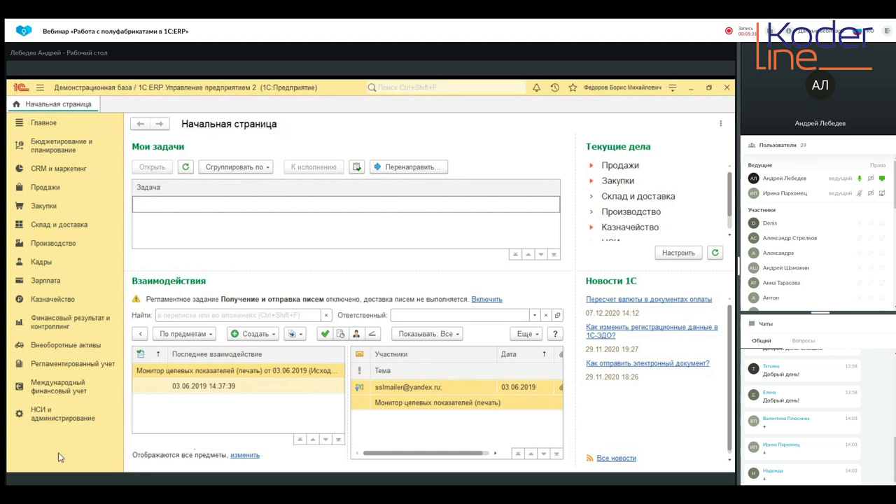
Open the Древесина card in the Номенклатура list and review its item type, units of measure and accounting parameters.
{"action": "left_click", "coordinate": [61, 414]}
{"action": "left_click", "coordinate": [189, 222]}
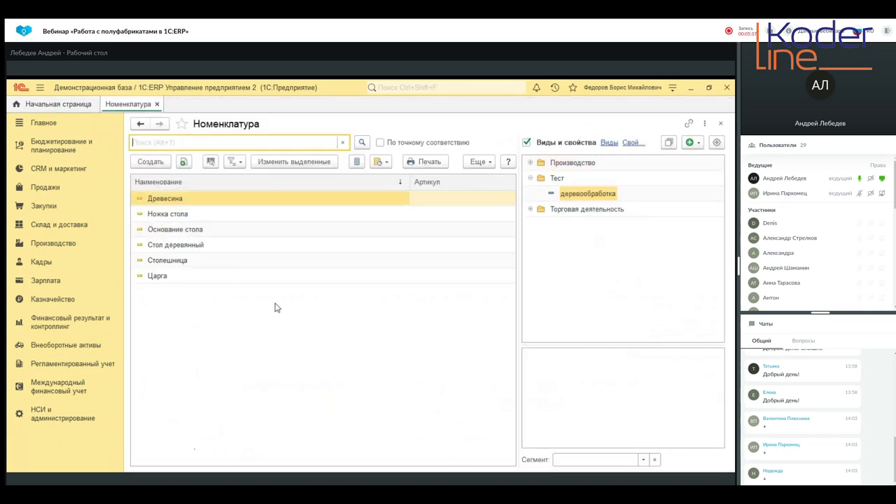
{"action": "left_click", "coordinate": [181, 201]}
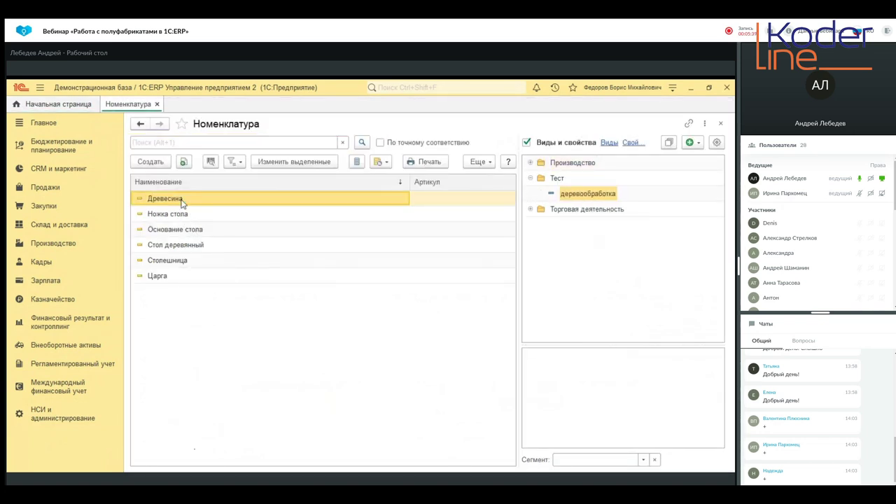
{"action": "left_click", "coordinate": [180, 200]}
{"action": "double_click", "coordinate": [171, 199]}
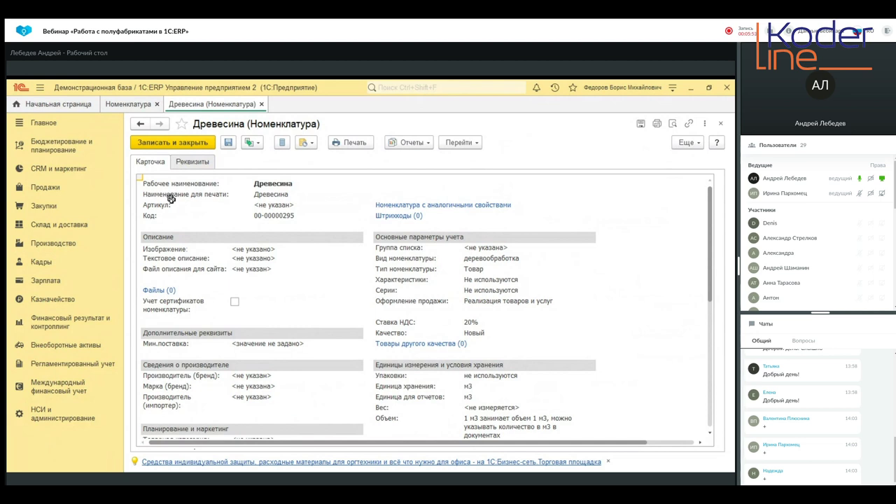
{"action": "left_click", "coordinate": [480, 271]}
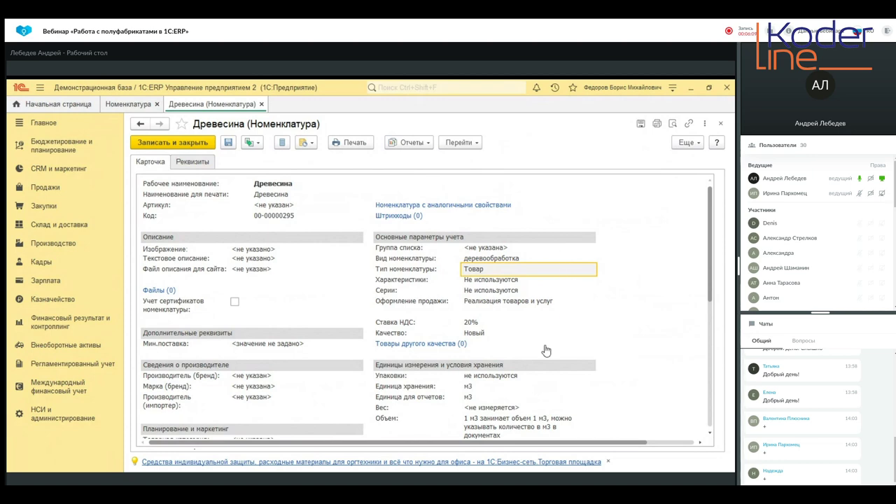
{"action": "scroll", "coordinate": [517, 359], "scroll_direction": "down", "scroll_amount": 5}
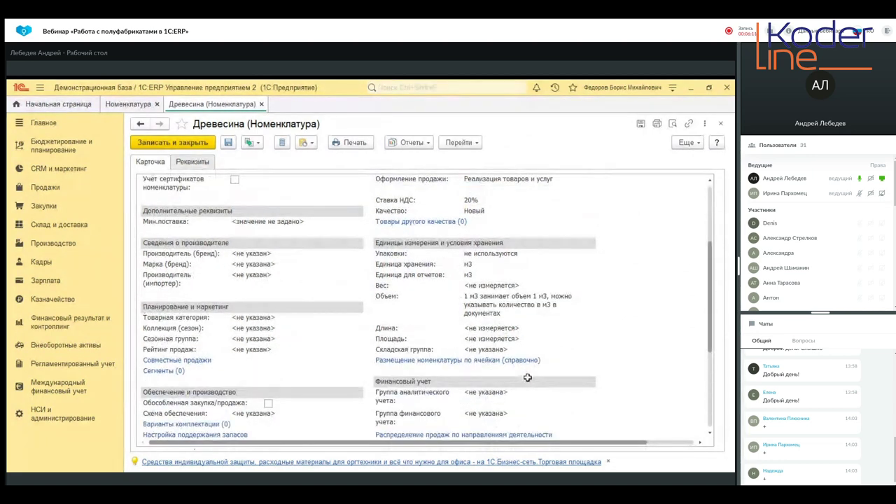
{"action": "scroll", "coordinate": [526, 376], "scroll_direction": "down", "scroll_amount": 3}
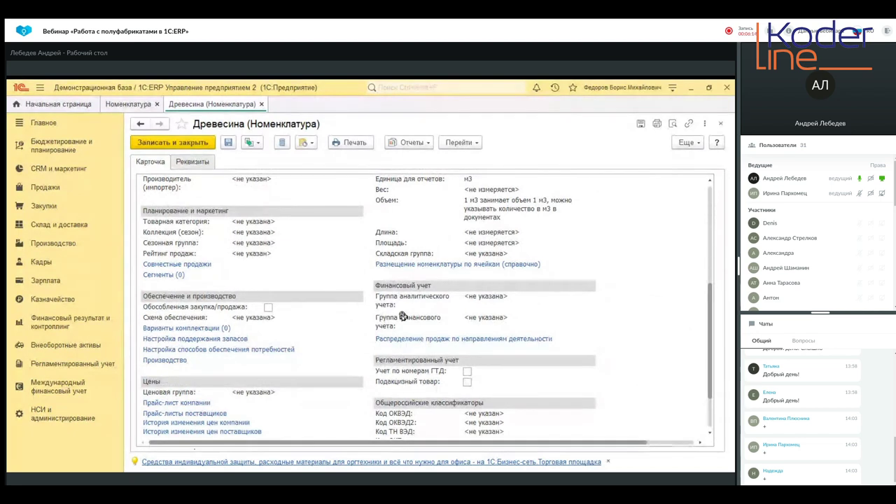
View the available financial accounting groups for Древесина without assigning one, and close the item card.
{"action": "left_click", "coordinate": [499, 318]}
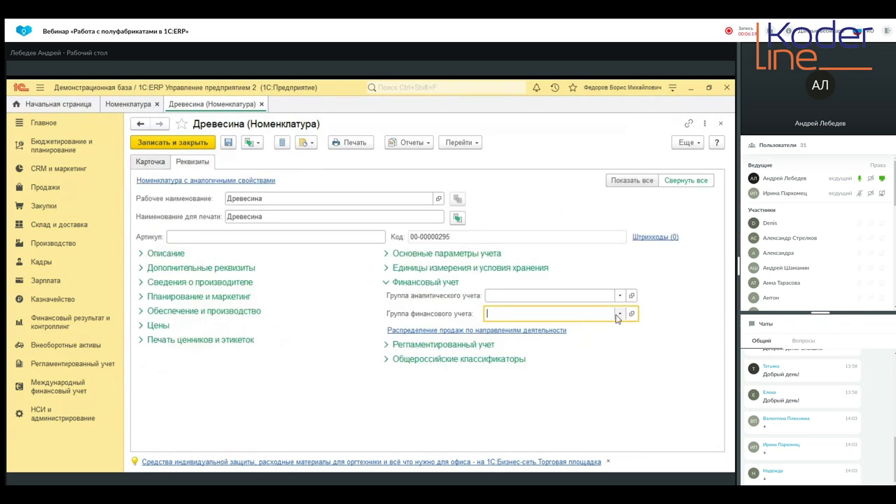
{"action": "left_click", "coordinate": [619, 314]}
{"action": "left_click", "coordinate": [543, 345]}
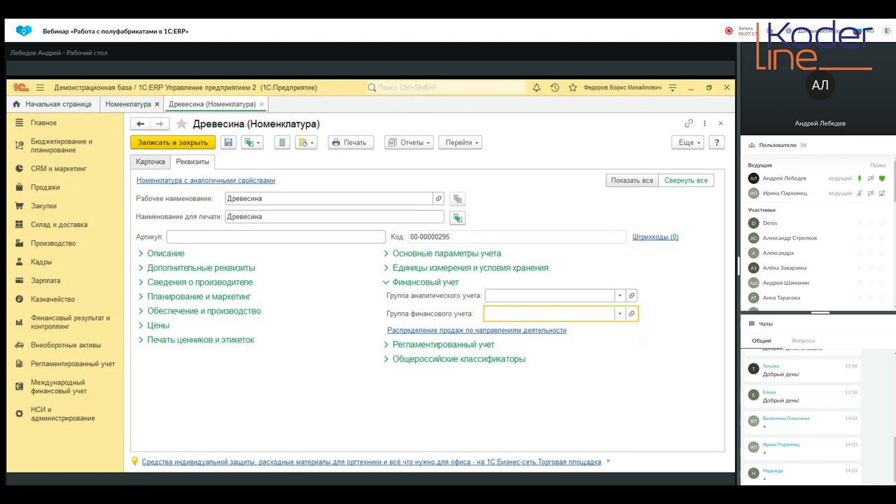
{"action": "left_click", "coordinate": [719, 124]}
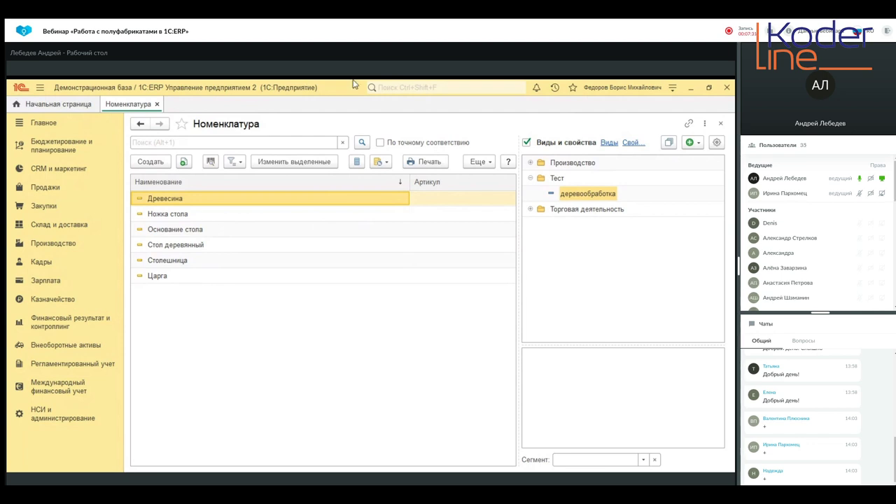
Switch the item list to hierarchy navigation and view the Полуфабрикаты group within Производственная деятельность.
{"action": "left_click", "coordinate": [700, 143]}
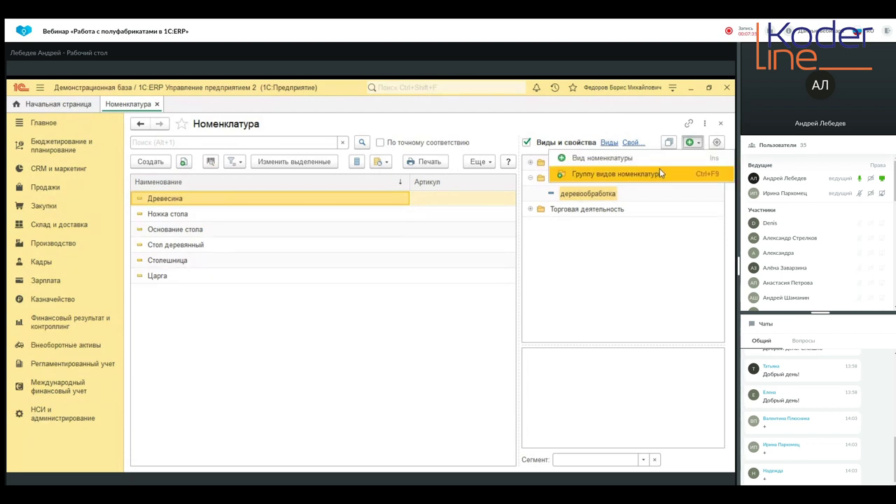
{"action": "left_click", "coordinate": [693, 143]}
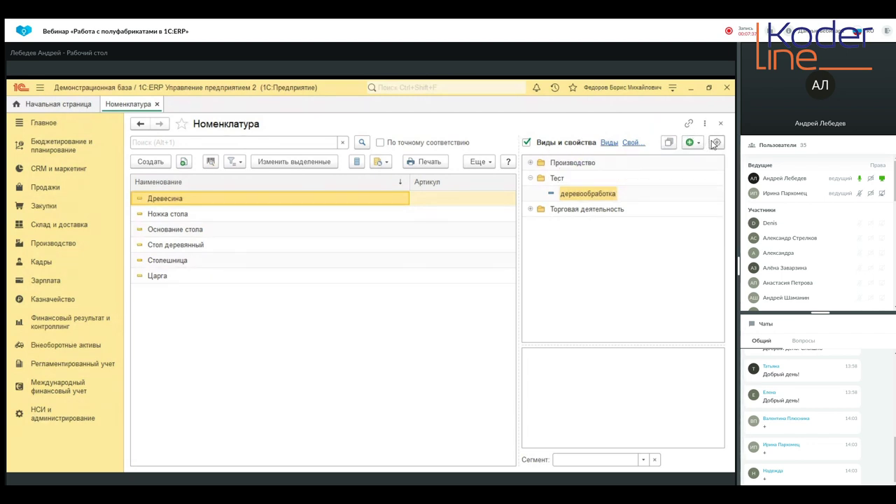
{"action": "left_click", "coordinate": [715, 143]}
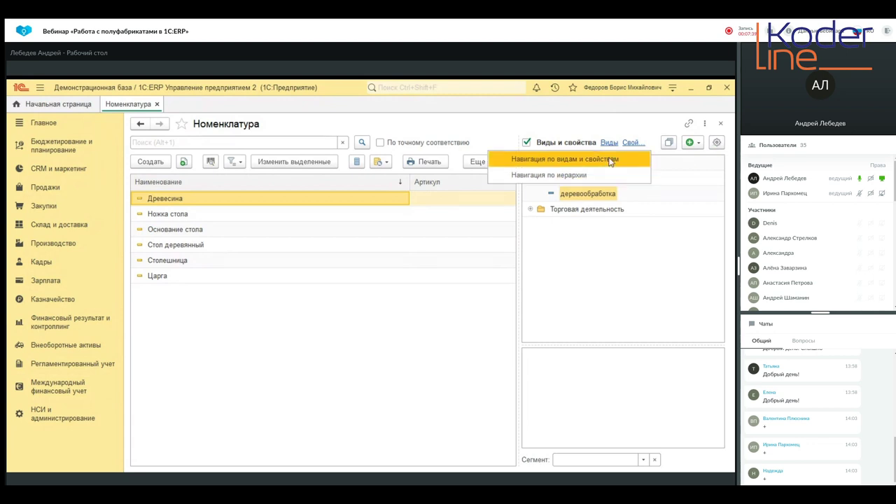
{"action": "left_click", "coordinate": [589, 174]}
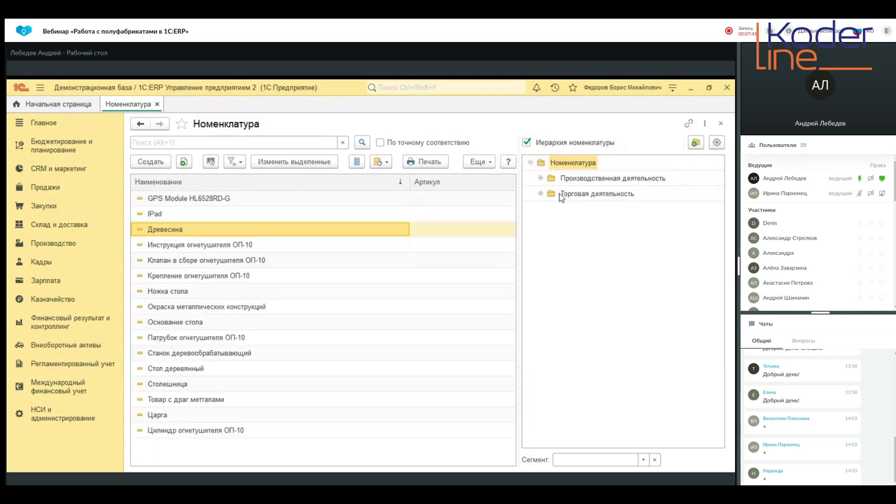
{"action": "left_click", "coordinate": [540, 178]}
{"action": "left_click", "coordinate": [593, 225]}
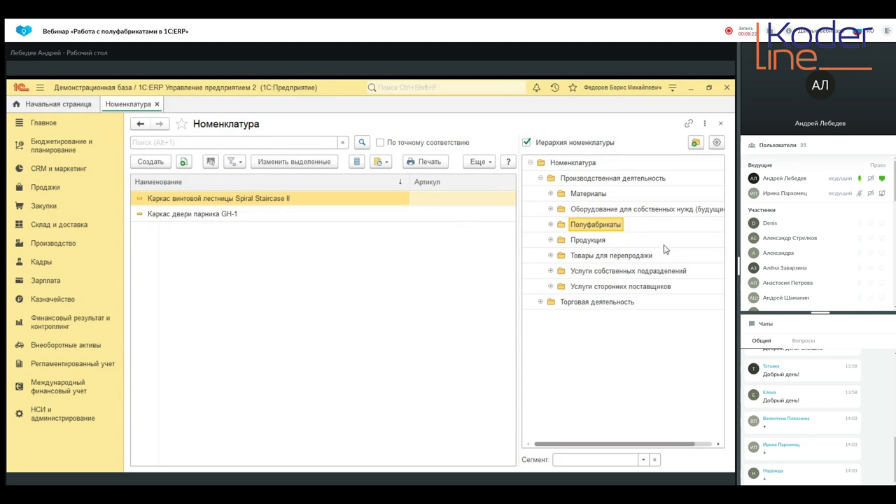
Return the item list to navigation by kinds and properties and examine the деревообработка items for the wooden table.
{"action": "left_click", "coordinate": [716, 143]}
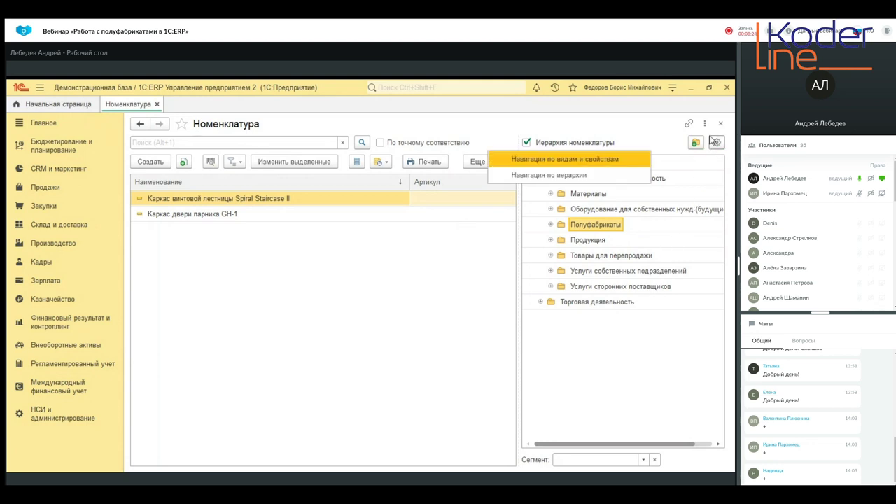
{"action": "left_click", "coordinate": [596, 175]}
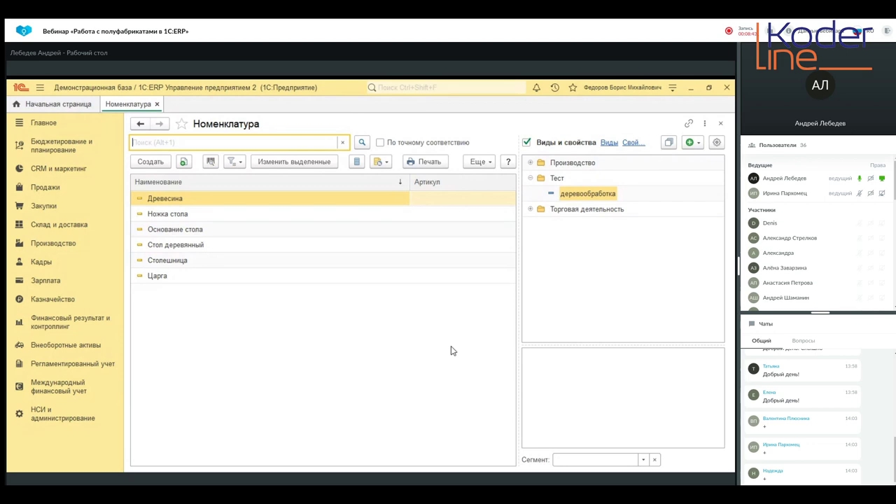
{"action": "left_click", "coordinate": [189, 246]}
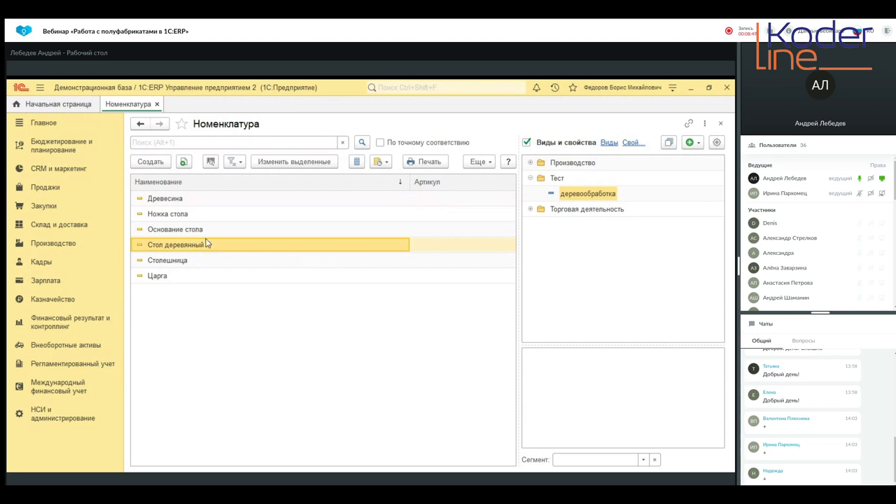
{"action": "left_click", "coordinate": [198, 231]}
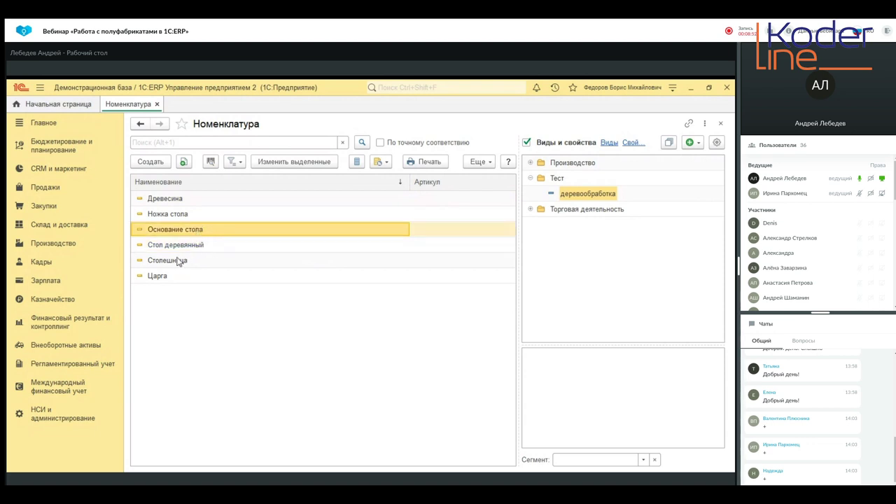
{"action": "left_click", "coordinate": [178, 261]}
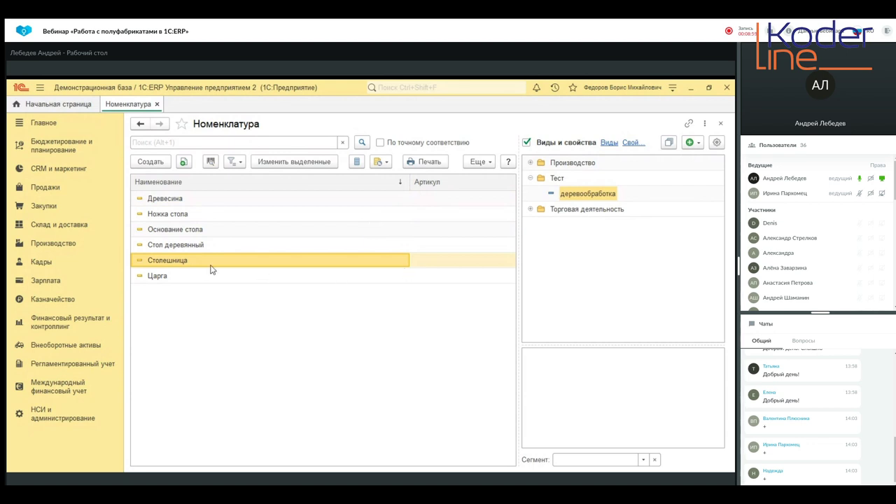
{"action": "left_click", "coordinate": [196, 233]}
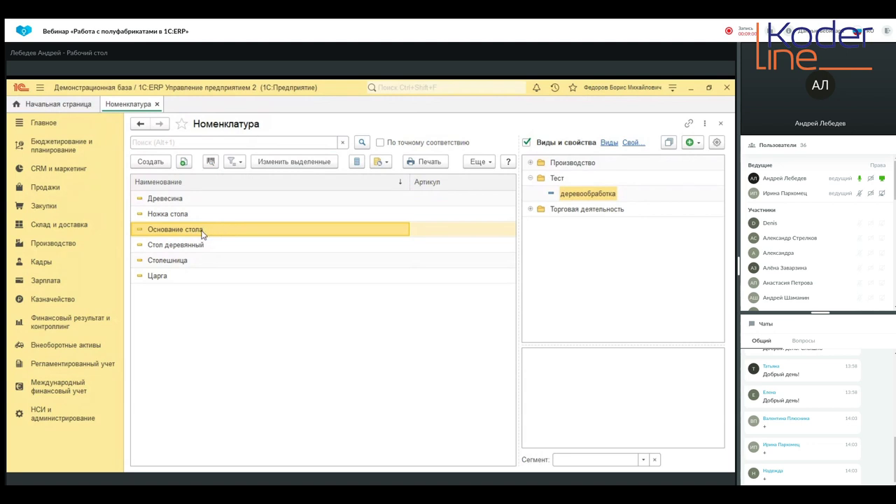
{"action": "left_click", "coordinate": [182, 216]}
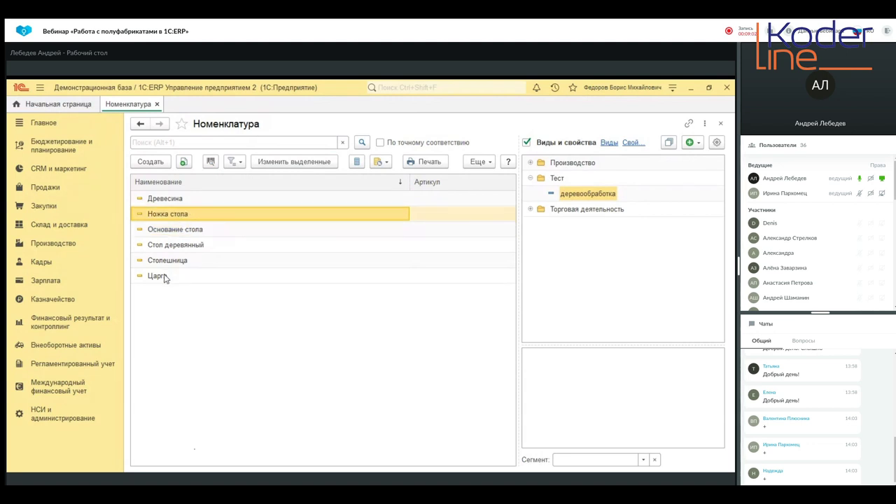
{"action": "left_click", "coordinate": [164, 278]}
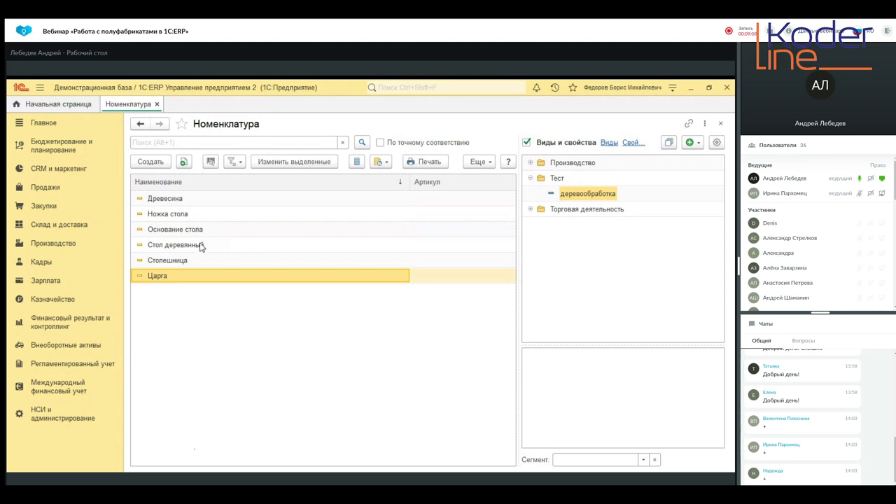
{"action": "left_click", "coordinate": [176, 217]}
{"action": "left_click", "coordinate": [163, 278]}
{"action": "left_click", "coordinate": [168, 200]}
{"action": "left_click", "coordinate": [171, 265]}
{"action": "left_click", "coordinate": [168, 202]}
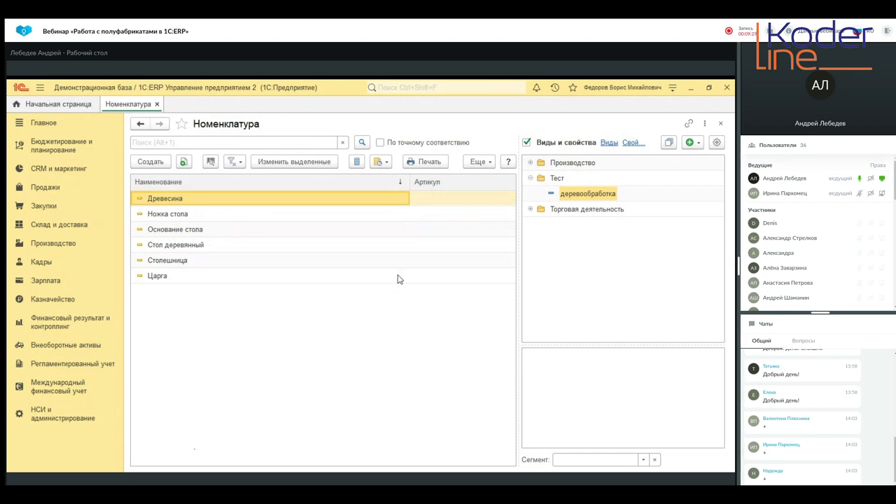
{"action": "left_click", "coordinate": [308, 277]}
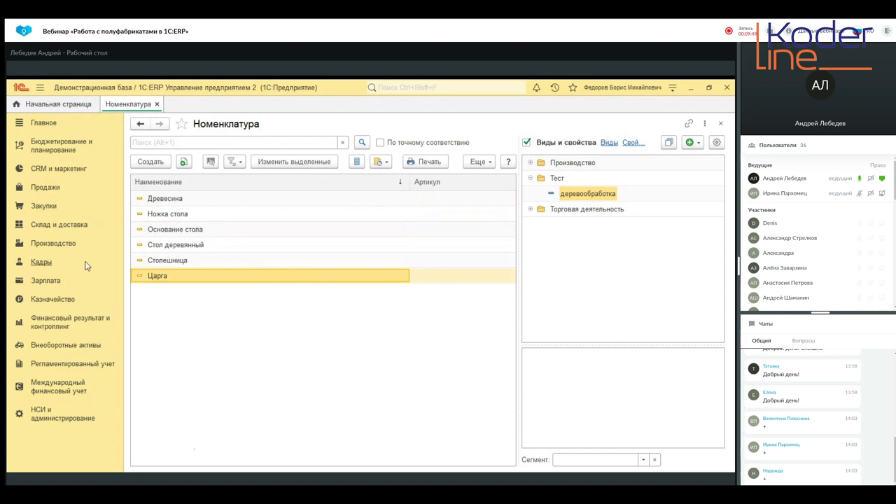
Open the production resource specifications list, view the Столешница specification and close it.
{"action": "left_click", "coordinate": [66, 245]}
{"action": "left_click", "coordinate": [228, 221]}
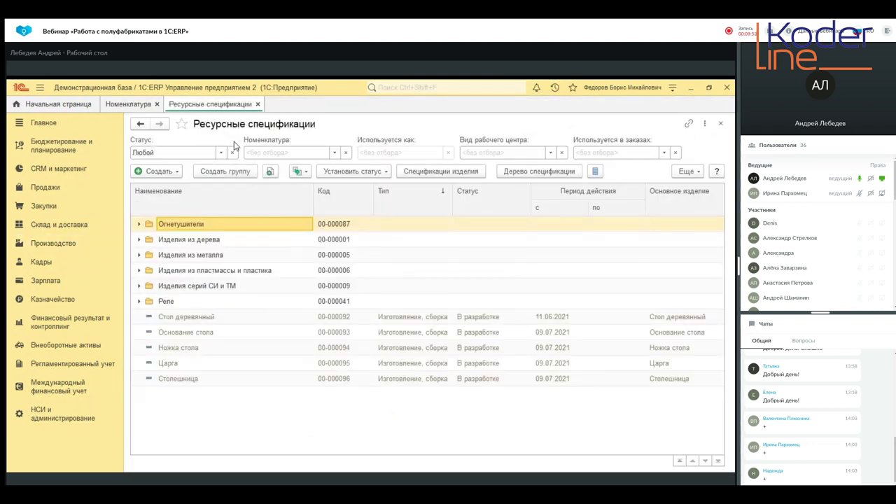
{"action": "left_click", "coordinate": [191, 378]}
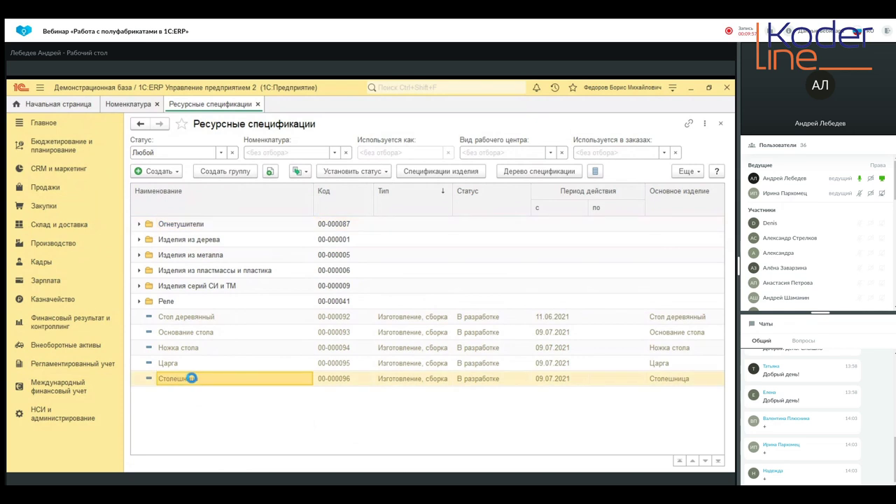
{"action": "double_click", "coordinate": [191, 378]}
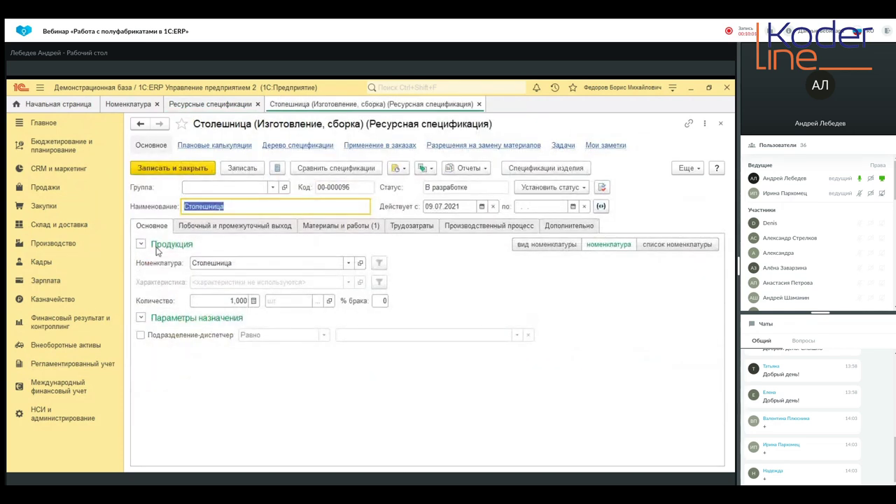
{"action": "left_click", "coordinate": [479, 104]}
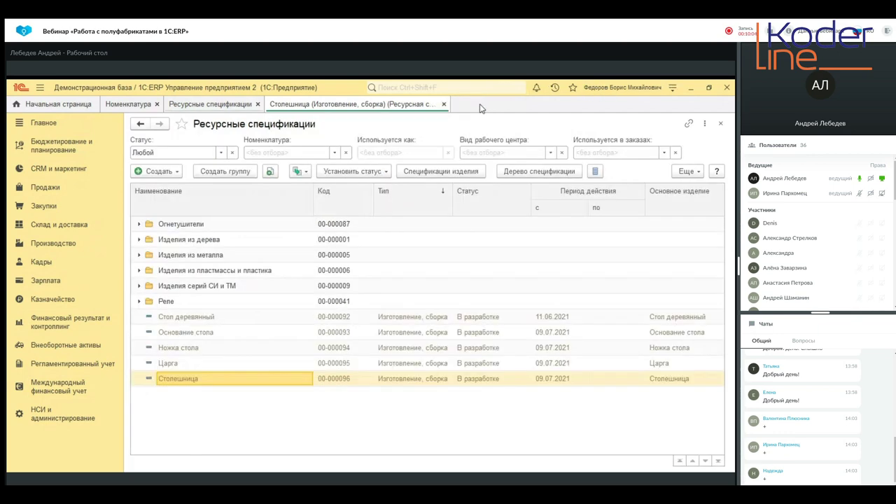
In the Стол деревянный specification, set the costing item of both materials, Столешница and Основание стола, to Полуфабрикаты.
{"action": "left_click", "coordinate": [198, 319]}
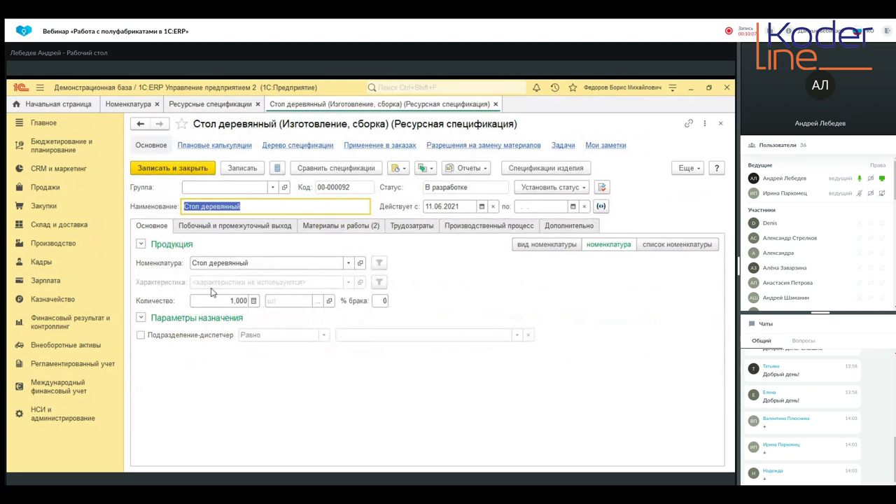
{"action": "left_click", "coordinate": [312, 232]}
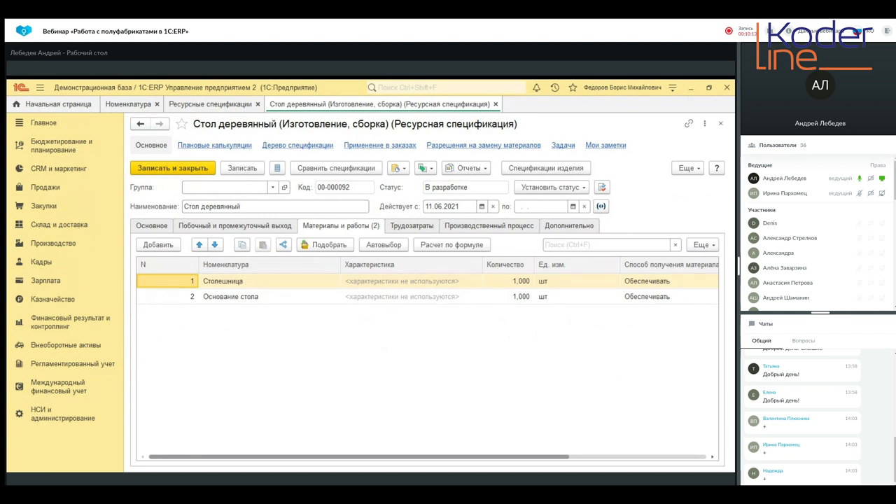
{"action": "left_click_drag", "start_coordinate": [186, 458], "coordinate": [322, 458]}
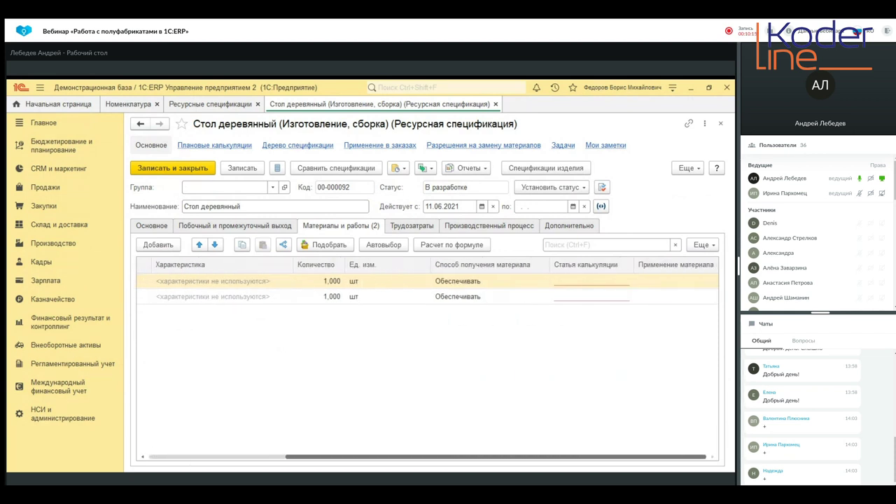
{"action": "left_click", "coordinate": [595, 283]}
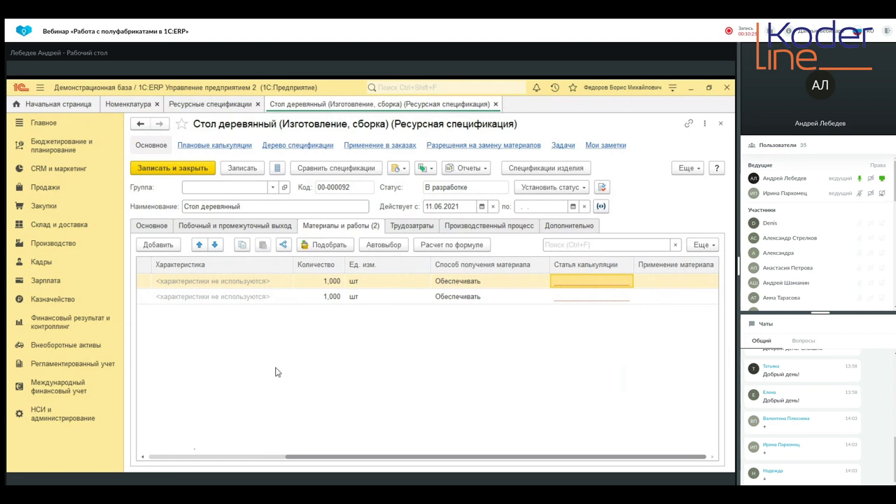
{"action": "left_click", "coordinate": [220, 283]}
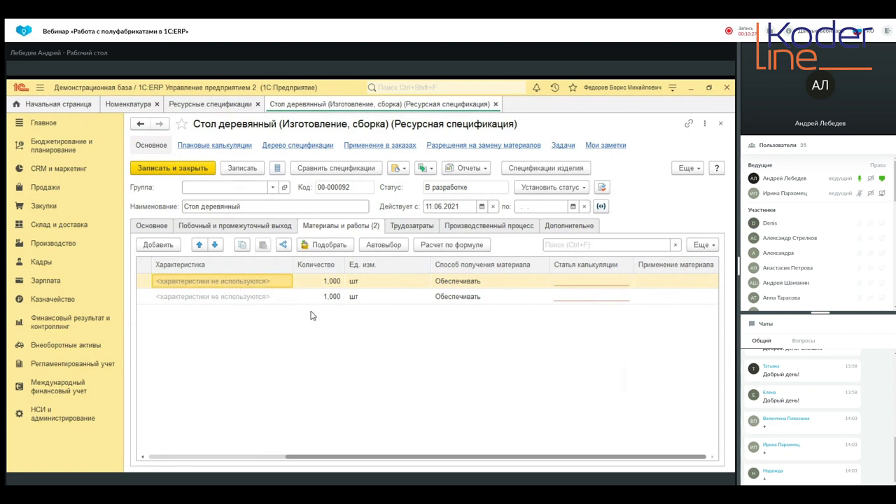
{"action": "left_click", "coordinate": [599, 284]}
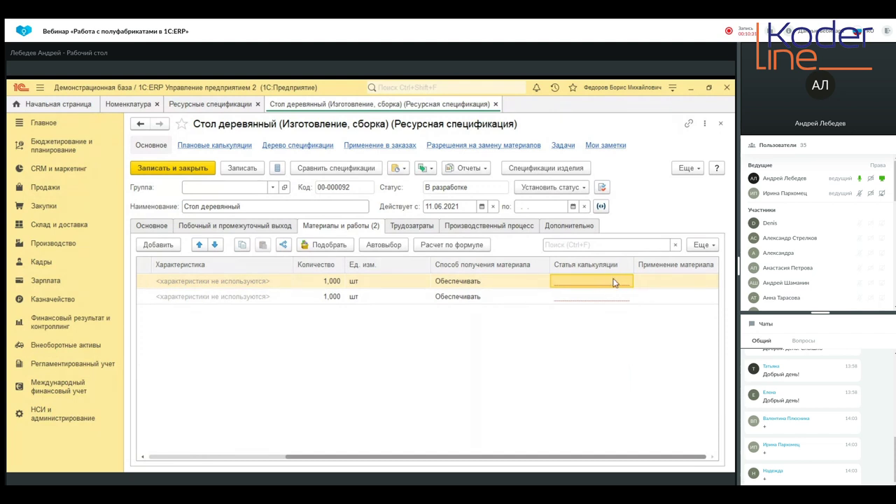
{"action": "left_click", "coordinate": [613, 283]}
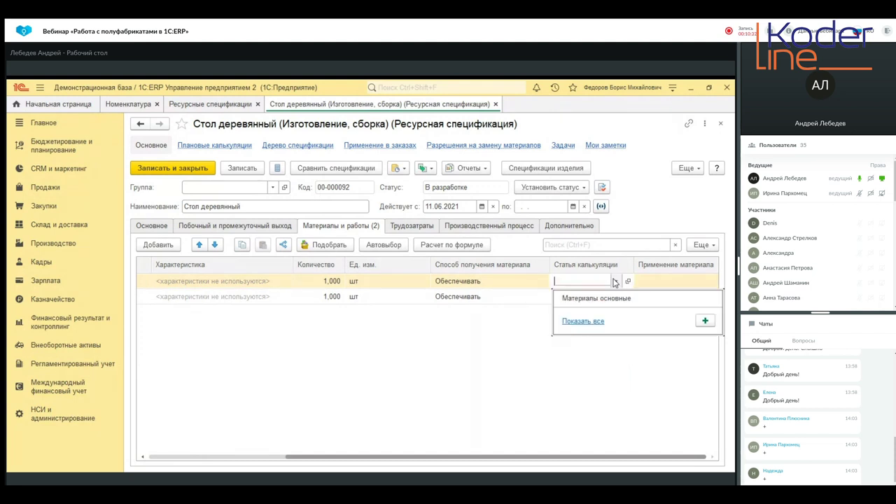
{"action": "left_click", "coordinate": [584, 321]}
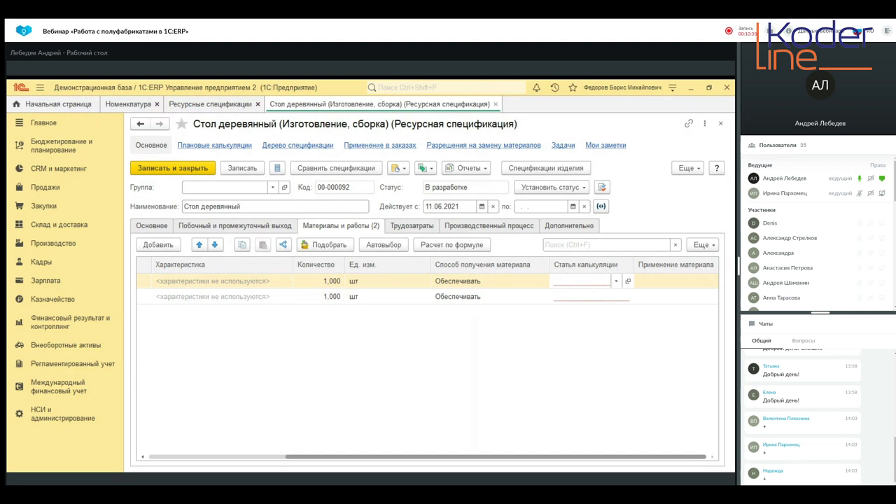
{"action": "left_click", "coordinate": [594, 294]}
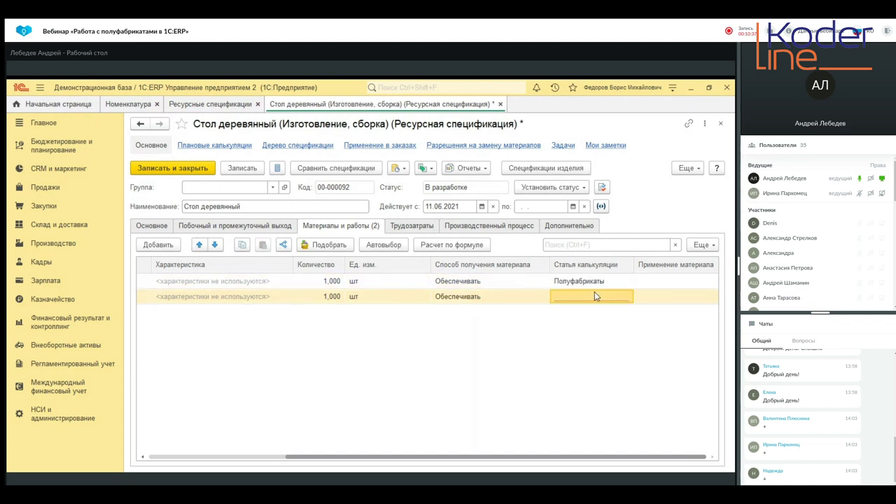
{"action": "left_click", "coordinate": [580, 314]}
{"action": "key", "text": "Return"}
Change the procurement method of Столешница and Основание стола to producing them by specification.
{"action": "left_click", "coordinate": [481, 283]}
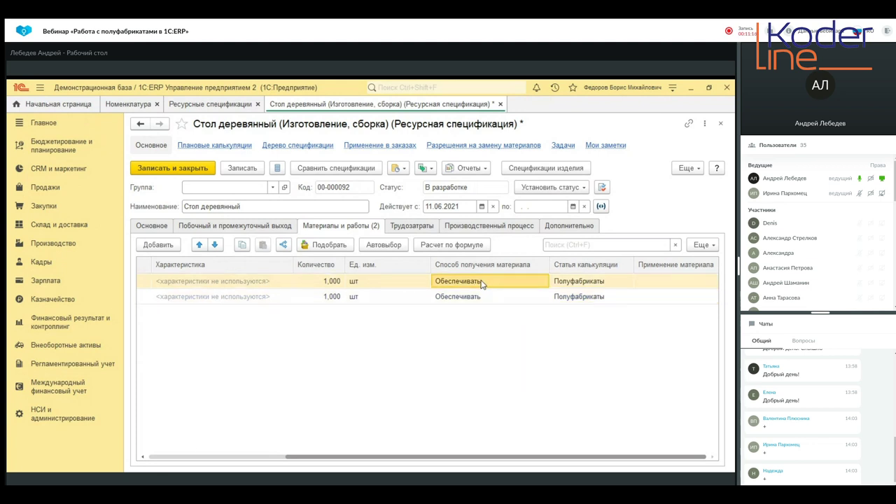
{"action": "left_click", "coordinate": [482, 281]}
{"action": "left_click", "coordinate": [530, 281]}
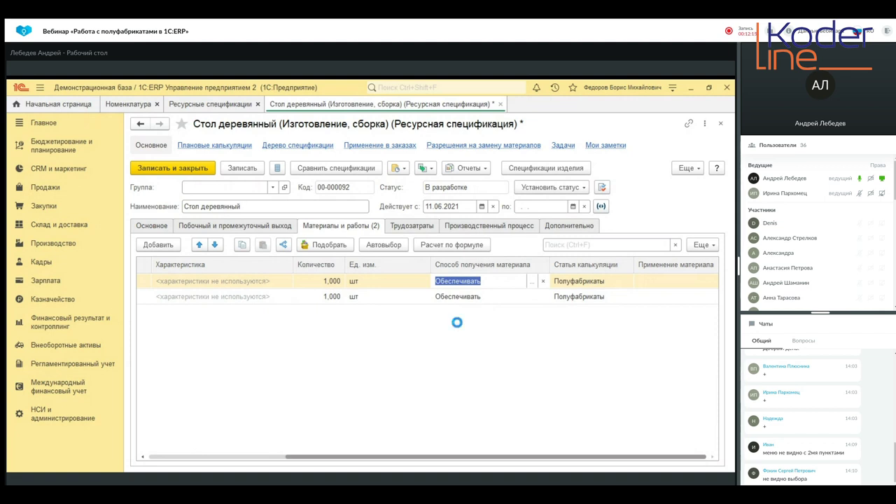
{"action": "left_click", "coordinate": [476, 298]}
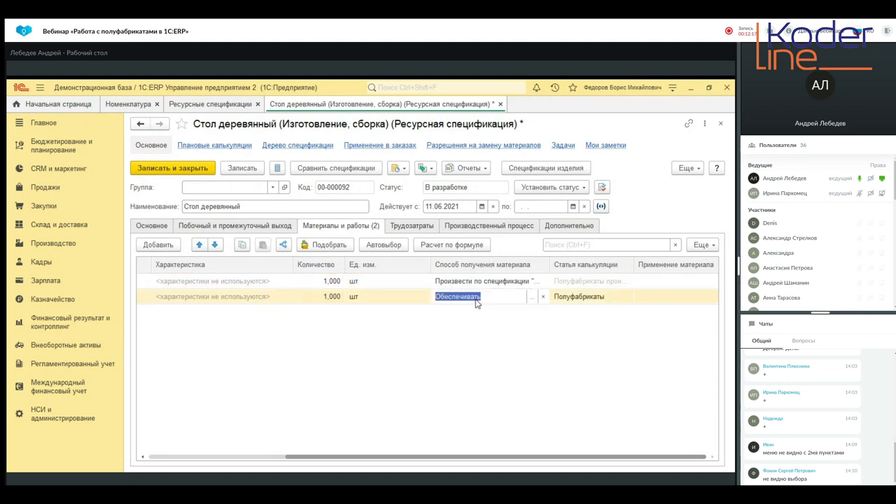
{"action": "left_click", "coordinate": [532, 299]}
{"action": "left_click", "coordinate": [453, 323]}
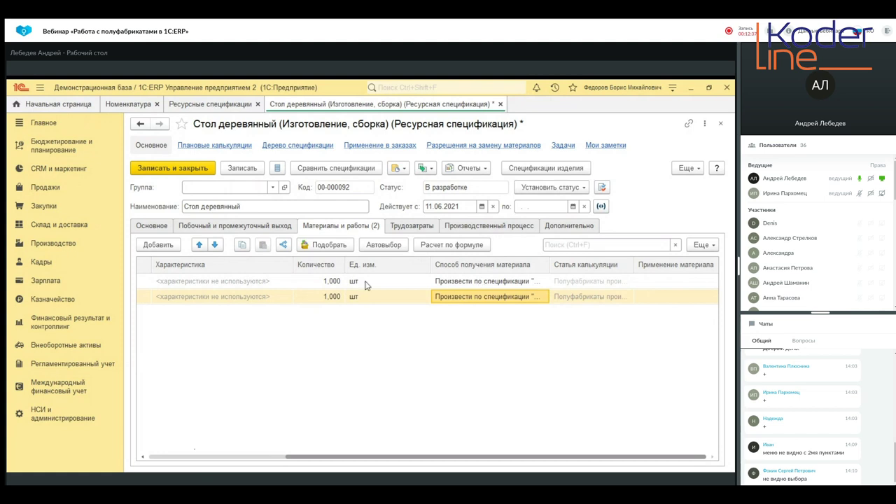
Try to set the status of the Стол деревянный specification to Действует.
{"action": "left_click", "coordinate": [221, 283]}
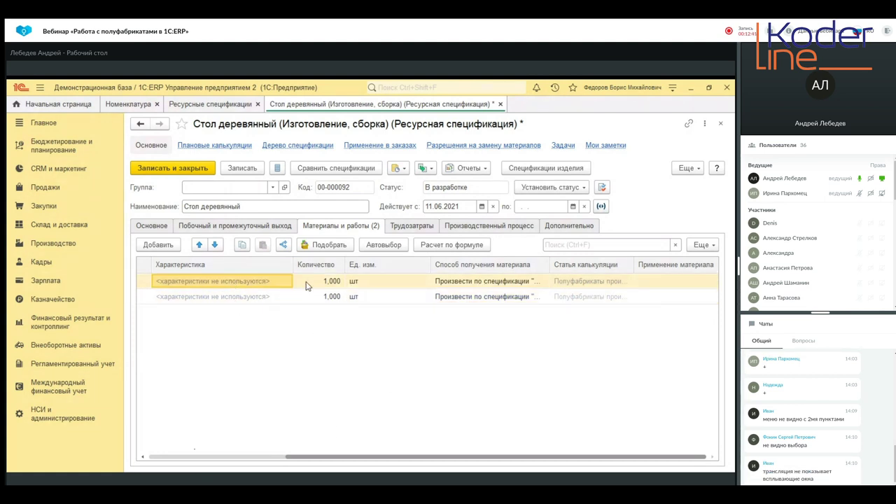
{"action": "left_click", "coordinate": [566, 187]}
{"action": "left_click", "coordinate": [575, 219]}
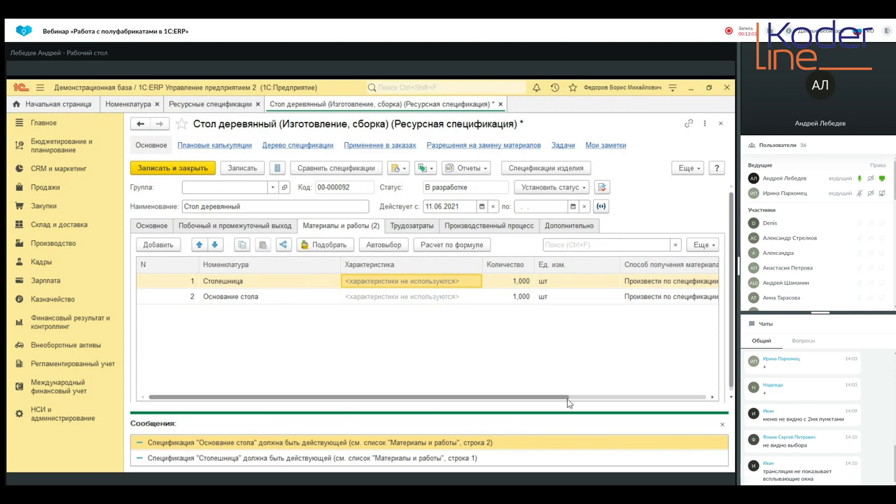
{"action": "mouse_move", "coordinate": [557, 398]}
{"action": "left_mouse_down"}
{"action": "mouse_move", "coordinate": [625, 397]}
{"action": "mouse_move", "coordinate": [553, 401]}
{"action": "left_mouse_up"}
Open the Столешница specification from the resource specifications list and set the costing item of its Древесина material to Материалы основные.
{"action": "left_click", "coordinate": [209, 104]}
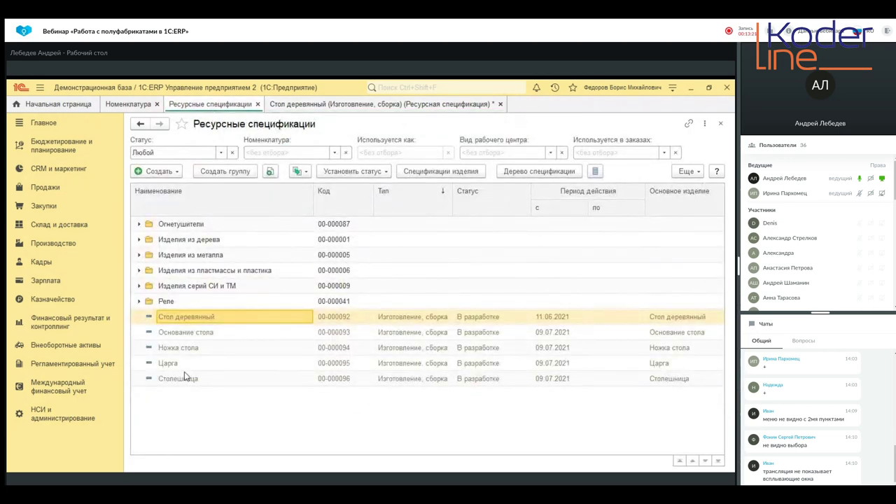
{"action": "left_click", "coordinate": [175, 381]}
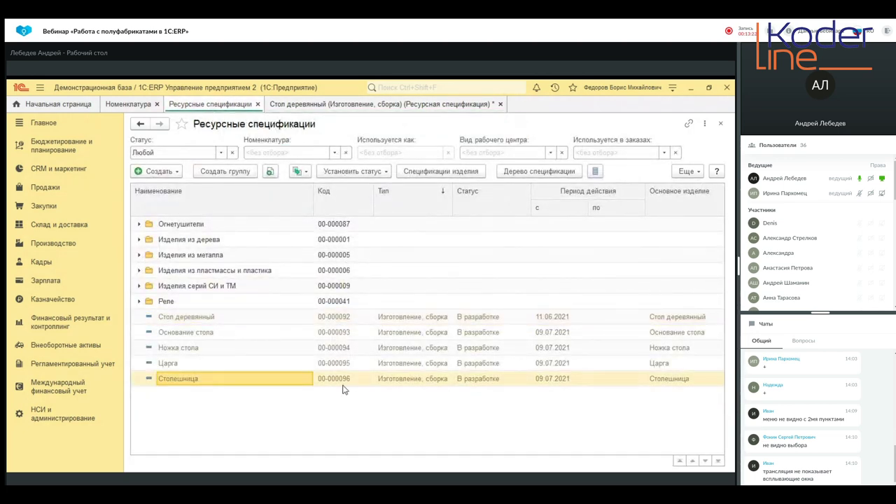
{"action": "double_click", "coordinate": [217, 381]}
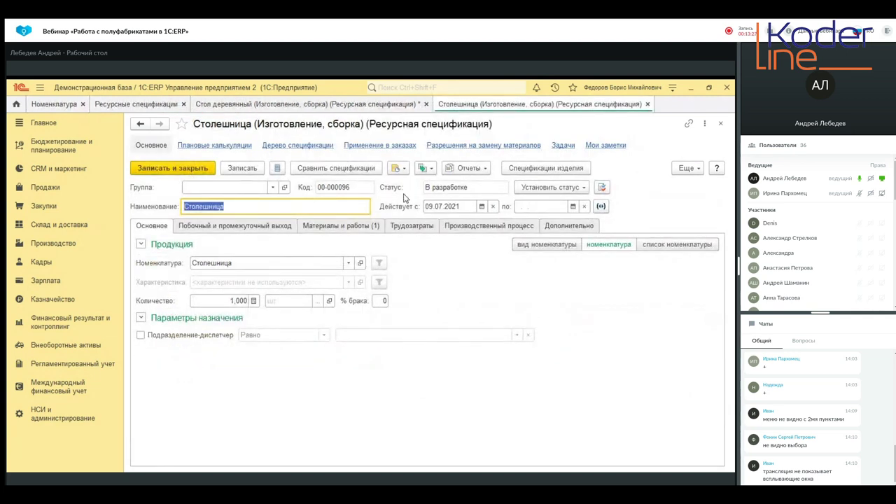
{"action": "left_click", "coordinate": [361, 226]}
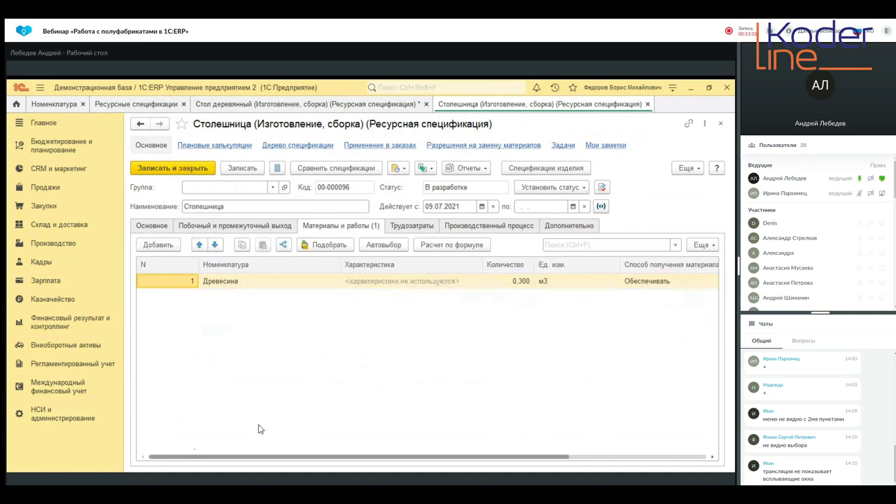
{"action": "left_click_drag", "start_coordinate": [191, 457], "coordinate": [451, 444]}
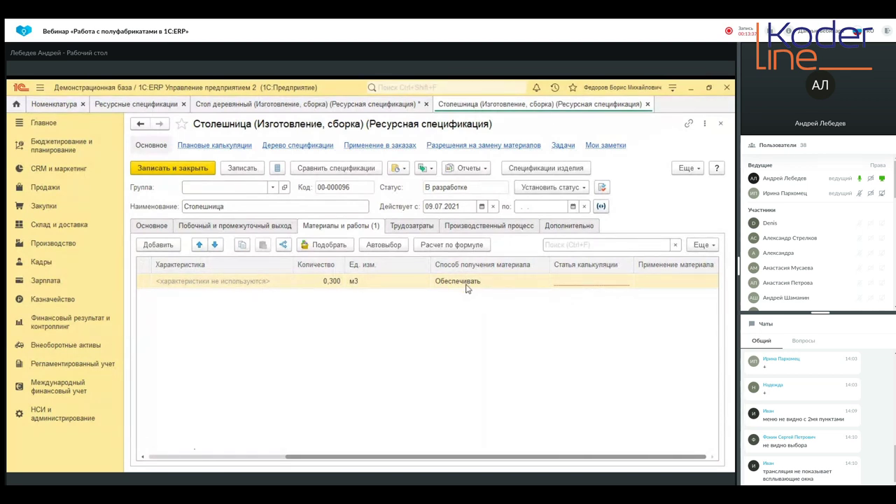
{"action": "left_click", "coordinate": [588, 282]}
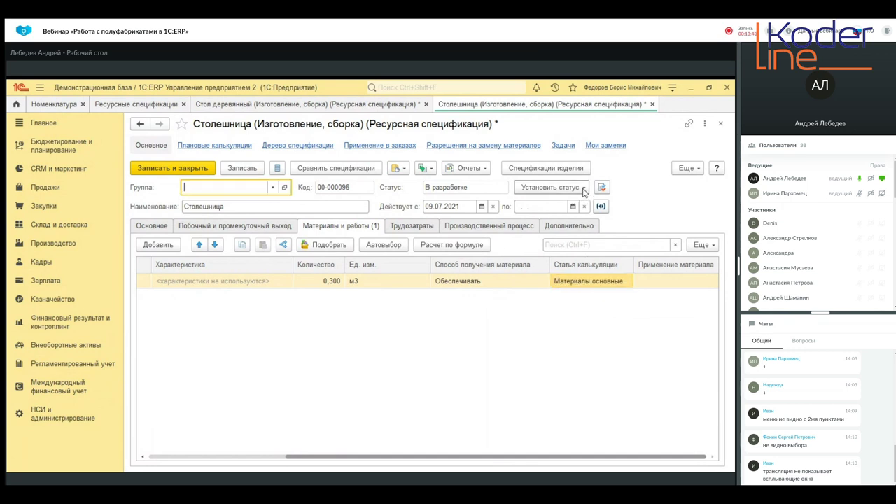
Set the Столешница specification's status to Действует, then save and close it.
{"action": "left_click", "coordinate": [550, 187]}
{"action": "left_click", "coordinate": [587, 216]}
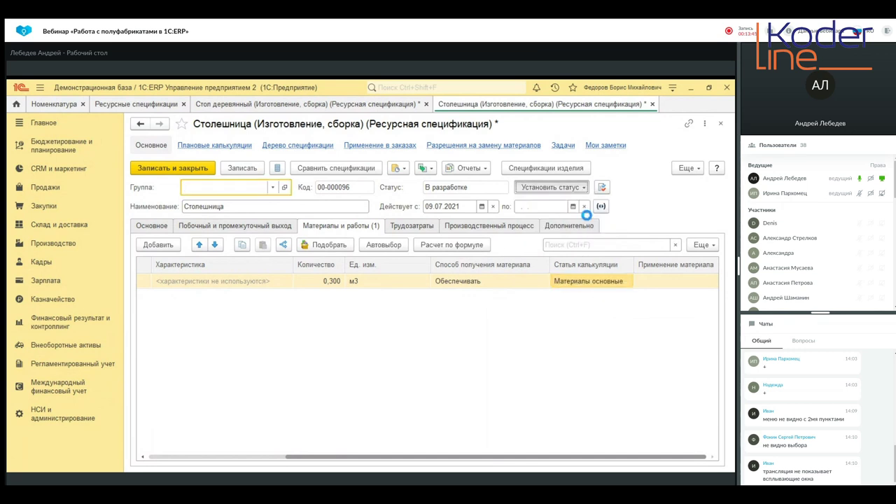
{"action": "left_click", "coordinate": [199, 171]}
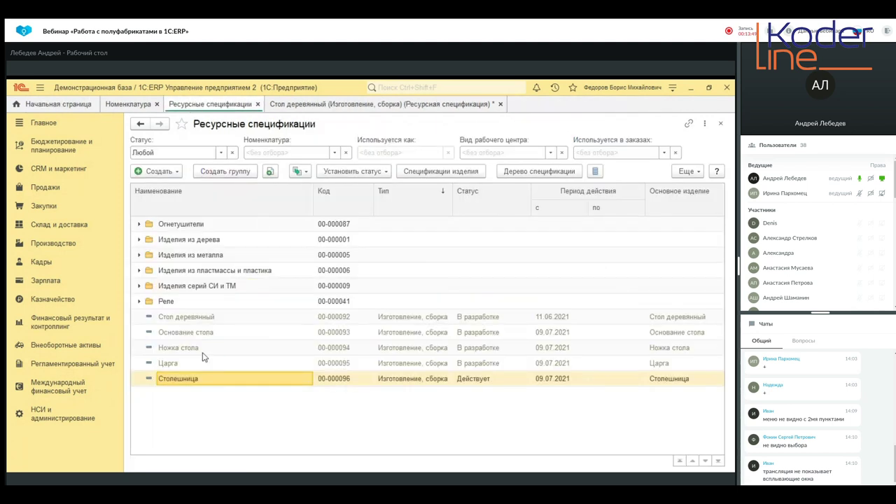
Examine the Основание стола, Ножка стола and Царга entries in the resource specifications list.
{"action": "left_click", "coordinate": [180, 354]}
{"action": "left_click", "coordinate": [184, 333]}
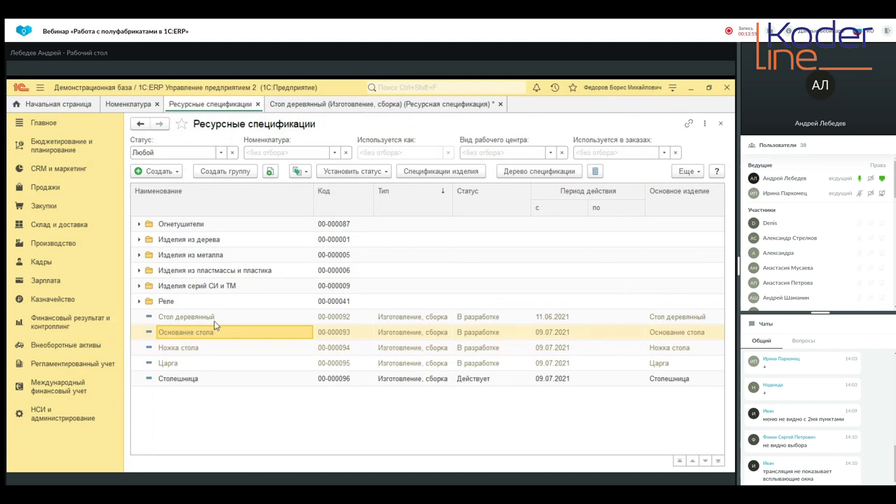
{"action": "left_click", "coordinate": [190, 350]}
{"action": "left_click", "coordinate": [167, 364]}
{"action": "left_click", "coordinate": [169, 353]}
{"action": "left_click", "coordinate": [170, 362]}
{"action": "left_click", "coordinate": [170, 352]}
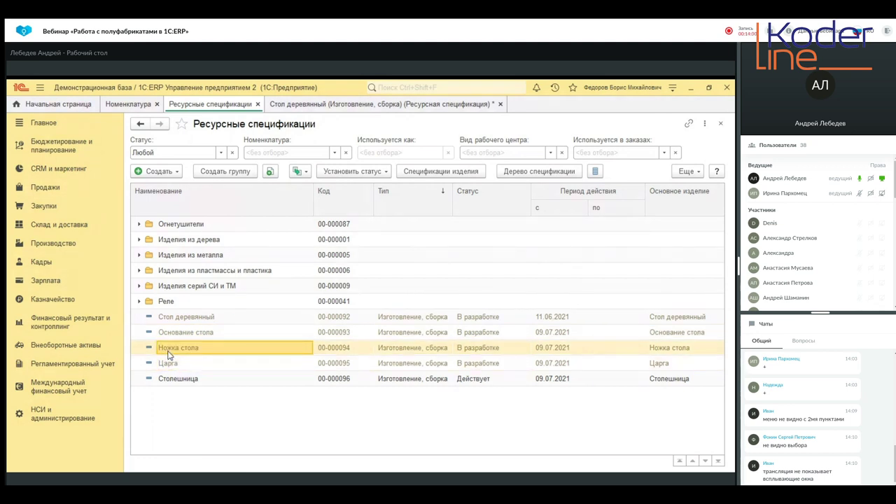
{"action": "left_click", "coordinate": [172, 364]}
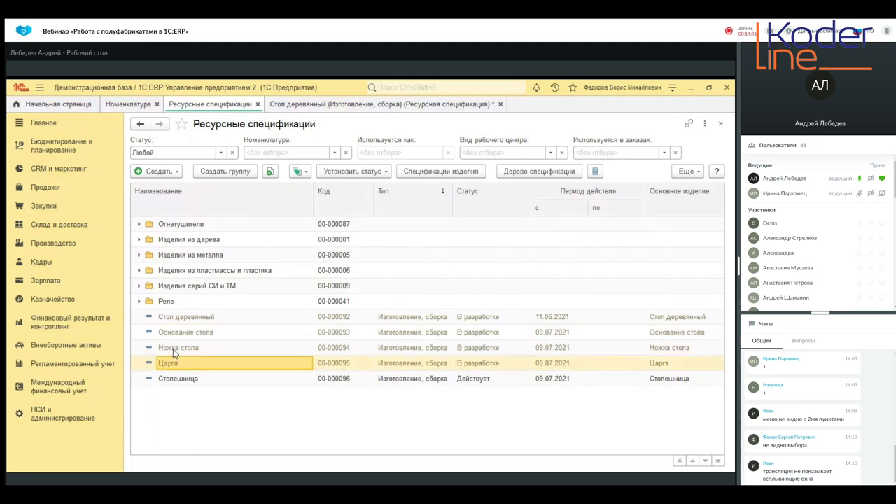
Open the Ножка стола specification and set the costing item of its Древесина material to Материалы основные.
{"action": "double_click", "coordinate": [175, 347]}
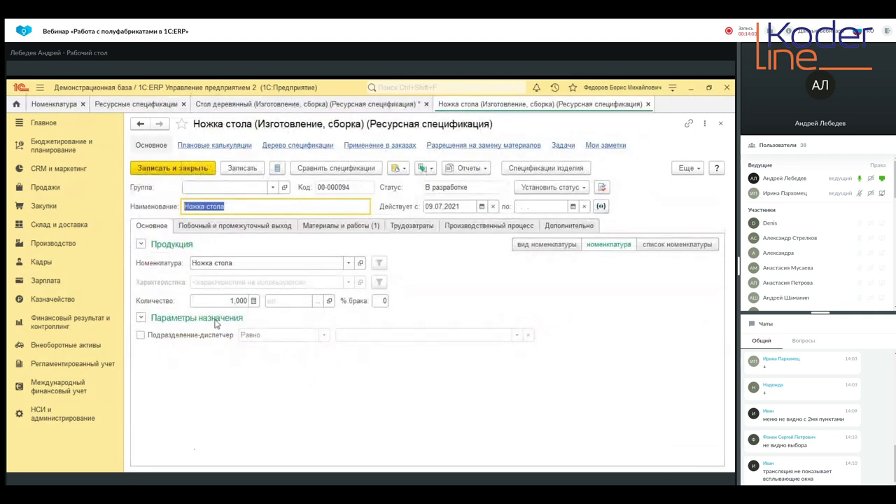
{"action": "left_click", "coordinate": [331, 227]}
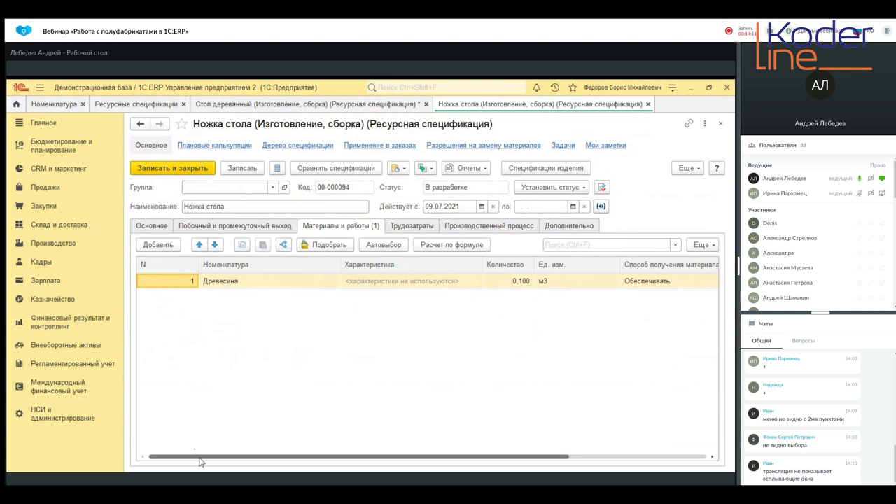
{"action": "left_click_drag", "start_coordinate": [181, 458], "coordinate": [317, 458]}
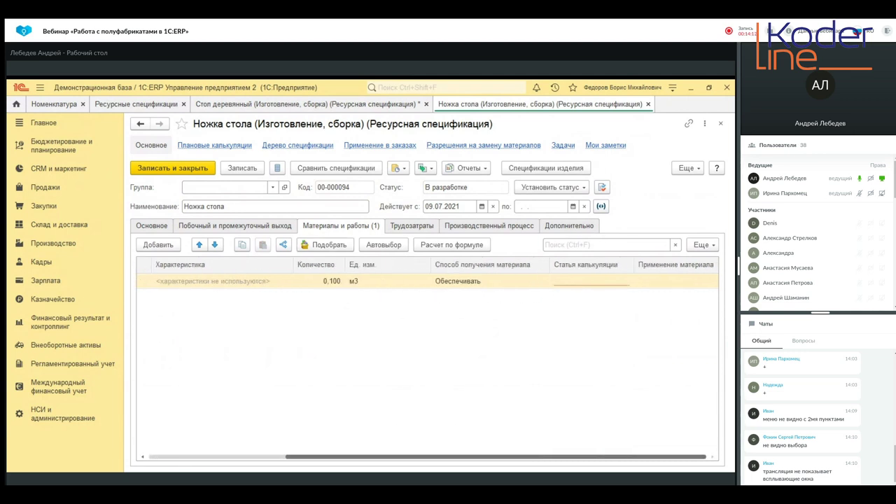
{"action": "left_click", "coordinate": [573, 283]}
{"action": "left_click", "coordinate": [578, 296]}
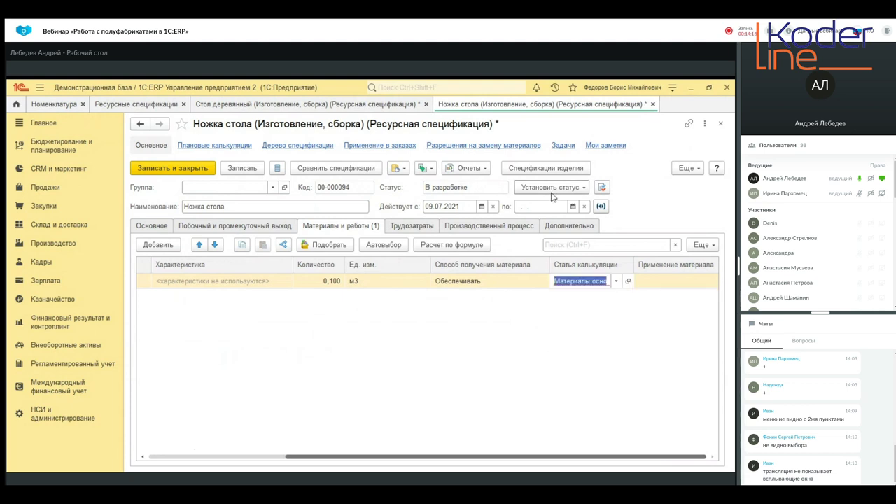
Set the Ножка стола specification's status to Действует, then save and close it.
{"action": "left_click", "coordinate": [552, 187]}
{"action": "left_click", "coordinate": [550, 218]}
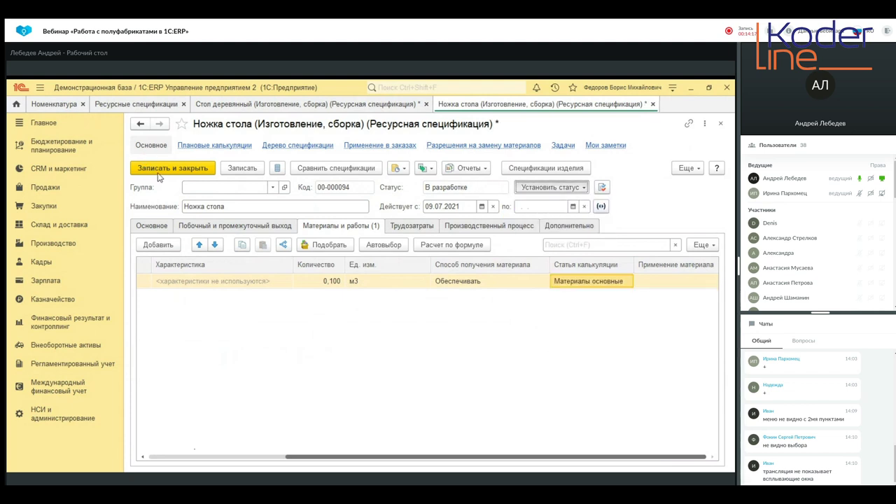
{"action": "left_click", "coordinate": [140, 168]}
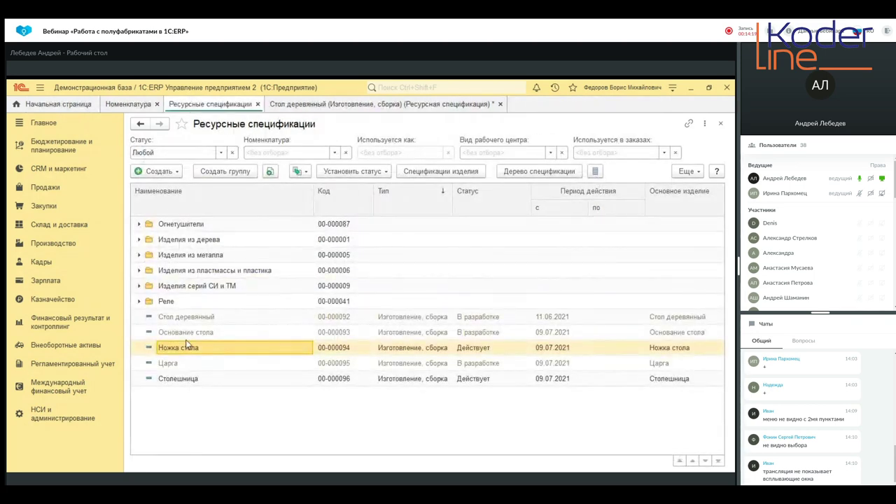
Open the Царга specification and set the costing item of its Древесина material to Материалы основные.
{"action": "left_click", "coordinate": [168, 362]}
{"action": "double_click", "coordinate": [168, 362]}
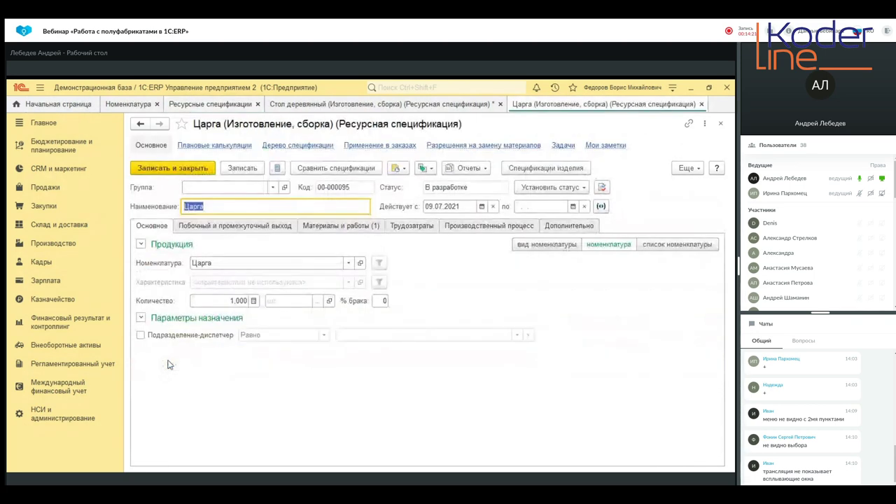
{"action": "left_click", "coordinate": [342, 226]}
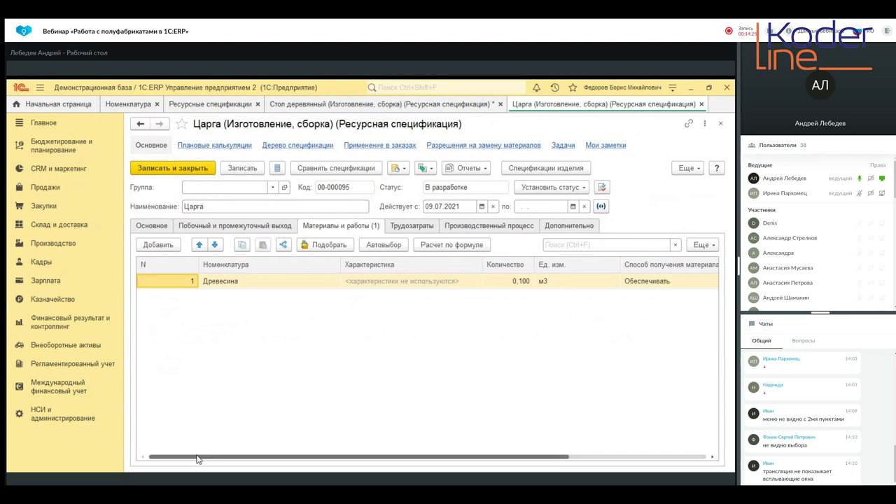
{"action": "left_click_drag", "start_coordinate": [211, 456], "coordinate": [348, 456]}
{"action": "left_click", "coordinate": [567, 283]}
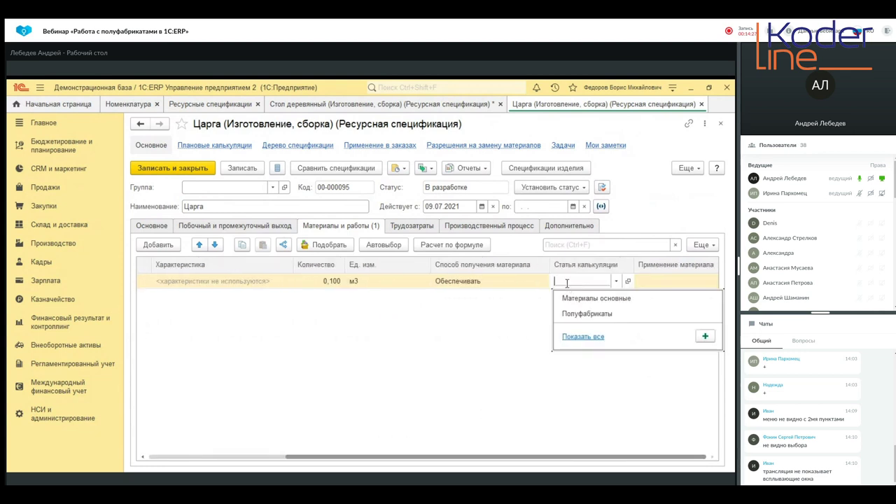
{"action": "left_click", "coordinate": [595, 301]}
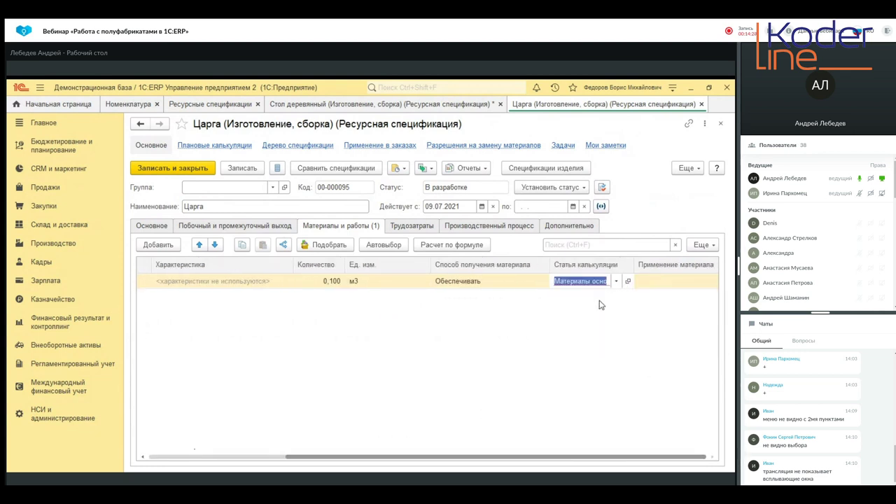
{"action": "left_click", "coordinate": [166, 459]}
{"action": "left_click", "coordinate": [166, 458]}
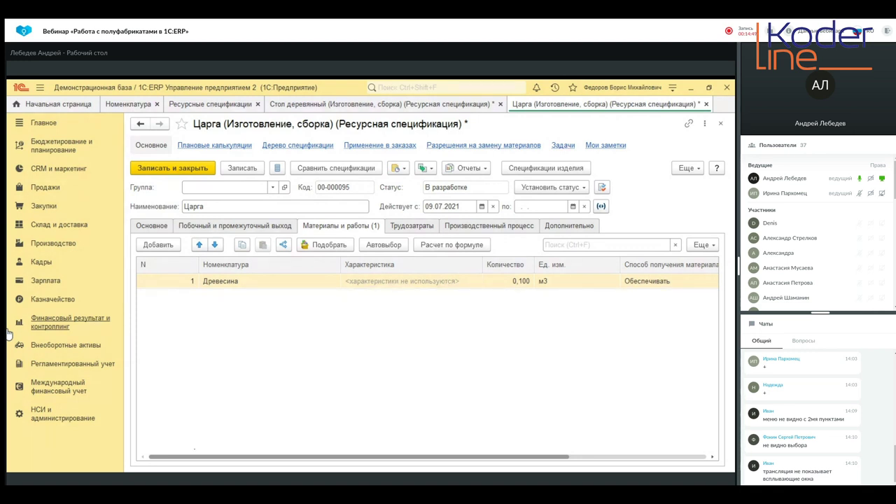
Switch the Царга specification's output from a single item to список номенклатуры and back to номенклатура.
{"action": "left_click", "coordinate": [152, 226]}
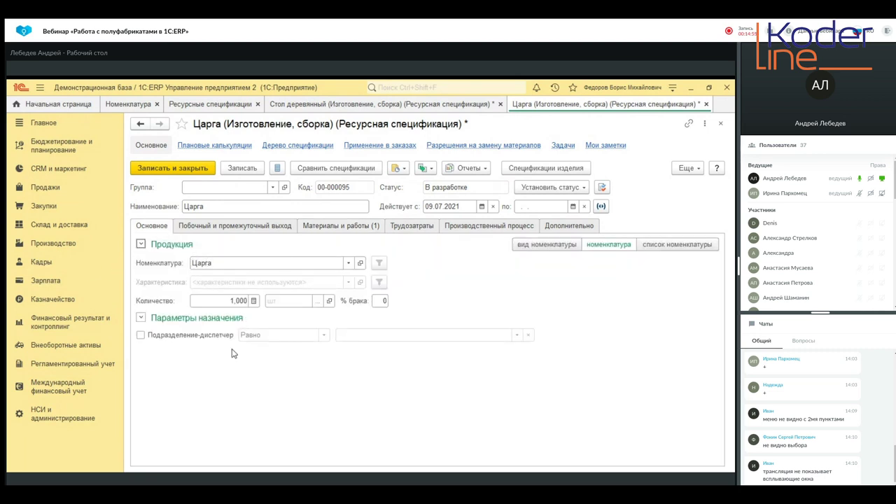
{"action": "left_click", "coordinate": [665, 245]}
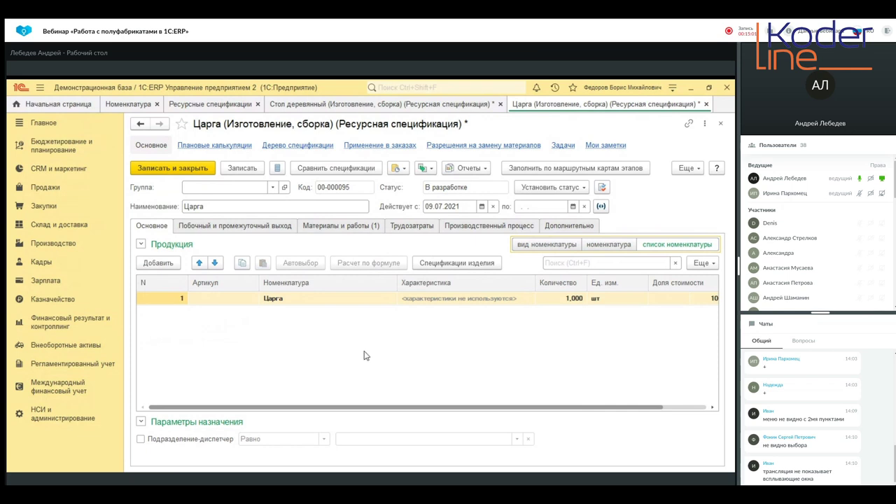
{"action": "left_click", "coordinate": [616, 240]}
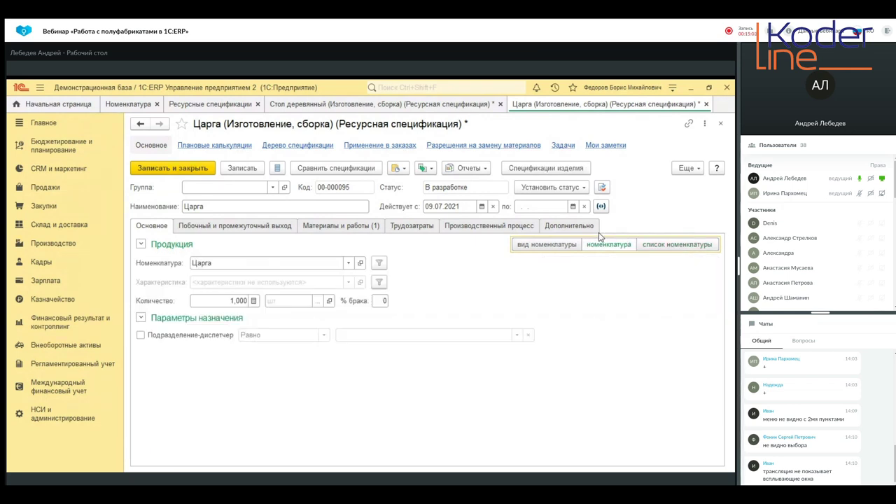
Set the Царга specification's status to Действует, then save and close it.
{"action": "left_click", "coordinate": [578, 188]}
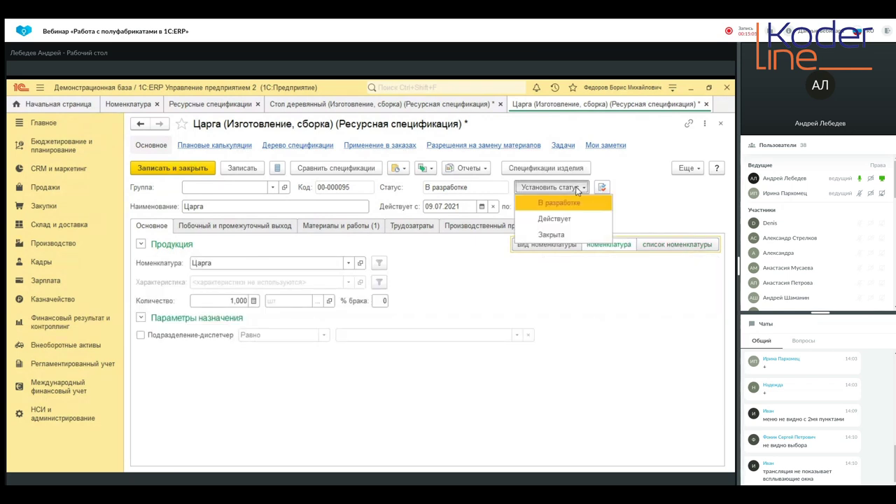
{"action": "left_click", "coordinate": [555, 218]}
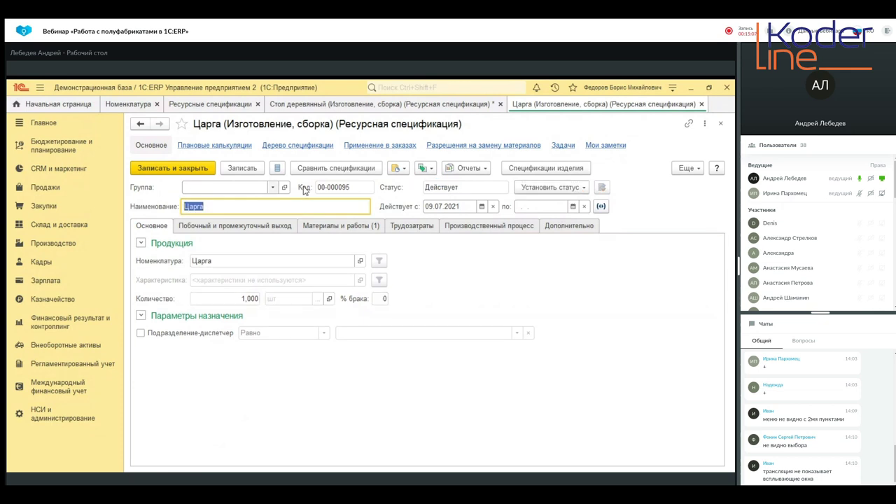
{"action": "left_click", "coordinate": [184, 165]}
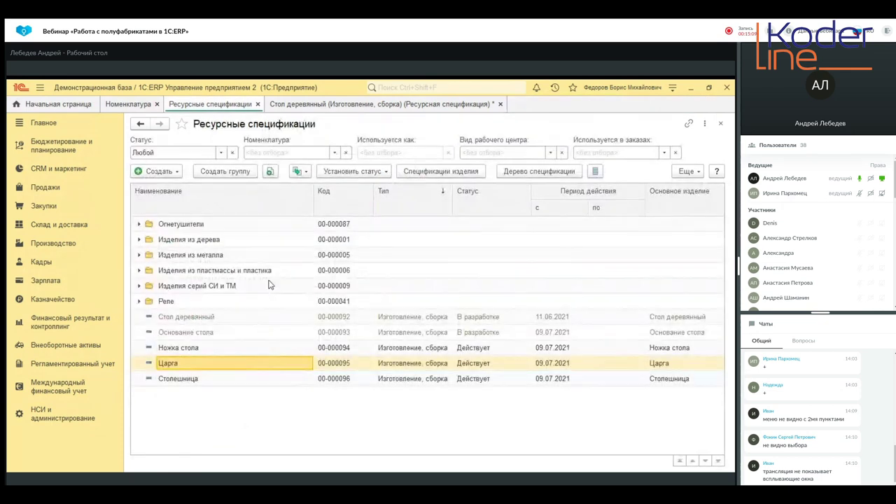
Review the Ножка стола, Царга and Столешница entries in the resource specifications list.
{"action": "left_click", "coordinate": [185, 349]}
{"action": "left_click", "coordinate": [179, 364]}
{"action": "left_click", "coordinate": [178, 374]}
{"action": "left_click", "coordinate": [179, 349]}
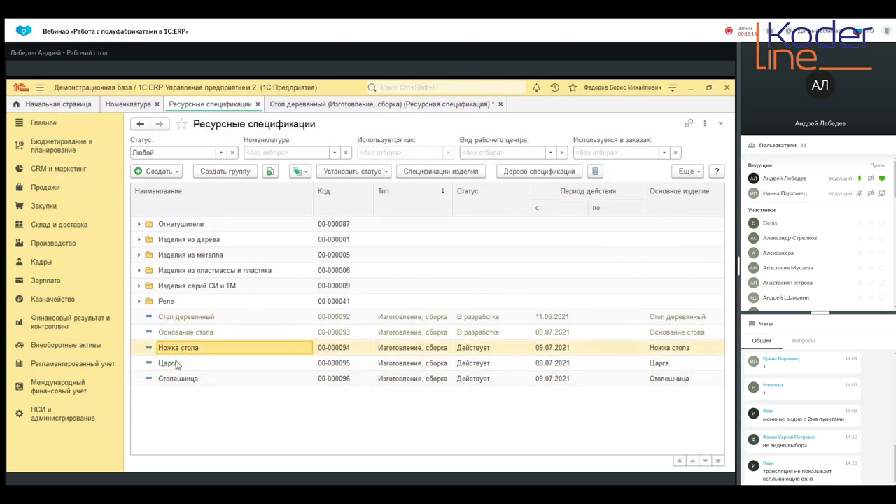
{"action": "left_click", "coordinate": [177, 365]}
Open the Основание стола specification and set the procurement method of its Ножка стола material to Произвести по спецификации.
{"action": "left_click", "coordinate": [185, 334]}
{"action": "double_click", "coordinate": [186, 334]}
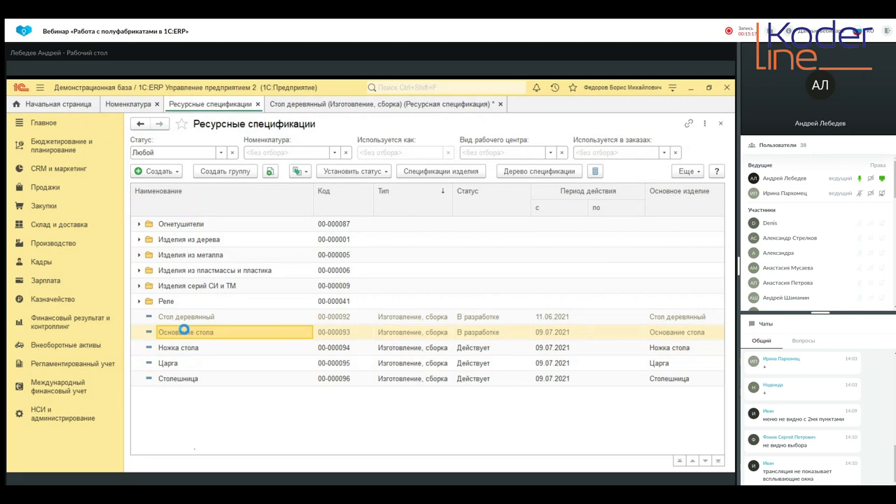
{"action": "left_click", "coordinate": [358, 227]}
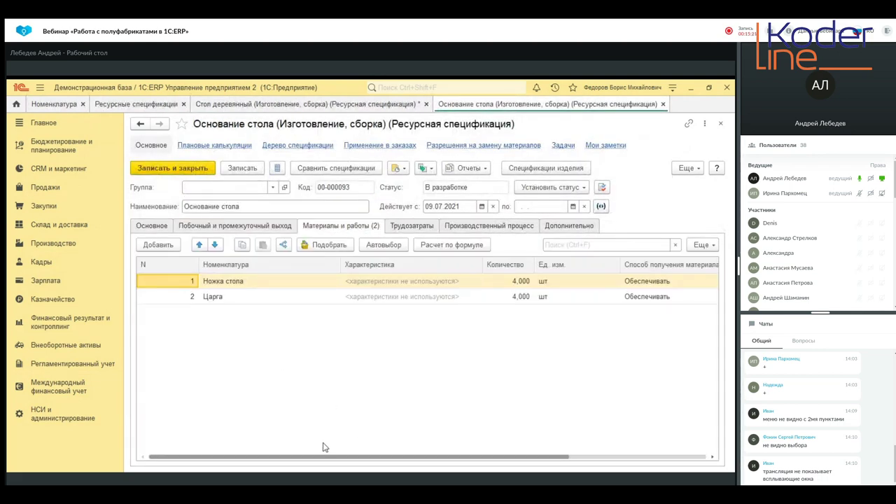
{"action": "left_click", "coordinate": [663, 280]}
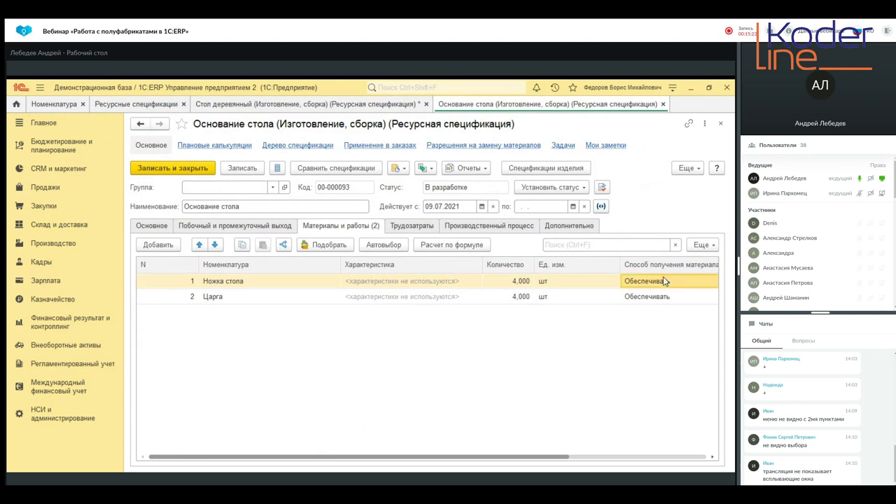
{"action": "left_click", "coordinate": [663, 280]}
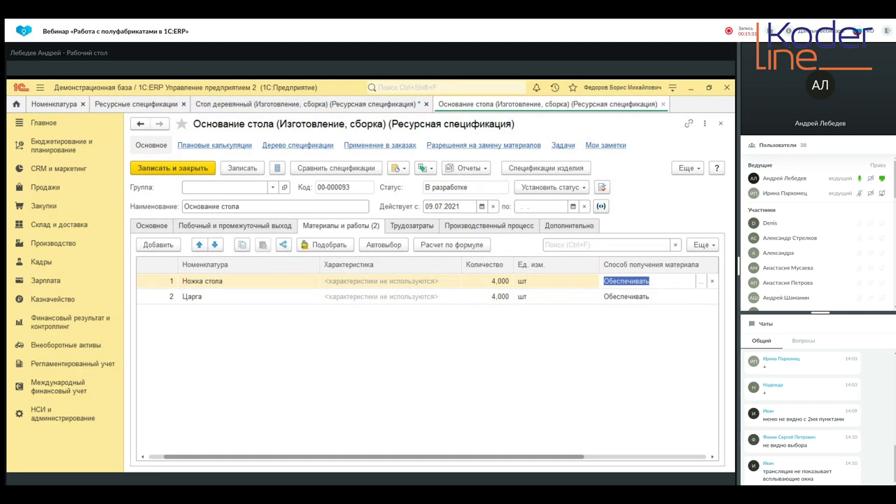
{"action": "key", "text": "Down"}
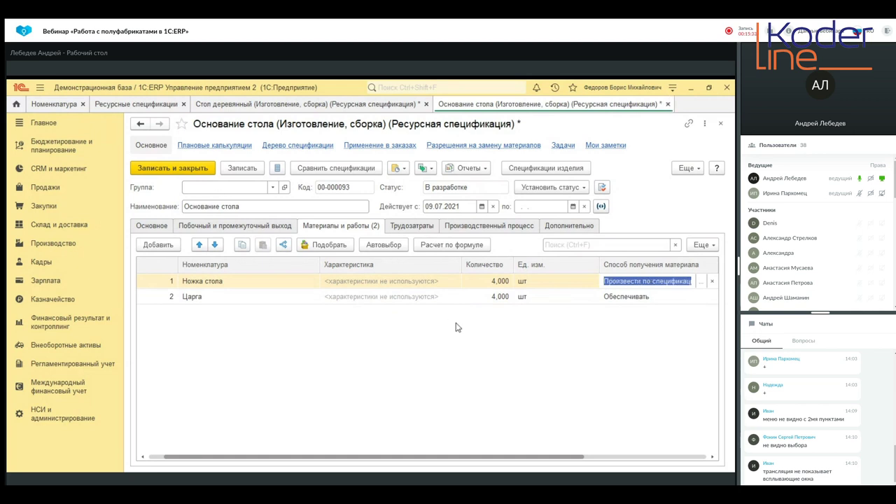
Set the procurement method of the Царга material to Произвести по спецификации and check the costing items of both materials.
{"action": "left_click", "coordinate": [665, 304]}
{"action": "left_click", "coordinate": [667, 303]}
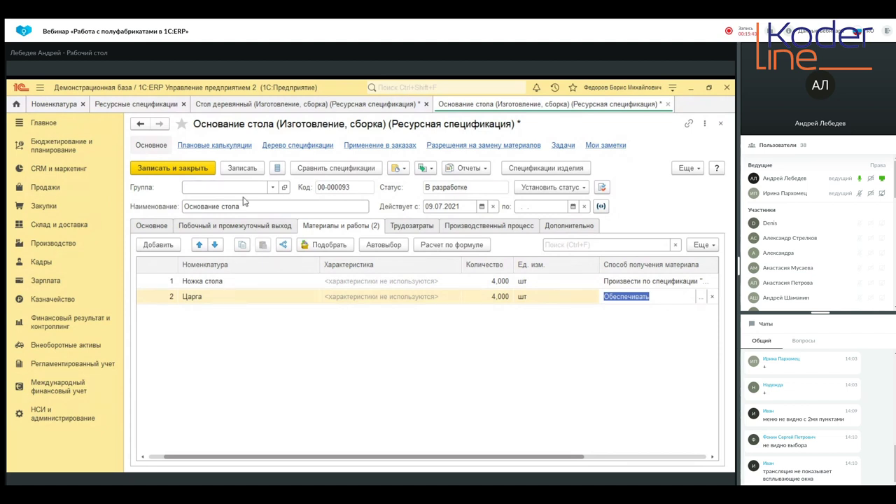
{"action": "left_click_drag", "start_coordinate": [333, 456], "coordinate": [454, 457]}
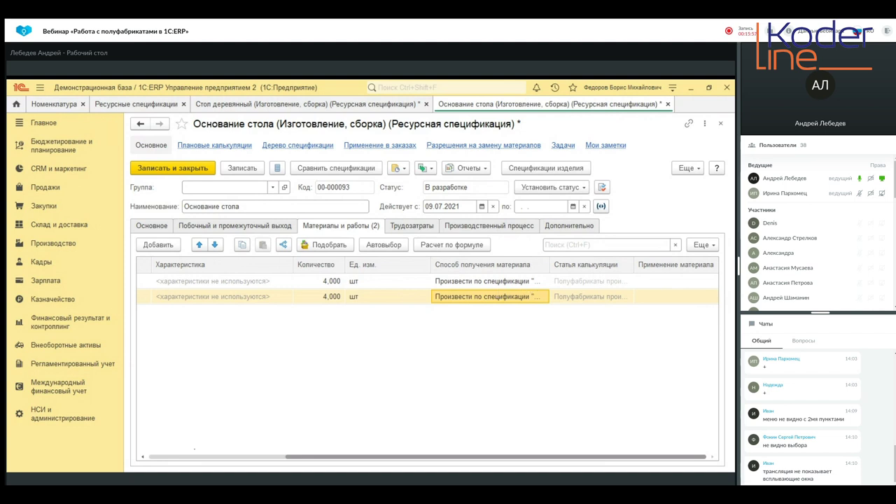
{"action": "left_click", "coordinate": [588, 282]}
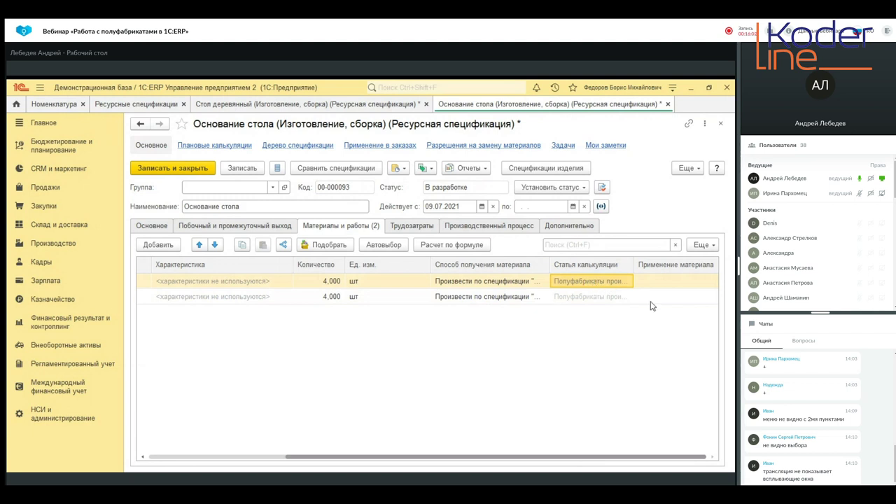
Set the Основание стола specification's status to Действует, then save and close it.
{"action": "left_click", "coordinate": [584, 188]}
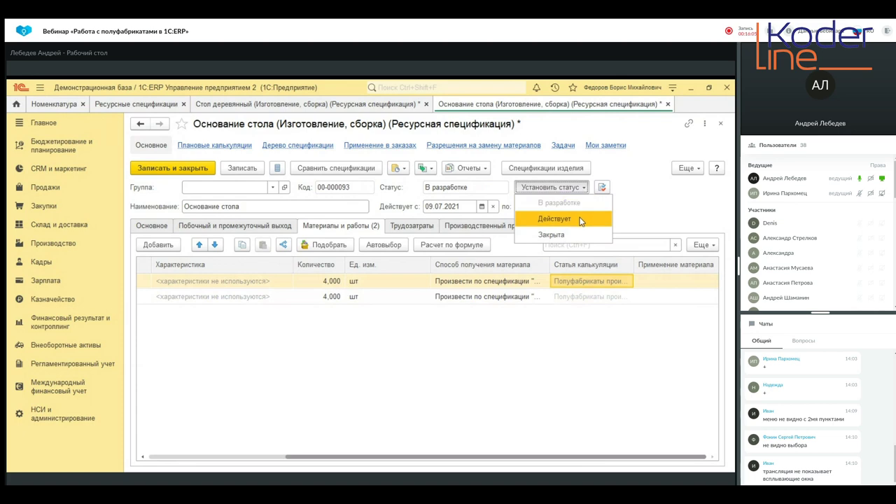
{"action": "left_click", "coordinate": [574, 217]}
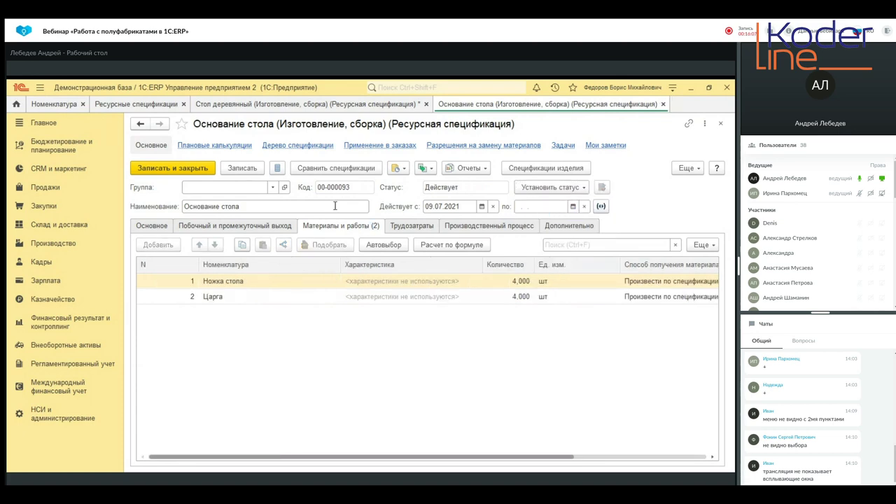
{"action": "left_click", "coordinate": [189, 171]}
Reopen the Стол деревянный specification, set its status to Действует, then save and close it.
{"action": "double_click", "coordinate": [211, 318]}
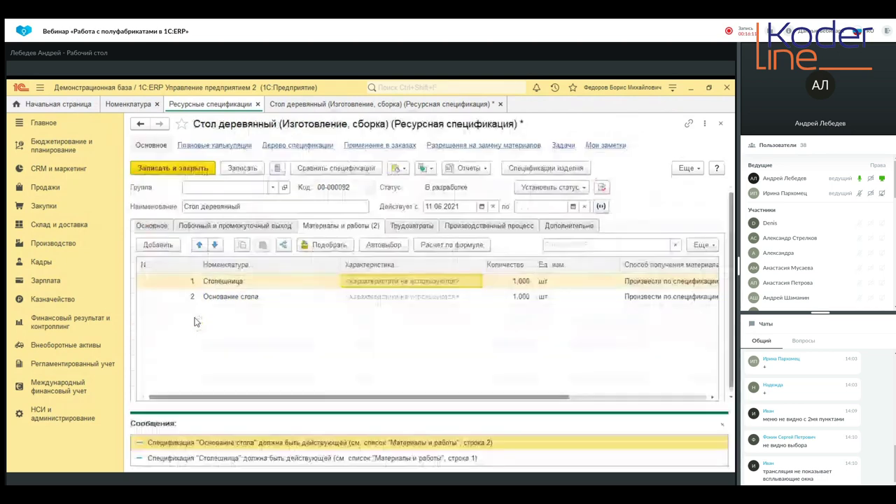
{"action": "left_click", "coordinate": [549, 187]}
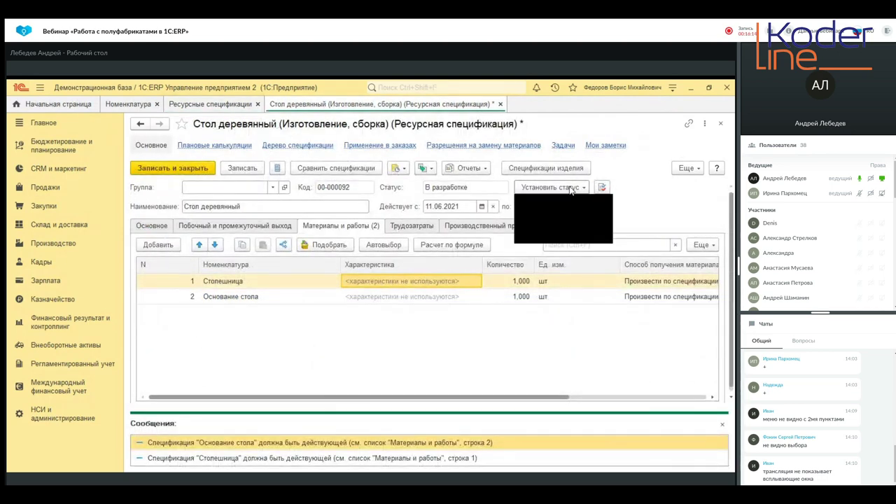
{"action": "left_click", "coordinate": [561, 216]}
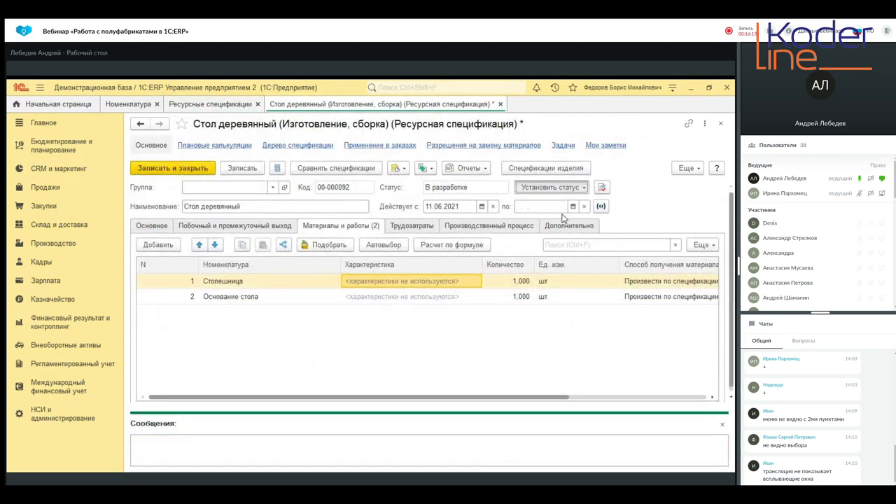
{"action": "left_click", "coordinate": [208, 171]}
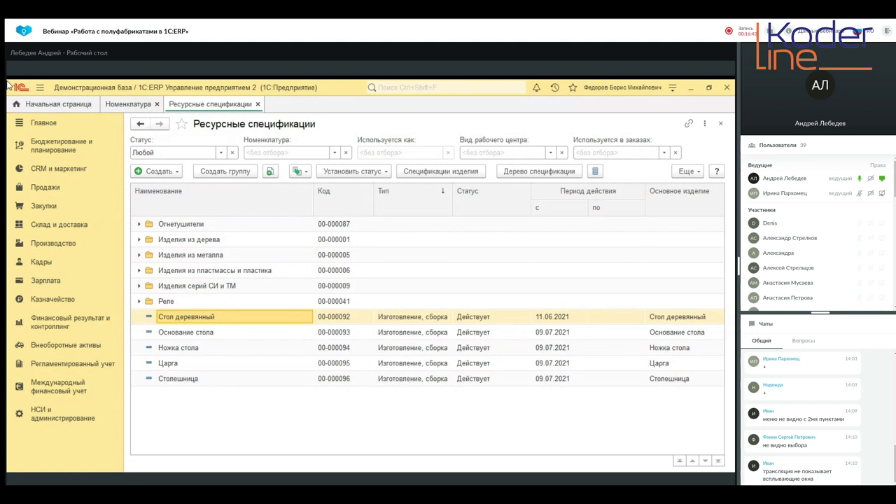
Open the list of production orders and create a new order of type Изготовление, сборка.
{"action": "left_click", "coordinate": [54, 250]}
{"action": "left_click", "coordinate": [202, 403]}
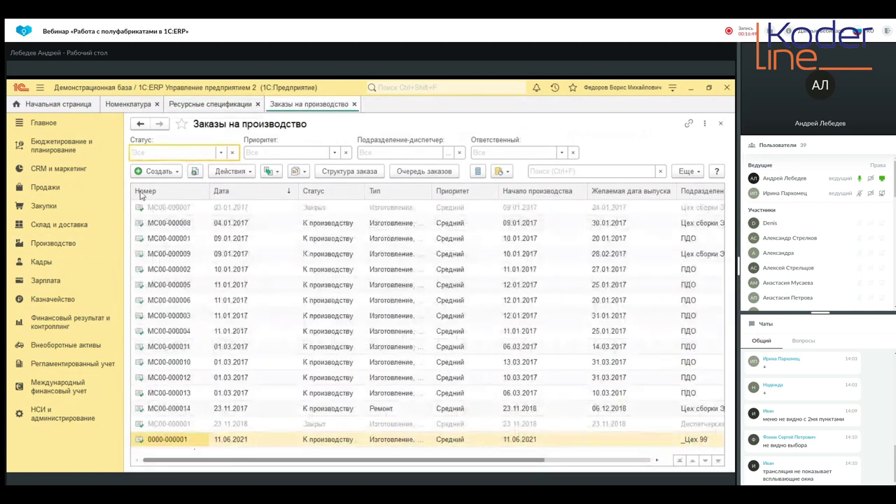
{"action": "left_click", "coordinate": [159, 172]}
{"action": "left_click", "coordinate": [196, 184]}
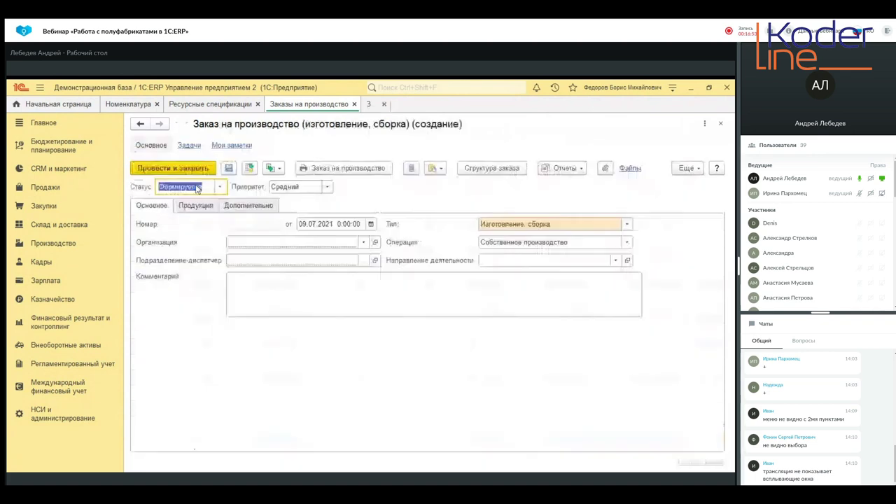
Set the production order's organization to _Орион and its dispatching department to _Цех 99.
{"action": "left_click", "coordinate": [304, 242]}
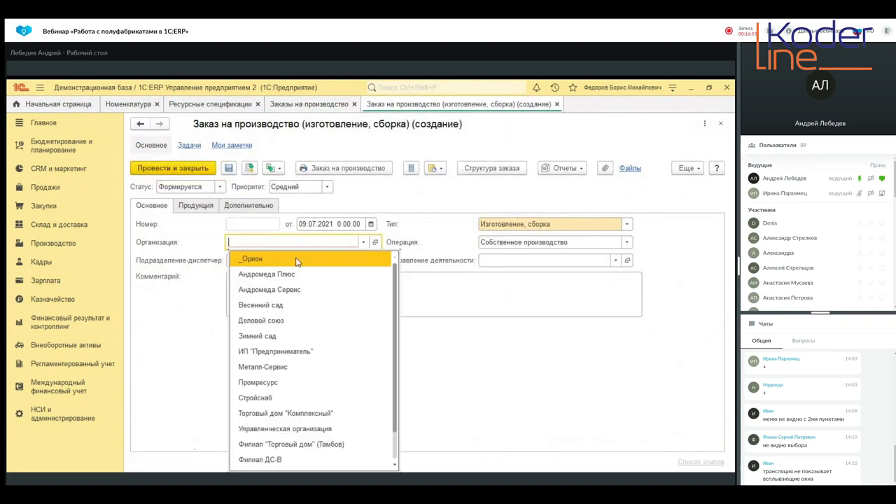
{"action": "left_click", "coordinate": [294, 259]}
{"action": "left_click", "coordinate": [296, 260]}
{"action": "left_click", "coordinate": [293, 275]}
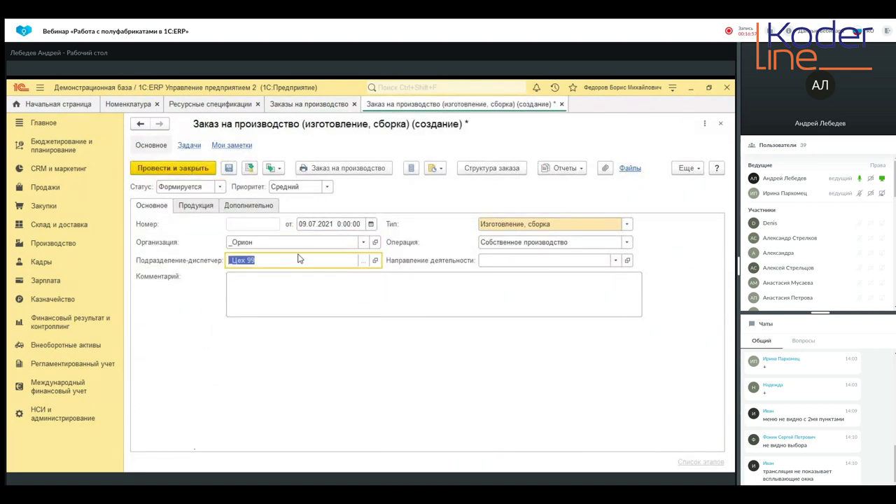
Add Стол деревянный to the production order's products with a quantity of 10.
{"action": "left_click", "coordinate": [210, 209]}
{"action": "left_click", "coordinate": [158, 224]}
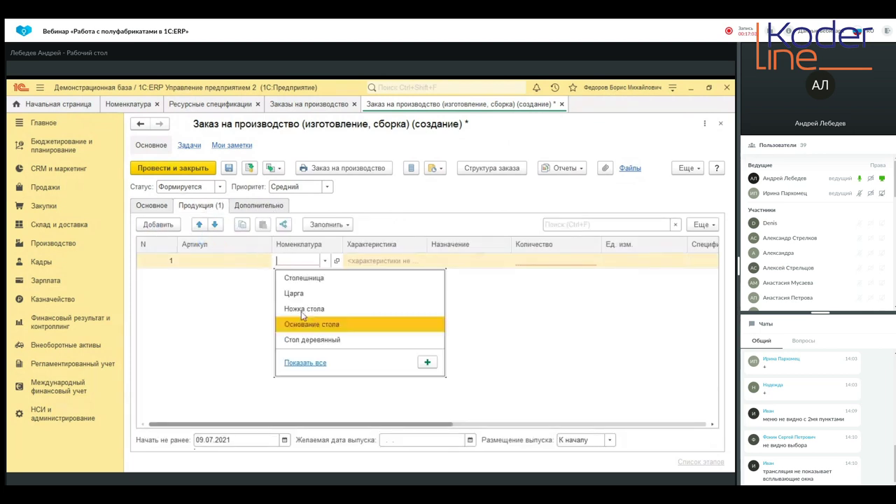
{"action": "left_click", "coordinate": [312, 340]}
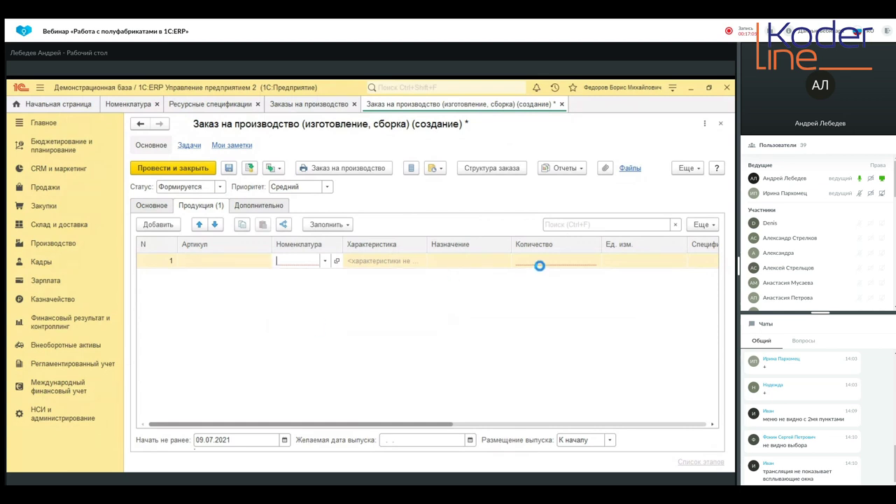
{"action": "left_click", "coordinate": [541, 266]}
{"action": "type", "text": "10"}
{"action": "key", "text": "Return"}
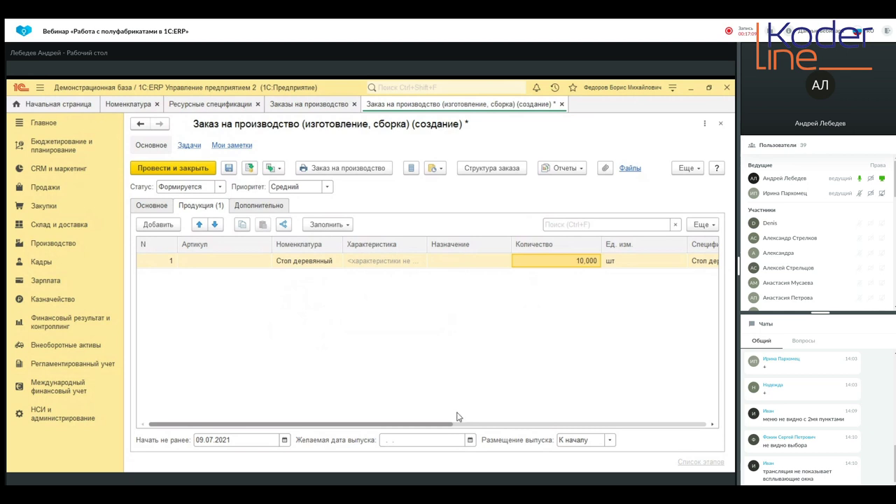
Set the recipient of the Стол деревянный product line to Основной склад.
{"action": "left_click_drag", "start_coordinate": [452, 424], "coordinate": [651, 424]}
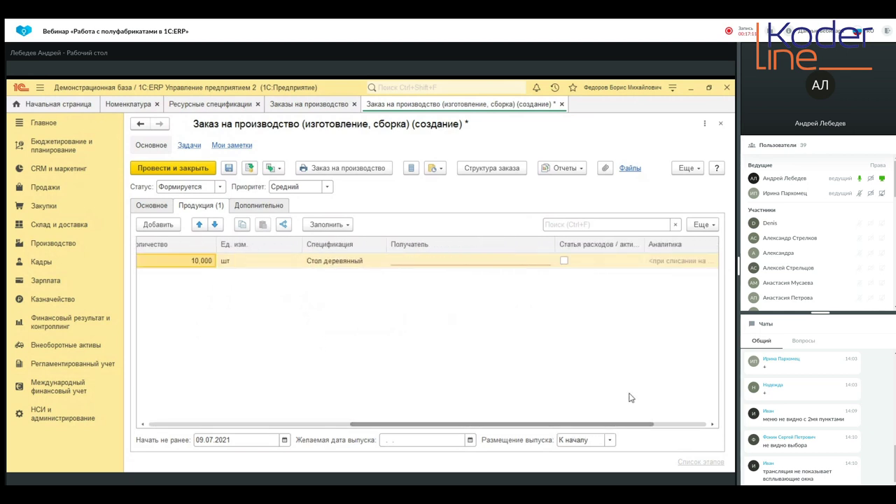
{"action": "left_click", "coordinate": [475, 262]}
{"action": "left_click", "coordinate": [455, 293]}
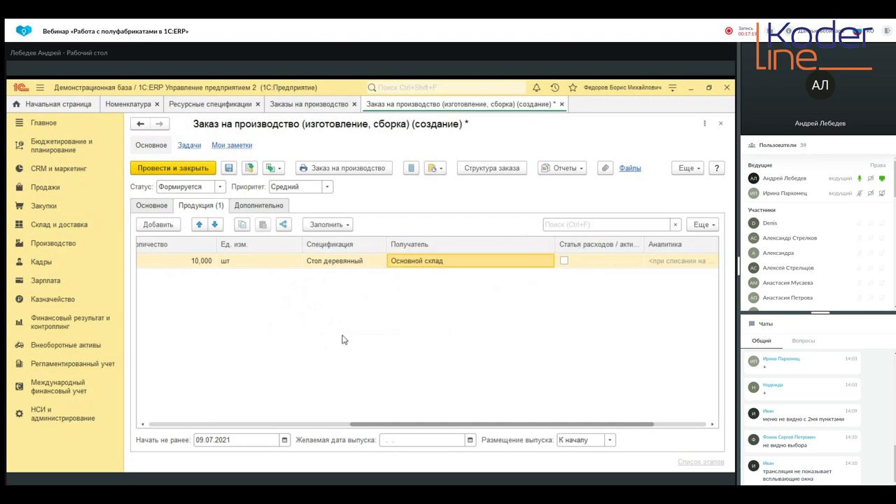
Post and close the production order with status К производству and a desired release date of 12.07.2021.
{"action": "left_click_drag", "start_coordinate": [577, 424], "coordinate": [233, 438]}
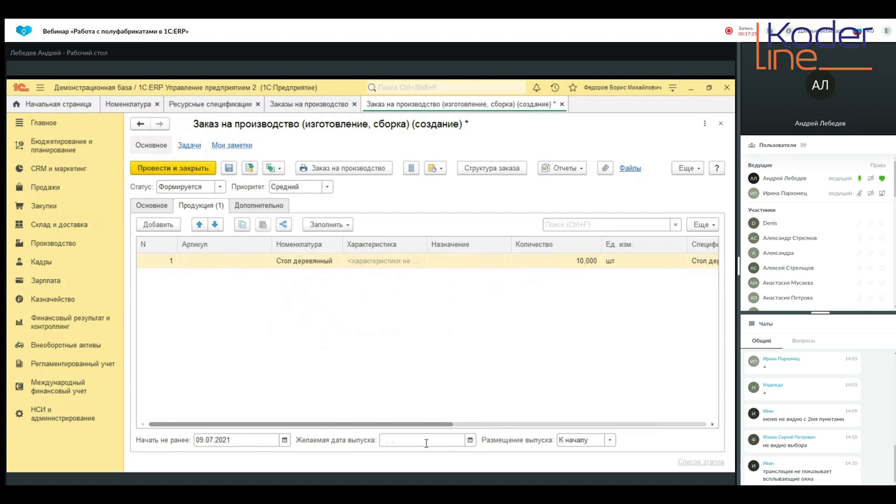
{"action": "left_click", "coordinate": [219, 187]}
{"action": "left_click", "coordinate": [197, 217]}
{"action": "left_click", "coordinate": [470, 440]}
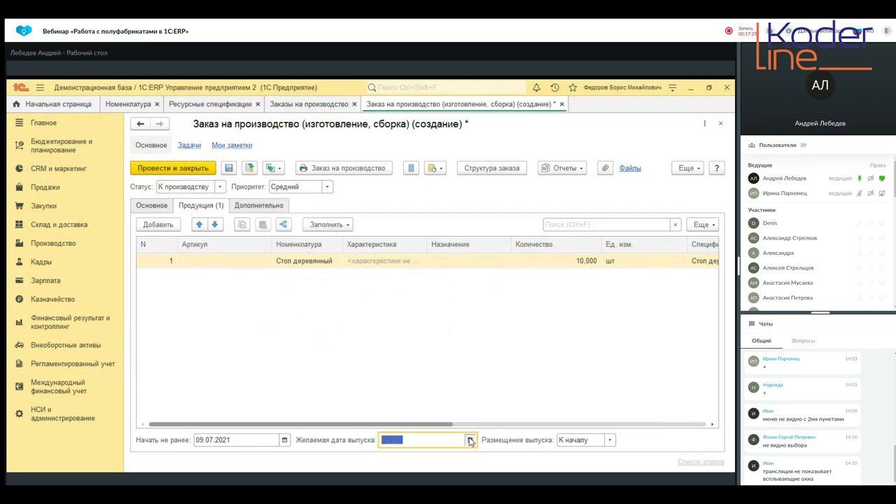
{"action": "left_click", "coordinate": [455, 368]}
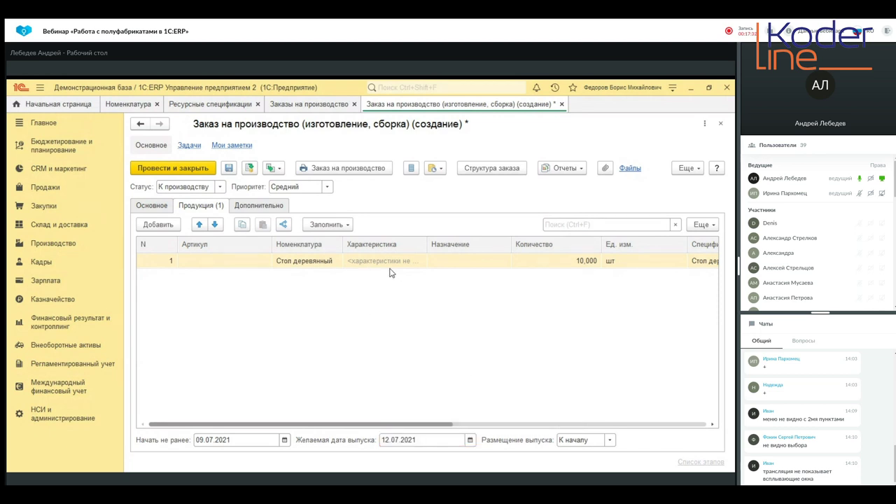
{"action": "left_click_drag", "start_coordinate": [375, 426], "coordinate": [470, 426]}
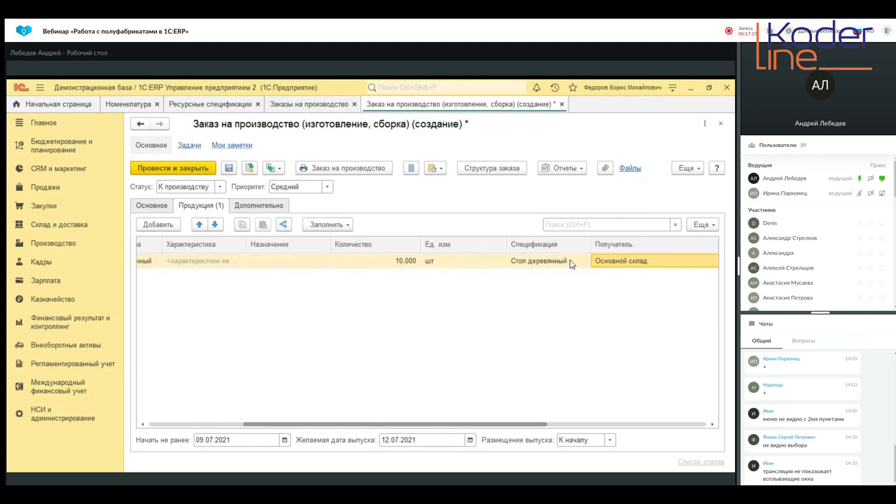
{"action": "left_click", "coordinate": [194, 165]}
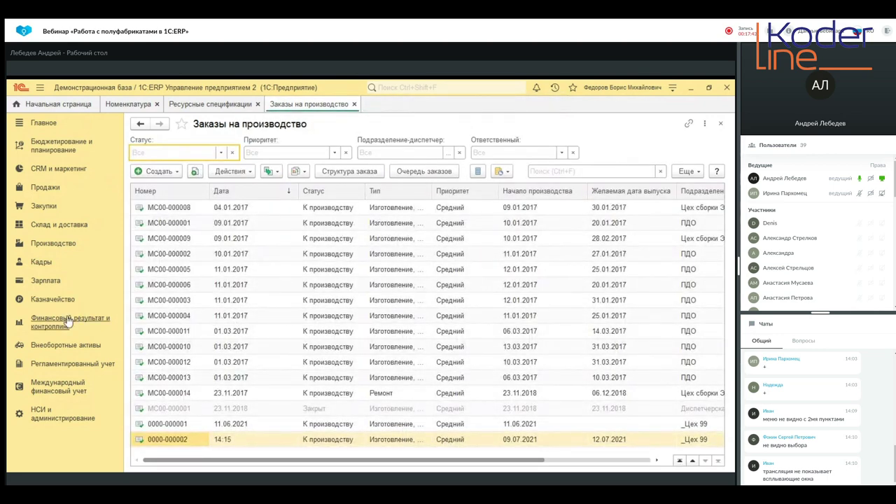
Form the production stages for the new table order of 09.07.2021 in the production order queue.
{"action": "left_click", "coordinate": [54, 243]}
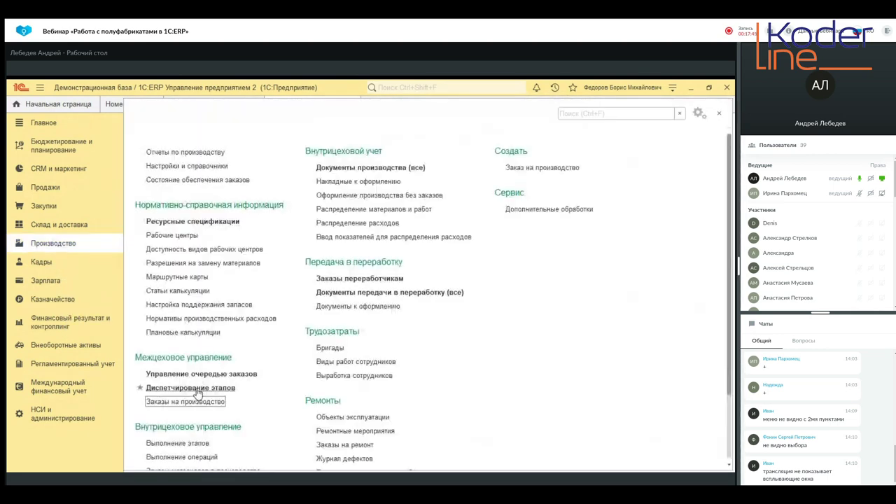
{"action": "left_click", "coordinate": [210, 375]}
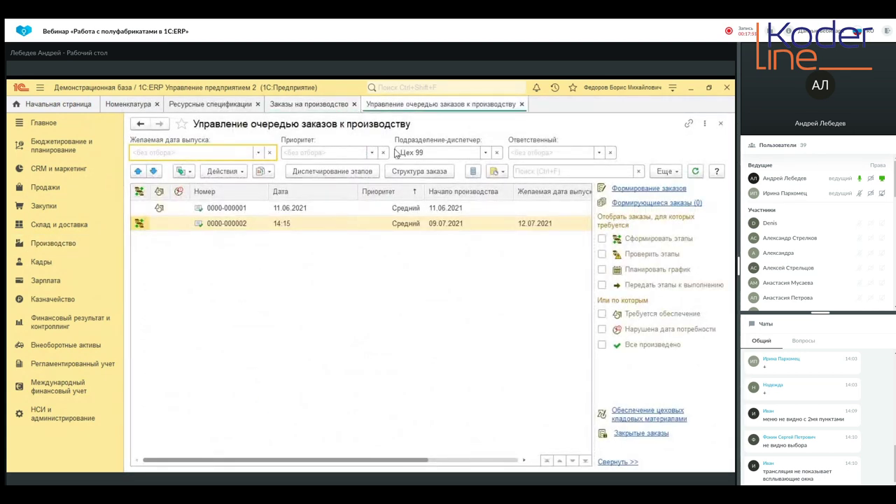
{"action": "left_click", "coordinate": [237, 225]}
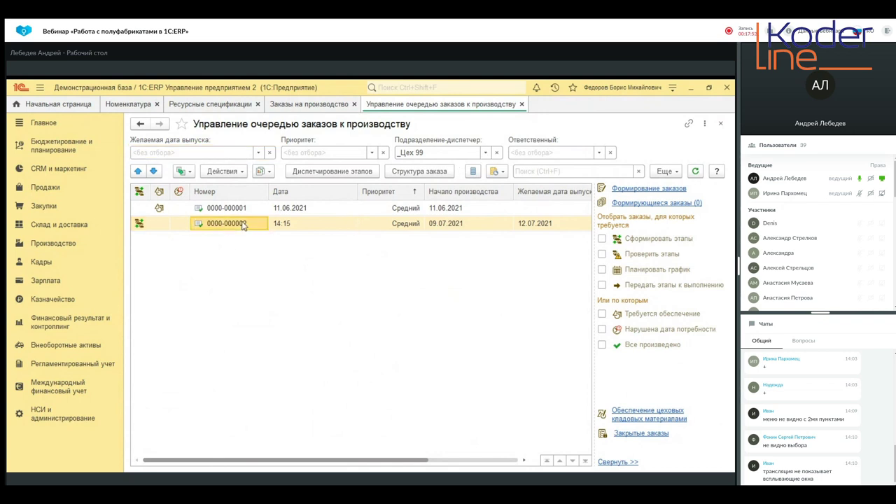
{"action": "left_click", "coordinate": [242, 172]}
{"action": "left_click", "coordinate": [283, 202]}
Open stage dispatching for the table order and look at its Изготовление основания and Сборка стола stages.
{"action": "left_click", "coordinate": [345, 171]}
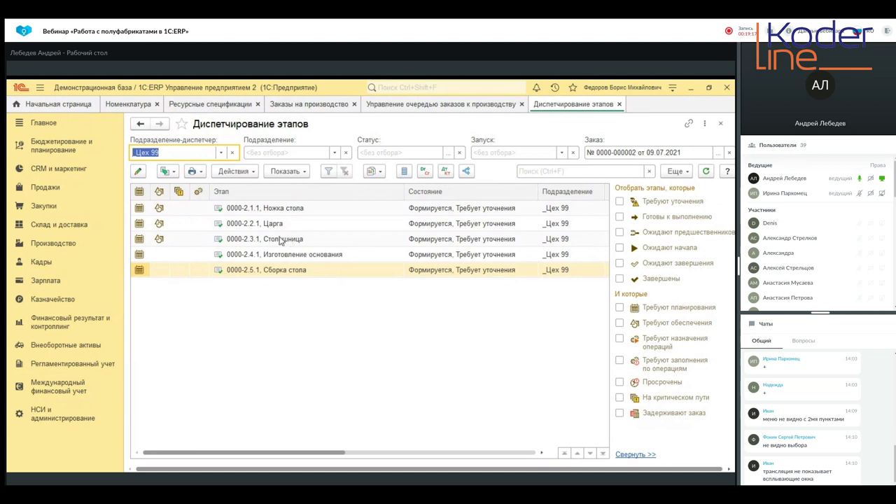
{"action": "left_click", "coordinate": [294, 255]}
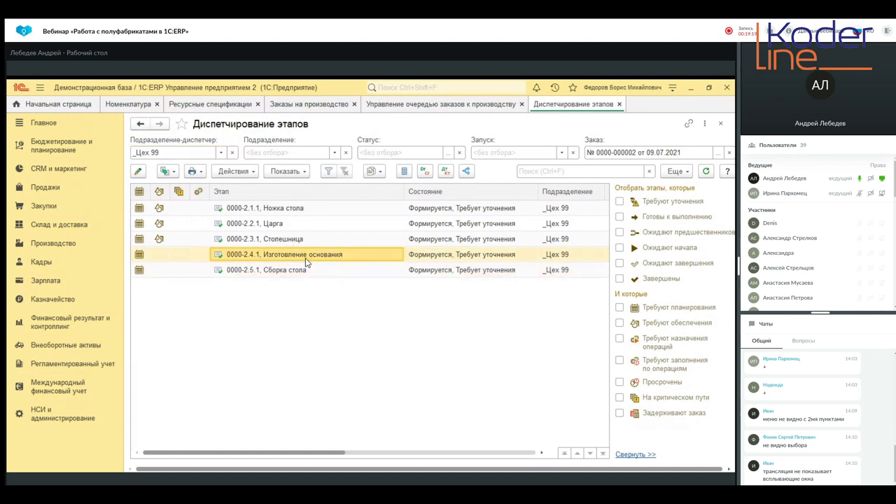
{"action": "left_click", "coordinate": [301, 273]}
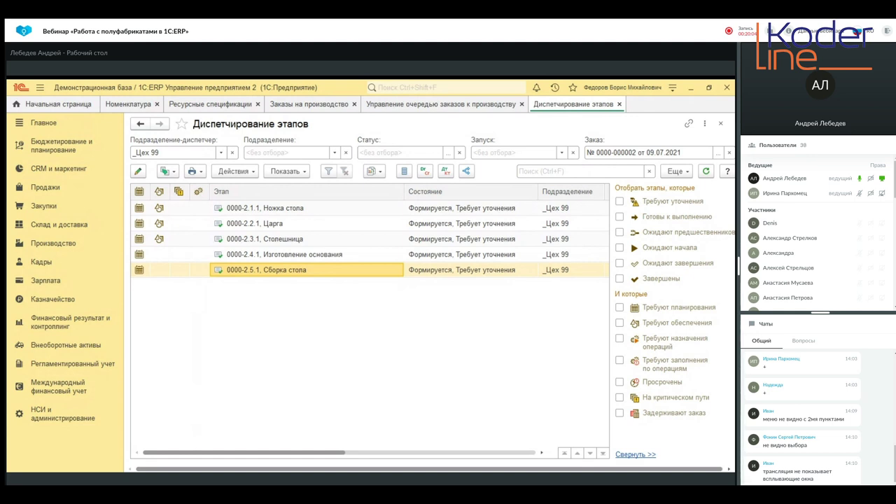
Open the Ножка стола resource specification and set its status to В разработке.
{"action": "left_click", "coordinate": [44, 243]}
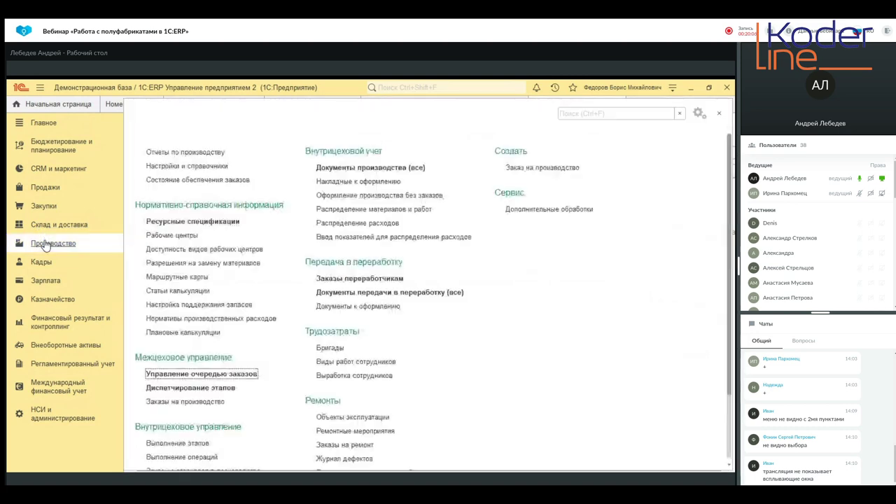
{"action": "left_click", "coordinate": [221, 375]}
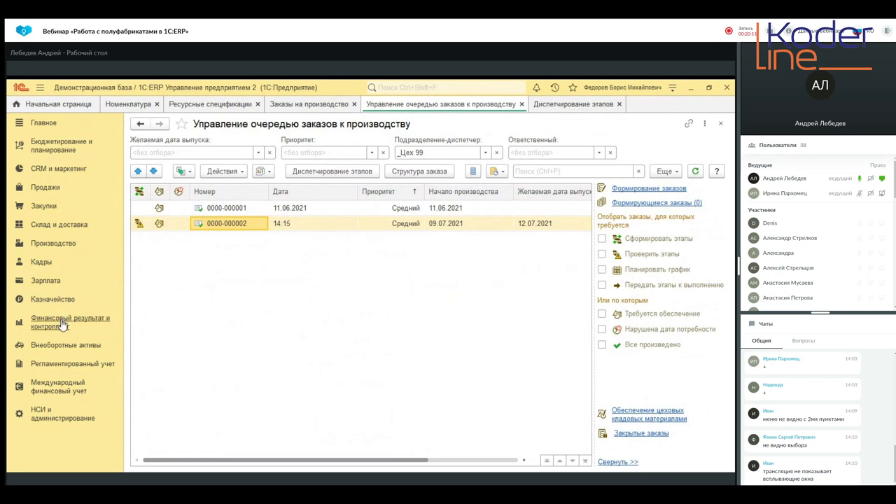
{"action": "left_click", "coordinate": [56, 245]}
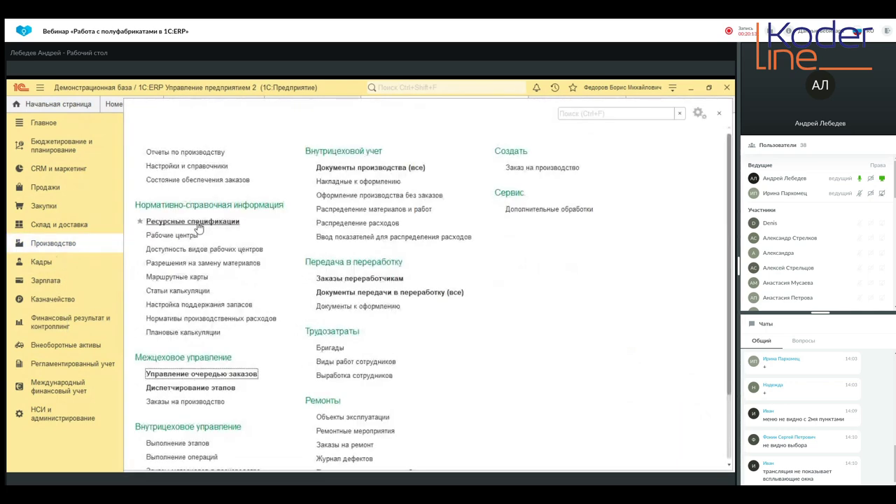
{"action": "left_click", "coordinate": [224, 222]}
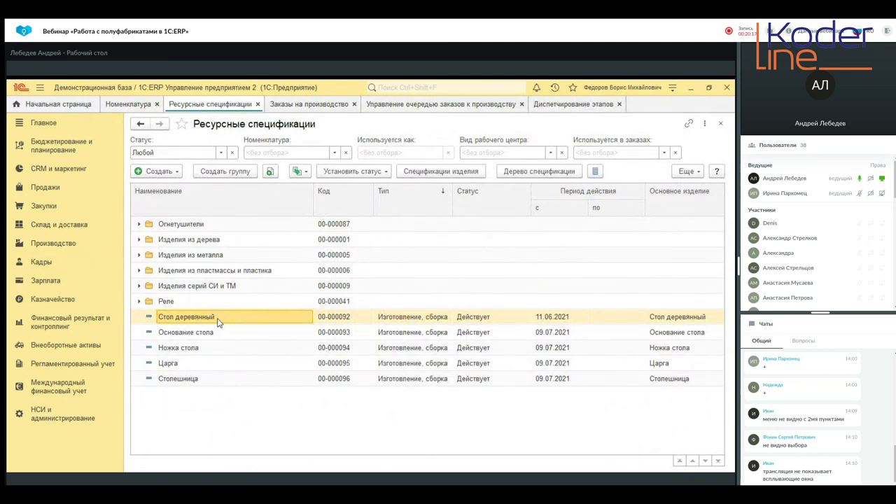
{"action": "left_click", "coordinate": [179, 350]}
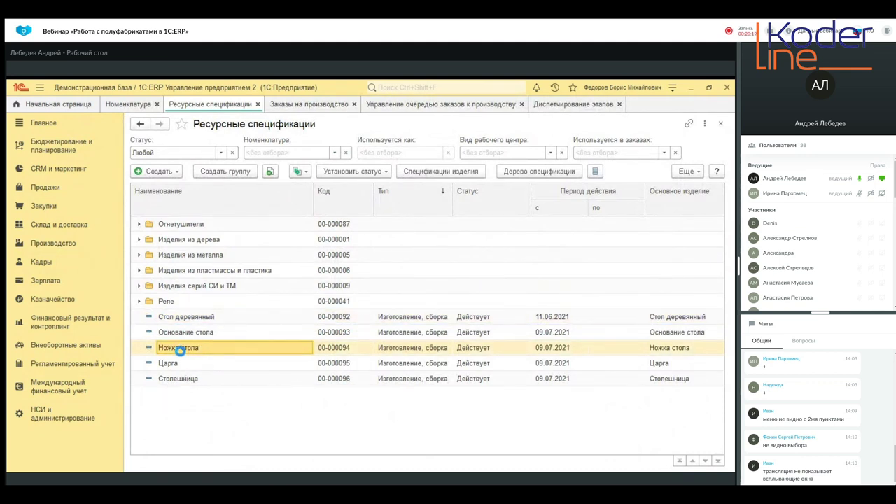
{"action": "double_click", "coordinate": [179, 350]}
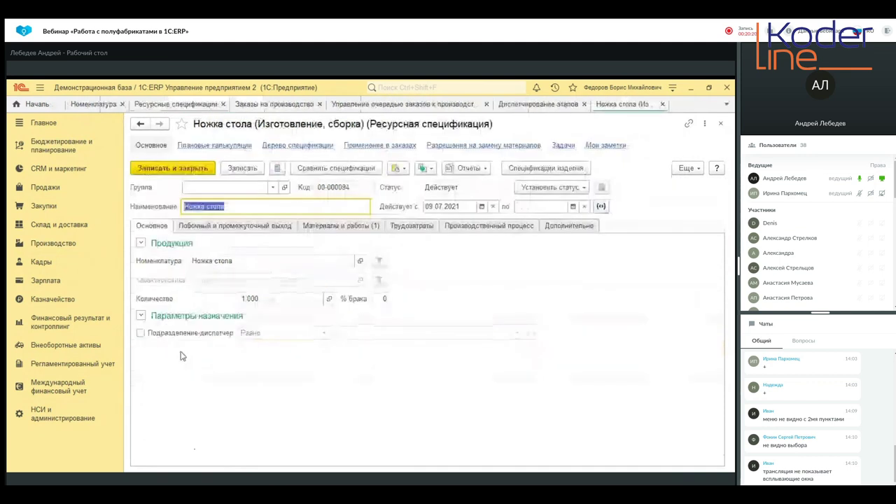
{"action": "left_click", "coordinate": [579, 188]}
{"action": "left_click", "coordinate": [572, 200]}
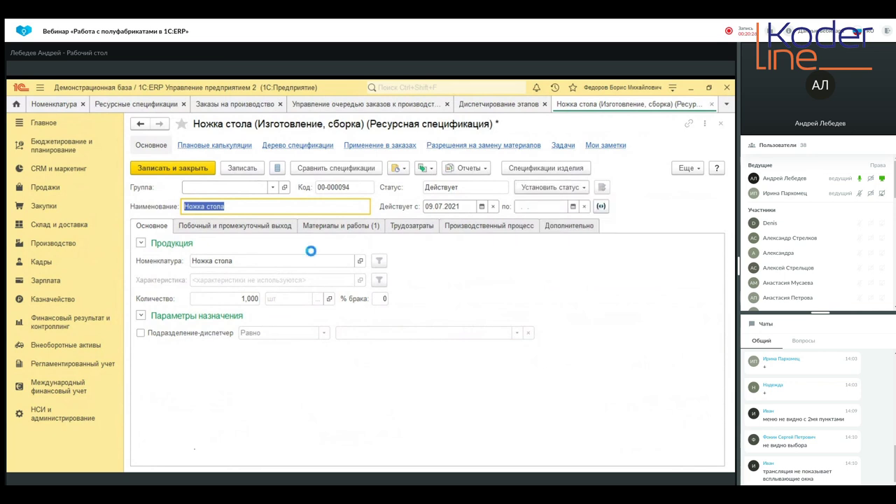
Examine the ways of obtaining the Древесина material, including Обеспечивать обособленно and Произвести, and leave without applying a choice.
{"action": "left_click", "coordinate": [319, 226]}
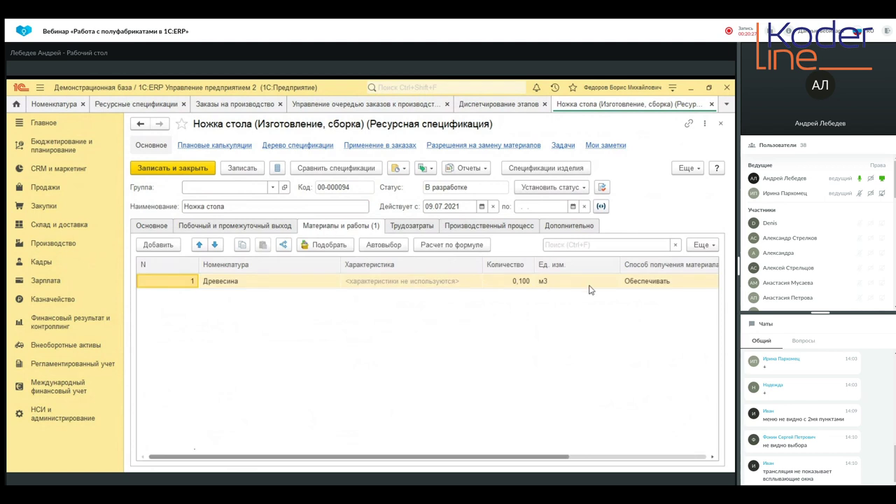
{"action": "double_click", "coordinate": [647, 282]}
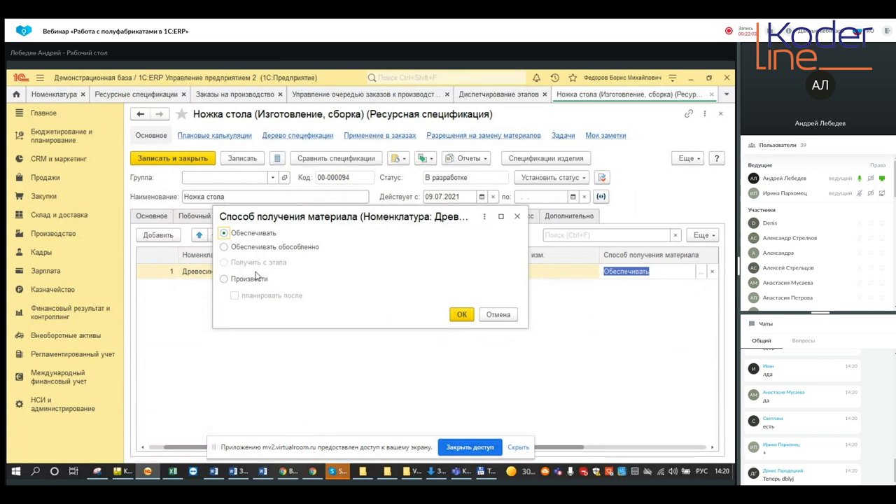
{"action": "left_click", "coordinate": [254, 248]}
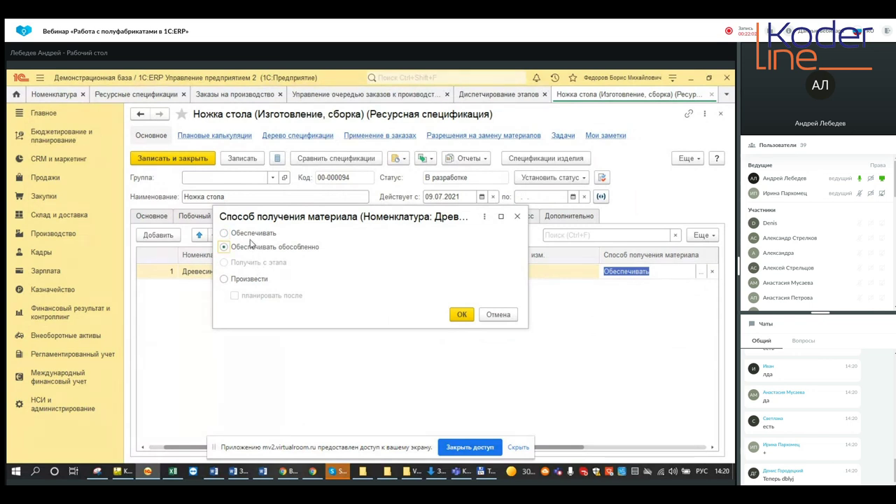
{"action": "left_click", "coordinate": [224, 279]}
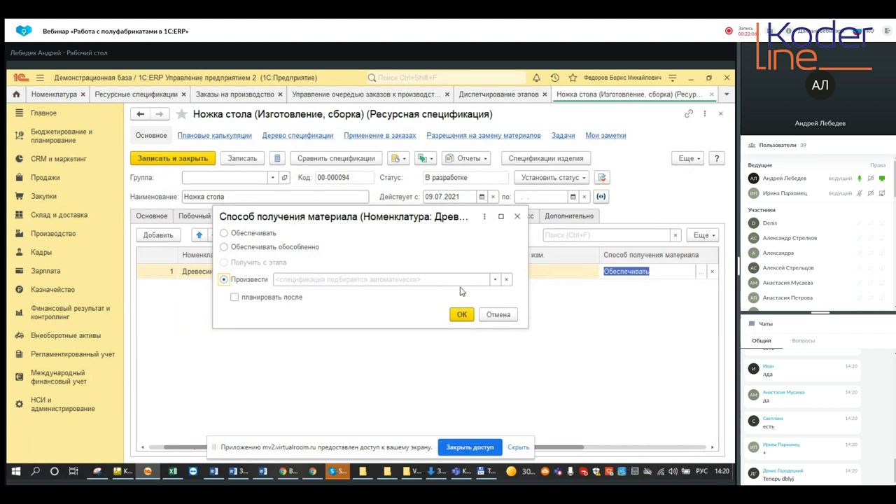
{"action": "left_click", "coordinate": [495, 279]}
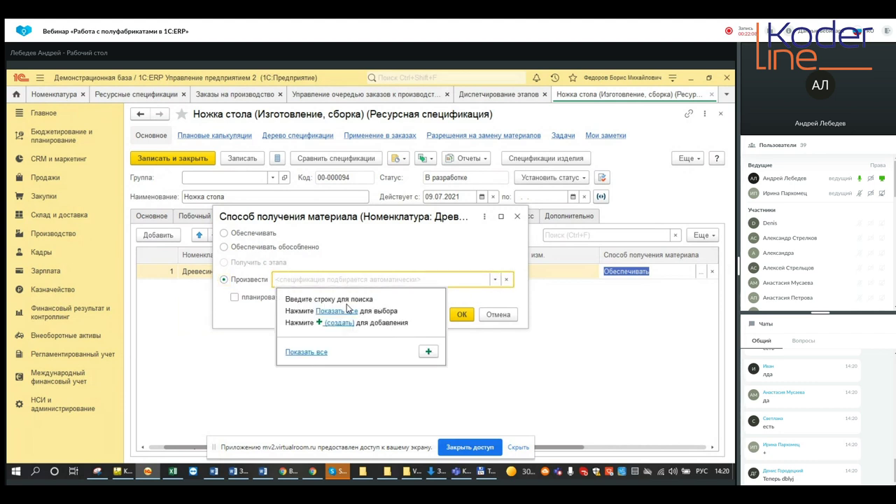
{"action": "left_click", "coordinate": [507, 220]}
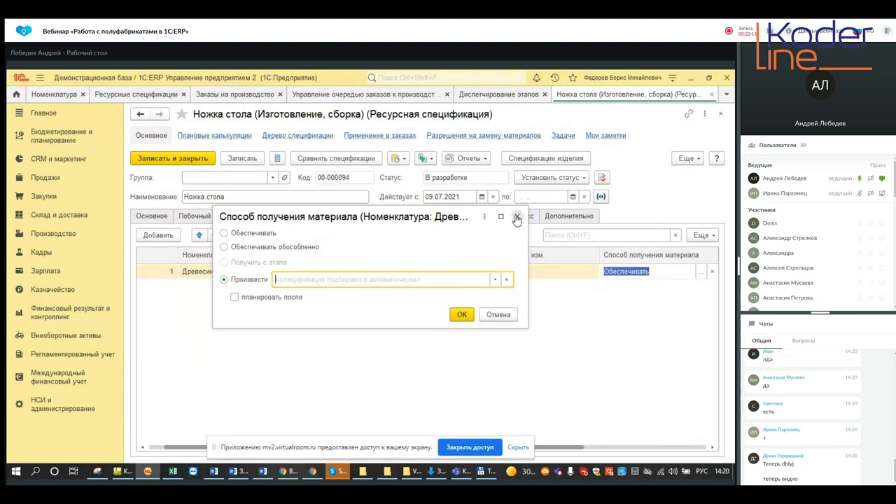
{"action": "left_click", "coordinate": [499, 314]}
Set the status of the Ножка стола specification to Действует and close the specification.
{"action": "left_click", "coordinate": [570, 177]}
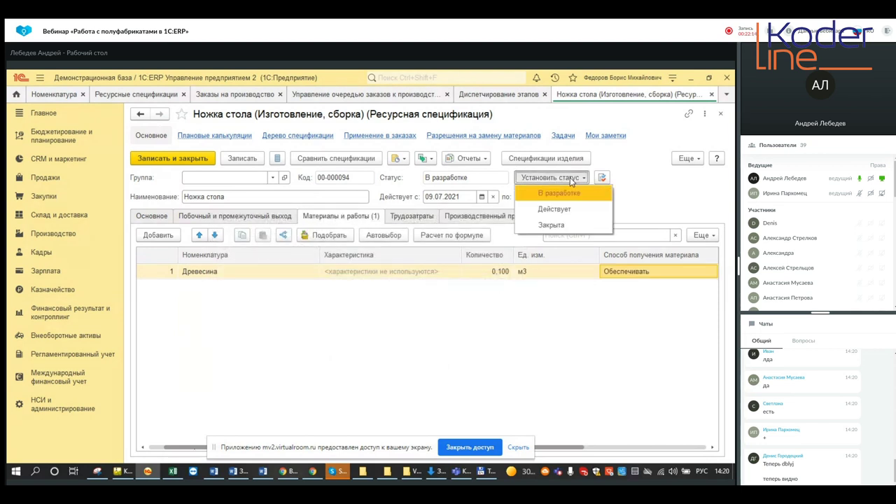
{"action": "left_click", "coordinate": [554, 210]}
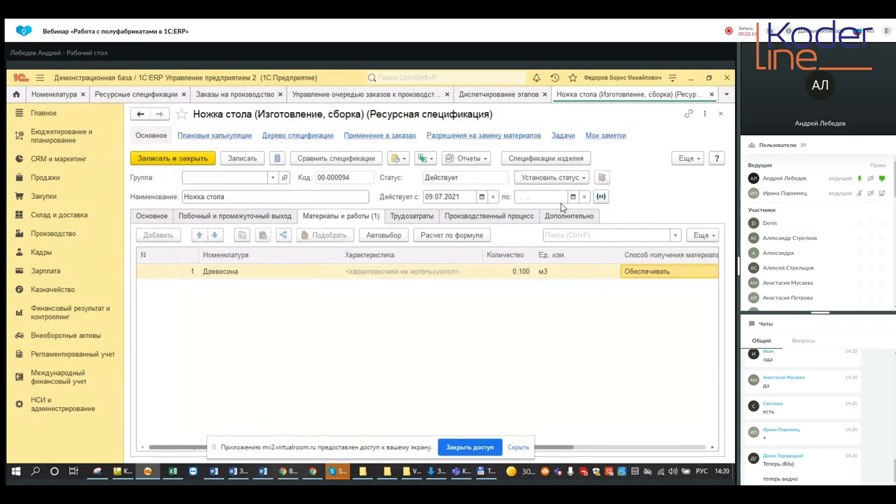
{"action": "left_click", "coordinate": [711, 94]}
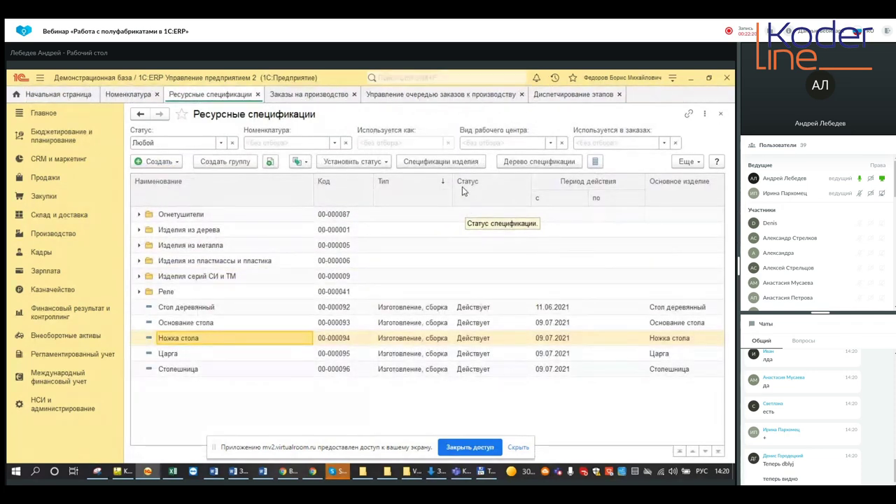
Open the Ножка стола production stage from stage dispatching and examine its material provision, including the warehouse of the Древесина line.
{"action": "left_click", "coordinate": [568, 96]}
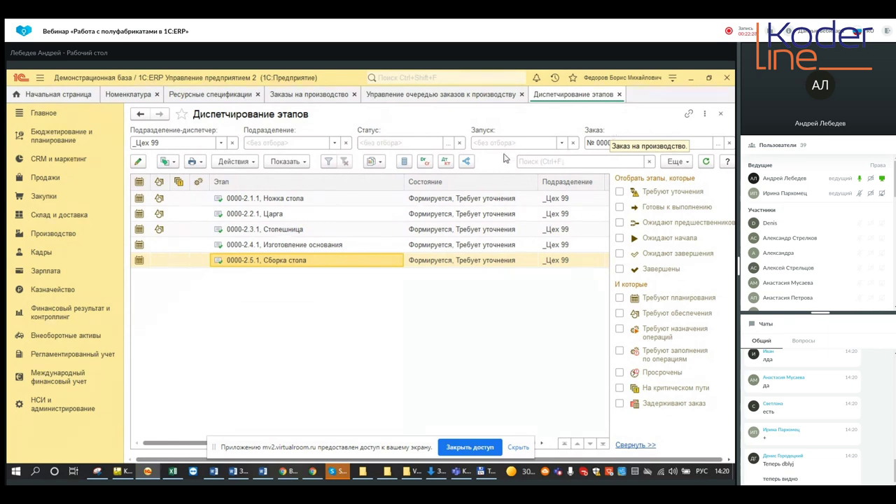
{"action": "left_click", "coordinate": [297, 200]}
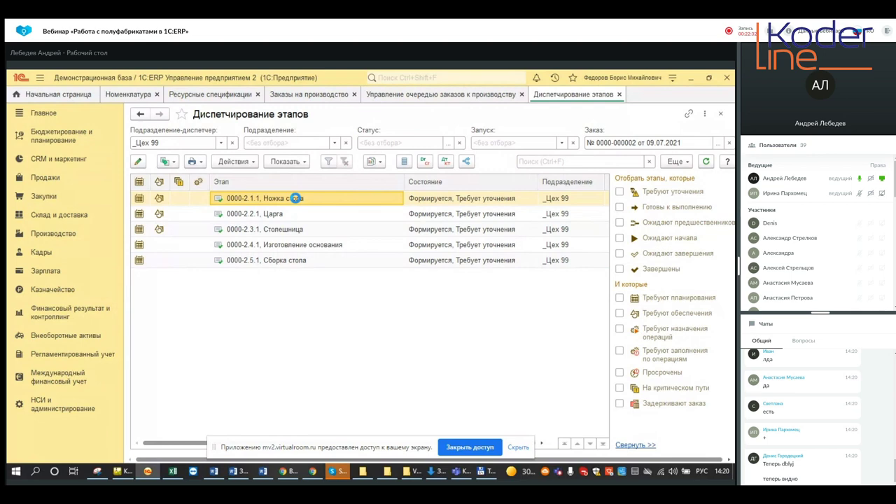
{"action": "double_click", "coordinate": [295, 199]}
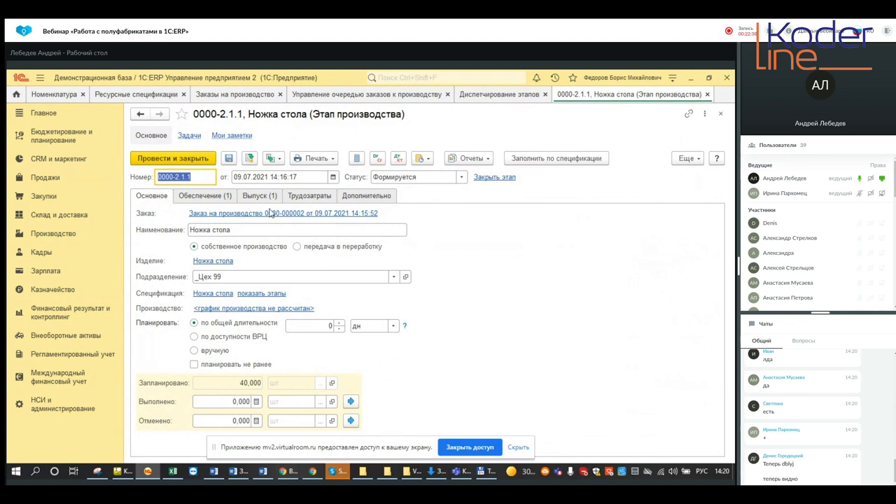
{"action": "left_click", "coordinate": [213, 197]}
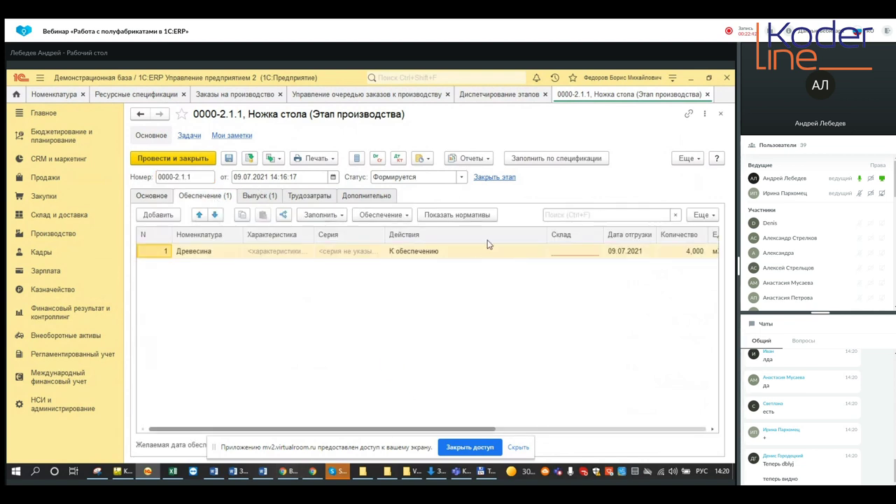
{"action": "left_click", "coordinate": [577, 255]}
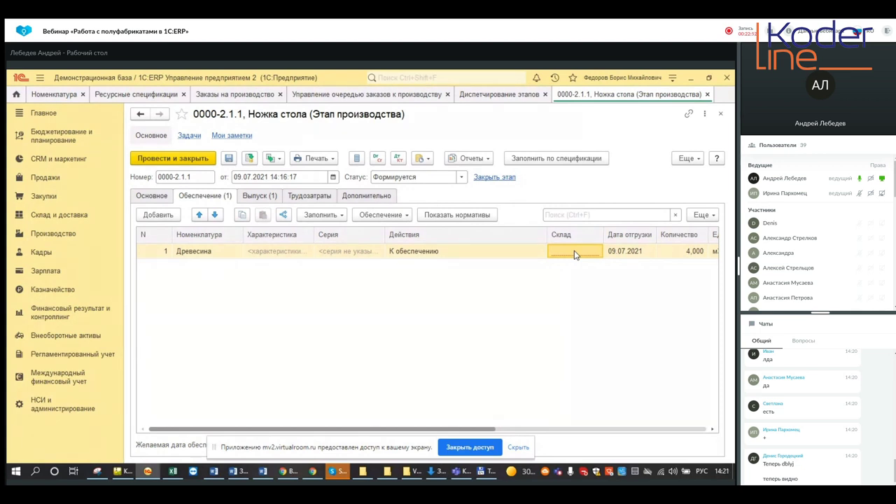
Examine the planned output of the Ножка стола stage, widening the Назначение column to read it in full.
{"action": "left_click", "coordinate": [258, 198]}
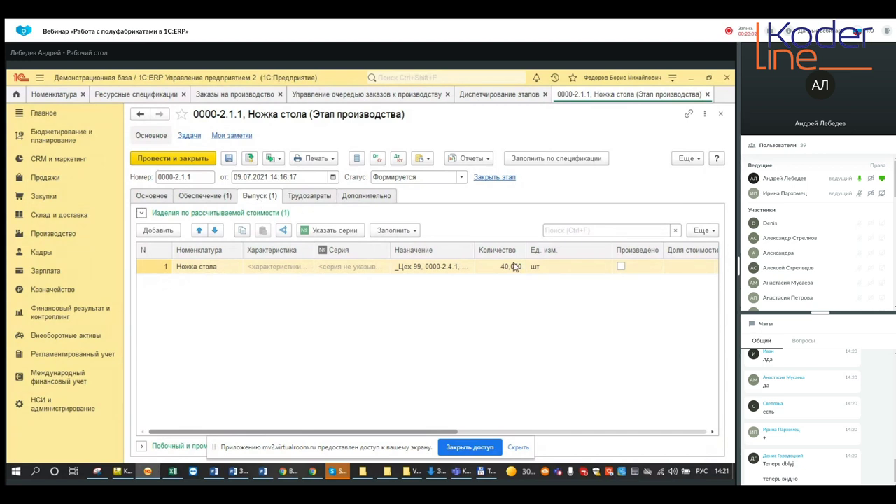
{"action": "left_click_drag", "start_coordinate": [476, 250], "coordinate": [604, 248]}
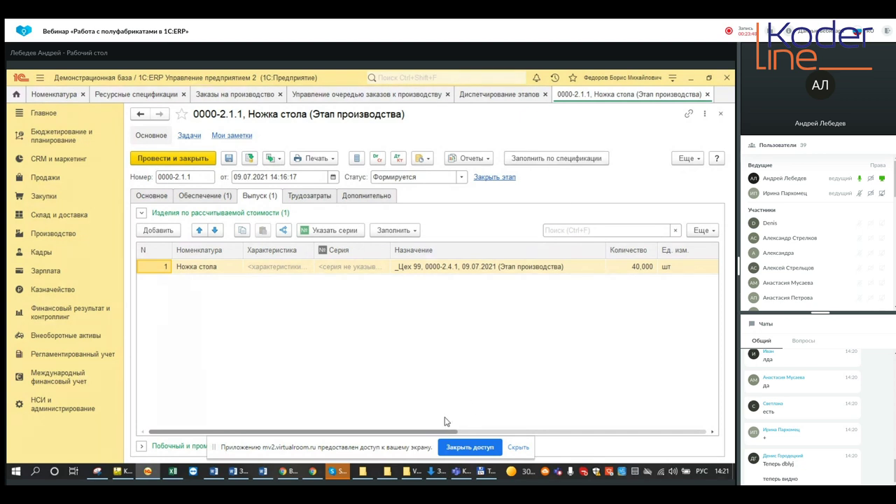
{"action": "left_click_drag", "start_coordinate": [441, 431], "coordinate": [182, 341]}
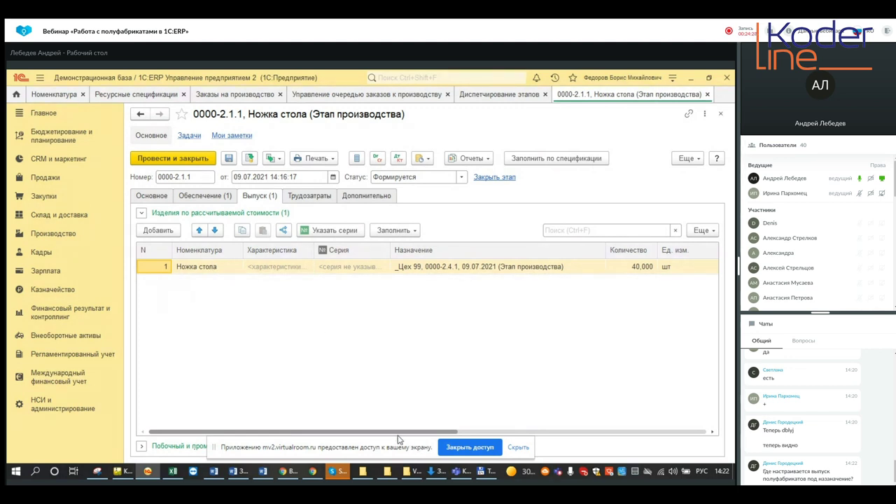
Examine the release direction and recipient of the Ножка стола output without changing them, and return to the stage's material provision.
{"action": "left_click_drag", "start_coordinate": [400, 432], "coordinate": [651, 432]}
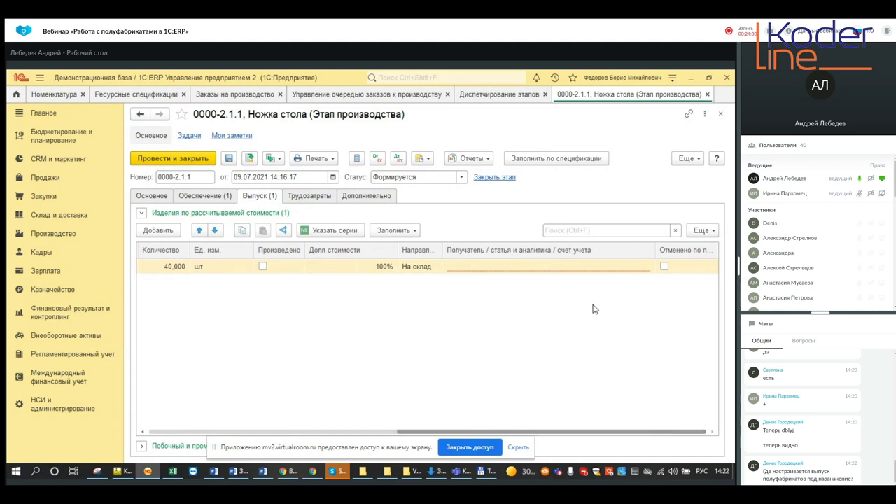
{"action": "left_click", "coordinate": [550, 271]}
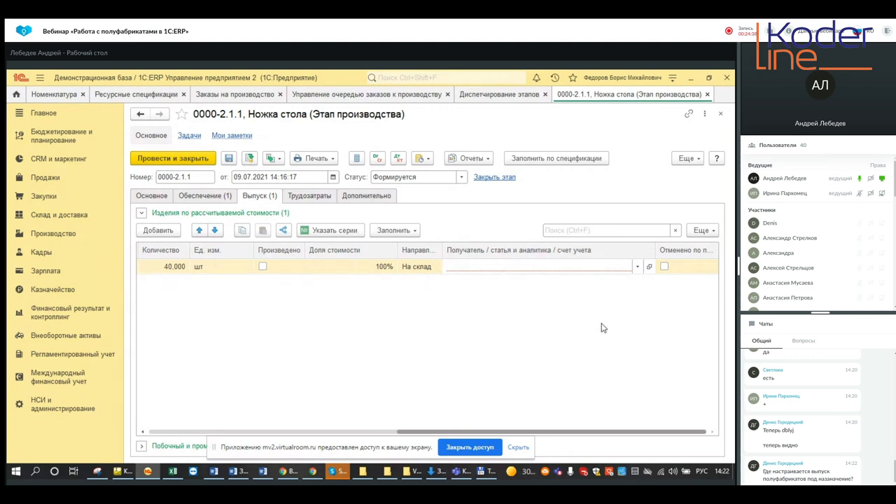
{"action": "key", "text": "Escape"}
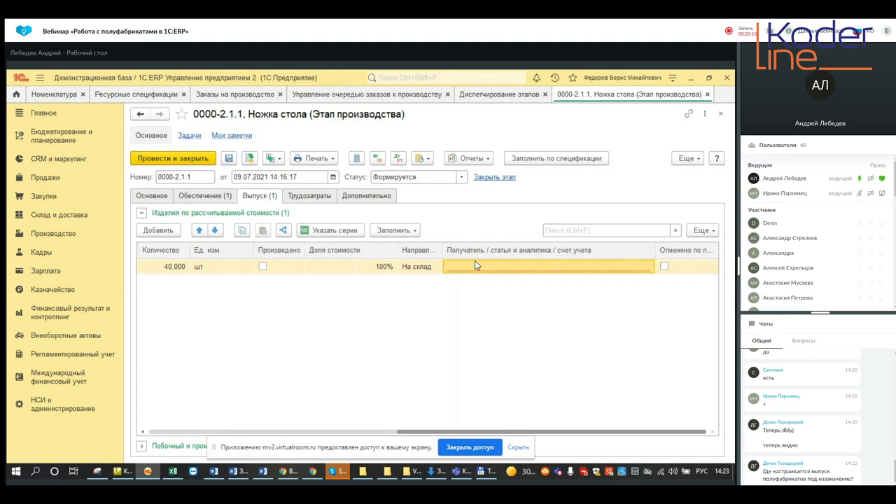
{"action": "left_click", "coordinate": [204, 196]}
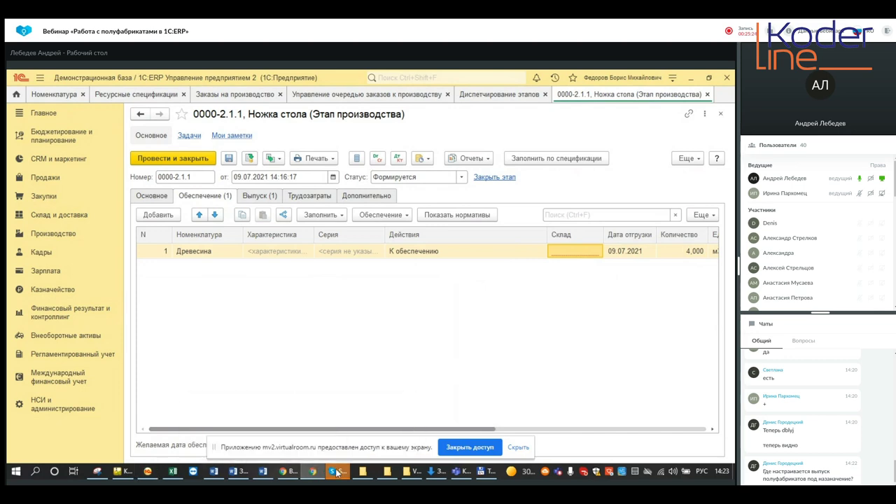
Switch to the webinar room in Chrome to read the participants' chat questions, and return to 1C:ERP.
{"action": "mouse_move", "coordinate": [292, 476]}
{"action": "left_click", "coordinate": [238, 428]}
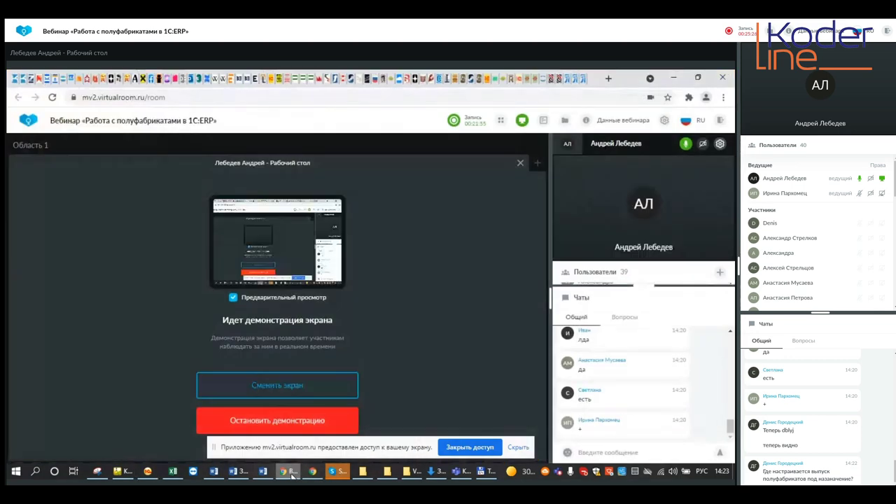
{"action": "scroll", "coordinate": [635, 403], "scroll_direction": "up", "scroll_amount": 2}
{"action": "scroll", "coordinate": [642, 394], "scroll_direction": "down", "scroll_amount": 2}
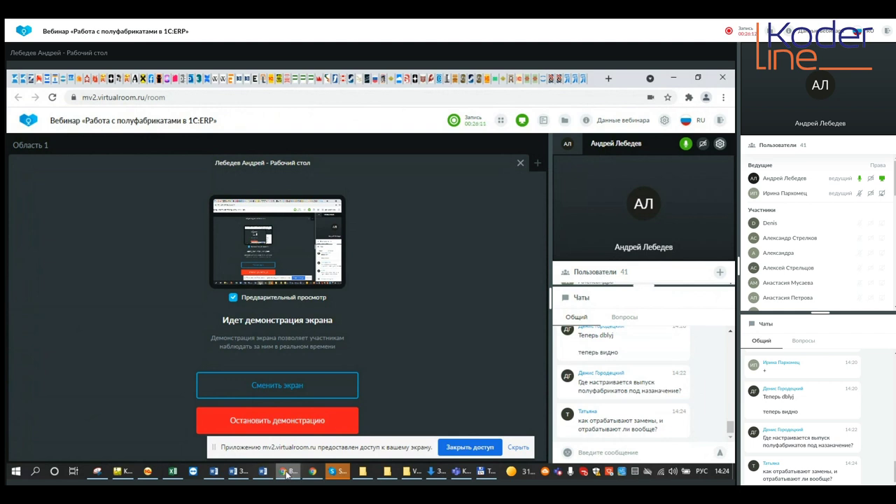
{"action": "mouse_move", "coordinate": [287, 473]}
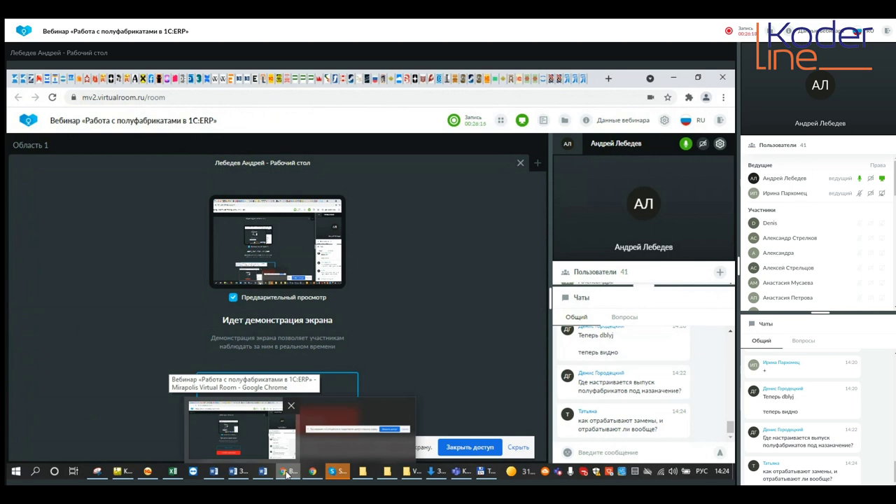
{"action": "mouse_move", "coordinate": [154, 474]}
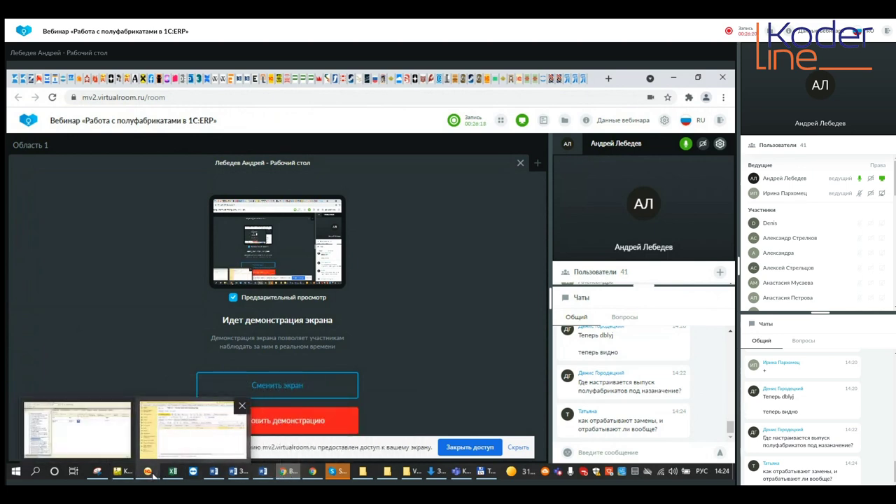
{"action": "left_click", "coordinate": [188, 429]}
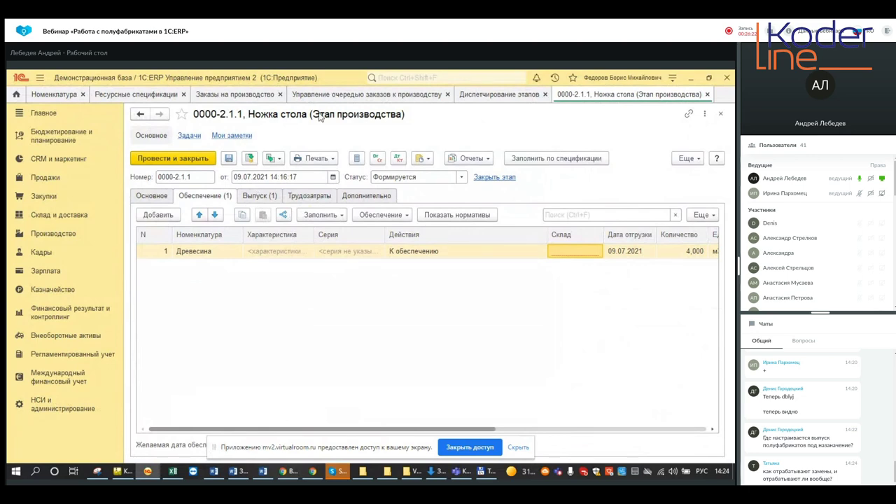
{"action": "left_click", "coordinate": [233, 94]}
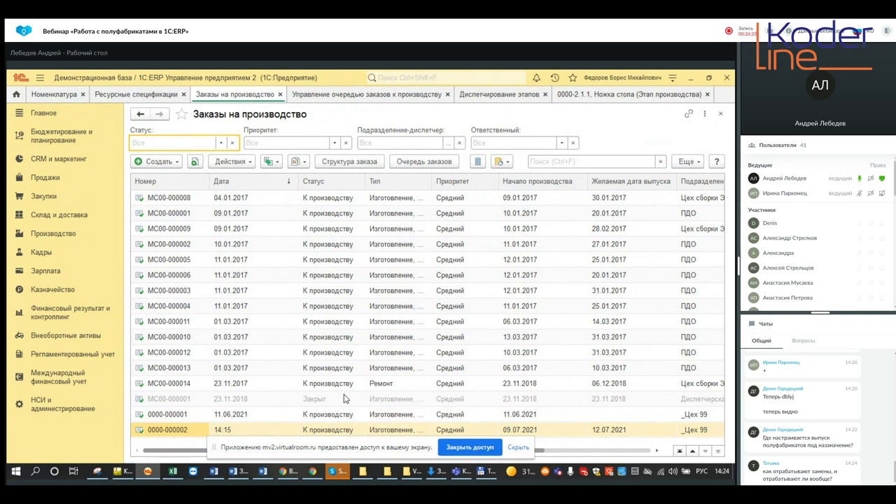
{"action": "left_click", "coordinate": [356, 424]}
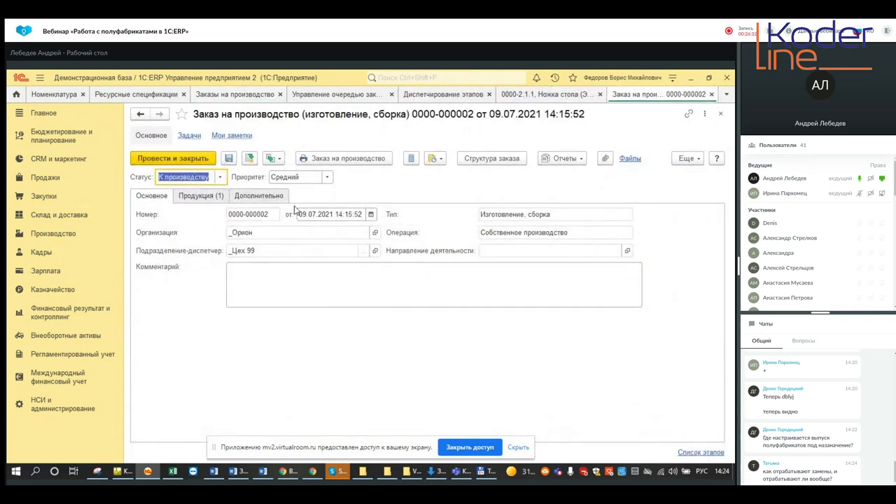
{"action": "left_click", "coordinate": [203, 195]}
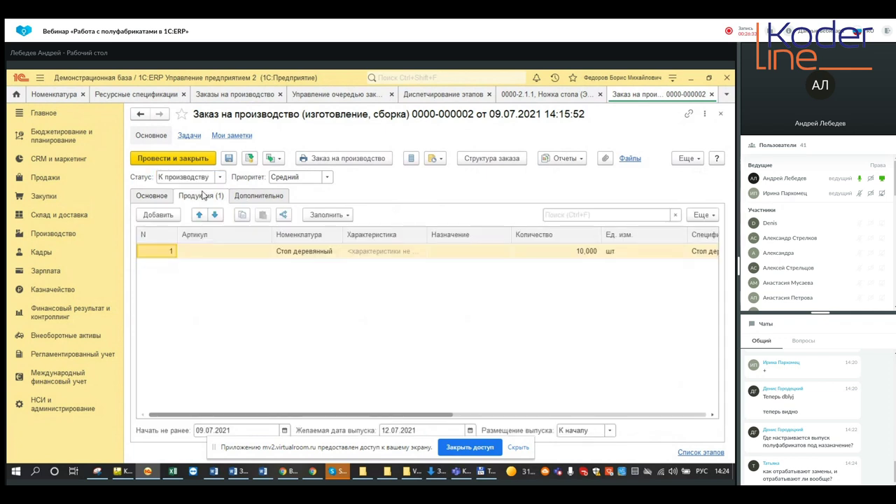
{"action": "left_click", "coordinate": [465, 253]}
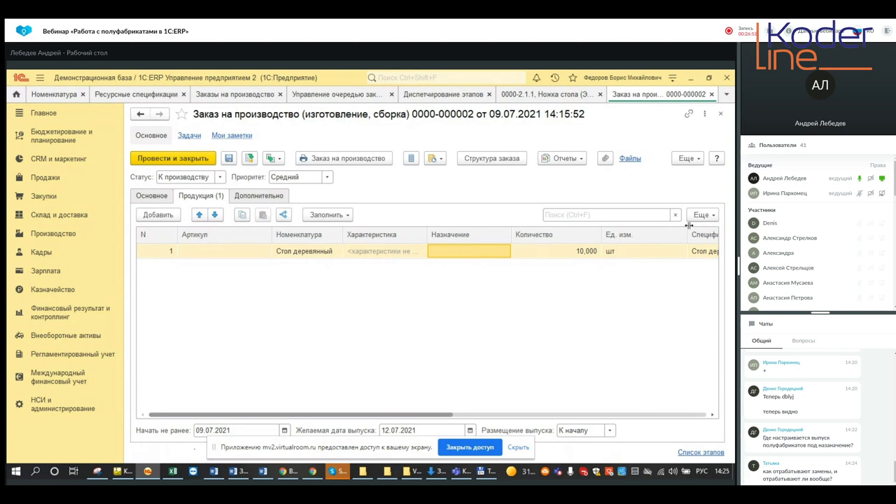
{"action": "left_click", "coordinate": [722, 114]}
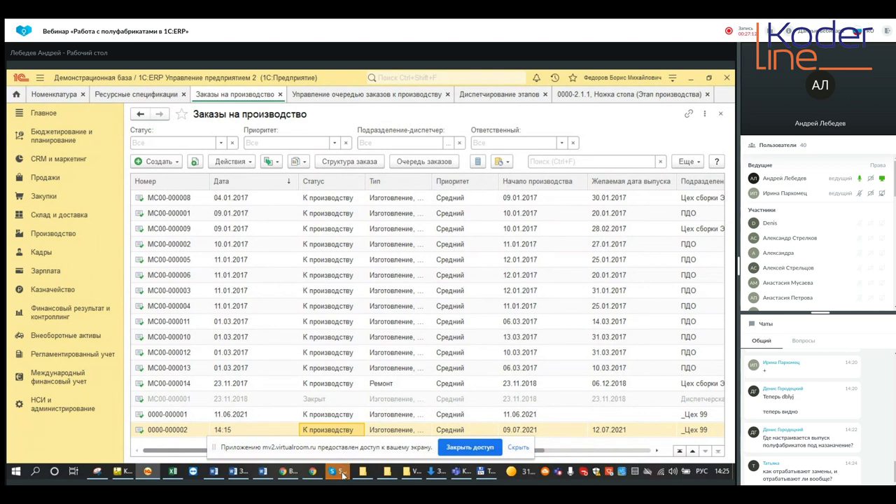
Check the webinar room chat in Chrome for new questions and return to the production orders list in 1C:ERP.
{"action": "mouse_move", "coordinate": [314, 473]}
{"action": "left_click", "coordinate": [288, 471]}
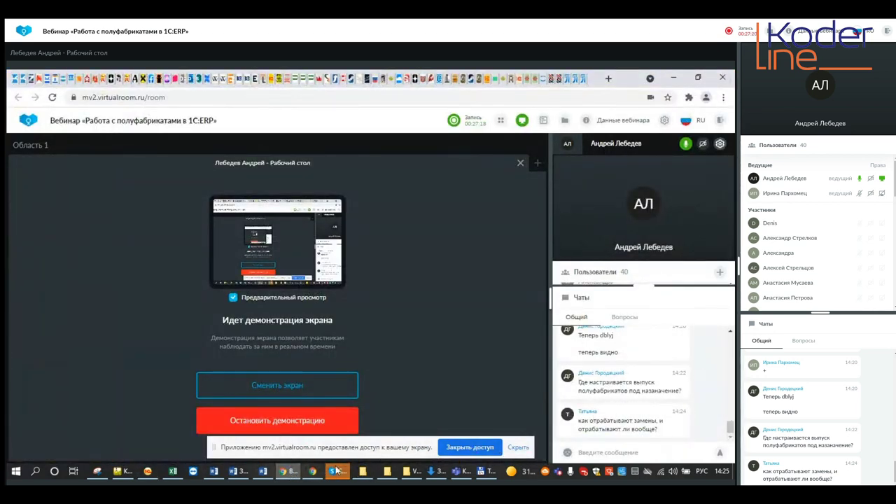
{"action": "left_click", "coordinate": [285, 474]}
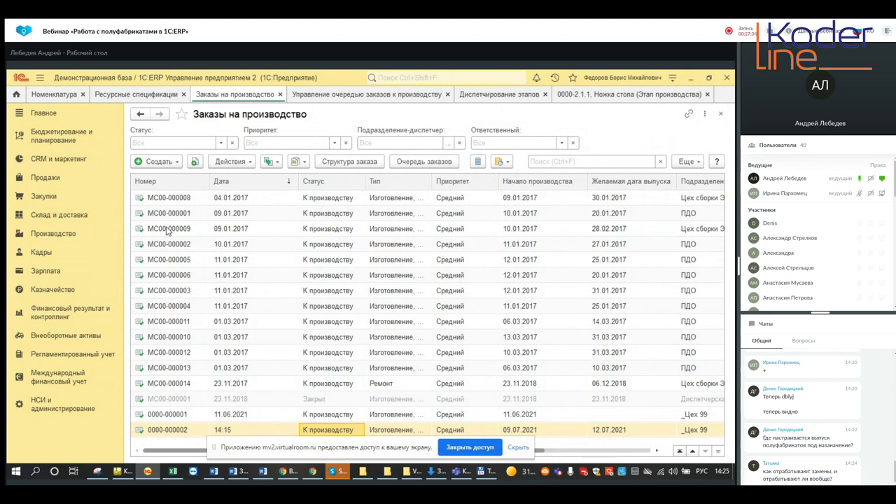
Open the Способы обеспечения потребностей list from the warehouse settings and reference data.
{"action": "left_click", "coordinate": [53, 217]}
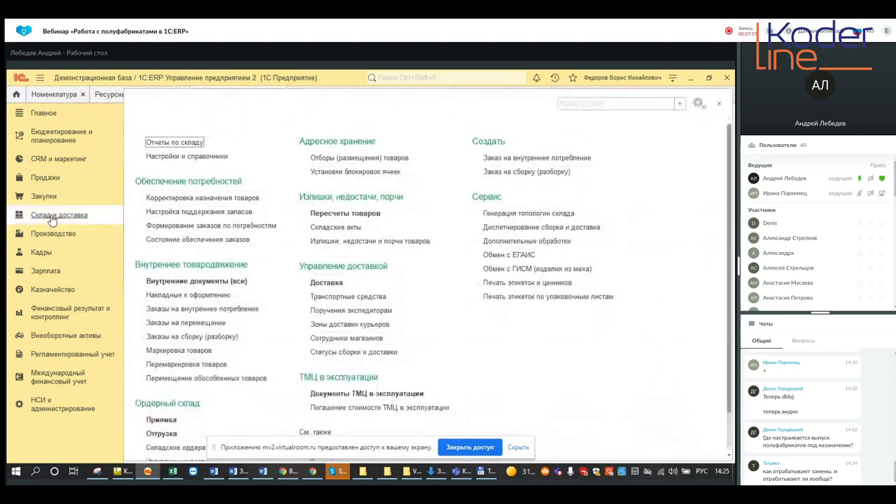
{"action": "left_click", "coordinate": [200, 156]}
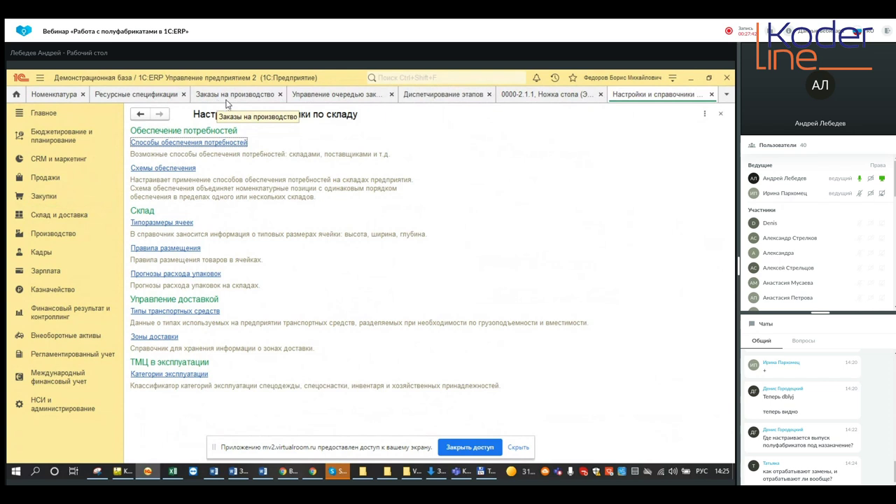
{"action": "left_click", "coordinate": [197, 142]}
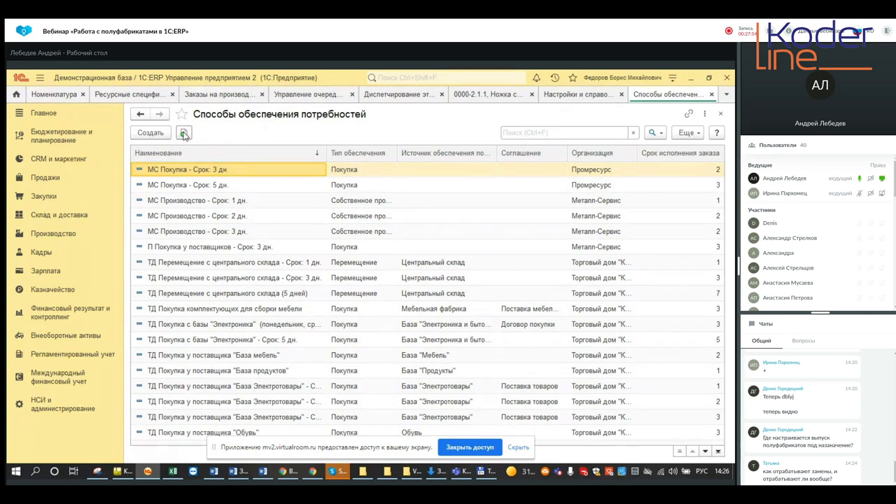
Start a new supply method of type Собственное производство and name it "_Собственное производство".
{"action": "left_click", "coordinate": [149, 133]}
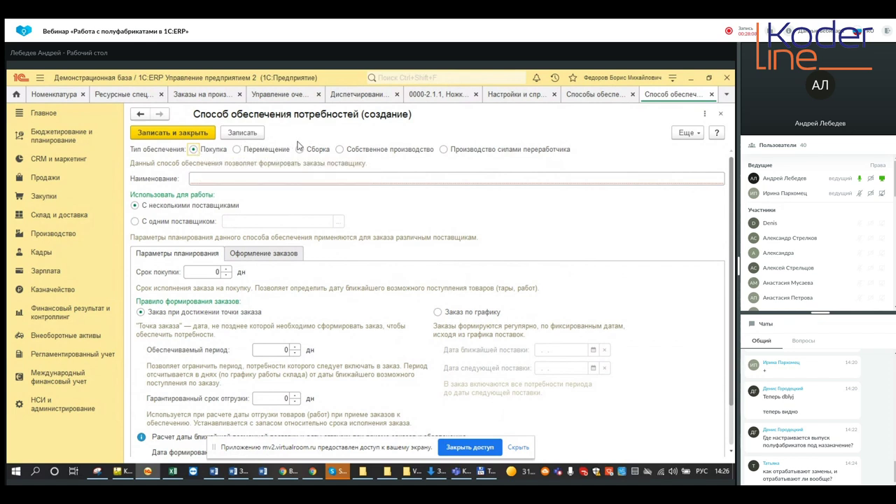
{"action": "left_click", "coordinate": [371, 152]}
{"action": "left_click", "coordinate": [277, 176]}
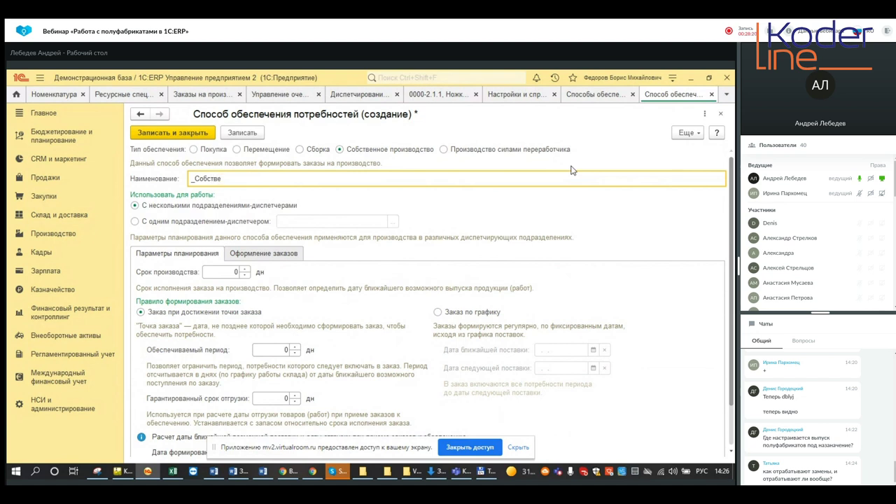
{"action": "type", "text": "_Собственное производство"}
Restrict the own-production supply method to the single dispatching department _Цех 99, and save and close it.
{"action": "left_click", "coordinate": [246, 226]}
{"action": "left_click", "coordinate": [390, 221]}
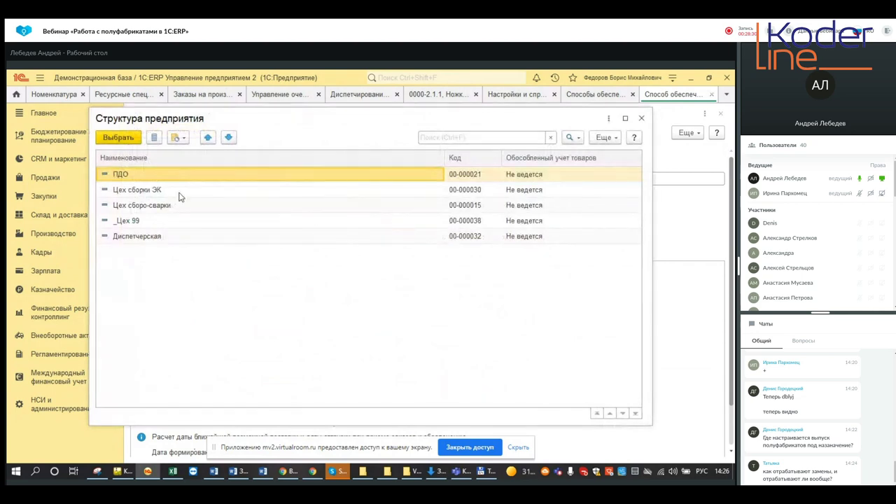
{"action": "left_click", "coordinate": [147, 220]}
{"action": "double_click", "coordinate": [148, 221]}
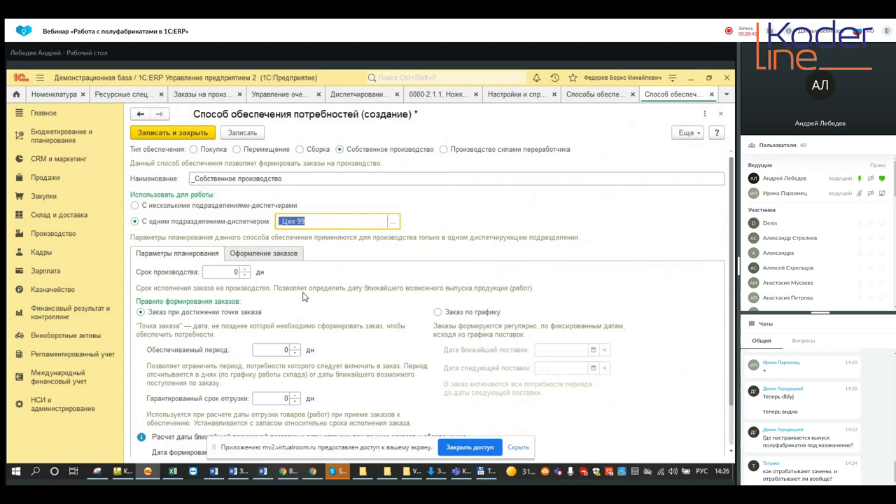
{"action": "left_click", "coordinate": [182, 133]}
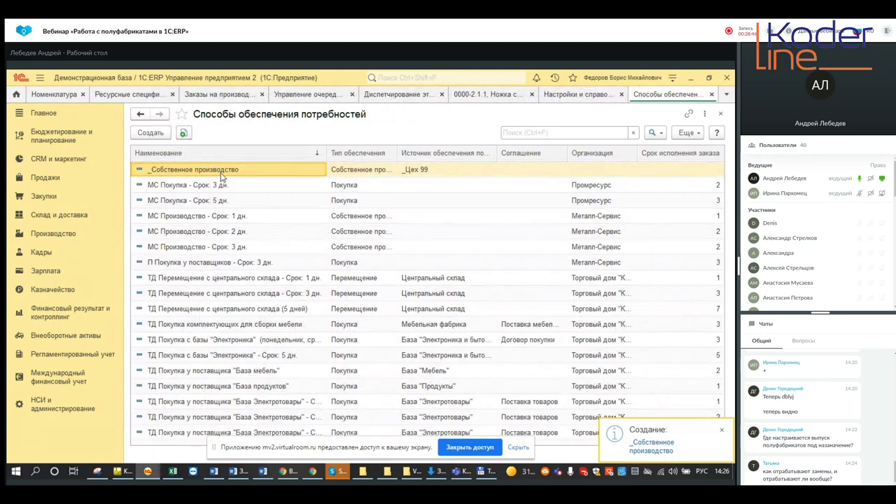
Start a new supply method of type Покупка that works with one supplier, and select Запад-Логистик as that supplier.
{"action": "left_click", "coordinate": [151, 133]}
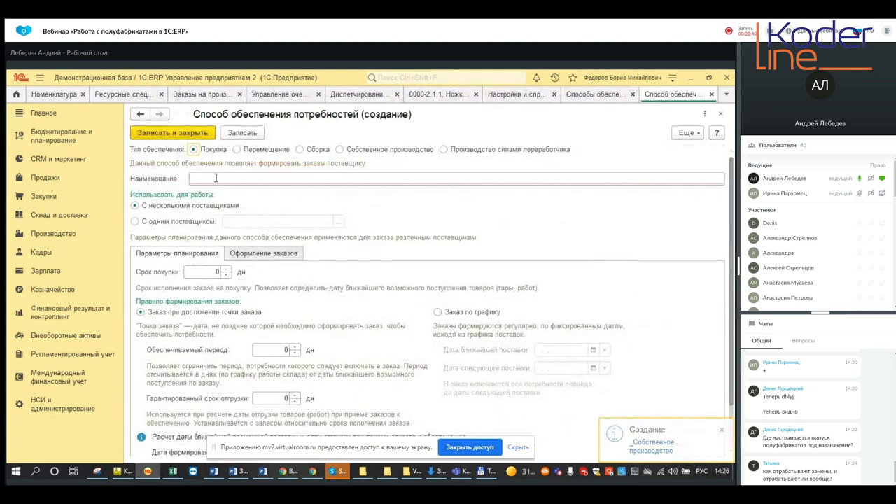
{"action": "left_click", "coordinate": [153, 222]}
{"action": "left_click", "coordinate": [337, 222]}
{"action": "left_click", "coordinate": [342, 218]}
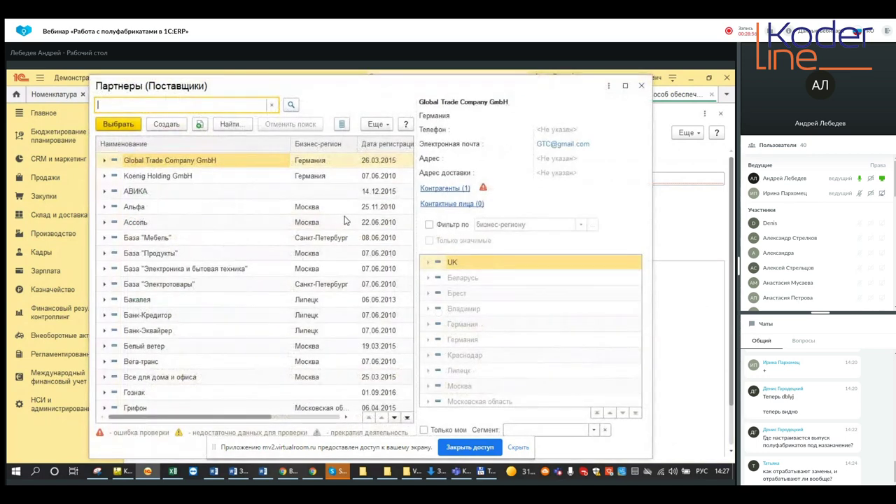
{"action": "scroll", "coordinate": [329, 224], "scroll_direction": "down", "scroll_amount": 2}
{"action": "scroll", "coordinate": [320, 231], "scroll_direction": "down", "scroll_amount": 4}
{"action": "scroll", "coordinate": [320, 236], "scroll_direction": "down", "scroll_amount": 8}
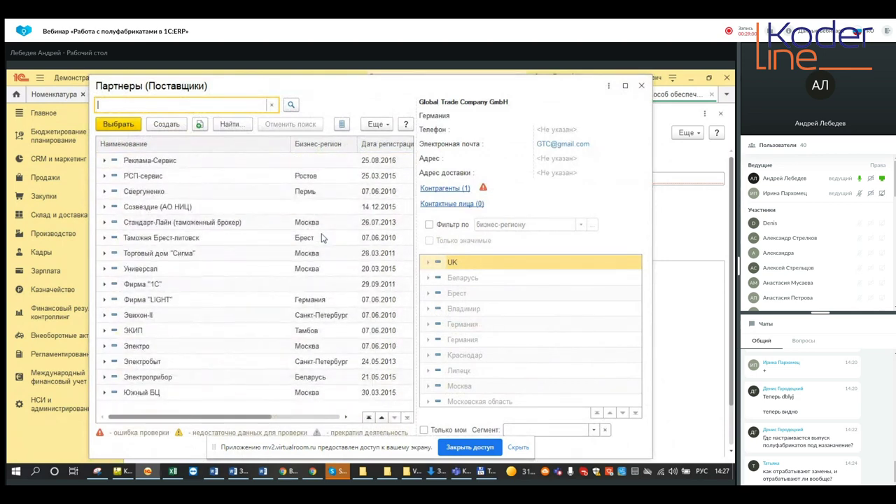
{"action": "scroll", "coordinate": [321, 238], "scroll_direction": "up", "scroll_amount": 9}
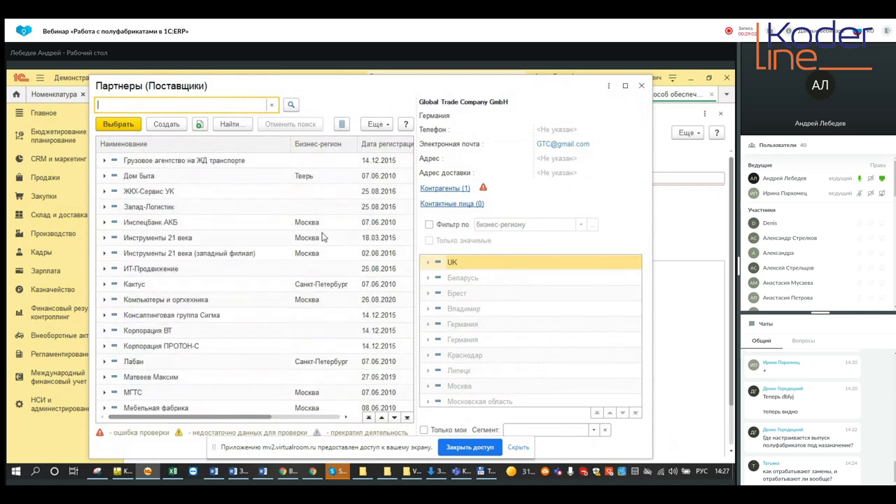
{"action": "scroll", "coordinate": [324, 238], "scroll_direction": "up", "scroll_amount": 6}
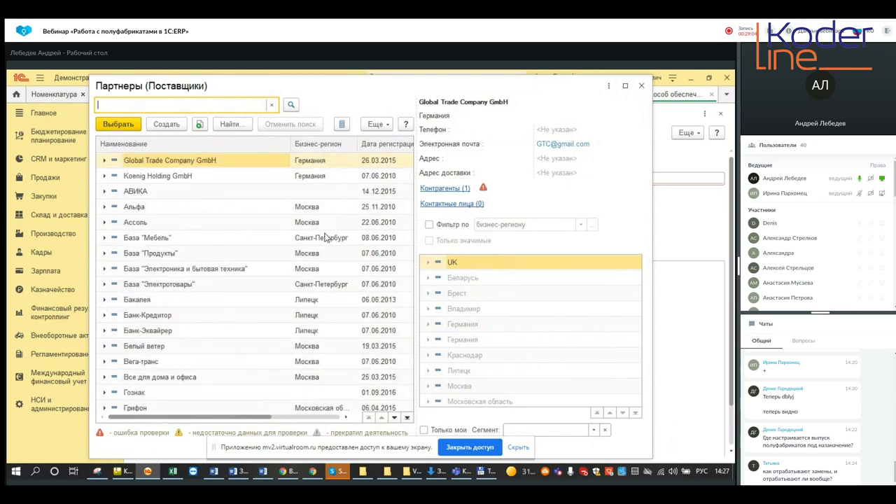
{"action": "scroll", "coordinate": [324, 238], "scroll_direction": "down", "scroll_amount": 2}
{"action": "scroll", "coordinate": [324, 238], "scroll_direction": "down", "scroll_amount": 4}
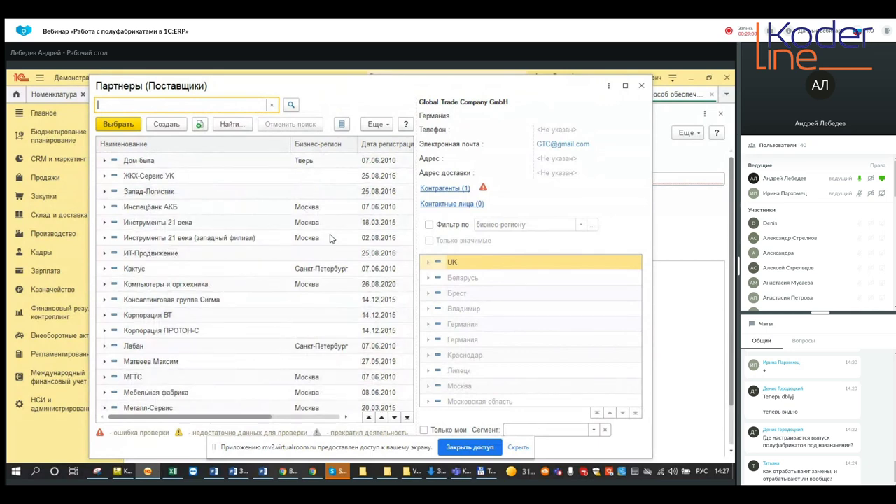
{"action": "double_click", "coordinate": [159, 192]}
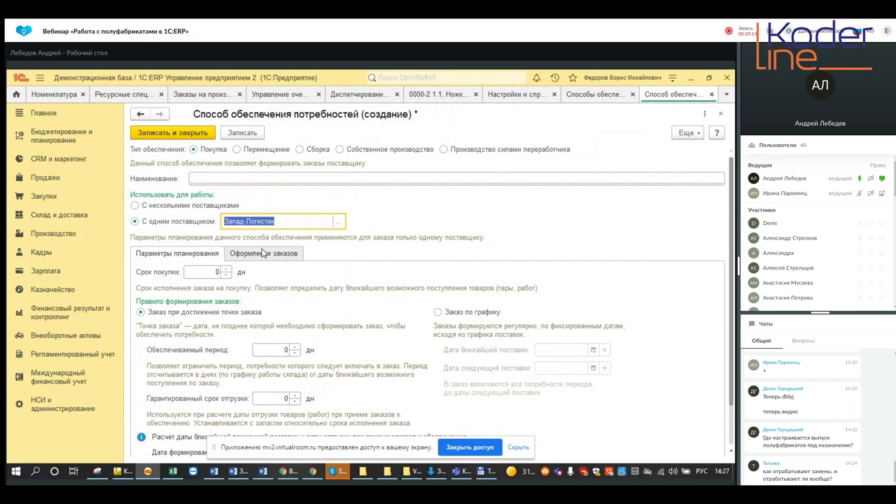
Name the purchase supply method "_Покупка у Запад-Логистик", review its order processing settings, and save and close it.
{"action": "left_click", "coordinate": [236, 178]}
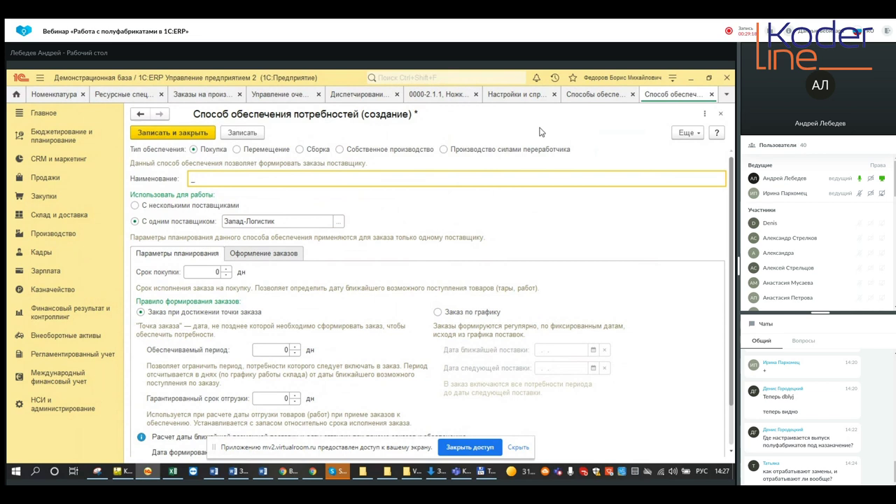
{"action": "type", "text": "_Покупка у Запад-Логистик"}
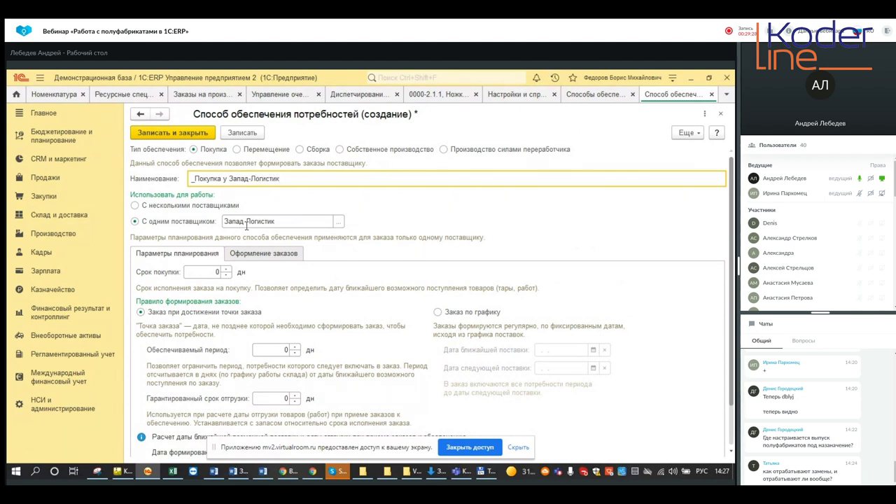
{"action": "left_click", "coordinate": [291, 254]}
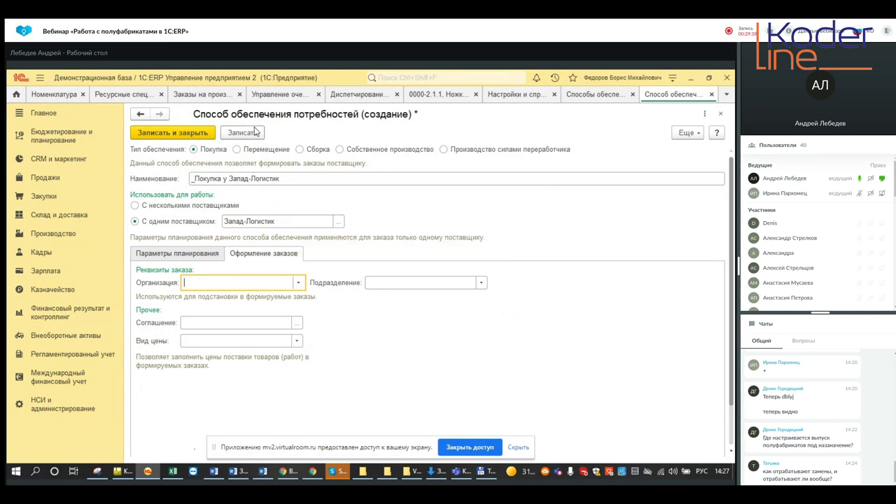
{"action": "left_click", "coordinate": [196, 135]}
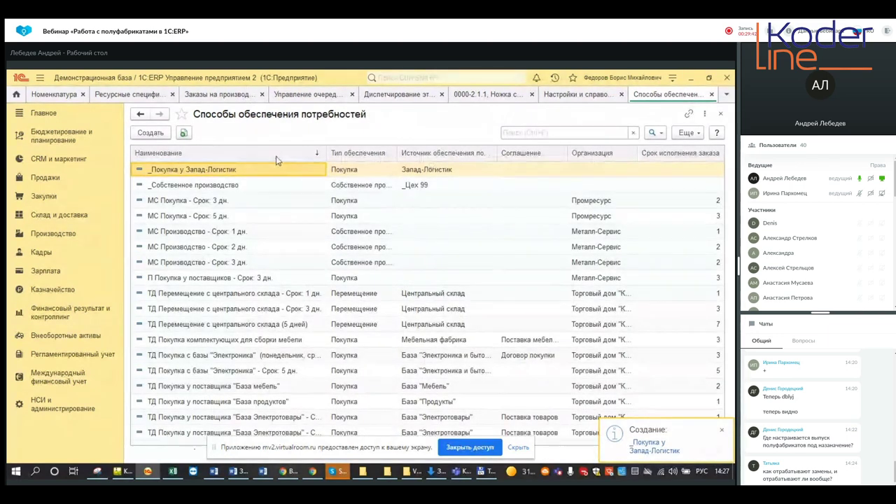
Close the supply methods list, start a new supply scheme (Схема обеспечения) and name it "_Готовая продукция".
{"action": "left_click", "coordinate": [711, 93]}
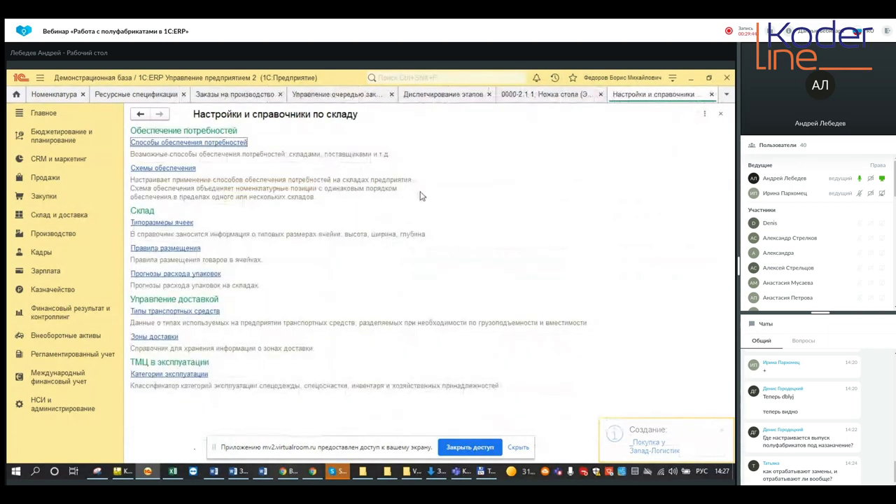
{"action": "left_click", "coordinate": [197, 171]}
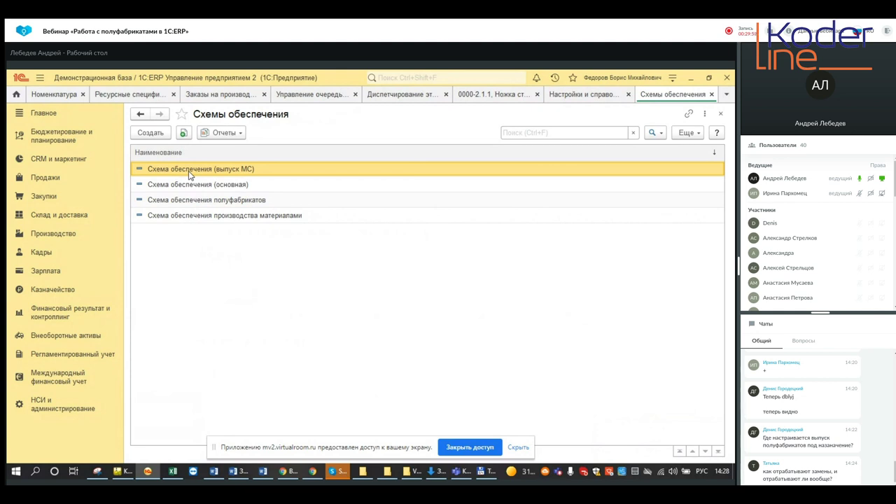
{"action": "left_click", "coordinate": [148, 133]}
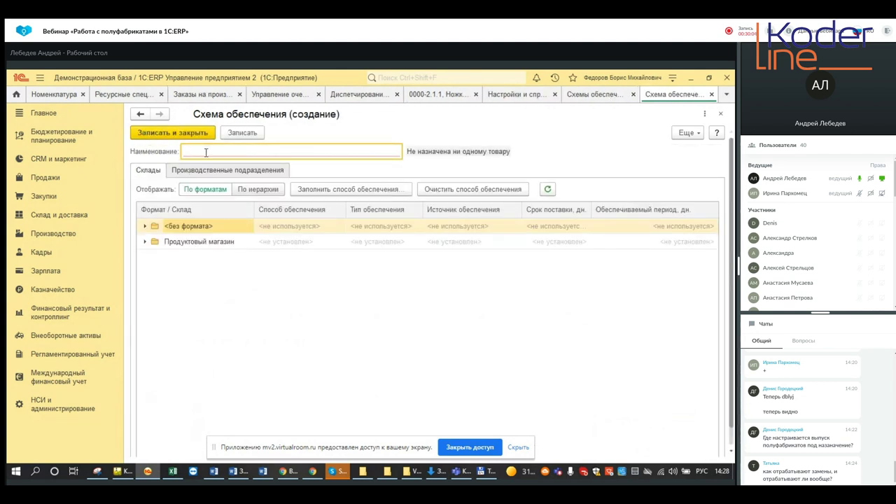
{"action": "left_click", "coordinate": [206, 151]}
{"action": "type", "text": "_П"}
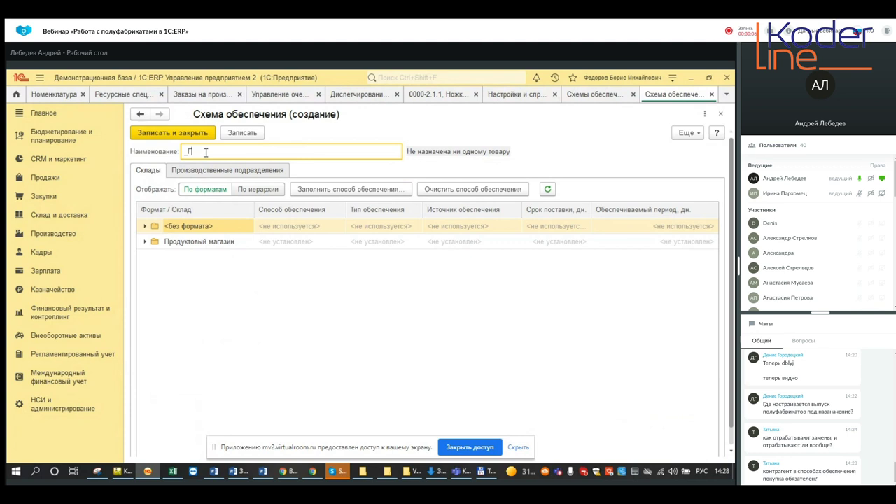
{"action": "type", "text": "отовая продукция"}
Assign the warehouse Основной склад to production department _Цех 99 in the finished-goods scheme, and save and close it.
{"action": "left_click", "coordinate": [239, 173]}
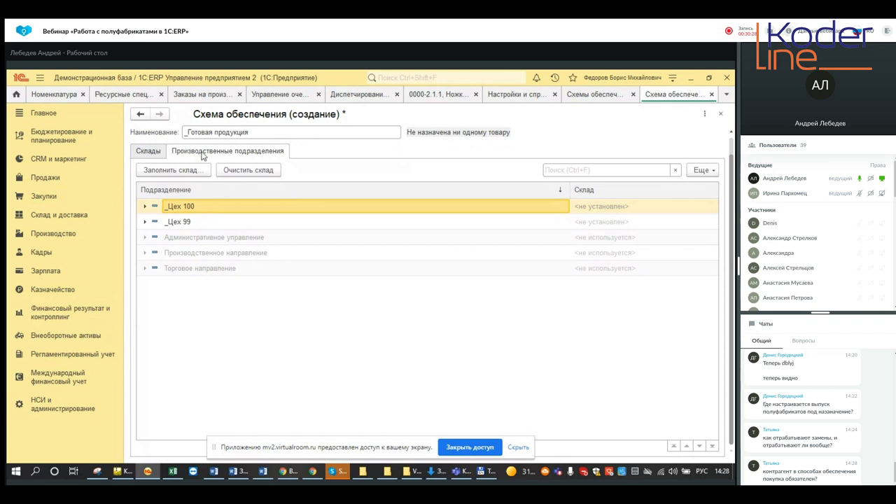
{"action": "left_click", "coordinate": [186, 226]}
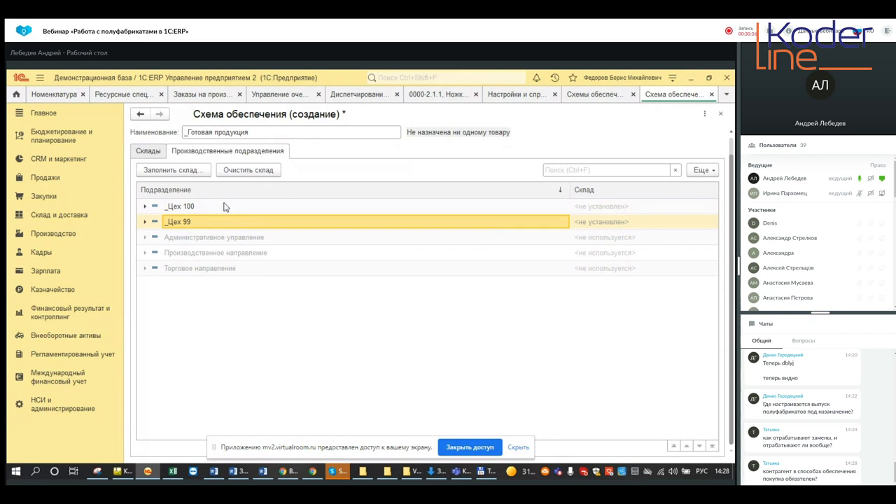
{"action": "left_click", "coordinate": [187, 179]}
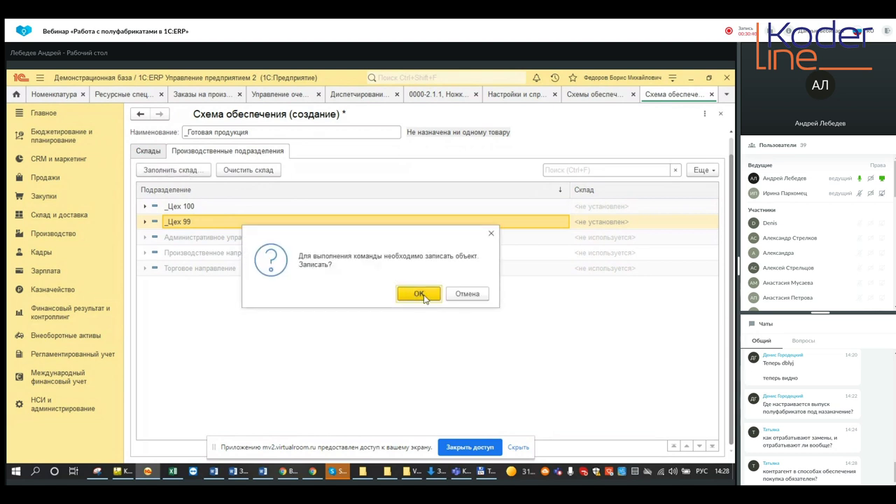
{"action": "left_click", "coordinate": [418, 294]}
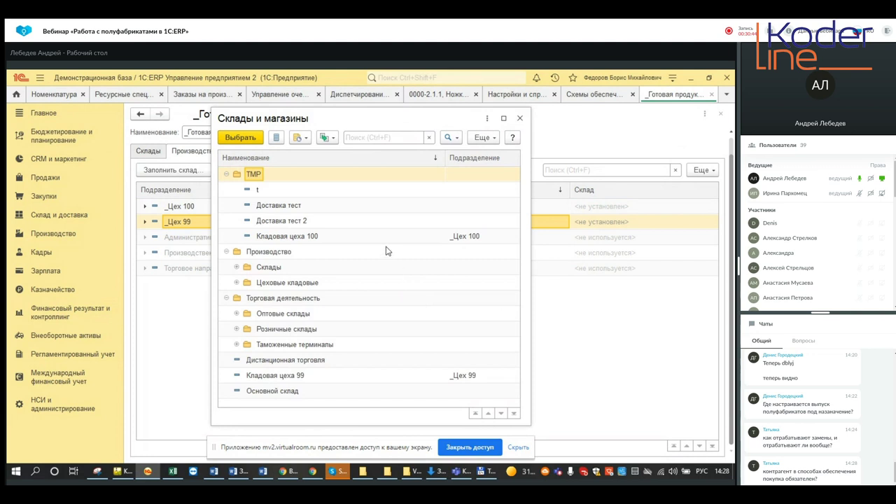
{"action": "double_click", "coordinate": [255, 390]}
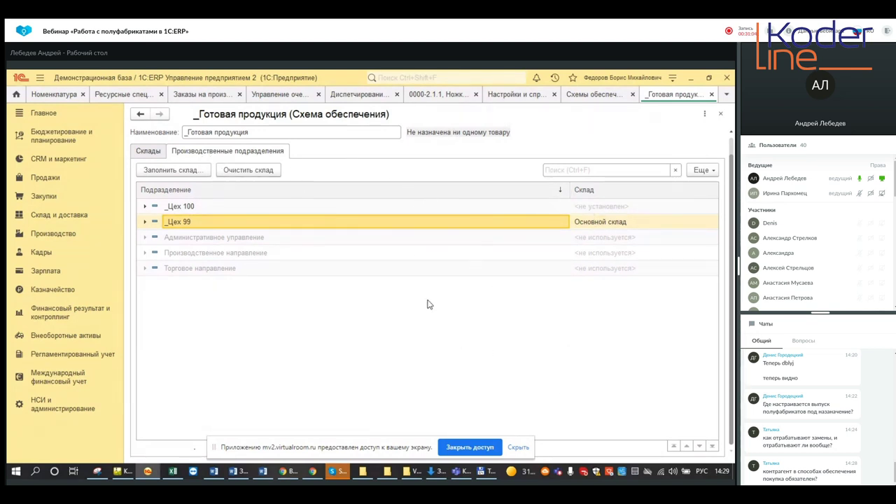
{"action": "left_click", "coordinate": [250, 175]}
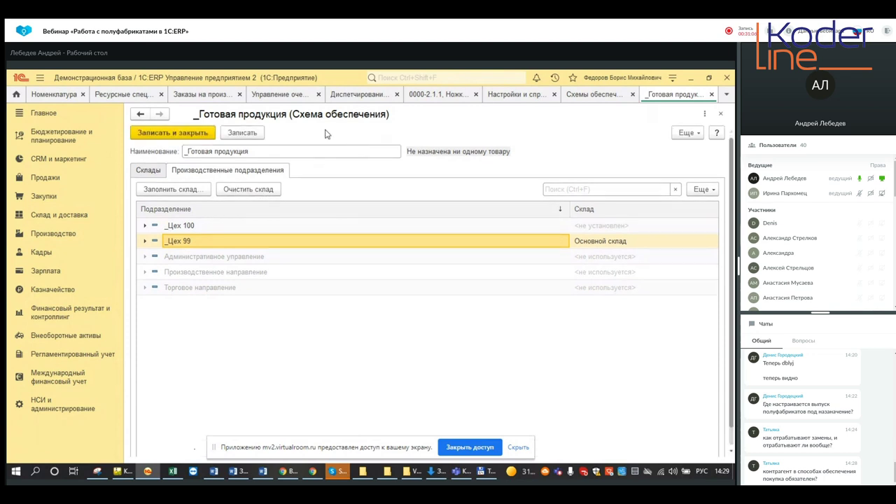
{"action": "left_click", "coordinate": [188, 137]}
Create a copy of the _Готовая продукция supply scheme and name it "_Полуфабрикаты".
{"action": "left_click", "coordinate": [208, 172]}
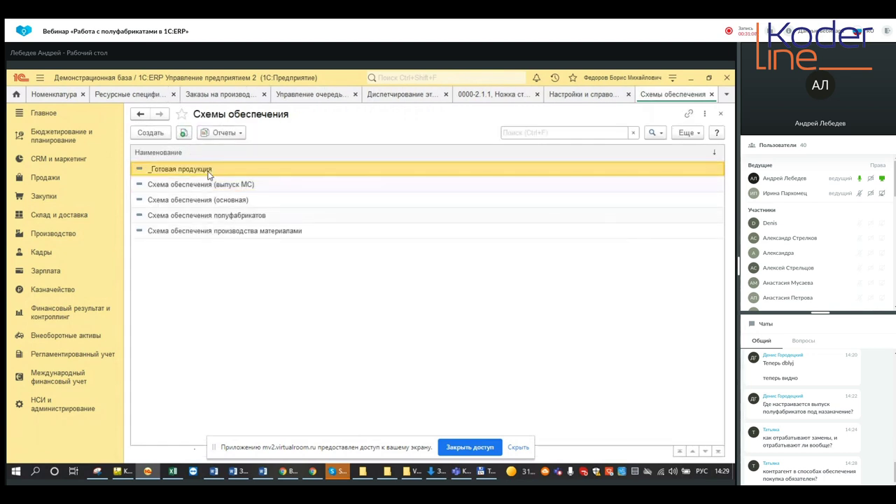
{"action": "right_click", "coordinate": [208, 174]}
{"action": "left_click", "coordinate": [282, 193]}
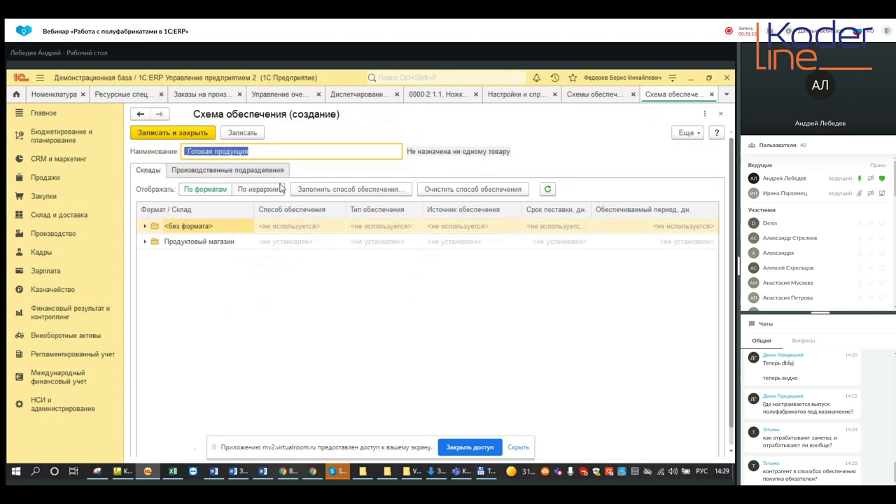
{"action": "left_click", "coordinate": [263, 153]}
{"action": "key", "text": "BackSpace"}
{"action": "key", "text": "BackSpace"}
{"action": "key", "text": "BackSpace"}
{"action": "key", "text": "BackSpace"}
{"action": "key", "text": "BackSpace"}
{"action": "key", "text": "BackSpace"}
{"action": "key", "text": "BackSpace"}
{"action": "key", "text": "BackSpace"}
{"action": "key", "text": "BackSpace"}
{"action": "key", "text": "BackSpace"}
{"action": "key", "text": "BackSpace"}
{"action": "key", "text": "BackSpace"}
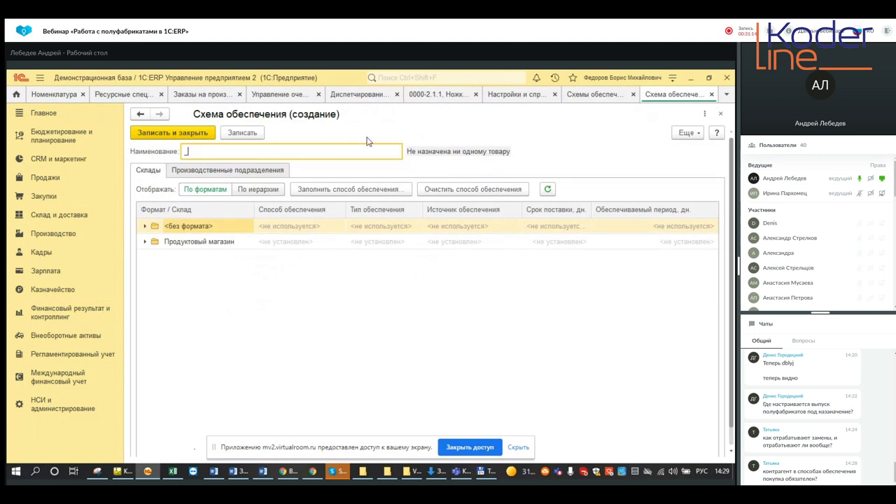
{"action": "type", "text": "Полуфабрикаты"}
Assign the warehouse Основной склад to production department _Цех 99 in the _Полуфабрикаты scheme, and save and close it.
{"action": "left_click", "coordinate": [221, 170]}
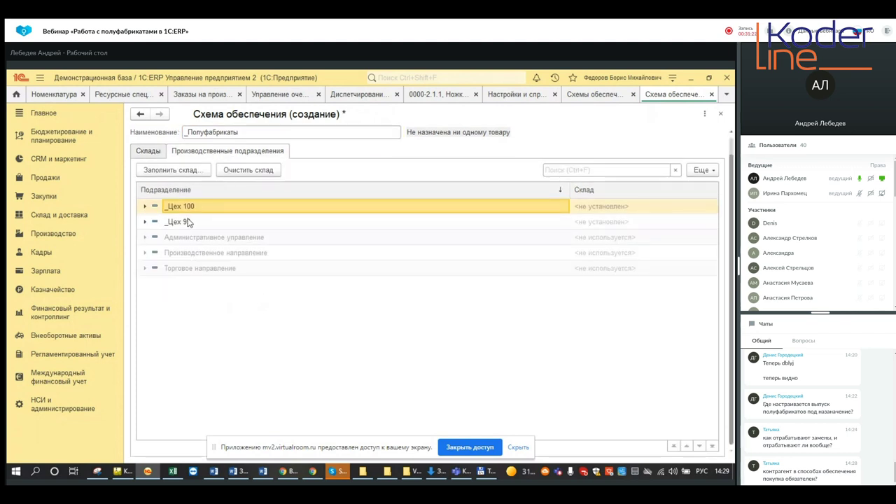
{"action": "left_click", "coordinate": [152, 224]}
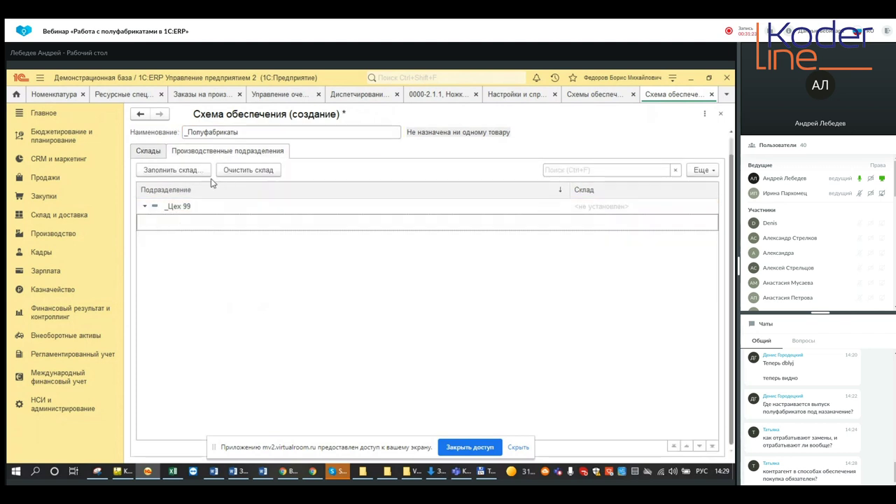
{"action": "left_click", "coordinate": [145, 207]}
{"action": "left_click", "coordinate": [177, 171]}
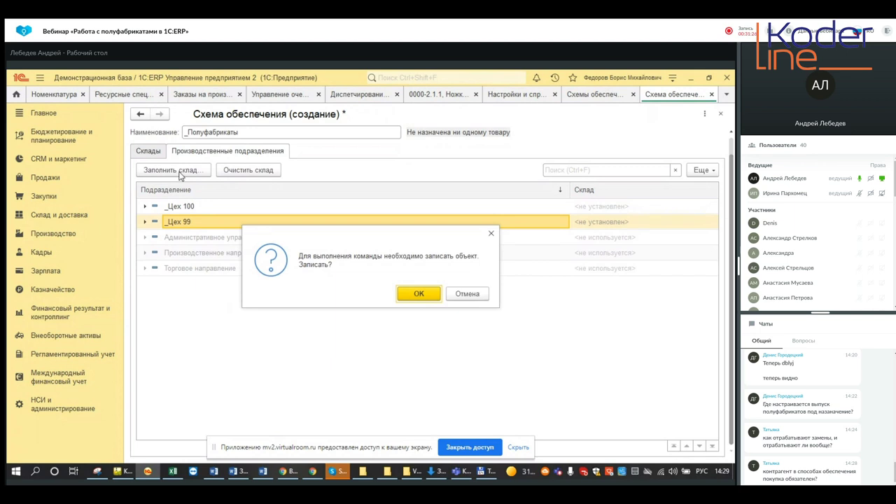
{"action": "left_click", "coordinate": [412, 297]}
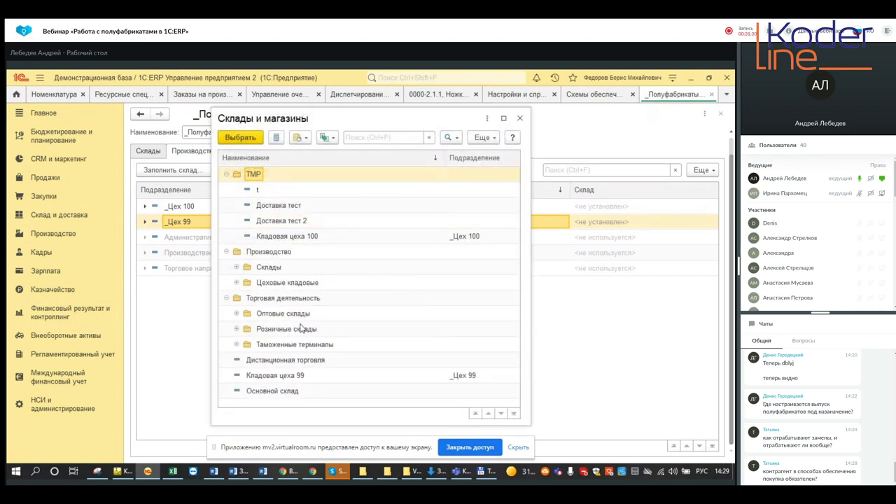
{"action": "left_click", "coordinate": [278, 393]}
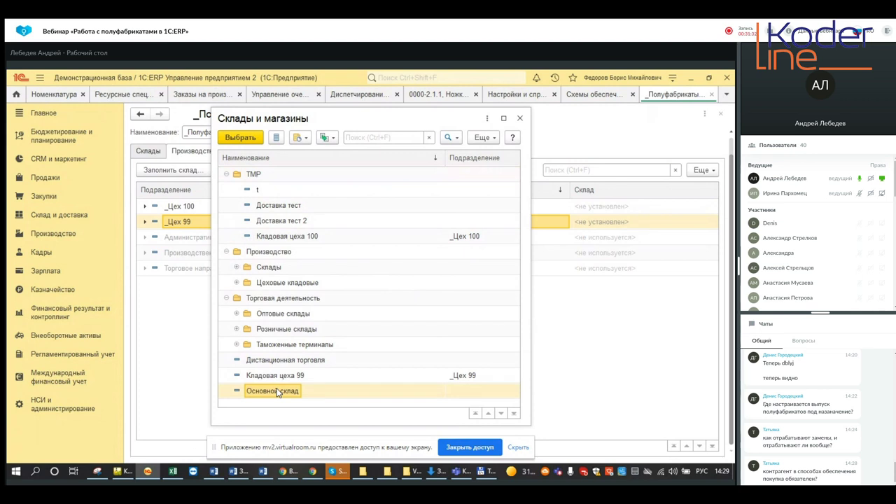
{"action": "double_click", "coordinate": [278, 393]}
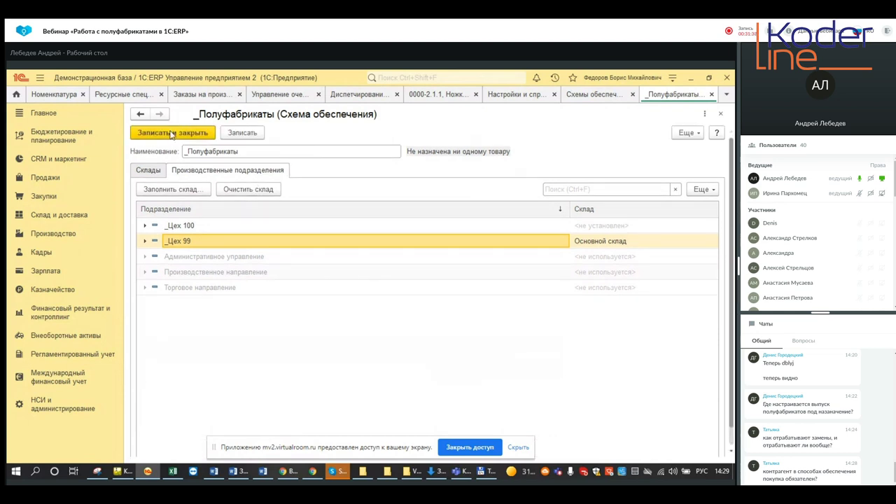
{"action": "left_click", "coordinate": [172, 133]}
Create another copy of the _Готовая продукция supply scheme and name it "_Материалы".
{"action": "right_click", "coordinate": [195, 175]}
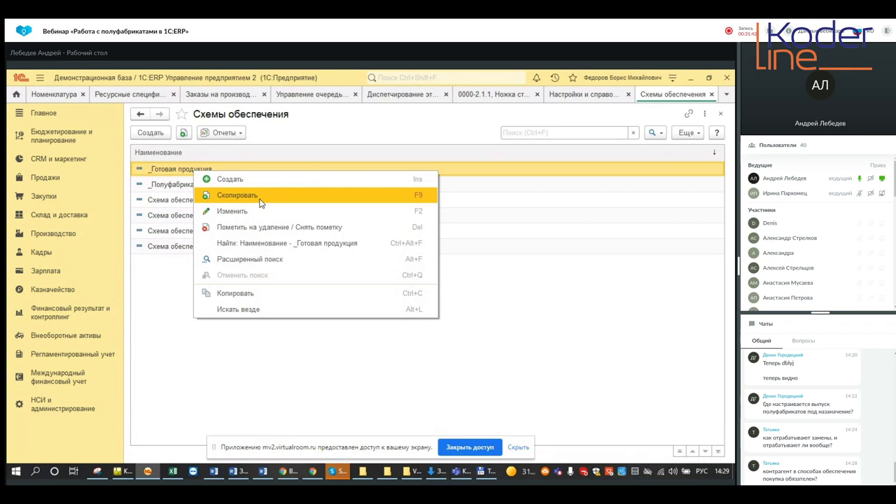
{"action": "left_click", "coordinate": [259, 202]}
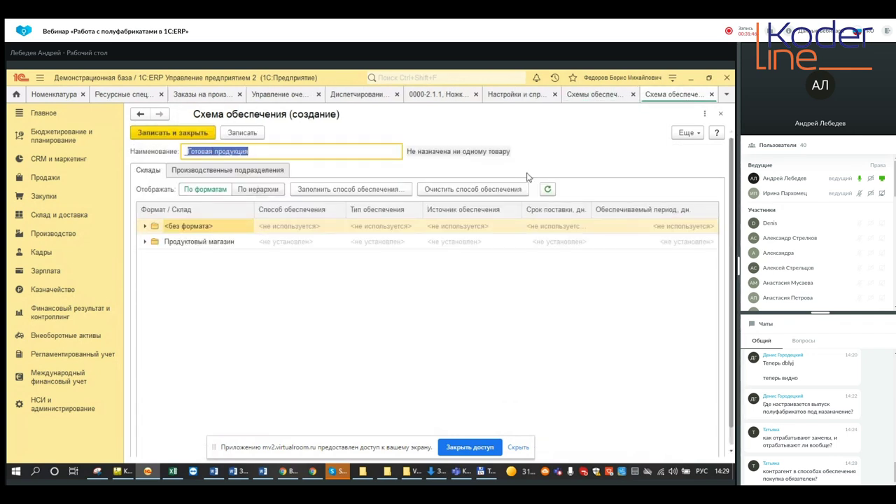
{"action": "type", "text": "Сатериалы"}
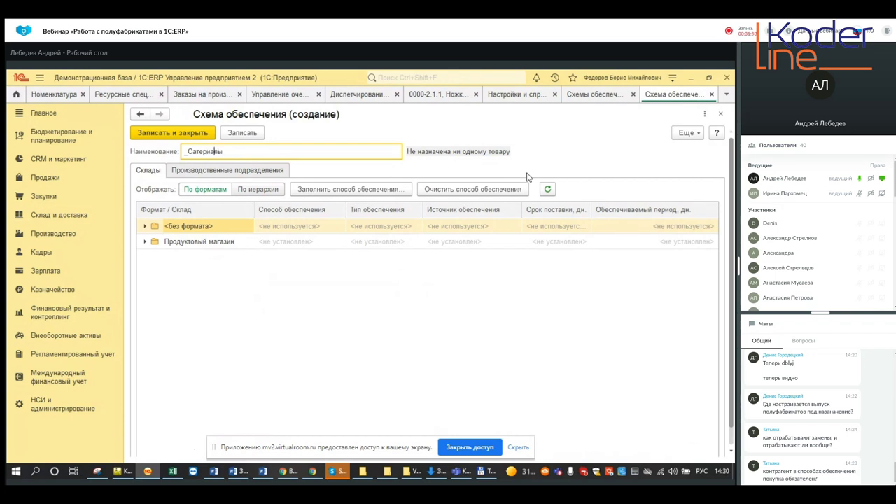
{"action": "key", "text": "BackSpace"}
{"action": "type", "text": "М"}
Assign the warehouse Кладовая цеха 99 to production department _Цех 99 in the _Материалы scheme, and save and close it.
{"action": "left_click", "coordinate": [260, 172]}
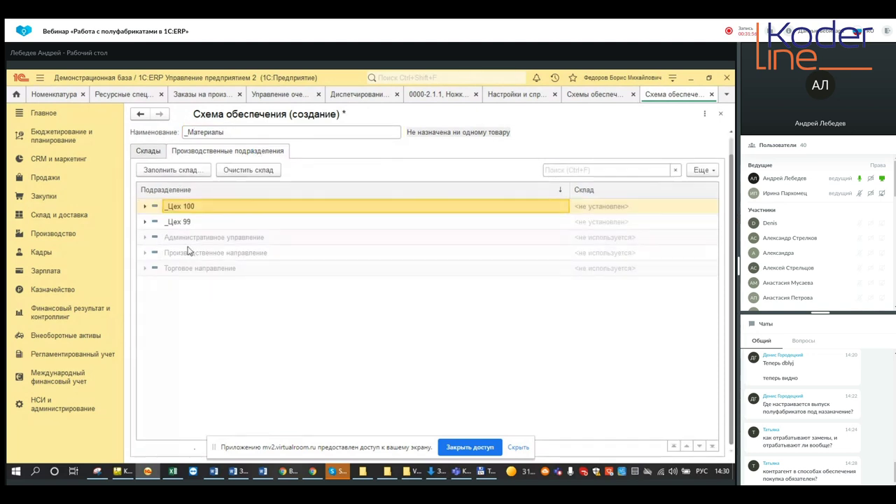
{"action": "left_click", "coordinate": [181, 220]}
{"action": "left_click", "coordinate": [180, 172]}
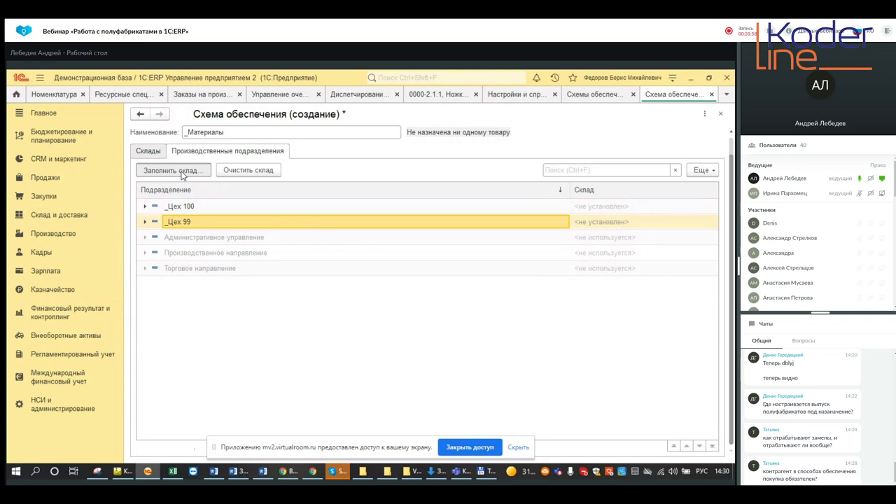
{"action": "left_click", "coordinate": [420, 294]}
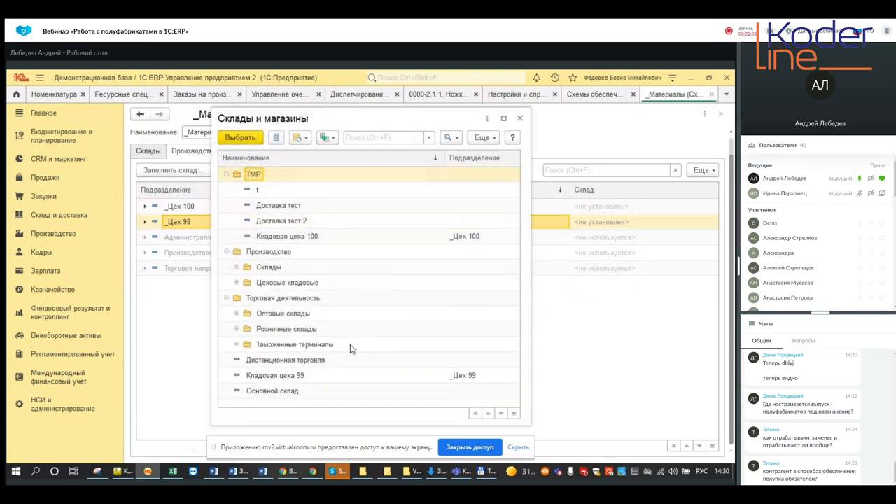
{"action": "left_click", "coordinate": [286, 377]}
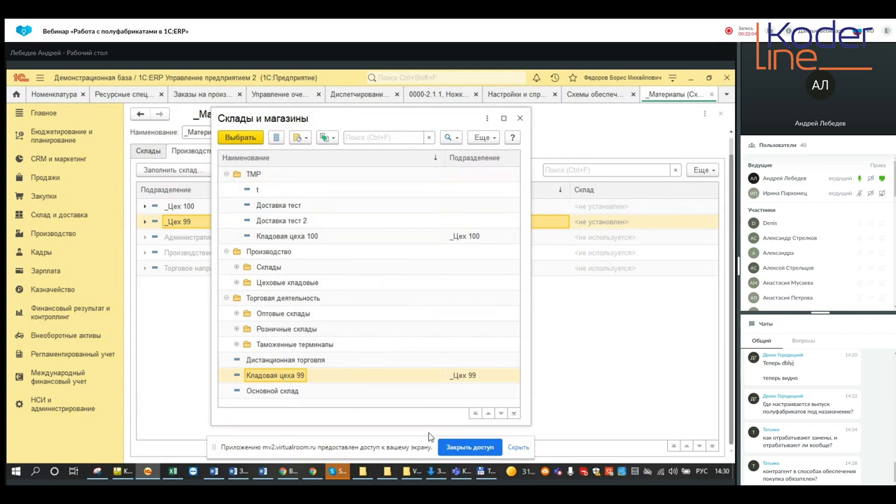
{"action": "left_click", "coordinate": [240, 137]}
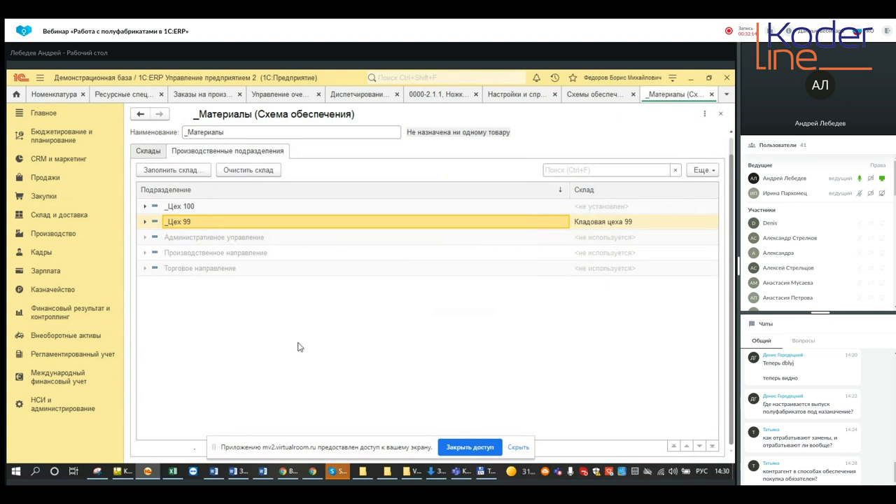
{"action": "left_click", "coordinate": [179, 132]}
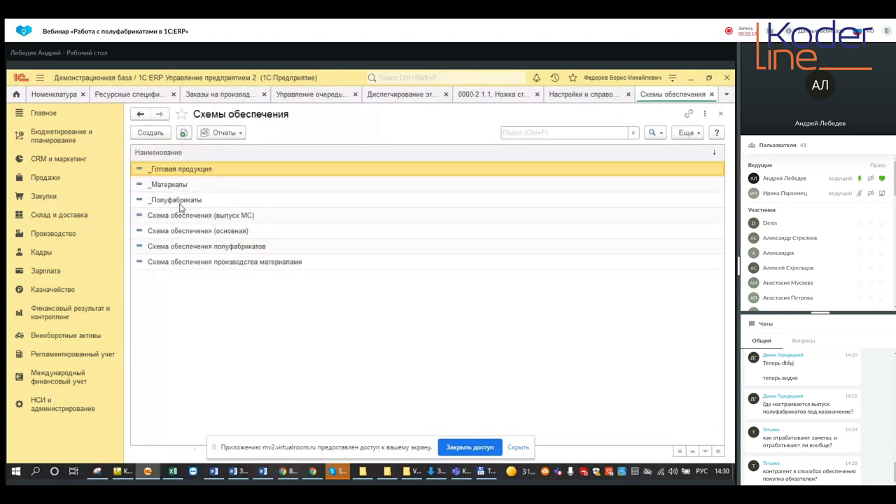
Assign the supply scheme _Материалы to the item Древесина, and save and close its card.
{"action": "left_click", "coordinate": [62, 404]}
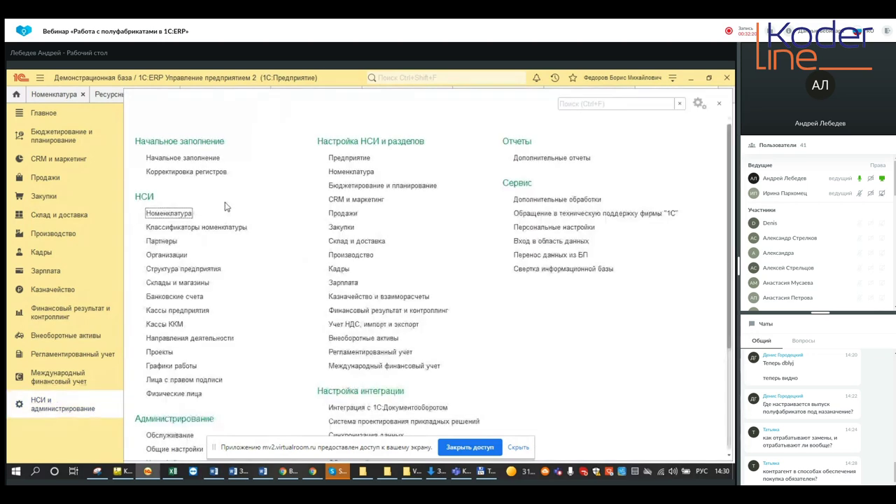
{"action": "left_click", "coordinate": [175, 213]}
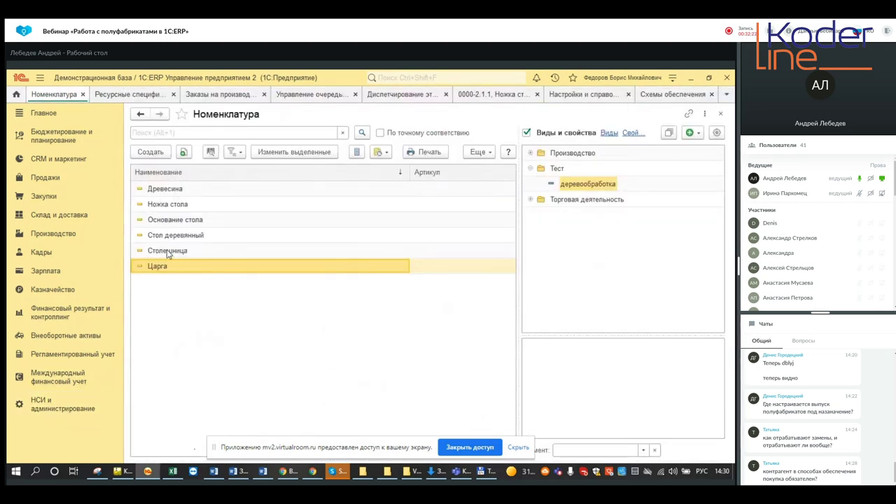
{"action": "left_click", "coordinate": [177, 188]}
{"action": "double_click", "coordinate": [176, 189]}
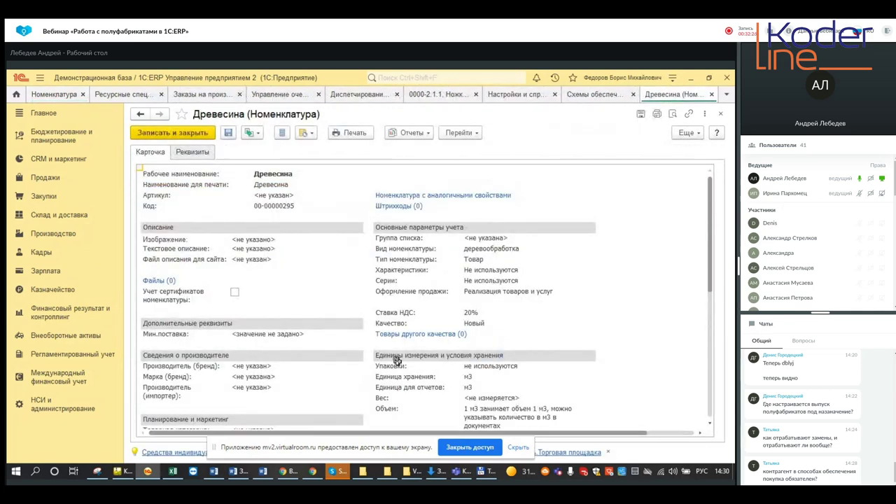
{"action": "scroll", "coordinate": [289, 301], "scroll_direction": "down", "scroll_amount": 4}
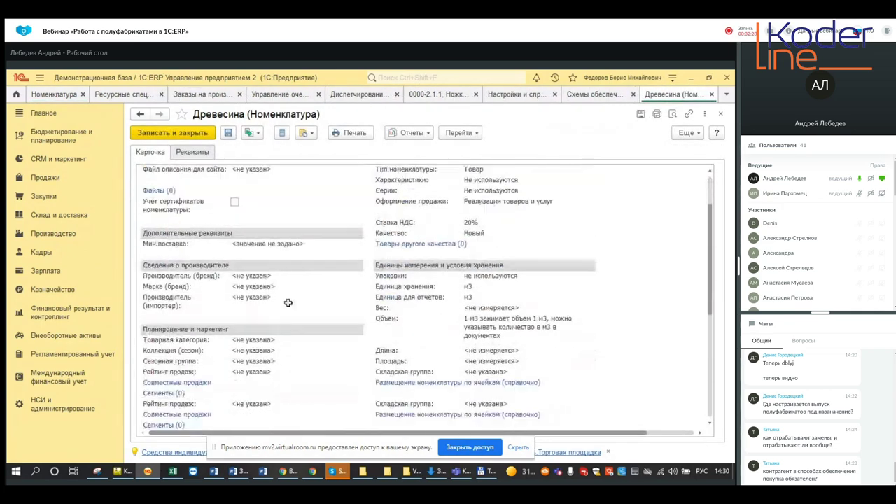
{"action": "scroll", "coordinate": [245, 357], "scroll_direction": "down", "scroll_amount": 2}
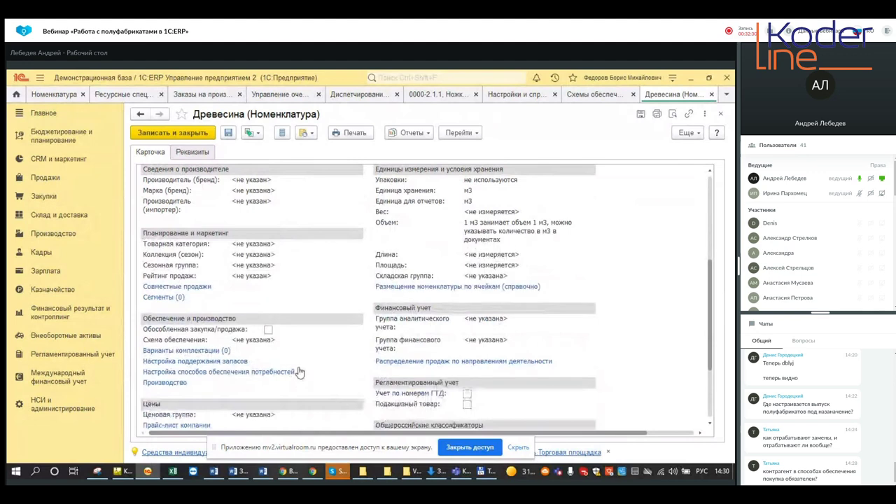
{"action": "left_click", "coordinate": [251, 340]}
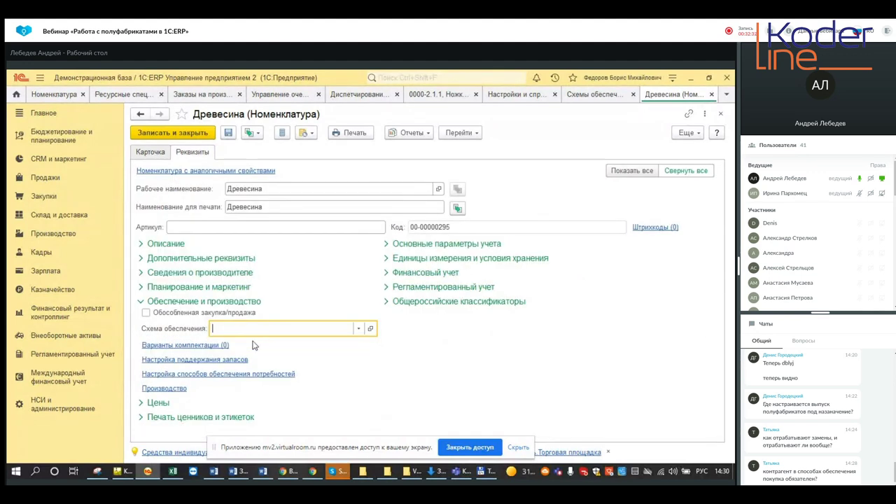
{"action": "left_click", "coordinate": [359, 328]}
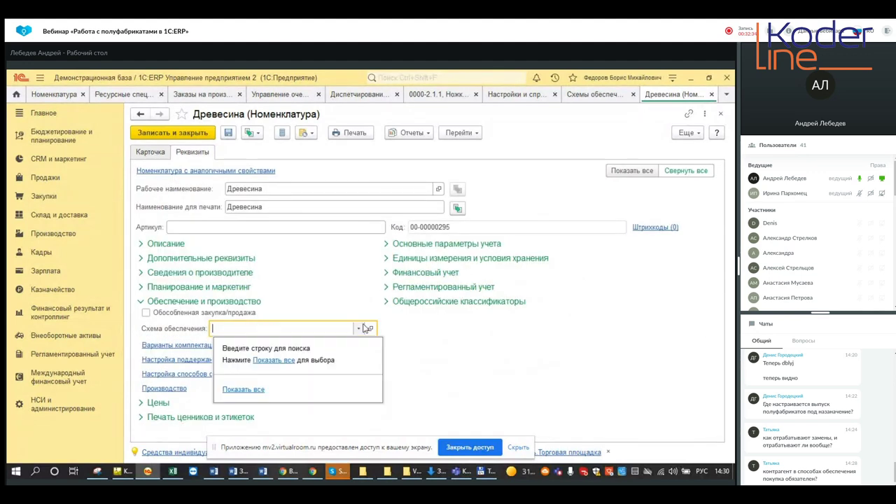
{"action": "left_click", "coordinate": [282, 362]}
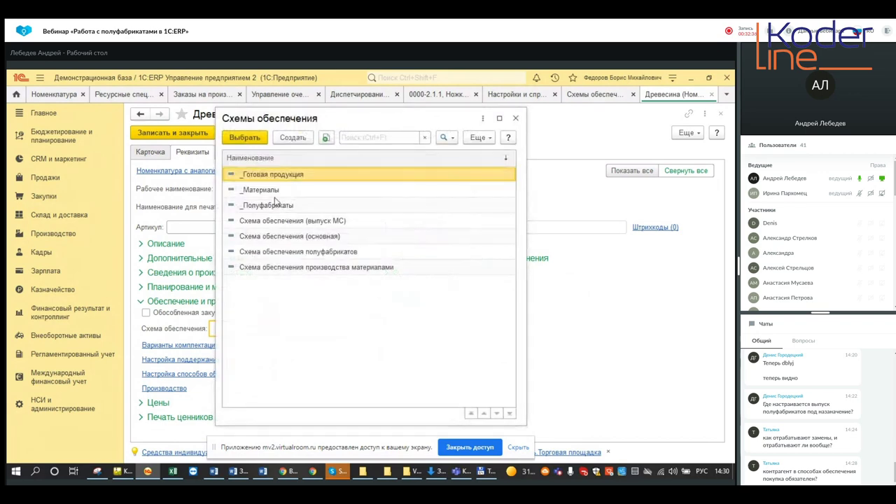
{"action": "left_click", "coordinate": [271, 191]}
{"action": "double_click", "coordinate": [272, 190]}
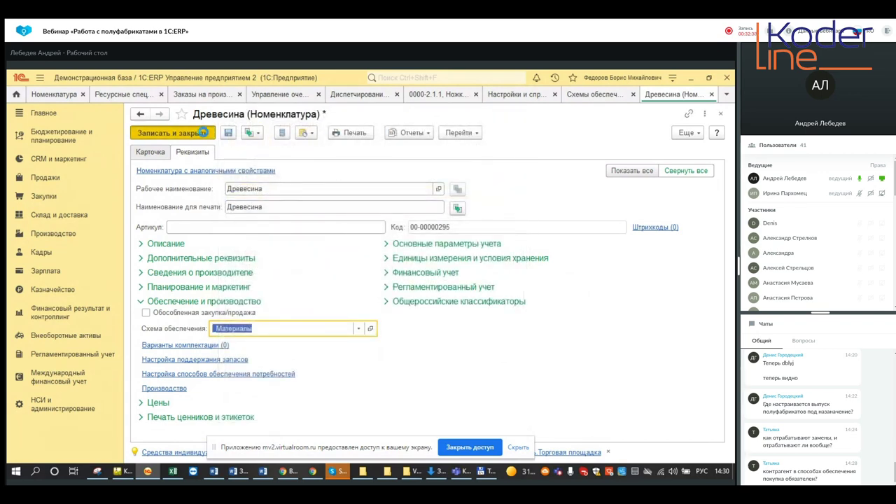
{"action": "left_click", "coordinate": [203, 133]}
Assign the supply scheme _Готовая продукция to the item Стол деревянный, and save and close its card.
{"action": "left_click", "coordinate": [186, 236]}
{"action": "double_click", "coordinate": [185, 238]}
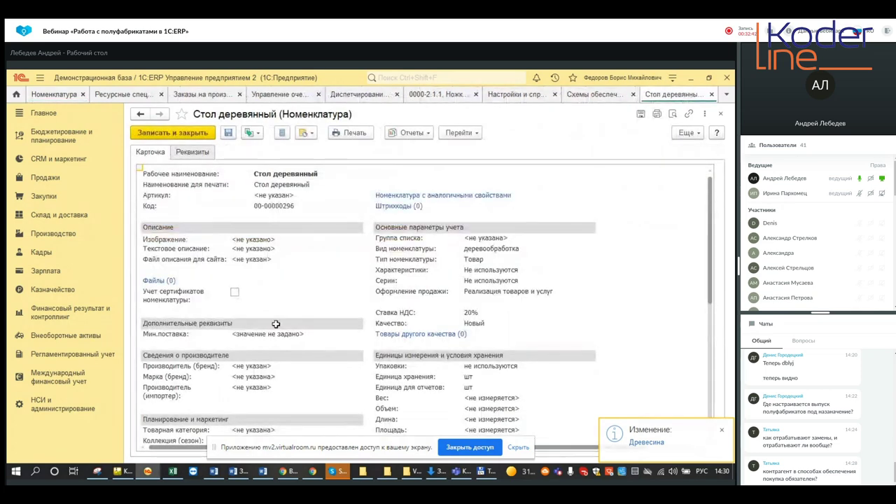
{"action": "scroll", "coordinate": [271, 350], "scroll_direction": "down", "scroll_amount": 3}
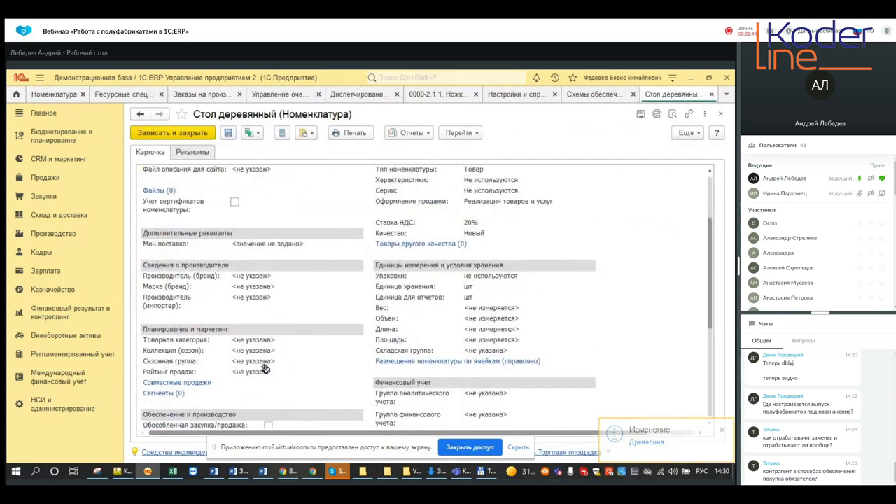
{"action": "scroll", "coordinate": [265, 371], "scroll_direction": "down", "scroll_amount": 3}
{"action": "left_click", "coordinate": [272, 339]}
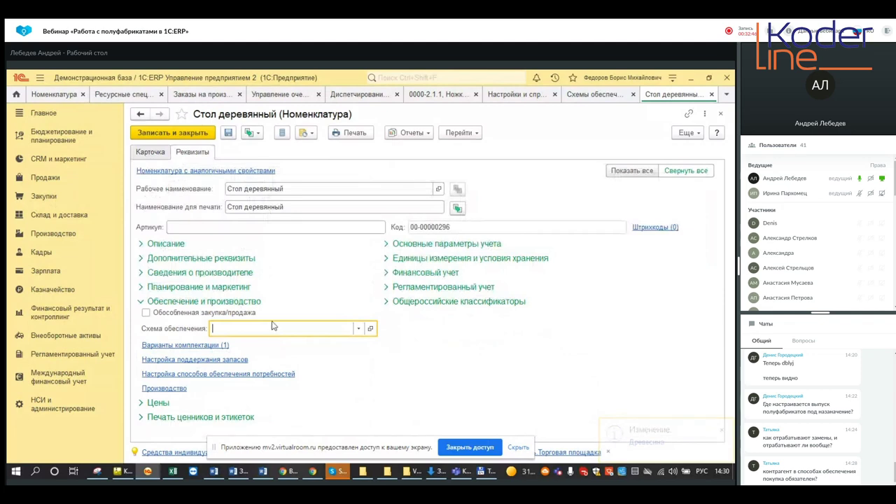
{"action": "left_click", "coordinate": [358, 329]}
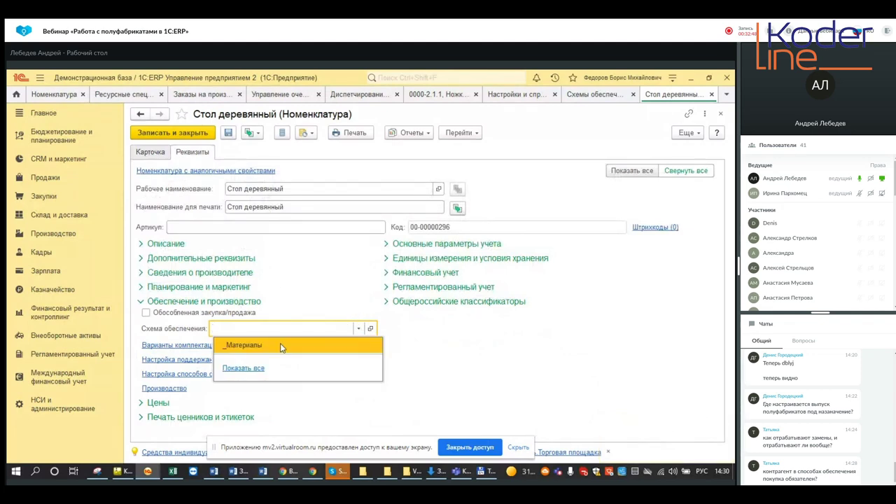
{"action": "left_click", "coordinate": [252, 369]}
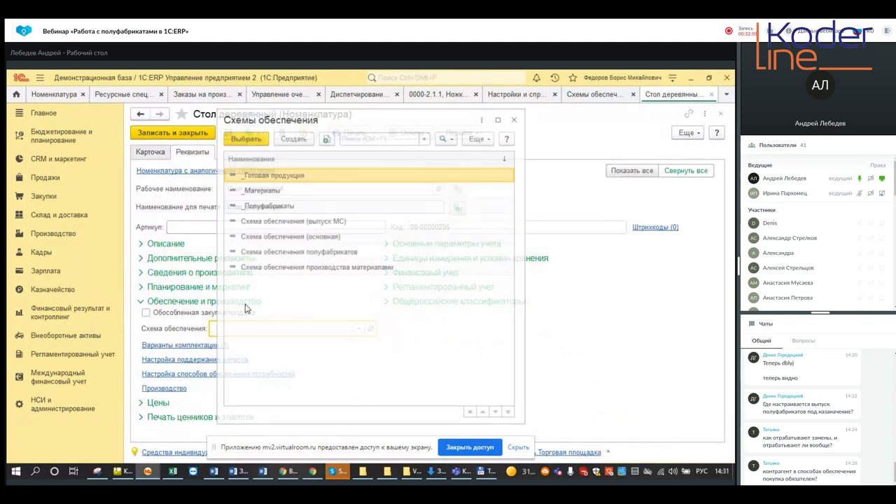
{"action": "double_click", "coordinate": [277, 176]}
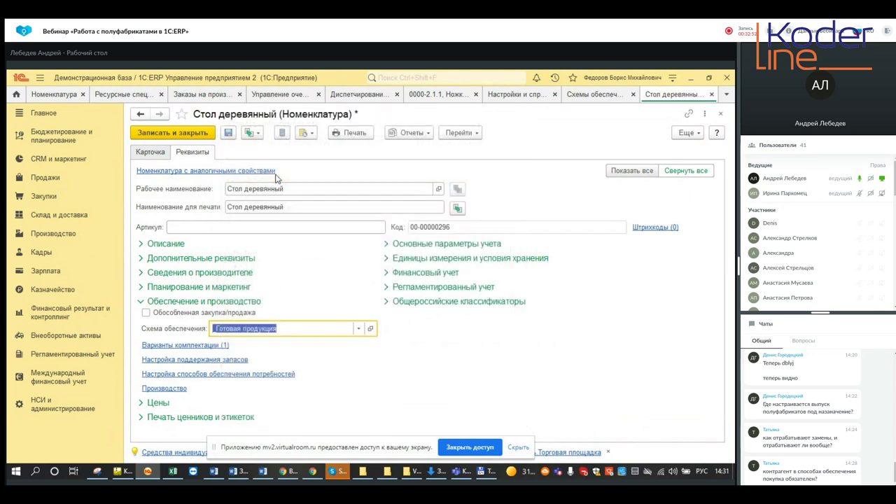
{"action": "left_click", "coordinate": [180, 134]}
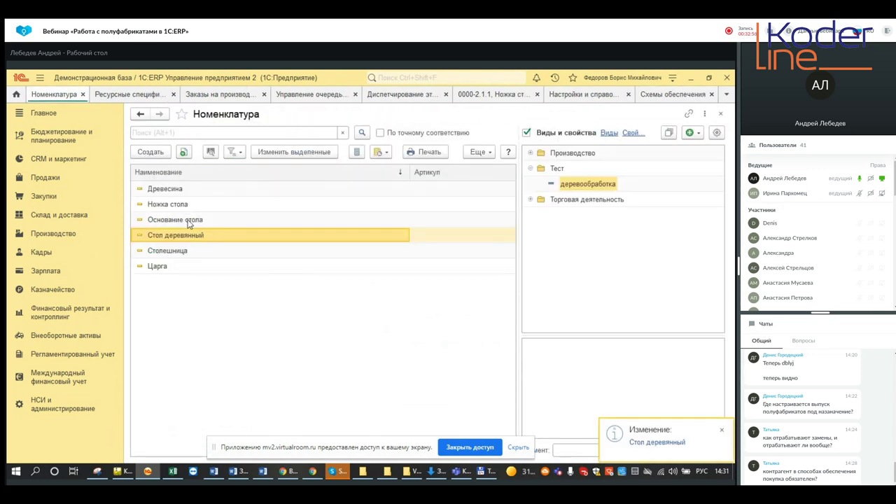
Assign the supply scheme _Полуфабрикаты to Ножка стола, Основание стола, Столешница and Царга in one group change.
{"action": "left_click", "coordinate": [180, 208]}
{"action": "left_click", "coordinate": [180, 221]}
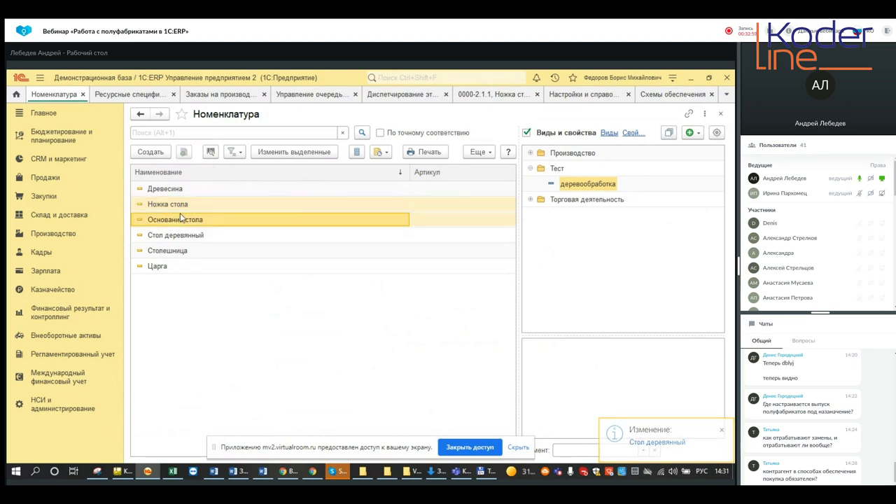
{"action": "left_click", "coordinate": [173, 253], "text": "ctrl"}
{"action": "left_click", "coordinate": [163, 268], "text": "ctrl"}
{"action": "left_click", "coordinate": [305, 153]}
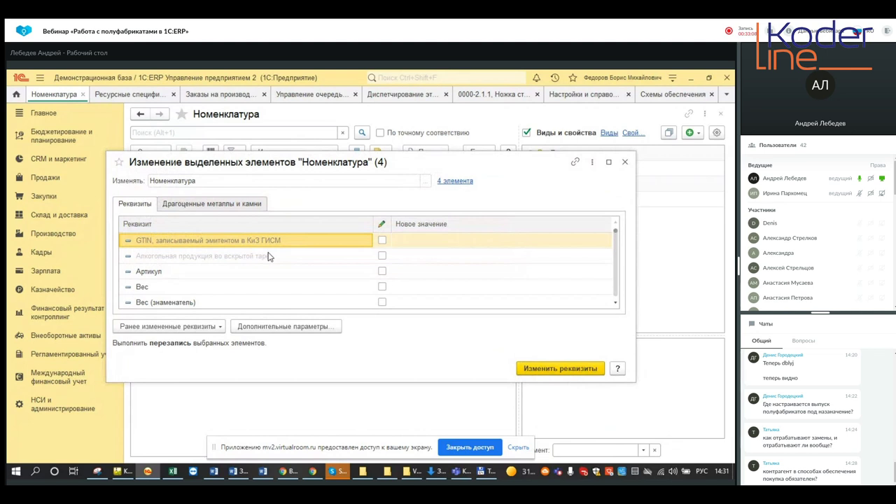
{"action": "scroll", "coordinate": [268, 257], "scroll_direction": "down", "scroll_amount": 10}
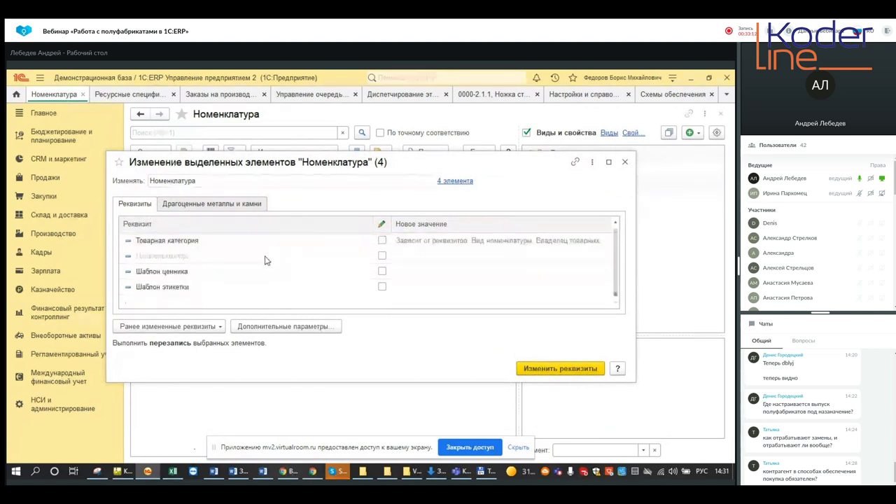
{"action": "scroll", "coordinate": [315, 256], "scroll_direction": "up", "scroll_amount": 1}
{"action": "left_click", "coordinate": [382, 240]}
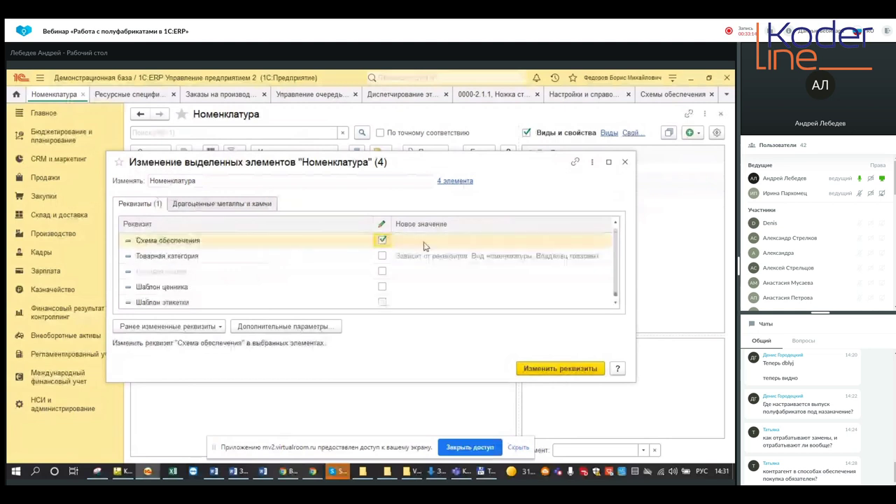
{"action": "left_click", "coordinate": [424, 242]}
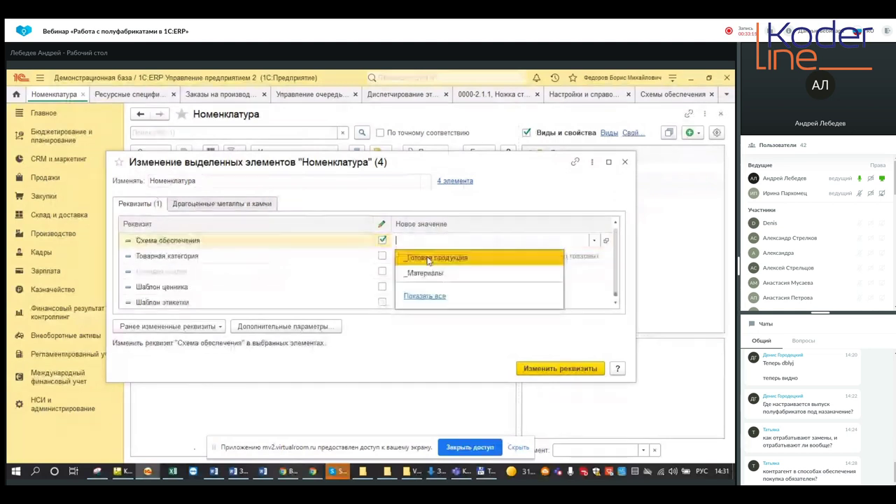
{"action": "left_click", "coordinate": [423, 296]}
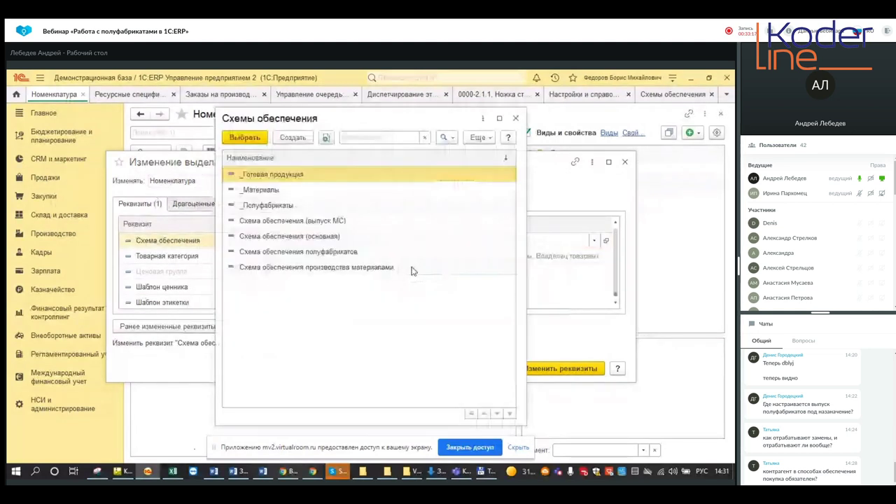
{"action": "double_click", "coordinate": [287, 206]}
{"action": "left_click", "coordinate": [559, 368]}
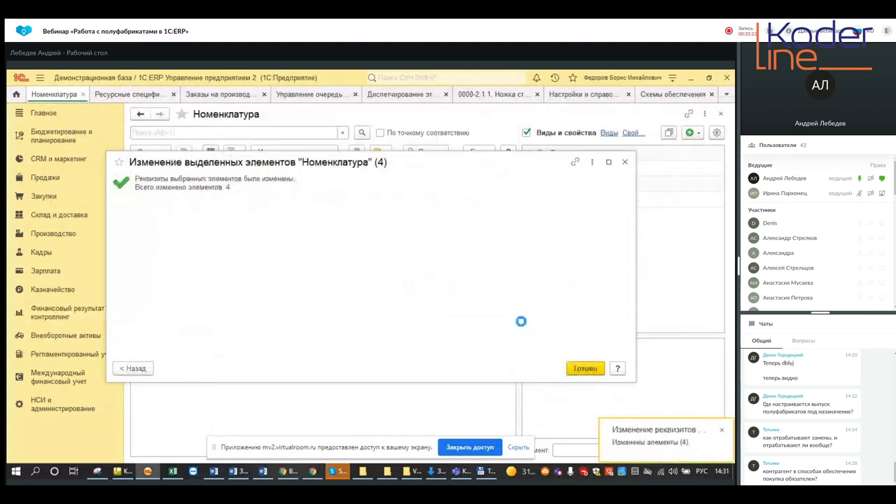
{"action": "left_click", "coordinate": [580, 369]}
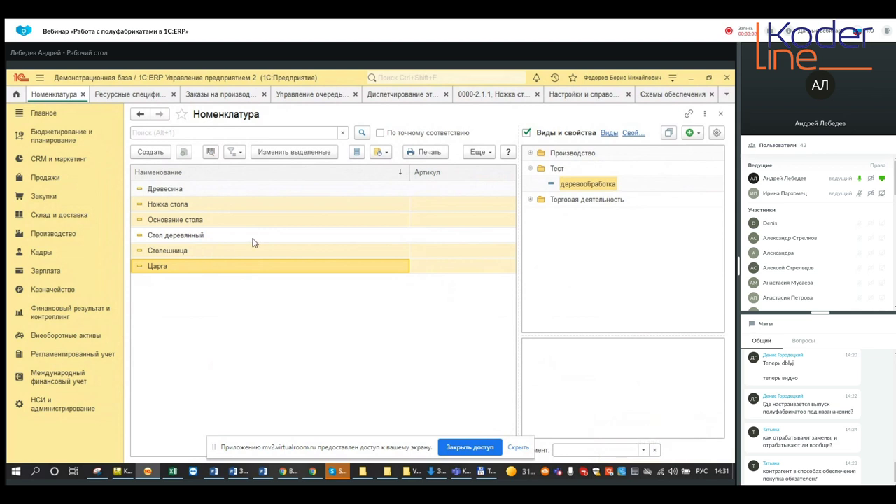
Close the open supply schemes, settings and references, Ножка стола stage, and stage dispatching pages.
{"action": "left_click", "coordinate": [180, 207]}
{"action": "left_click", "coordinate": [176, 221]}
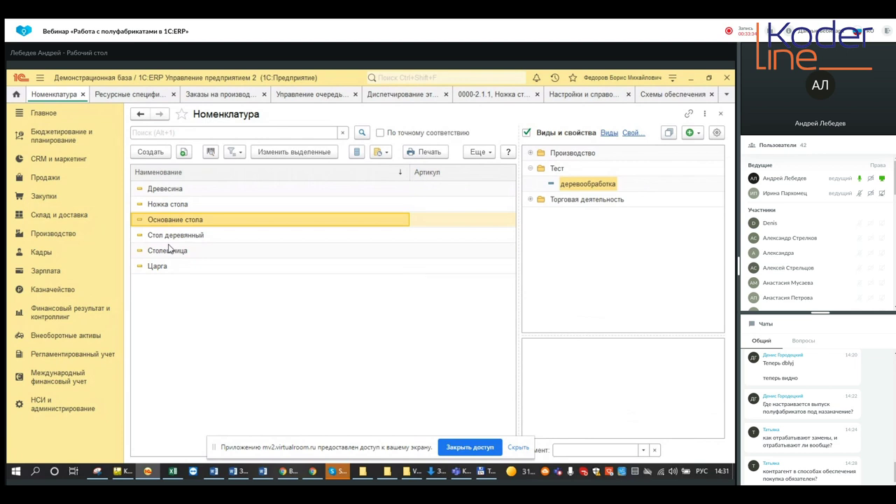
{"action": "left_click", "coordinate": [710, 95]}
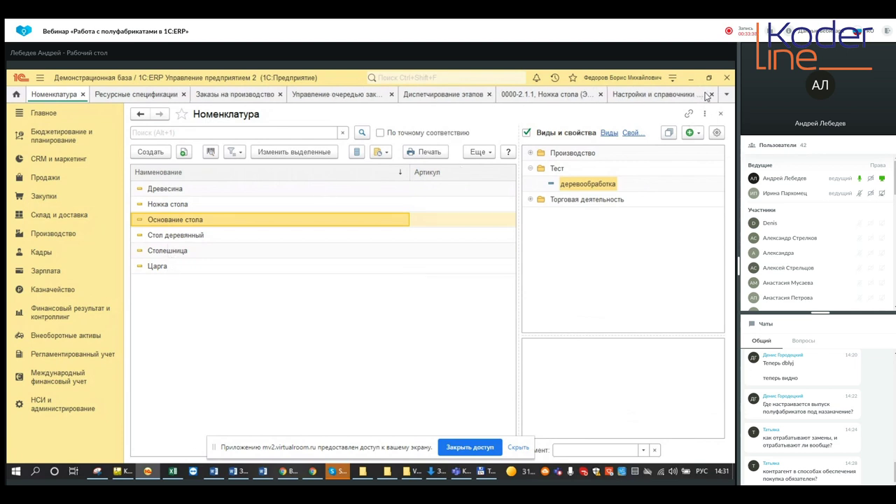
{"action": "left_click", "coordinate": [709, 95]}
{"action": "left_click", "coordinate": [708, 95]}
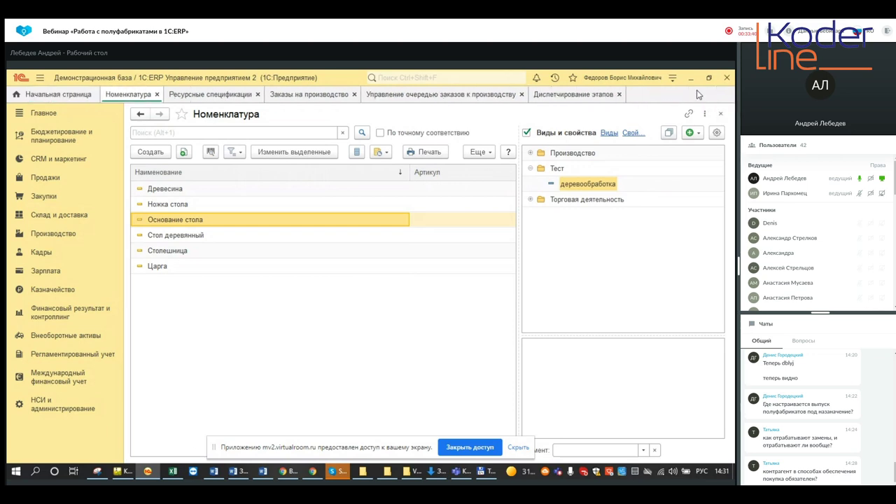
{"action": "left_click", "coordinate": [591, 96]}
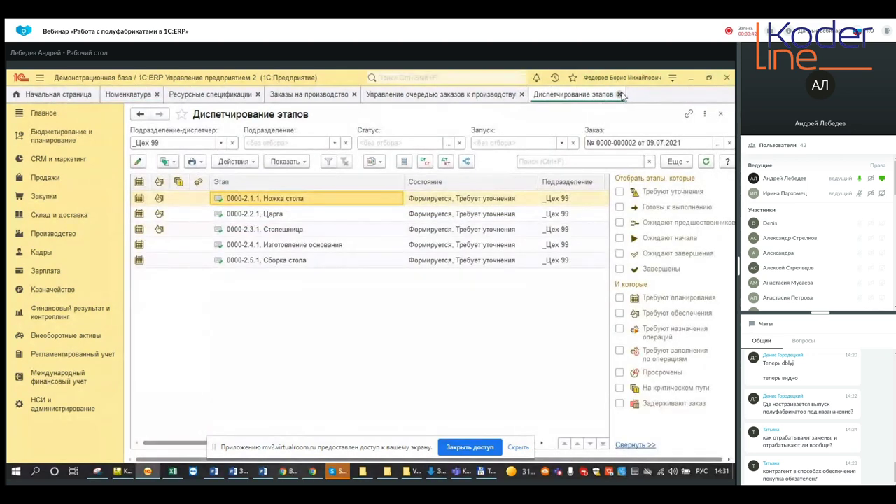
{"action": "left_click", "coordinate": [619, 93]}
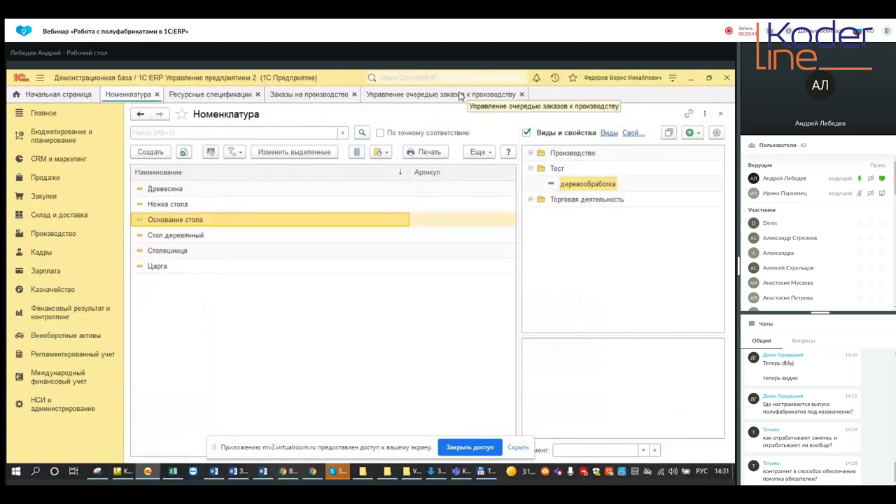
From the production order queue, view the stage dispatching of the order starting 09.07.2021 and the actions available for the Царга stage, and close it.
{"action": "left_click", "coordinate": [460, 94]}
{"action": "right_click", "coordinate": [224, 217]}
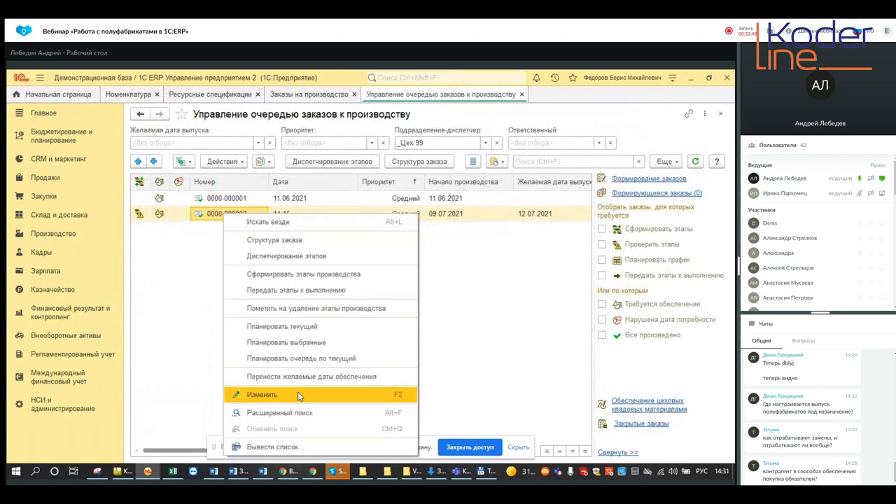
{"action": "left_click", "coordinate": [320, 162]}
{"action": "left_click", "coordinate": [320, 163]}
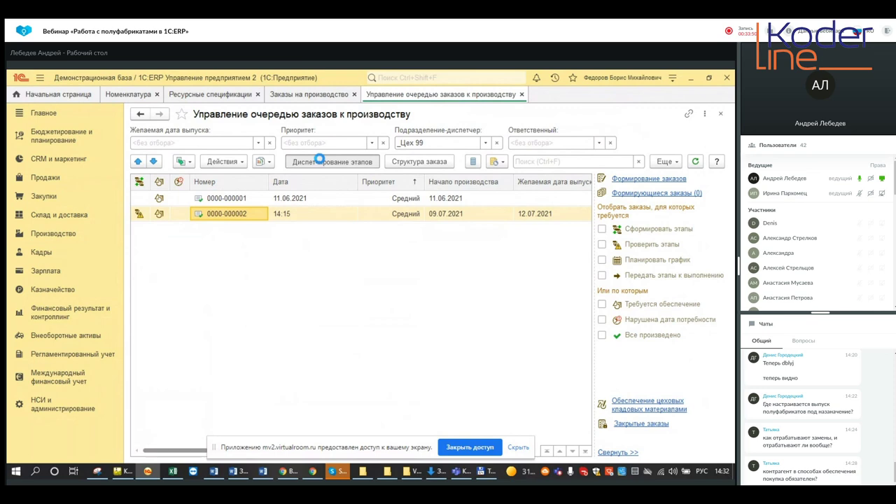
{"action": "right_click", "coordinate": [294, 220]}
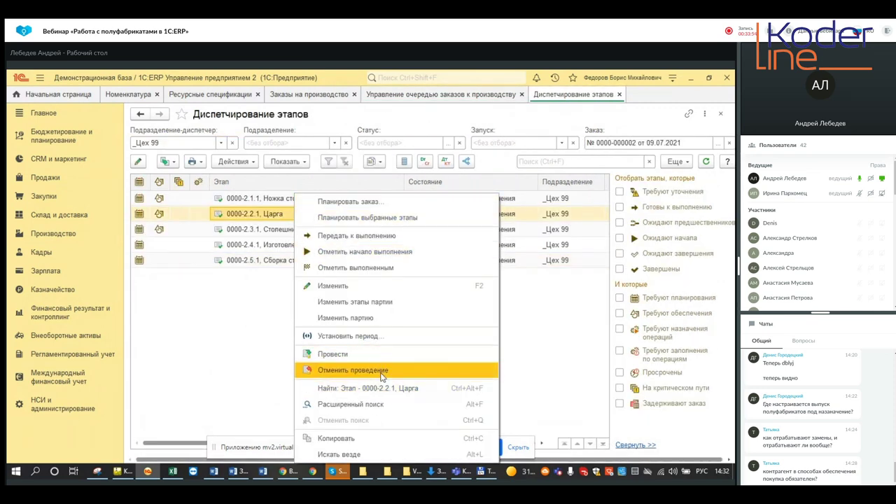
{"action": "left_click", "coordinate": [187, 337]}
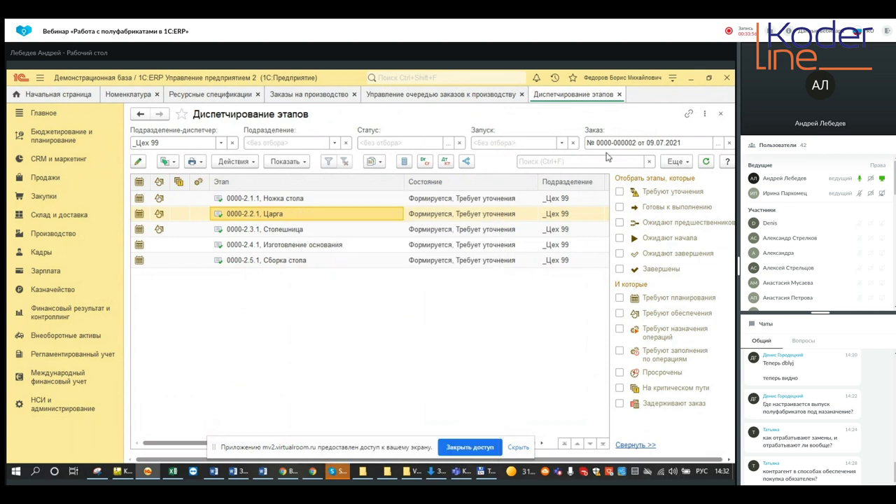
{"action": "left_click", "coordinate": [619, 95]}
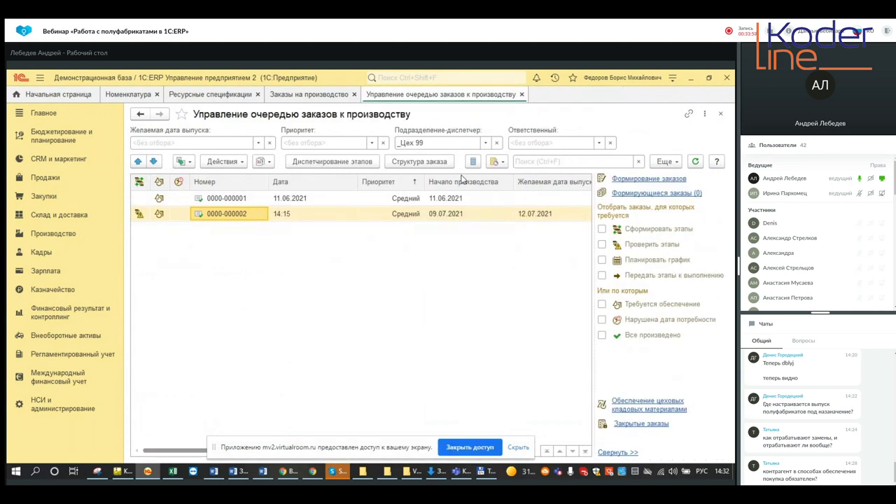
Mark the production stages of the order starting 09.07.2021 for deletion and confirm.
{"action": "right_click", "coordinate": [244, 217]}
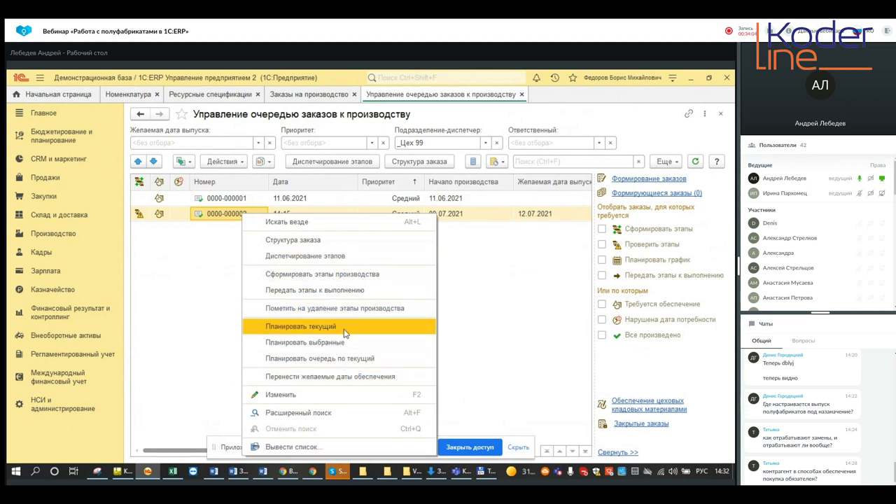
{"action": "left_click", "coordinate": [210, 257]}
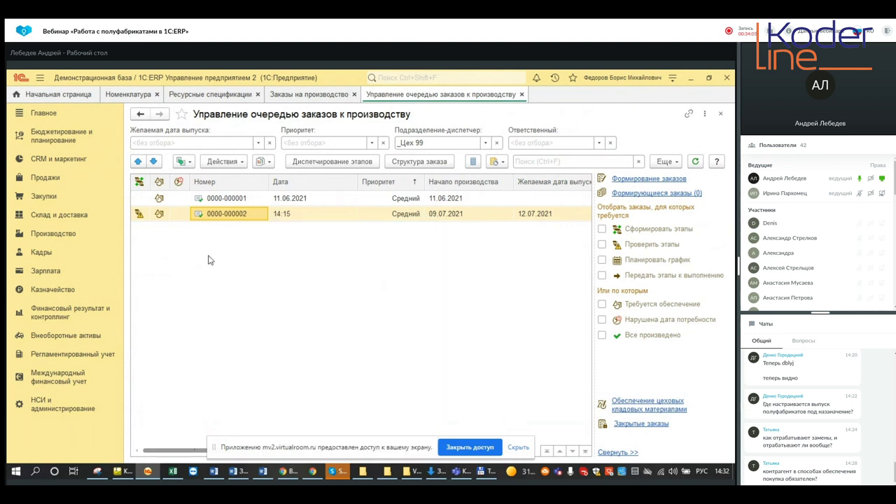
{"action": "right_click", "coordinate": [199, 216]}
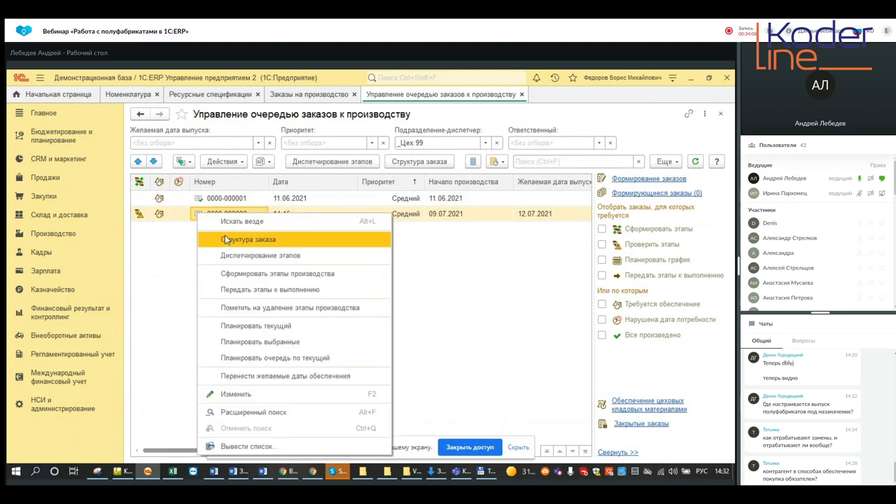
{"action": "left_click", "coordinate": [271, 309]}
{"action": "left_click", "coordinate": [434, 294]}
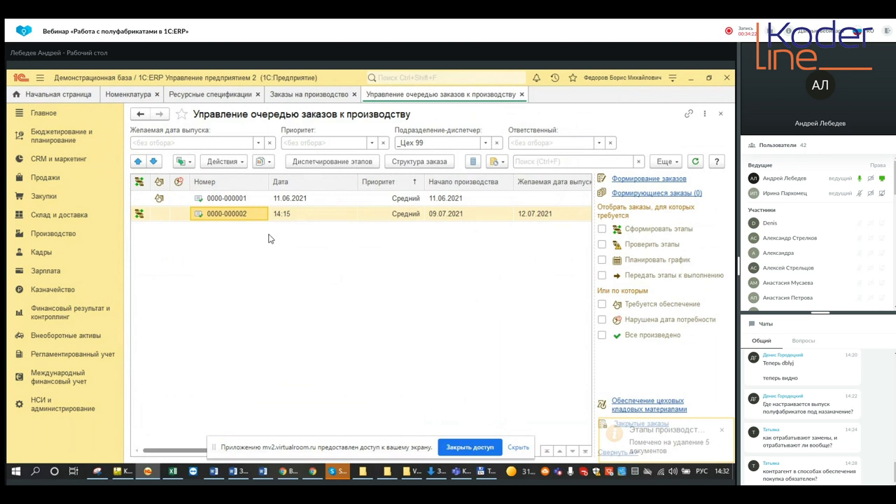
Generate the production stages again for the order starting 09.07.2021, without reserving materials or calculating the schedule.
{"action": "right_click", "coordinate": [252, 220]}
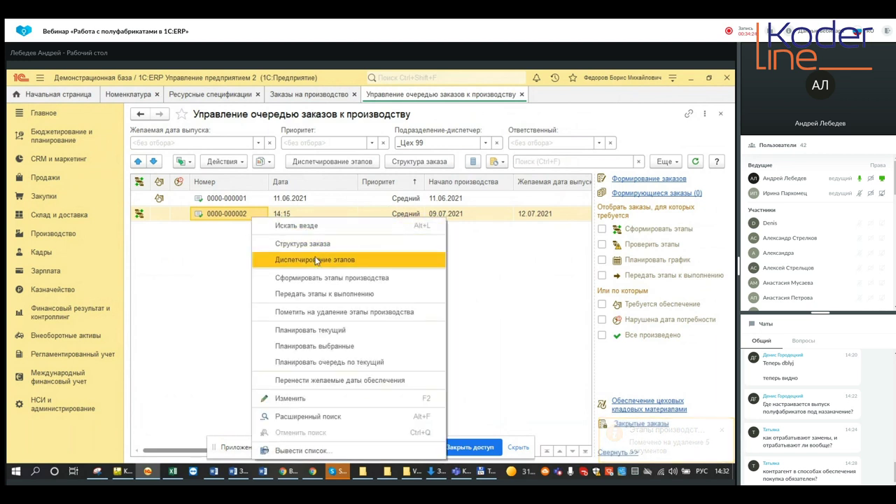
{"action": "left_click", "coordinate": [331, 276]}
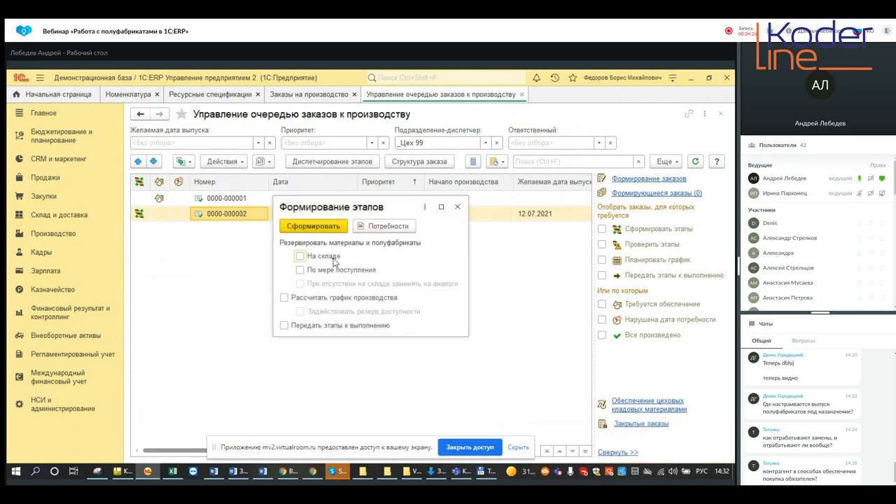
{"action": "left_click", "coordinate": [327, 226]}
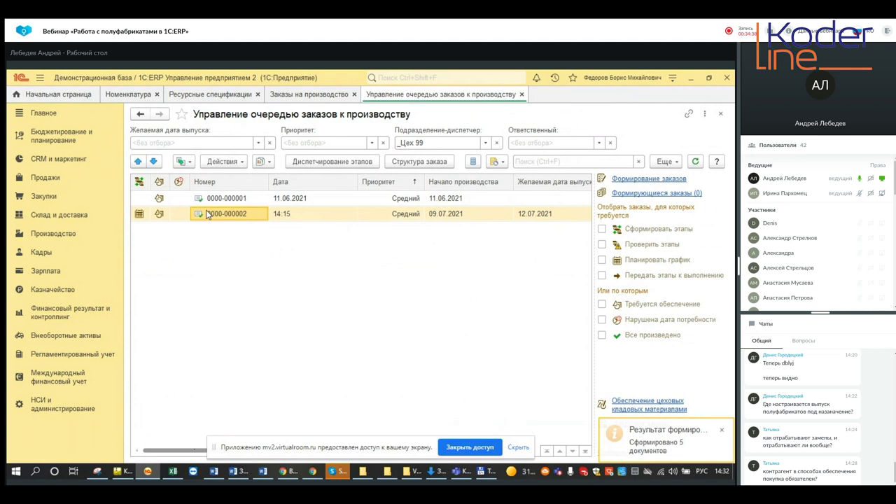
From the order's stage dispatching, check the supply warehouse, output recipient and assignment of the Ножка стола stage, and close the stage.
{"action": "left_click", "coordinate": [339, 161]}
{"action": "left_click", "coordinate": [295, 199]}
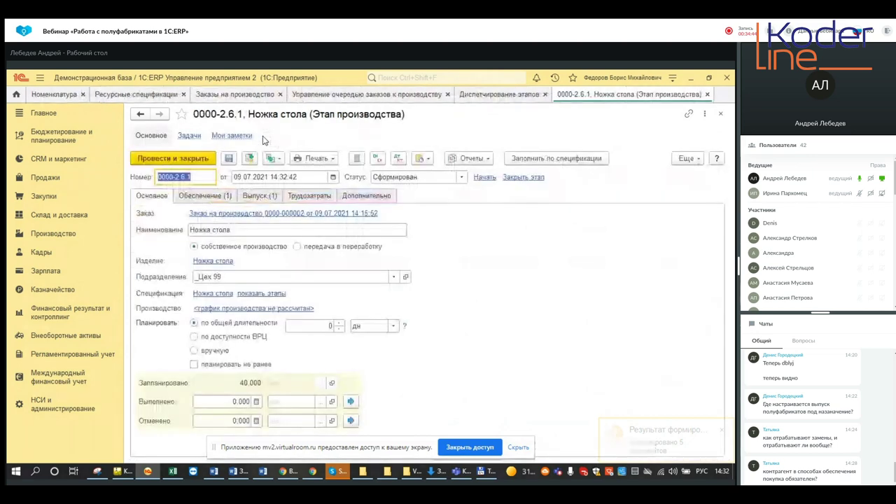
{"action": "left_click", "coordinate": [204, 196]}
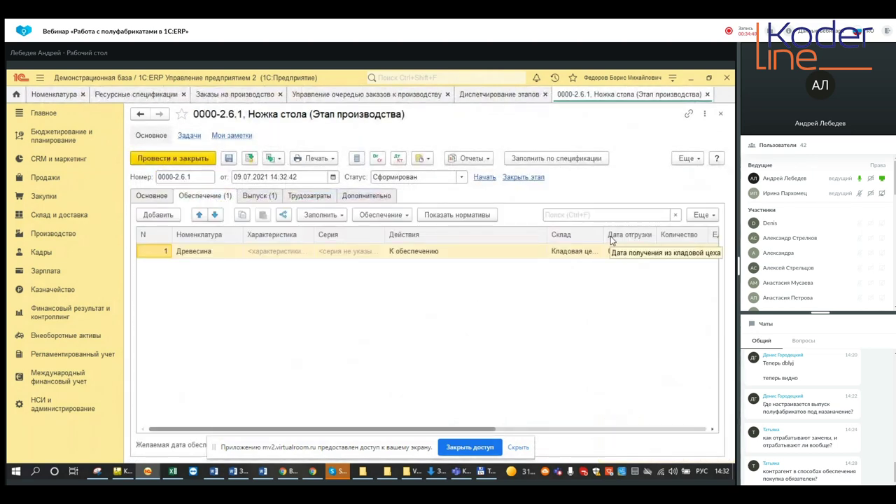
{"action": "left_click_drag", "start_coordinate": [606, 235], "coordinate": [650, 234]}
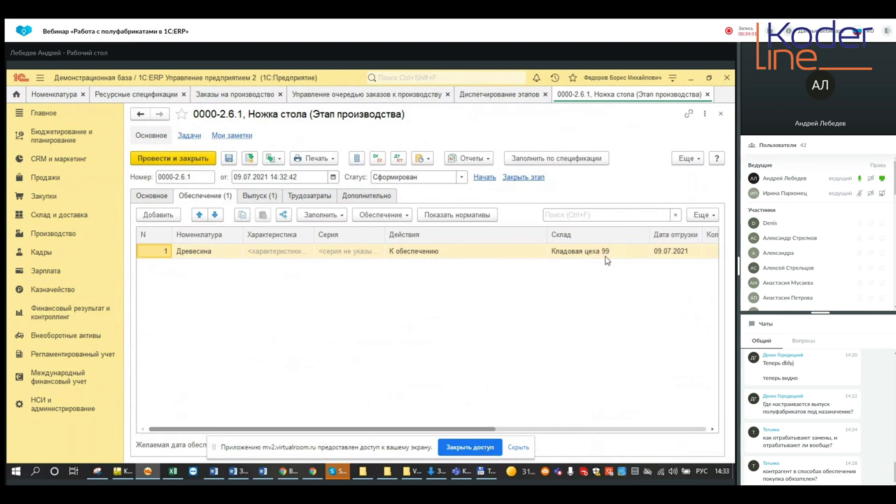
{"action": "left_click", "coordinate": [259, 197]}
{"action": "left_click_drag", "start_coordinate": [341, 428], "coordinate": [541, 445]}
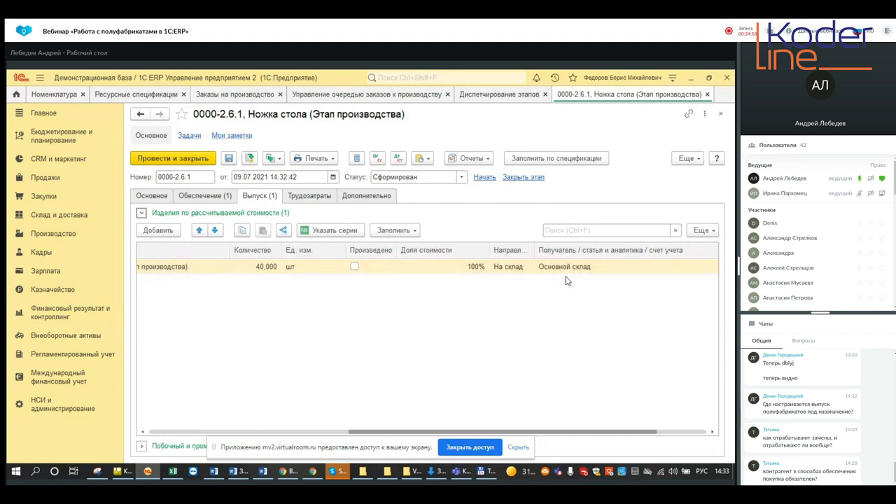
{"action": "left_click_drag", "start_coordinate": [476, 431], "coordinate": [276, 430]}
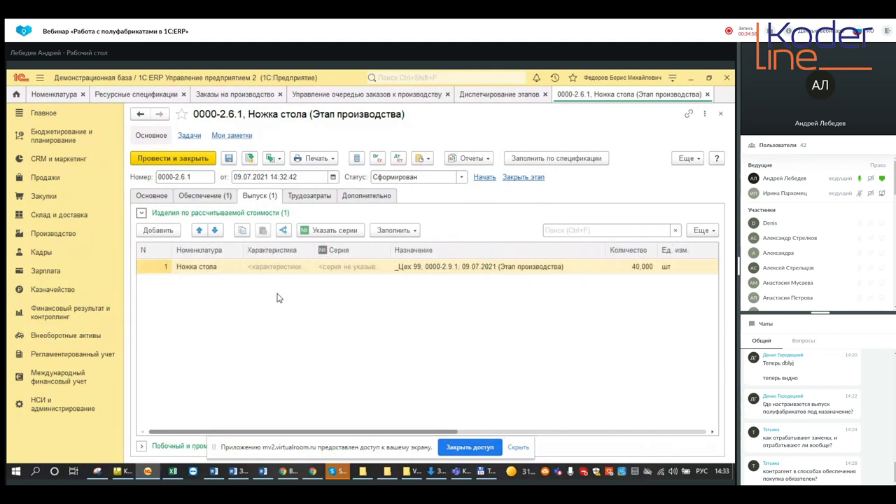
{"action": "left_click", "coordinate": [708, 94]}
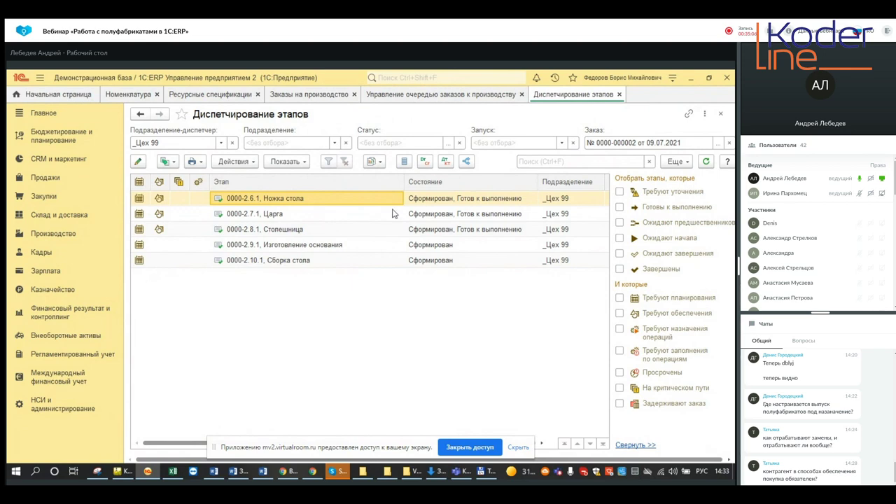
Open the Царга stage, compare its supply and output details, and close it.
{"action": "left_click", "coordinate": [303, 214]}
{"action": "double_click", "coordinate": [302, 213]}
{"action": "left_click", "coordinate": [221, 197]}
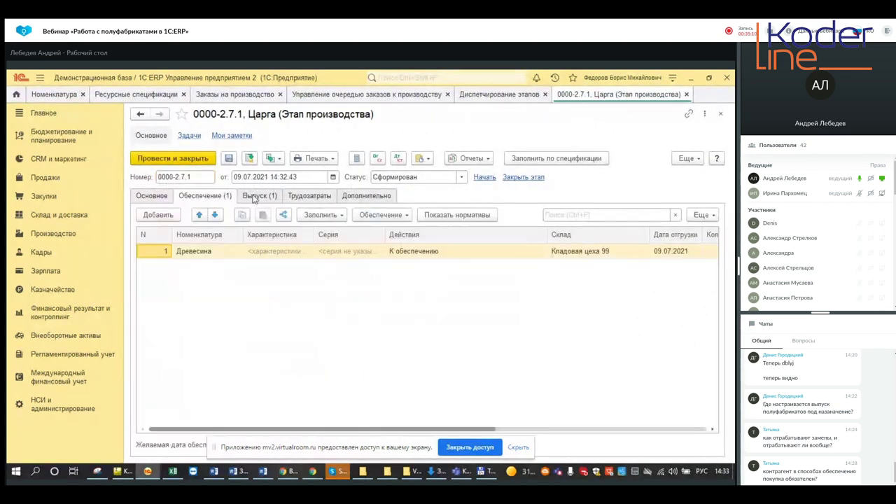
{"action": "left_click", "coordinate": [255, 197]}
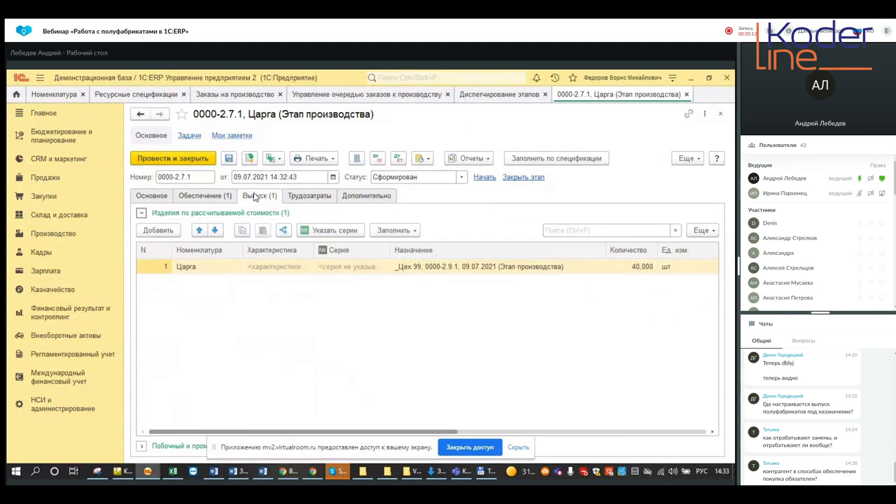
{"action": "left_click", "coordinate": [222, 197]}
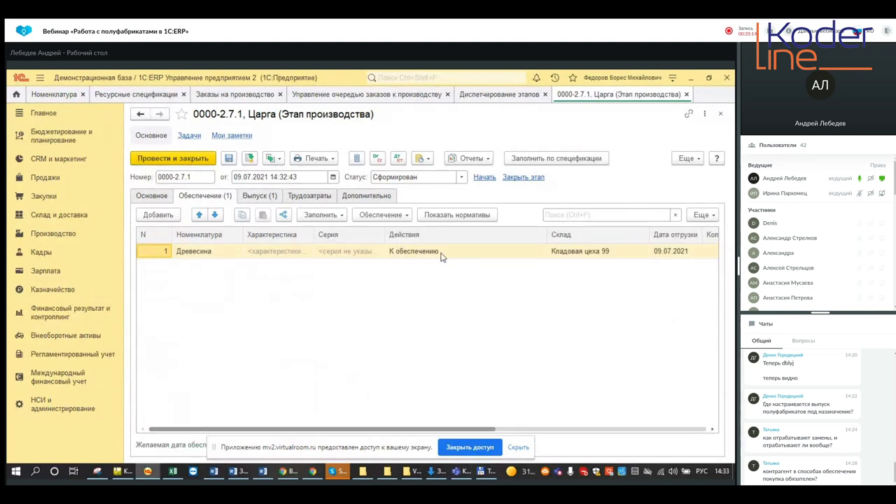
{"action": "left_click", "coordinate": [257, 196]}
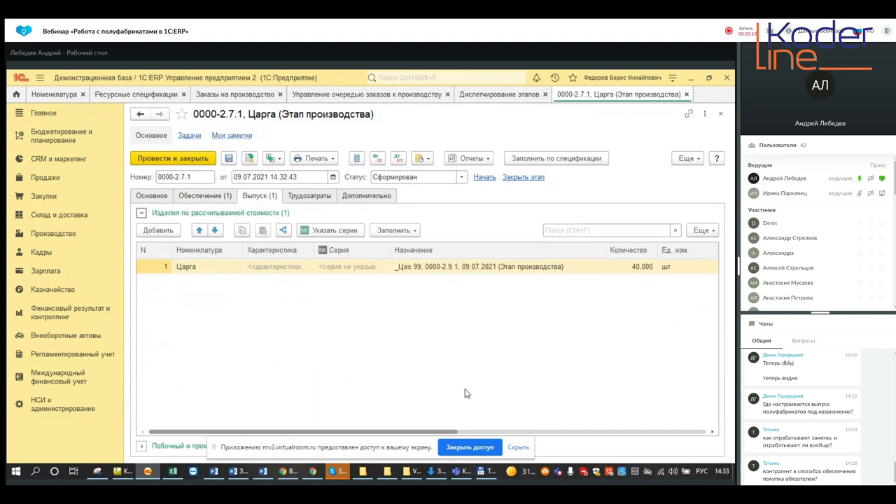
{"action": "left_click_drag", "start_coordinate": [439, 431], "coordinate": [340, 424]}
{"action": "left_click", "coordinate": [151, 195]}
{"action": "left_click", "coordinate": [214, 196]}
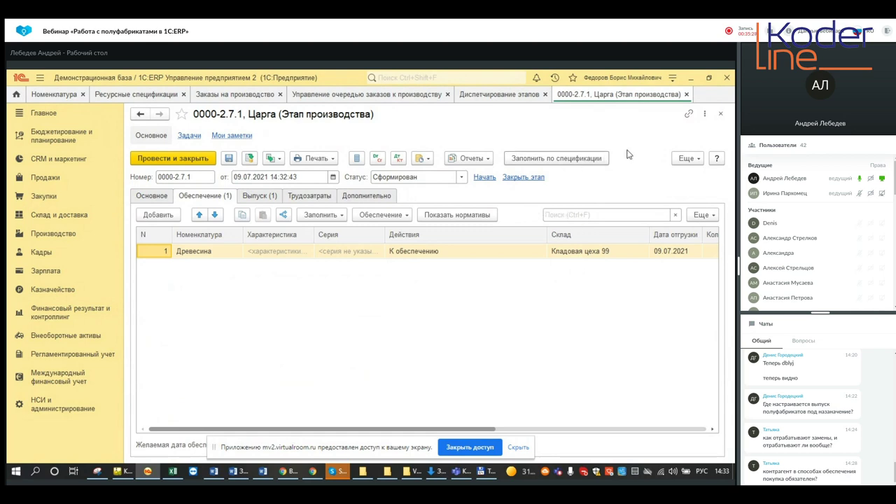
{"action": "left_click", "coordinate": [686, 94]}
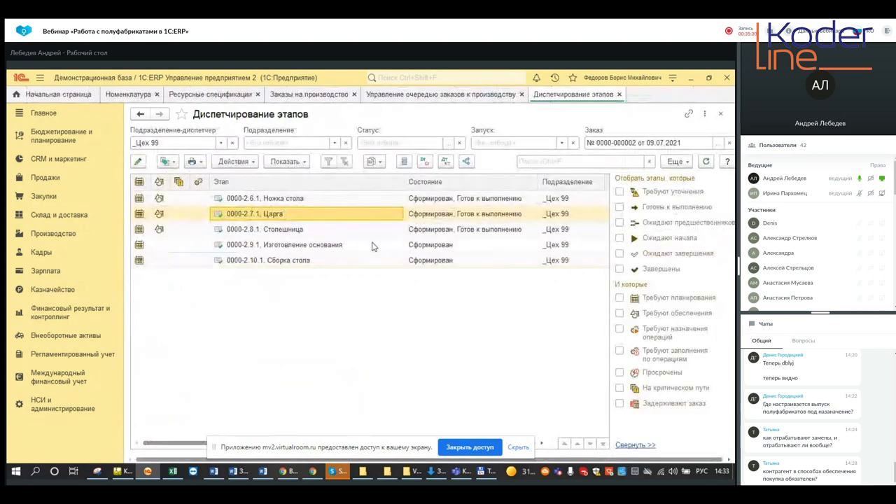
Check the supply actions and warehouses in the Изготовление основания stage, close it, and select the Сборка стола stage.
{"action": "left_click", "coordinate": [267, 245]}
{"action": "double_click", "coordinate": [267, 245]}
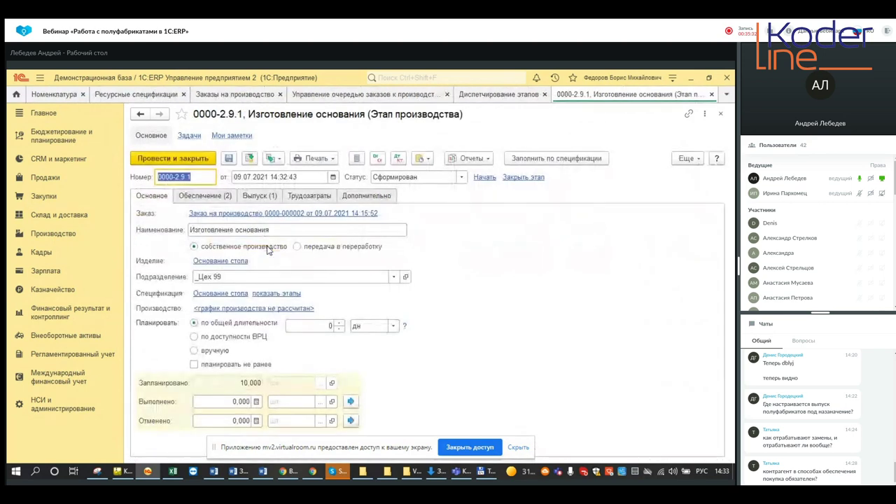
{"action": "left_click", "coordinate": [209, 197]}
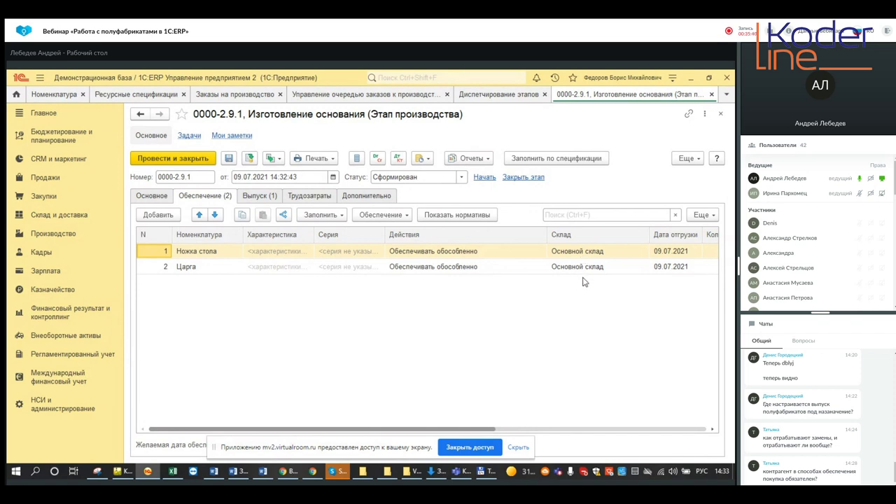
{"action": "left_click", "coordinate": [711, 94]}
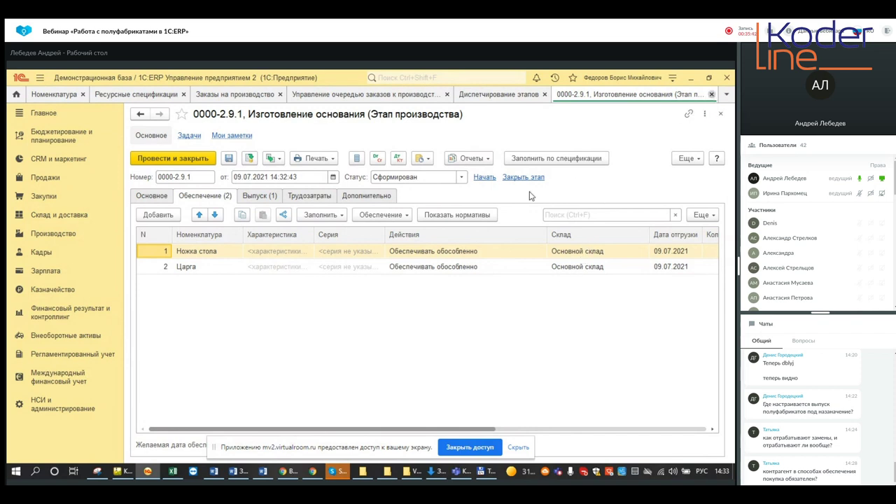
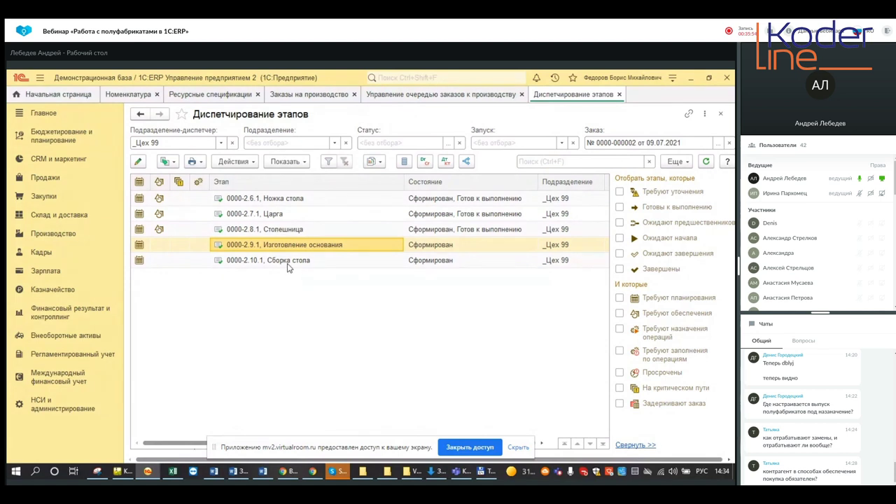
{"action": "left_click", "coordinate": [287, 263]}
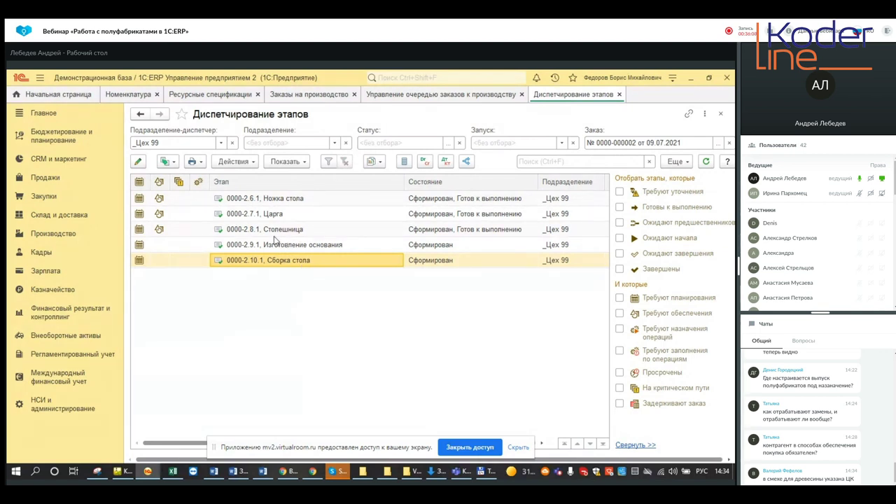
Create and save a goods planning scenario named Вебинар with the periodicity Месяц in the budgeting and planning references.
{"action": "left_click", "coordinate": [53, 137]}
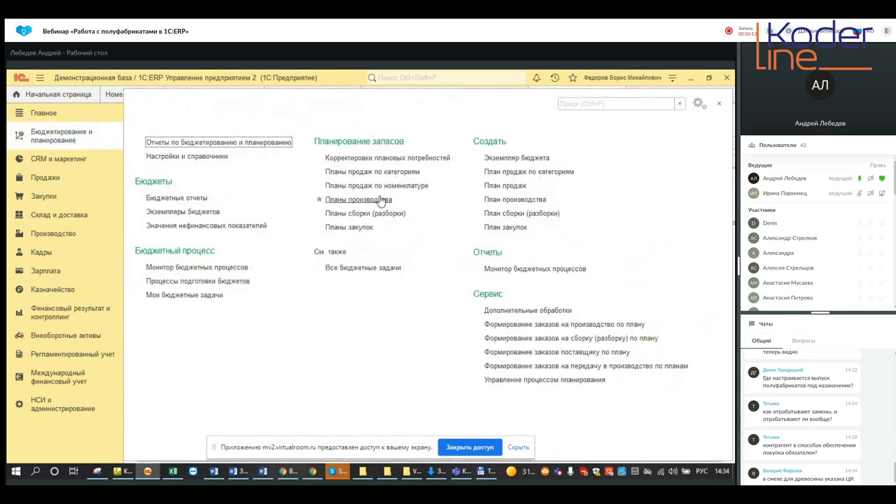
{"action": "left_click", "coordinate": [194, 156]}
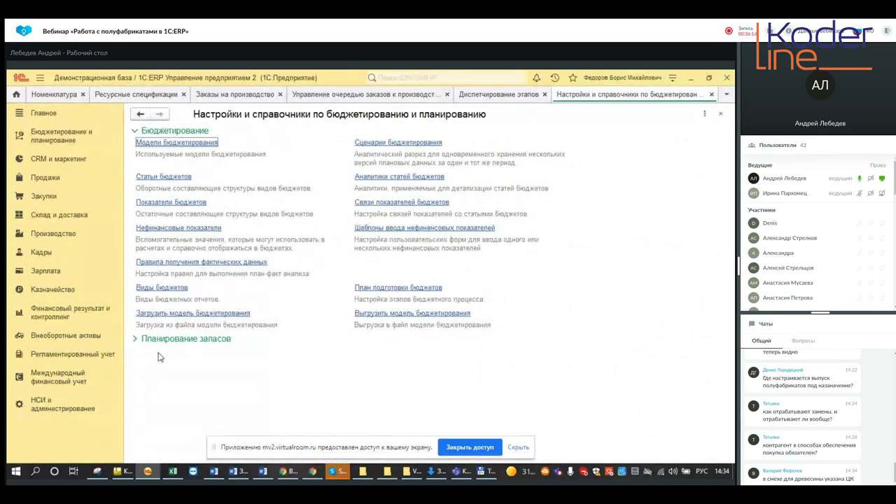
{"action": "left_click", "coordinate": [187, 350]}
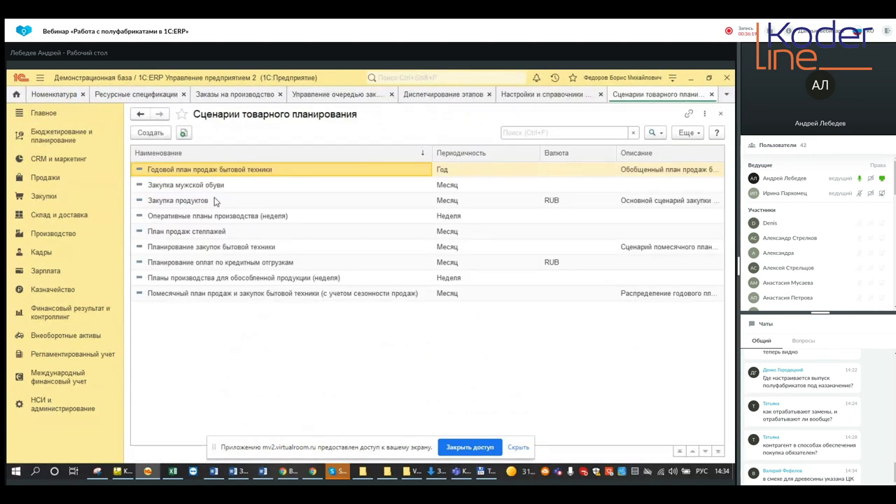
{"action": "left_click", "coordinate": [159, 134]}
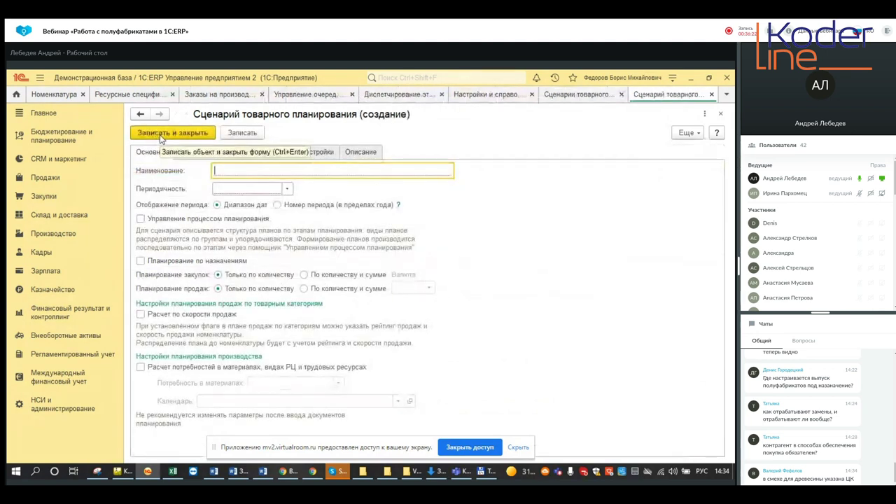
{"action": "type", "text": "В"}
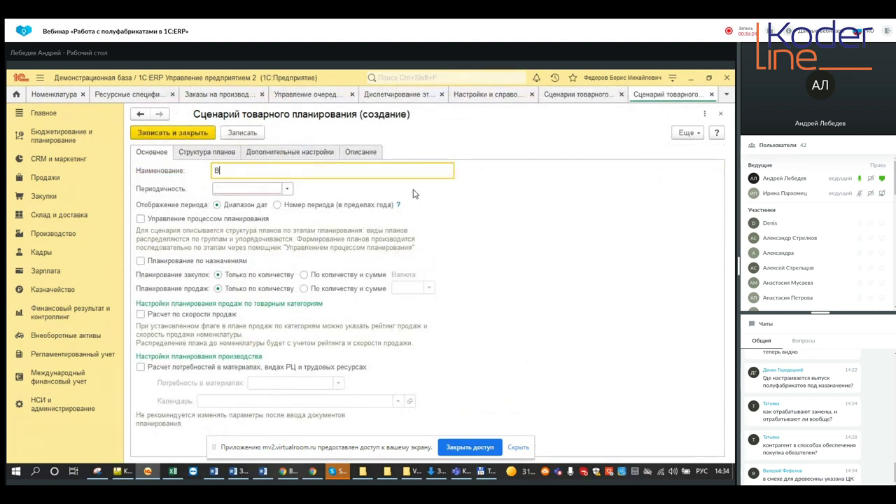
{"action": "type", "text": "ебинар"}
{"action": "left_click", "coordinate": [287, 189]}
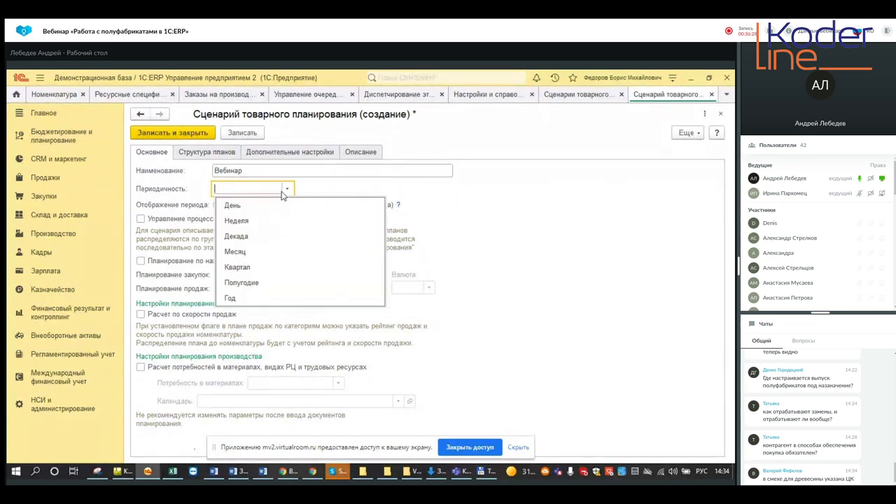
{"action": "left_click", "coordinate": [266, 252]}
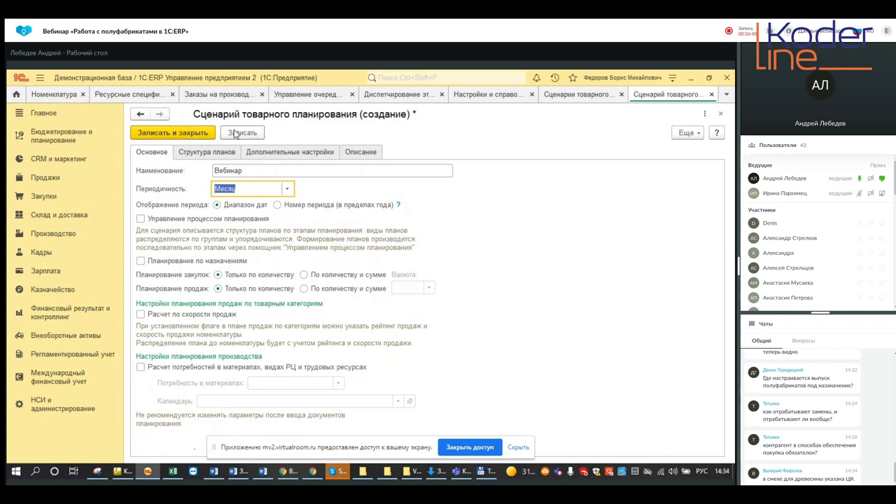
{"action": "left_click", "coordinate": [234, 131]}
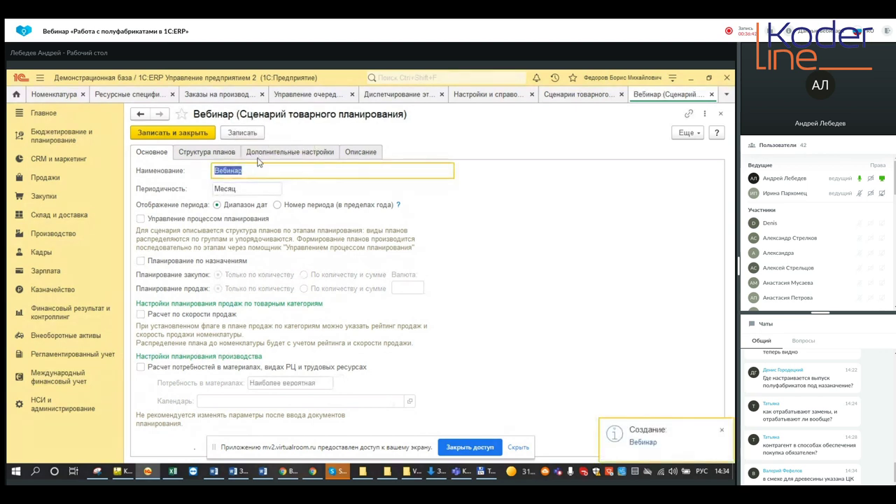
Start a new plan type in the Вебинар scenario's plan structure, used for Плана производства and named Вебинар-производство.
{"action": "left_click", "coordinate": [203, 154]}
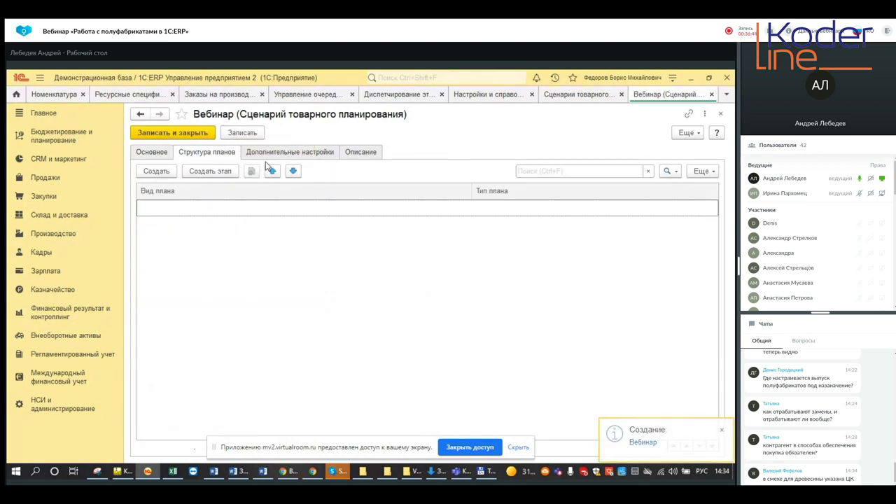
{"action": "left_click", "coordinate": [166, 173]}
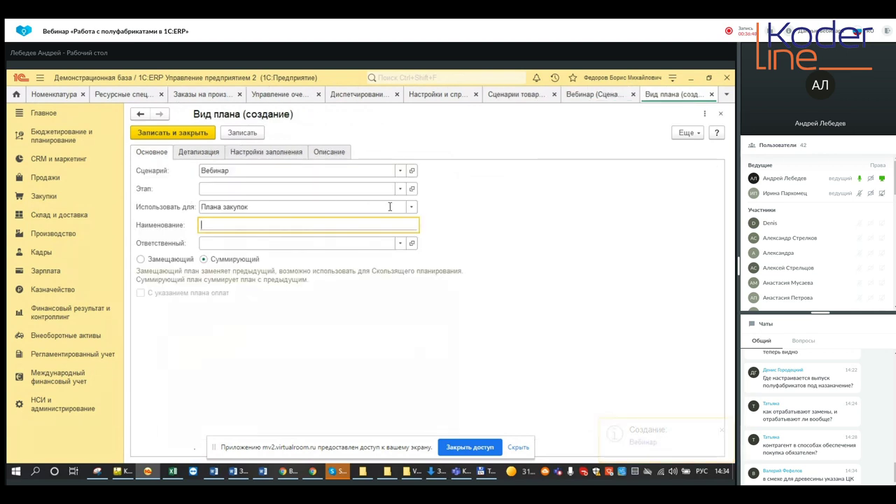
{"action": "left_click", "coordinate": [411, 208]}
{"action": "left_click", "coordinate": [412, 208]}
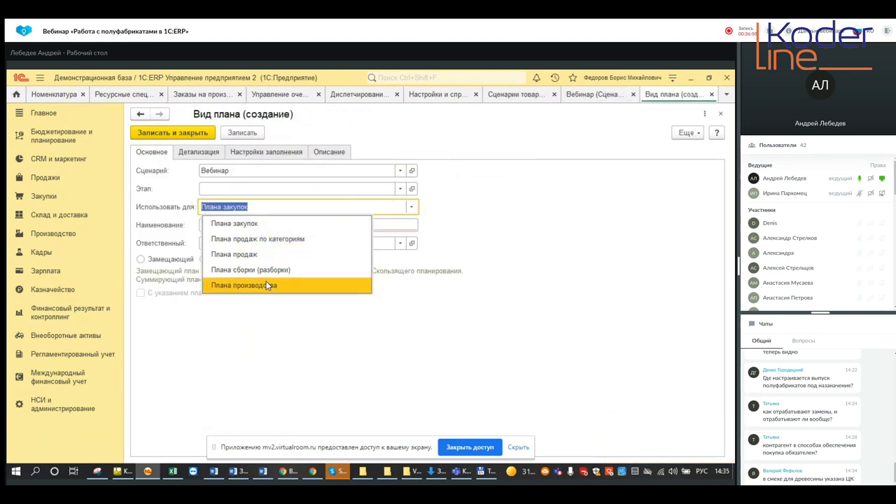
{"action": "key", "text": "Escape"}
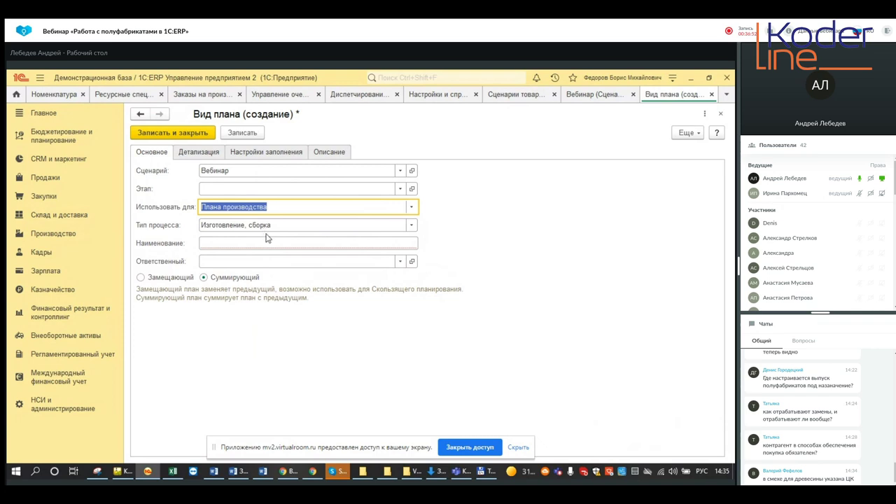
{"action": "left_click", "coordinate": [257, 243]}
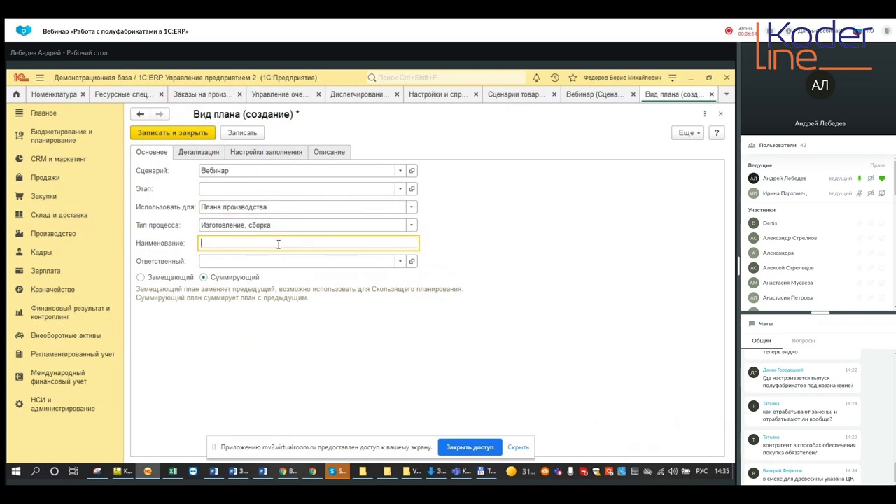
{"action": "type", "text": "Вебинар-производство"}
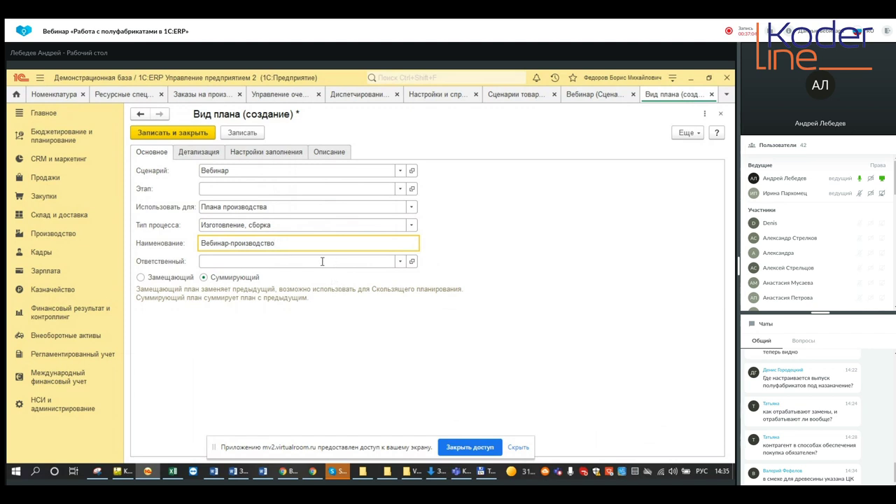
Compare the plan type's filling by sources and by formula, keep Заполнять по формуле, and check its description and detailing options.
{"action": "left_click", "coordinate": [269, 153]}
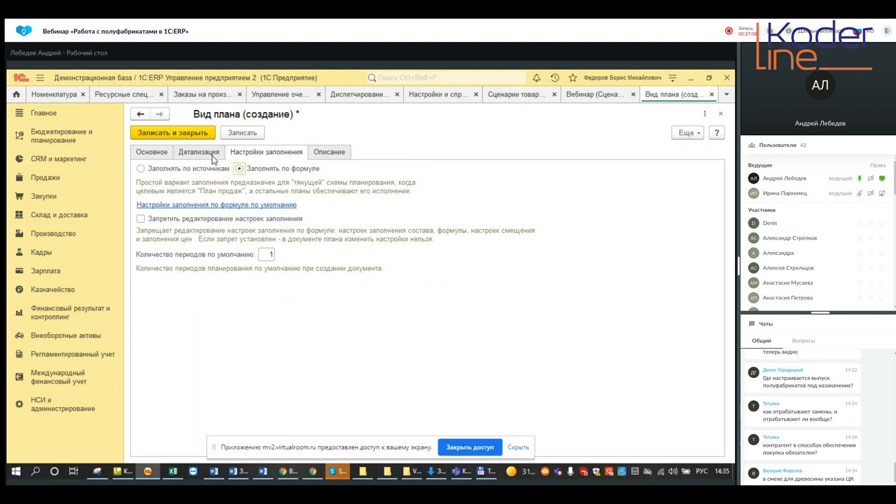
{"action": "left_click", "coordinate": [189, 171]}
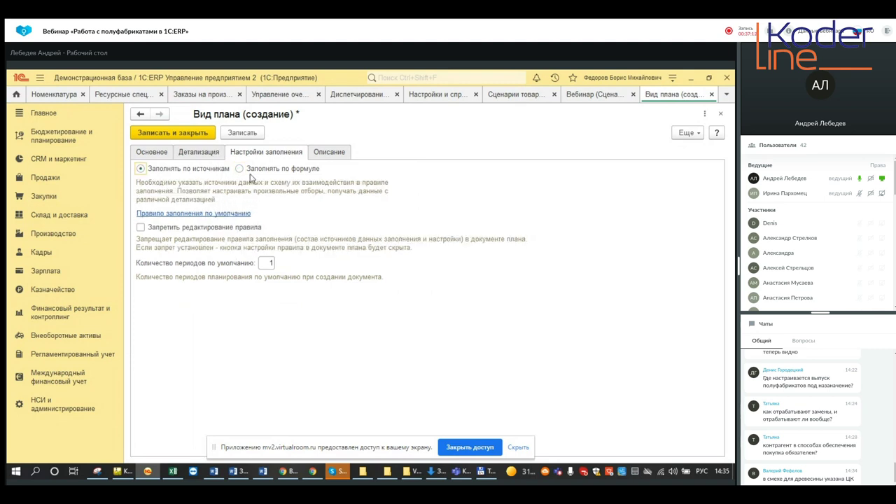
{"action": "left_click", "coordinate": [301, 172]}
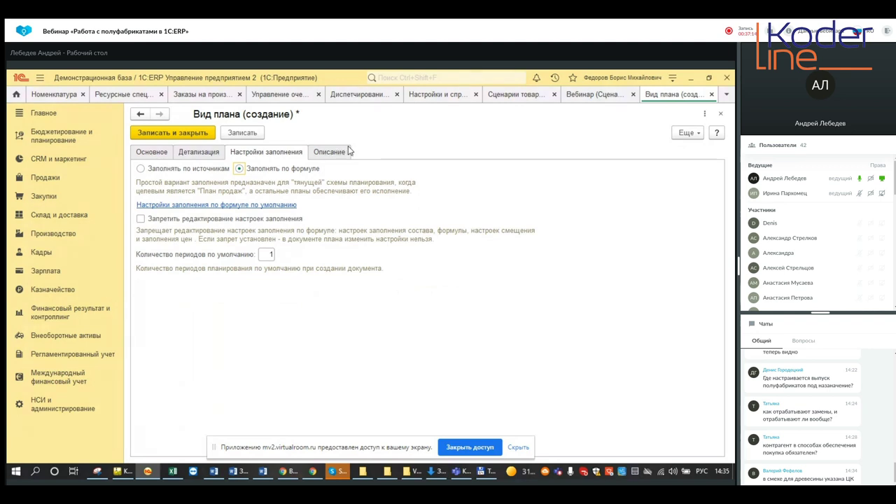
{"action": "left_click", "coordinate": [334, 153]}
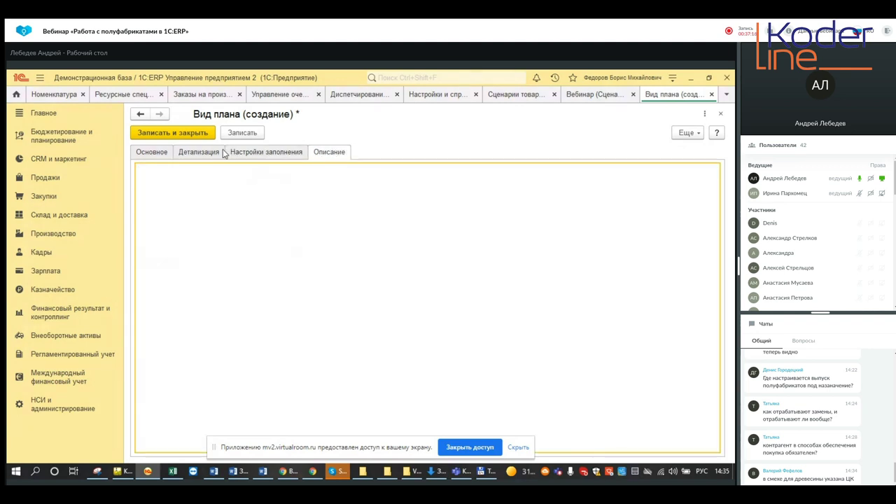
{"action": "left_click", "coordinate": [210, 157]}
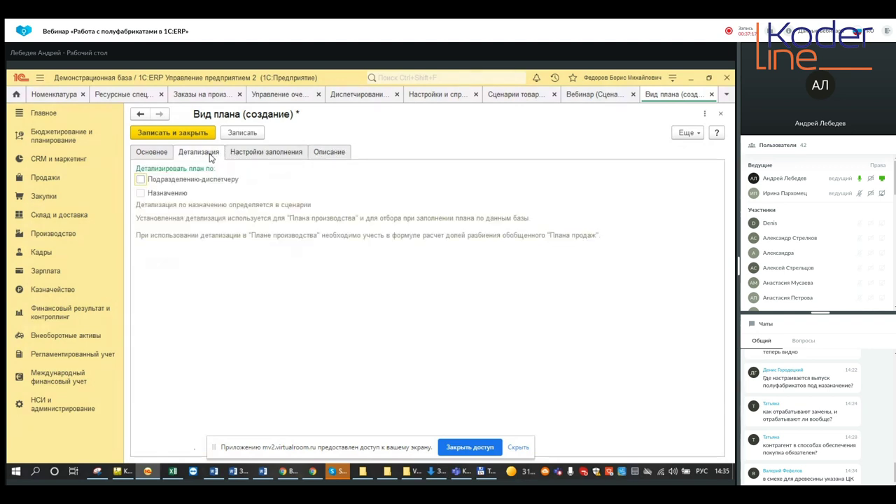
Return to the main settings of the new plan type Вебинар-производство, then save and close it.
{"action": "left_click", "coordinate": [152, 153]}
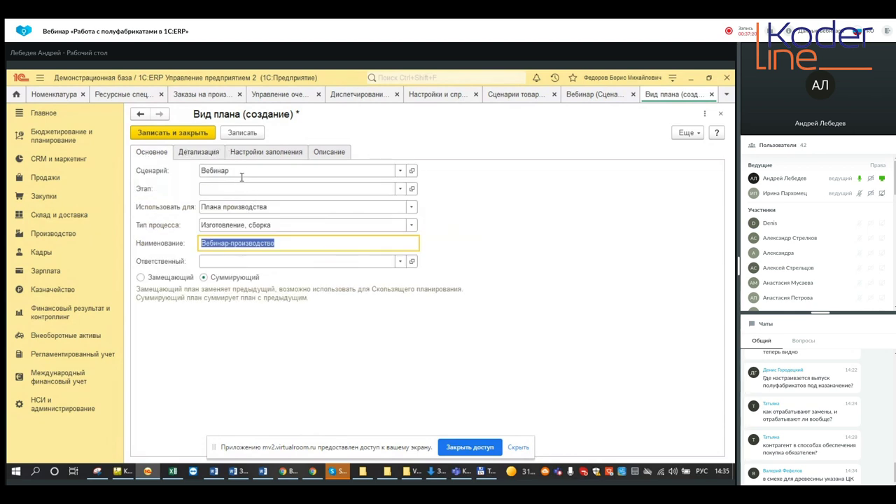
{"action": "left_click", "coordinate": [176, 133]}
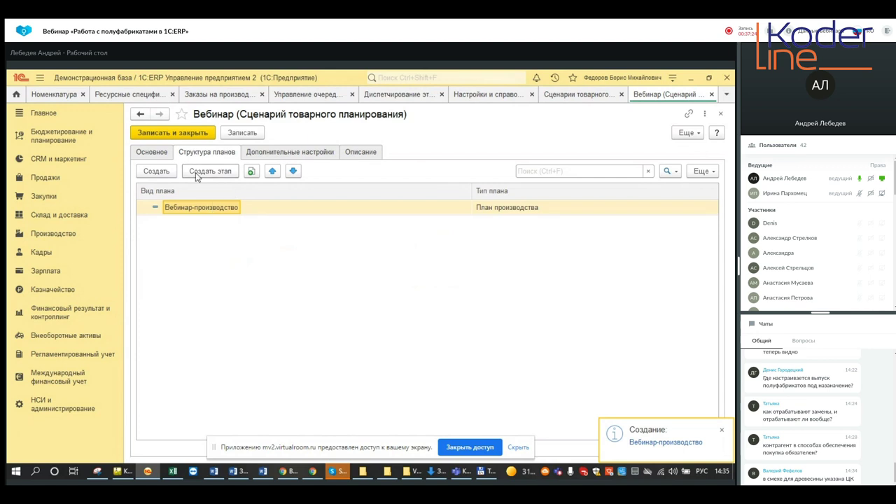
Unlock the Вебинар scenario's attributes for editing and enable calculation of requirements for materials, work centre types and labour resources.
{"action": "left_click", "coordinate": [162, 154]}
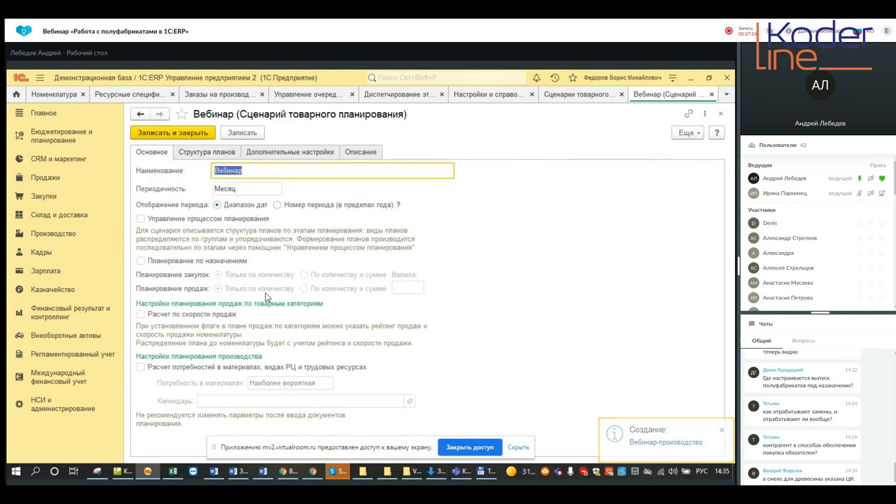
{"action": "left_click", "coordinate": [295, 155]}
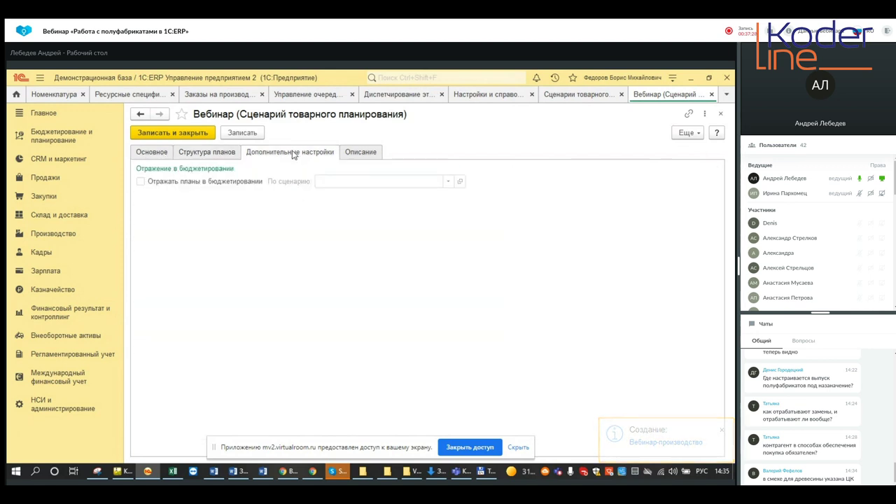
{"action": "left_click", "coordinate": [357, 153]}
{"action": "left_click", "coordinate": [155, 154]}
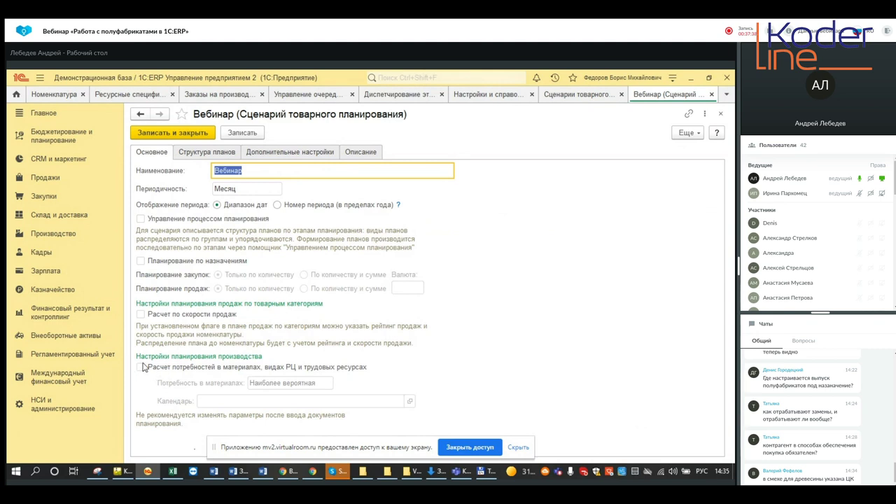
{"action": "left_click", "coordinate": [689, 134]}
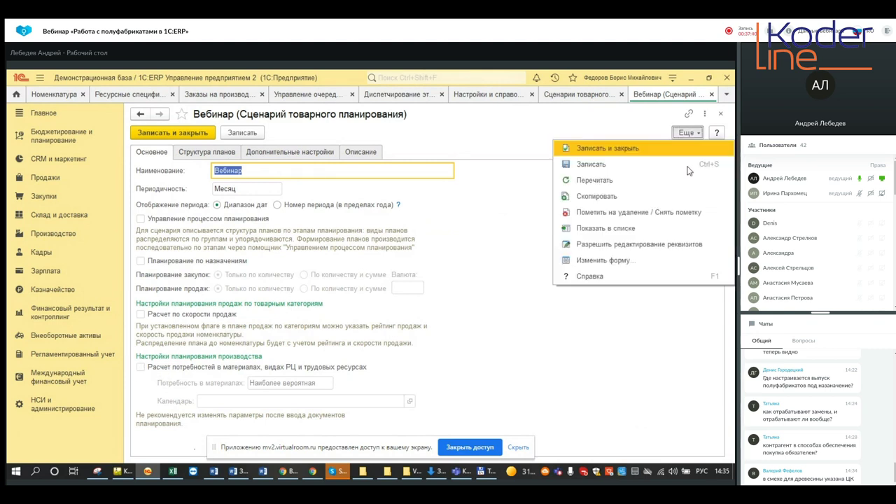
{"action": "left_click", "coordinate": [651, 250]}
{"action": "left_click", "coordinate": [289, 176]}
{"action": "left_click", "coordinate": [143, 368]}
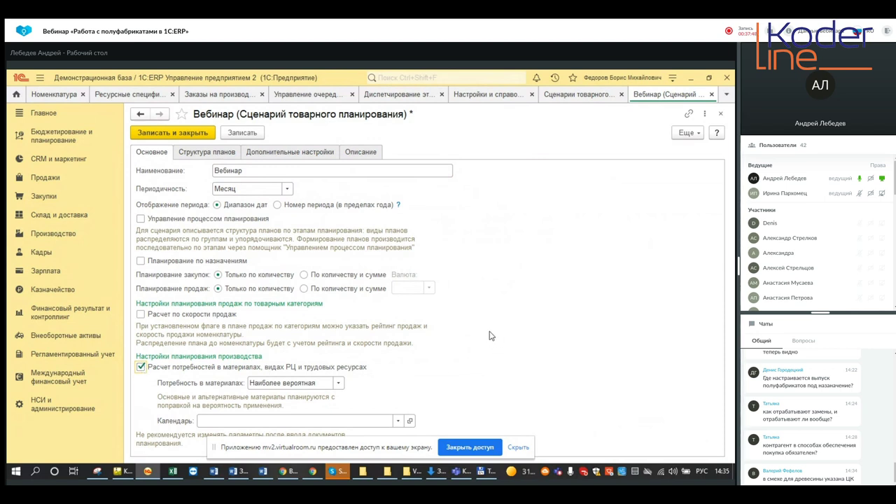
Review the filling settings, detailing and description of the plan type Вебинар-производство, then save and close it.
{"action": "left_click", "coordinate": [273, 157]}
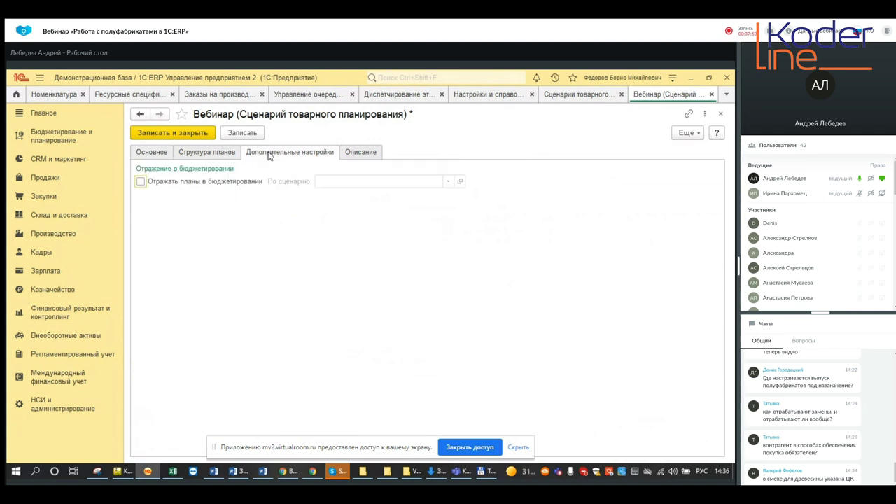
{"action": "left_click", "coordinate": [220, 156]}
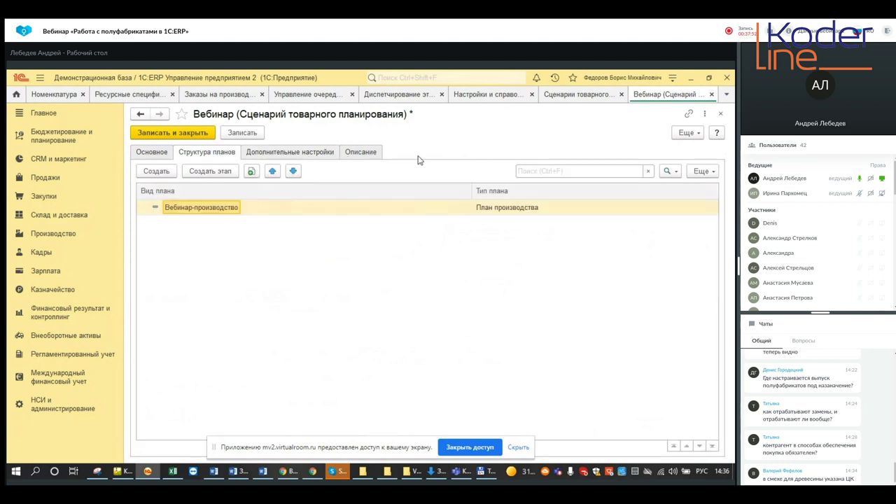
{"action": "left_click", "coordinate": [175, 209]}
{"action": "left_click", "coordinate": [175, 209]}
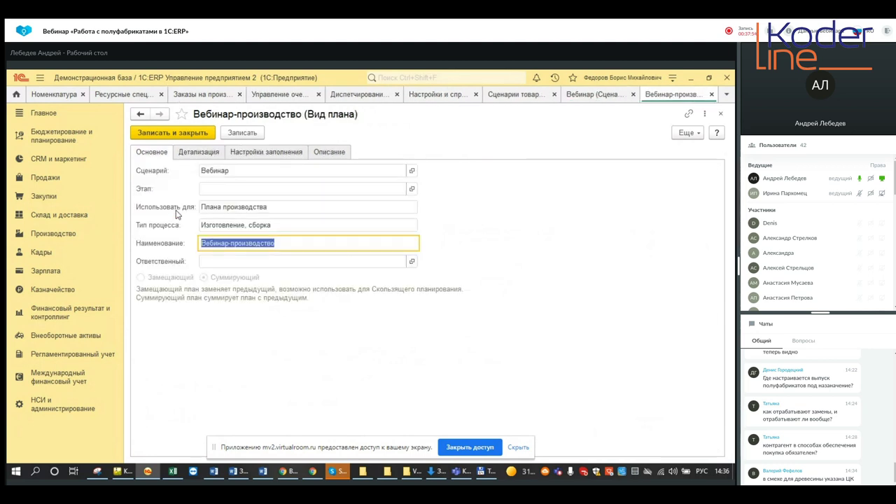
{"action": "left_click", "coordinate": [273, 152]}
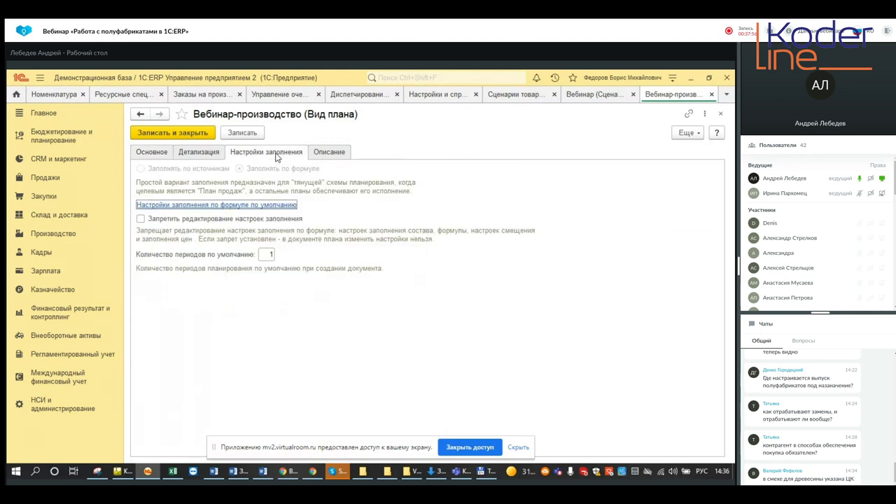
{"action": "left_click", "coordinate": [200, 153]}
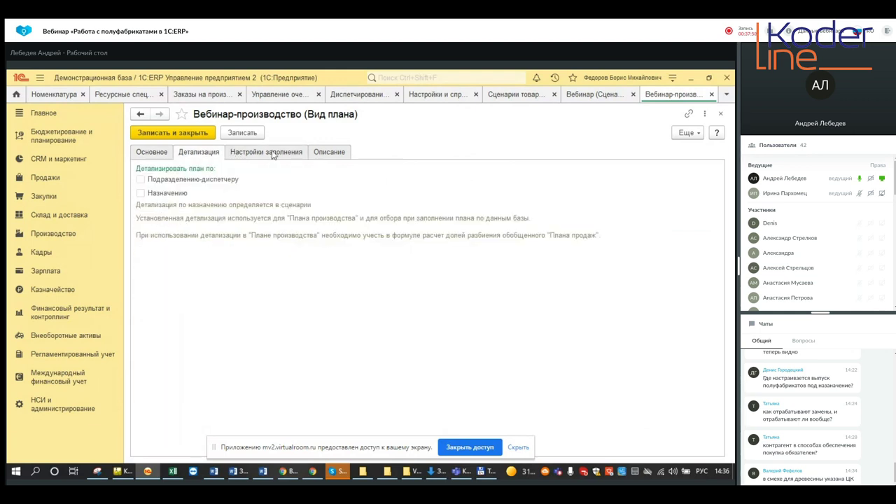
{"action": "left_click", "coordinate": [326, 154]}
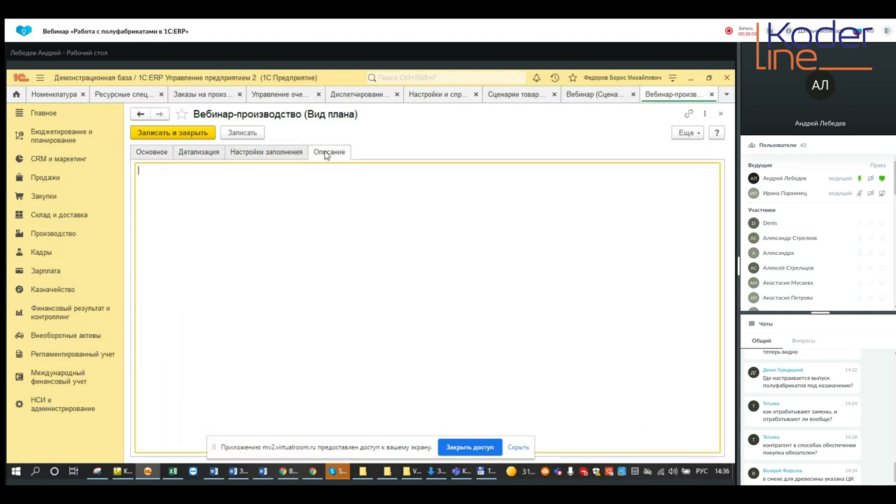
{"action": "left_click", "coordinate": [180, 133]}
Create a new production plan document based on the Вебинар scenario.
{"action": "left_click", "coordinate": [59, 132]}
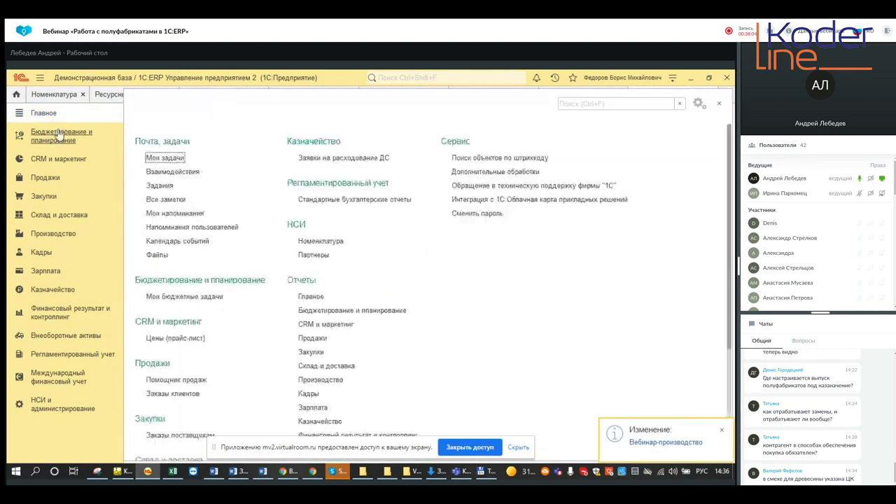
{"action": "left_click", "coordinate": [348, 198]}
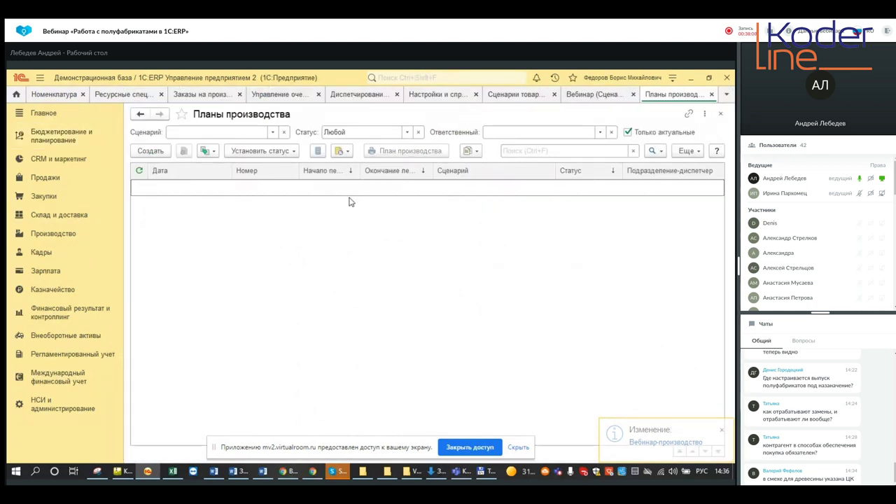
{"action": "left_click", "coordinate": [153, 155]}
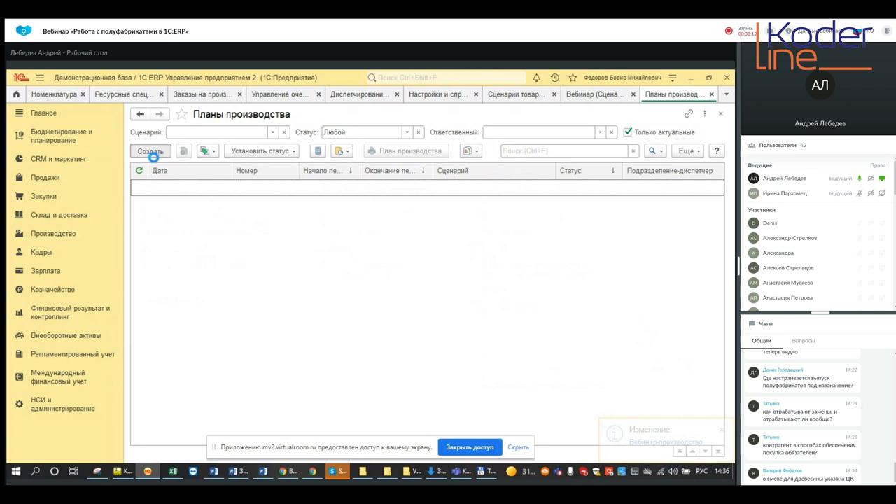
{"action": "left_click", "coordinate": [233, 236]}
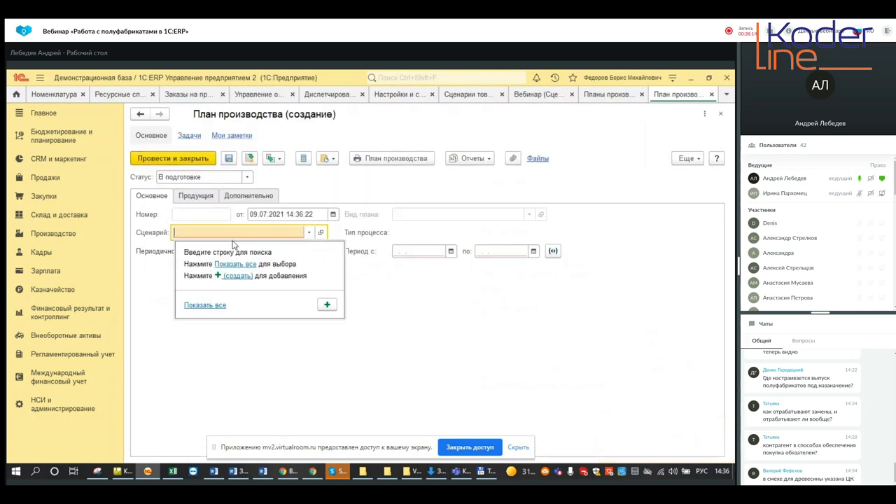
{"action": "type", "text": "ве"}
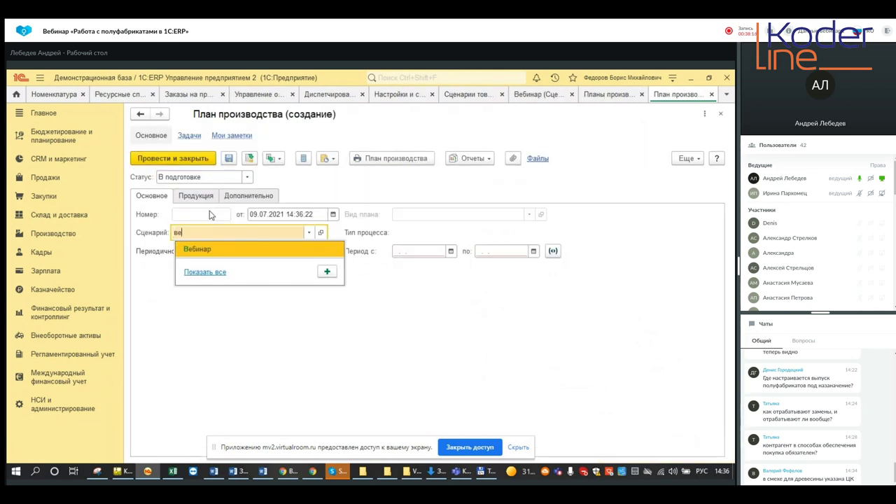
{"action": "left_click", "coordinate": [233, 249]}
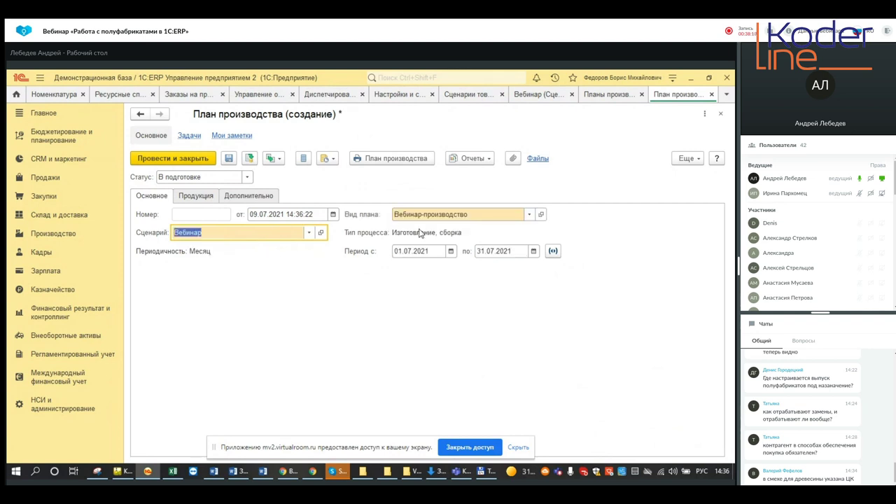
Add the product Стол деревянный to the production plan with unit шт and quantity 20.
{"action": "left_click", "coordinate": [199, 197]}
{"action": "left_click", "coordinate": [168, 217]}
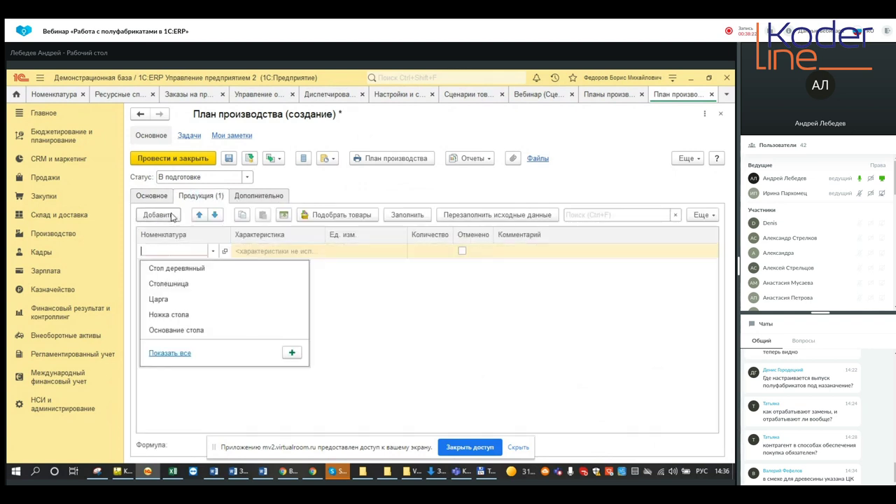
{"action": "key", "text": "Down"}
{"action": "key", "text": "Return"}
{"action": "left_click", "coordinate": [371, 254]}
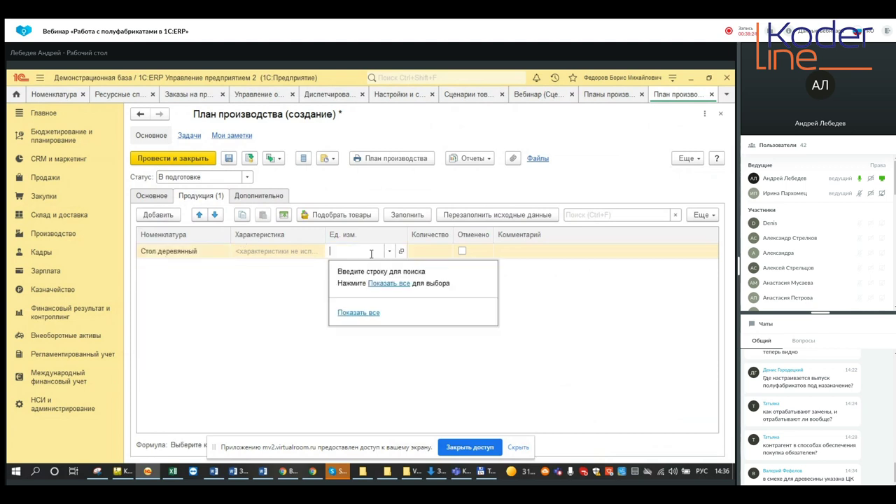
{"action": "left_click", "coordinate": [273, 273]}
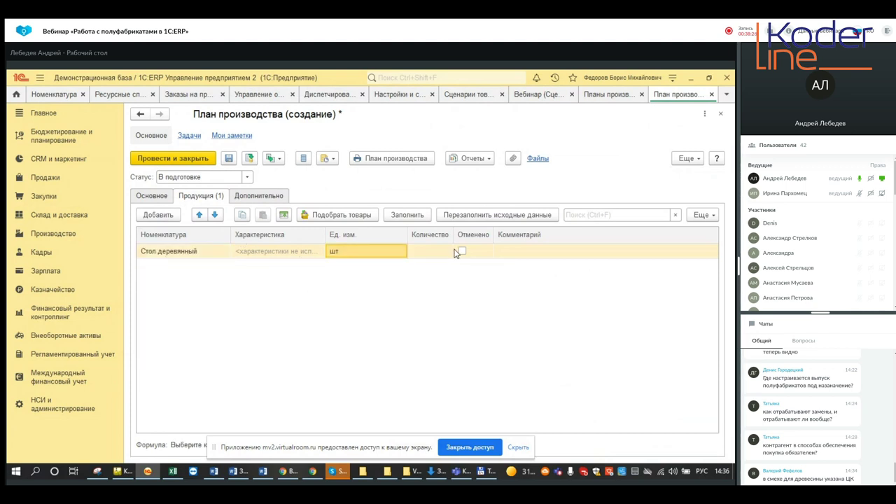
{"action": "left_click", "coordinate": [428, 256]}
{"action": "left_click", "coordinate": [427, 256]}
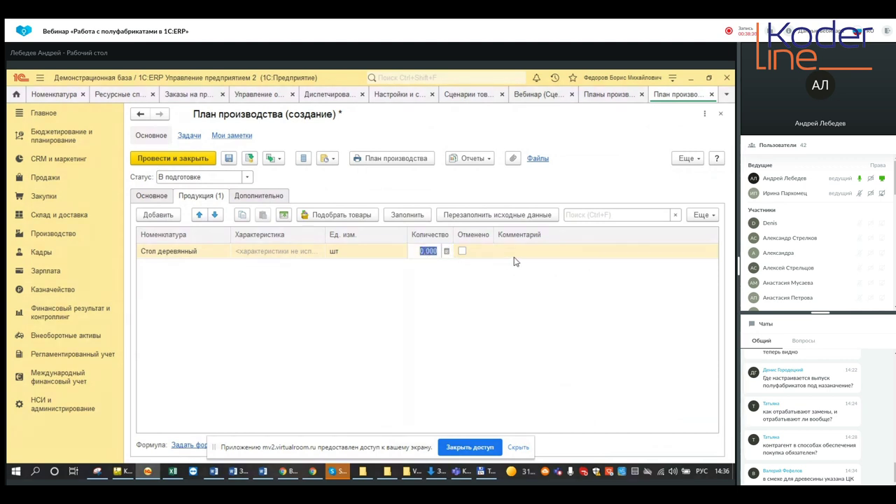
{"action": "type", "text": "20"}
{"action": "key", "text": "Return"}
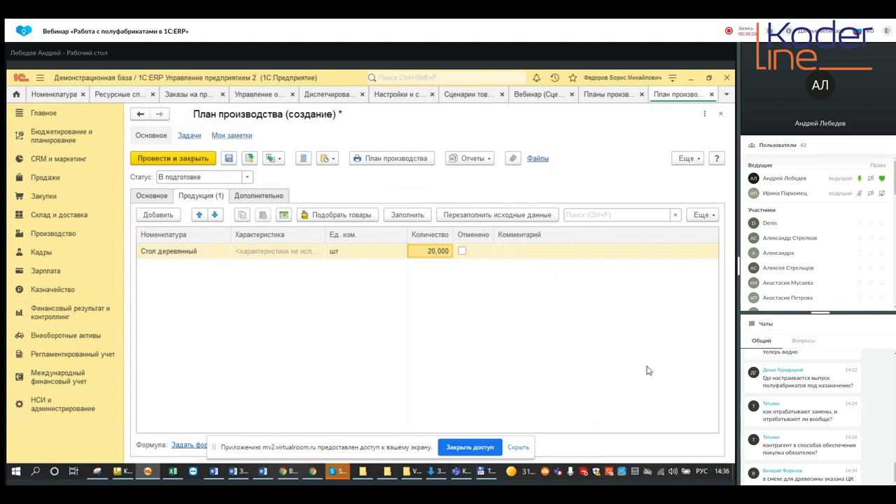
Set the production plan's status to В работе and post the document.
{"action": "left_click", "coordinate": [246, 176]}
{"action": "left_click", "coordinate": [213, 239]}
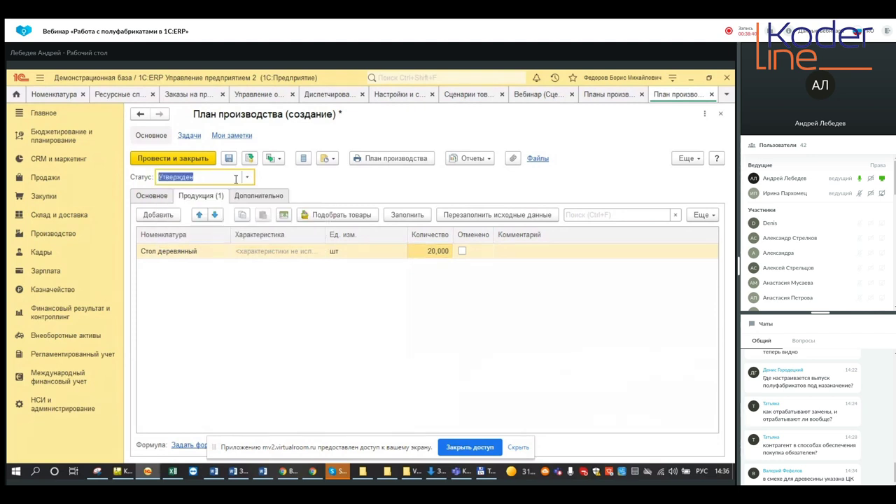
{"action": "left_click", "coordinate": [249, 177]}
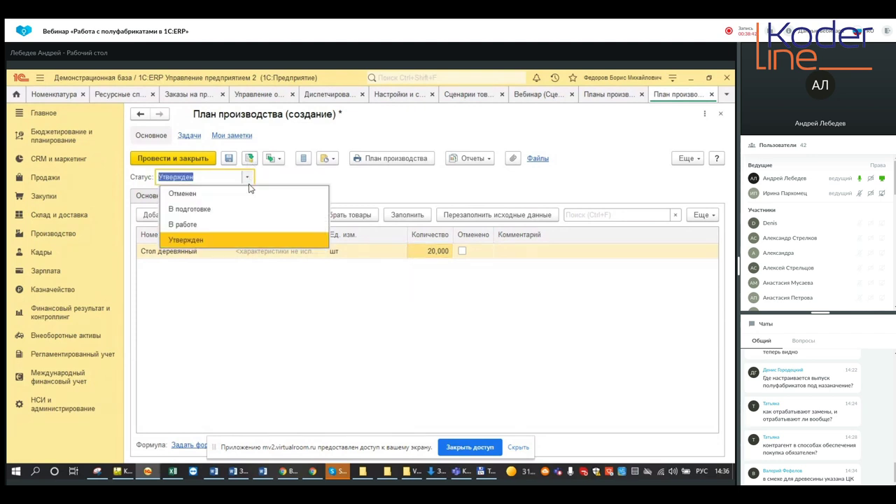
{"action": "left_click", "coordinate": [223, 220]}
{"action": "left_click", "coordinate": [251, 159]}
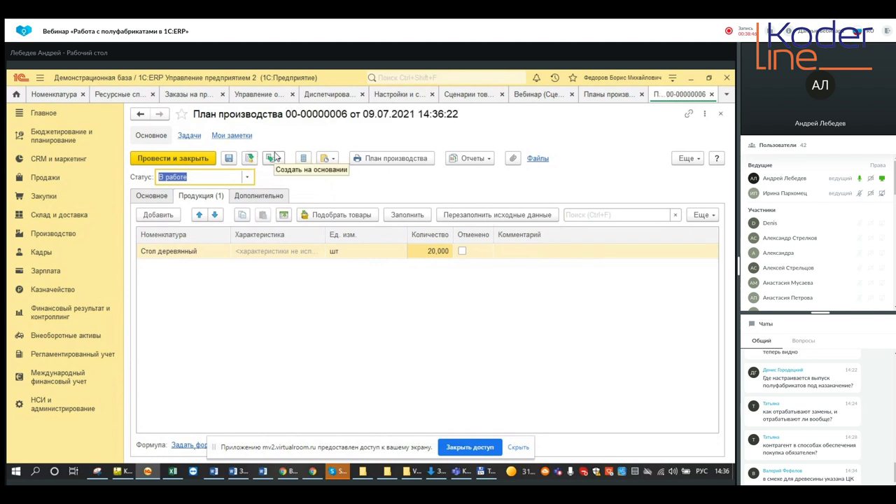
Set the production plan's status to Утвержден and post the document.
{"action": "left_click", "coordinate": [246, 177]}
{"action": "left_click", "coordinate": [206, 236]}
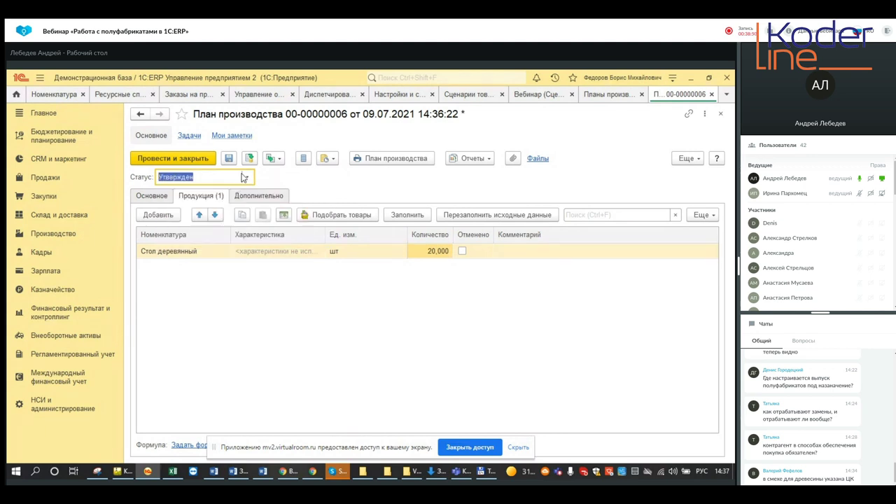
{"action": "left_click", "coordinate": [249, 159]}
Try to generate the Потребность в материалах report for the production plan and read its message.
{"action": "left_click", "coordinate": [498, 160]}
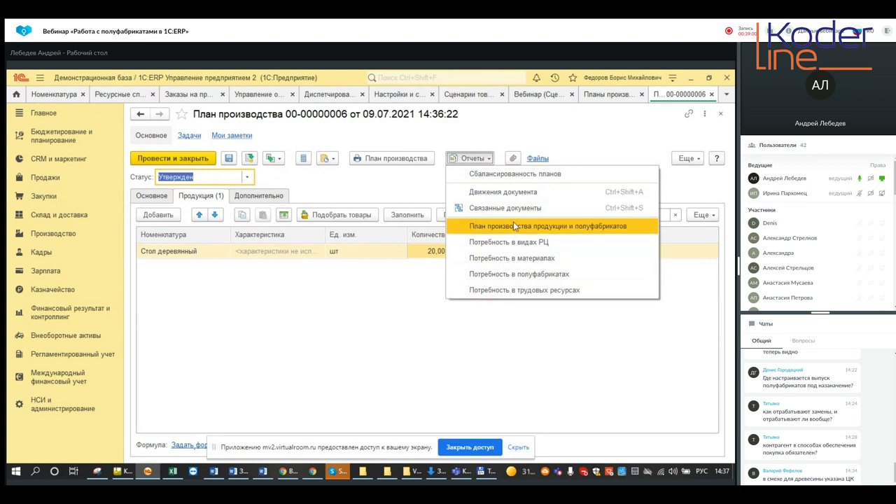
{"action": "left_click", "coordinate": [530, 260]}
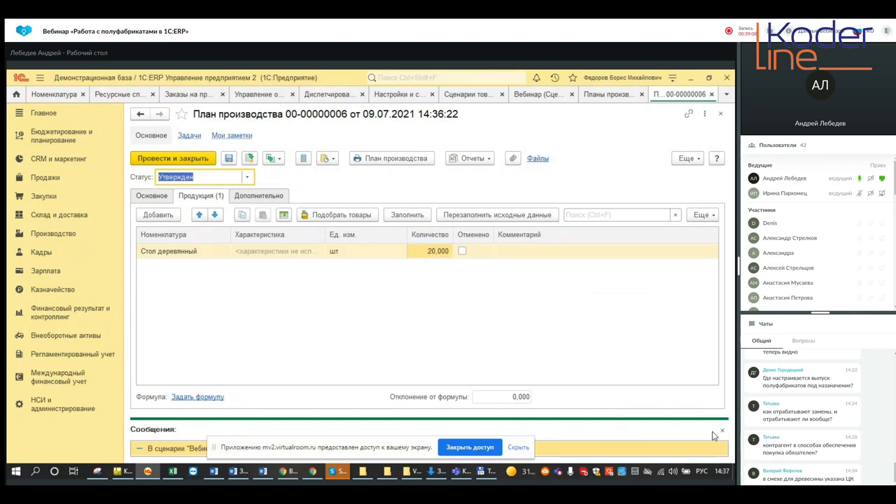
{"action": "double_click", "coordinate": [182, 446]}
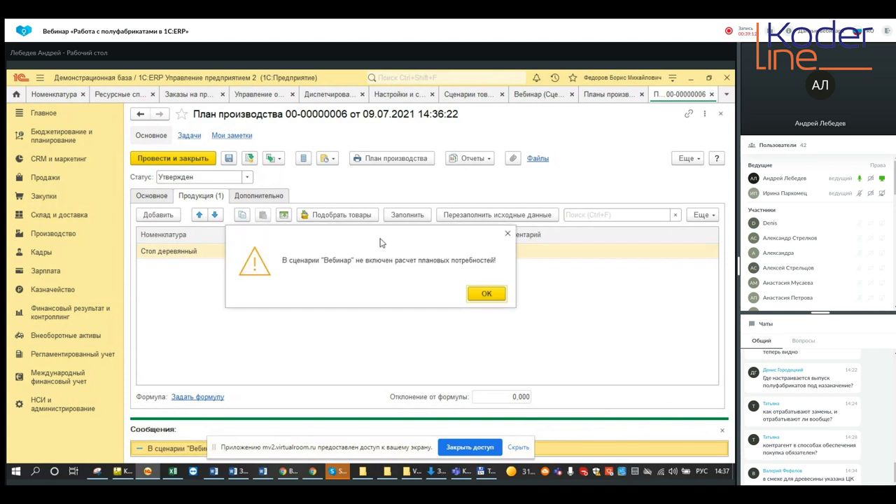
{"action": "left_click", "coordinate": [486, 294]}
Open the plan's Вебинар scenario, check its main settings and plan structure, and open the plan type Вебинар-производство.
{"action": "left_click", "coordinate": [147, 198]}
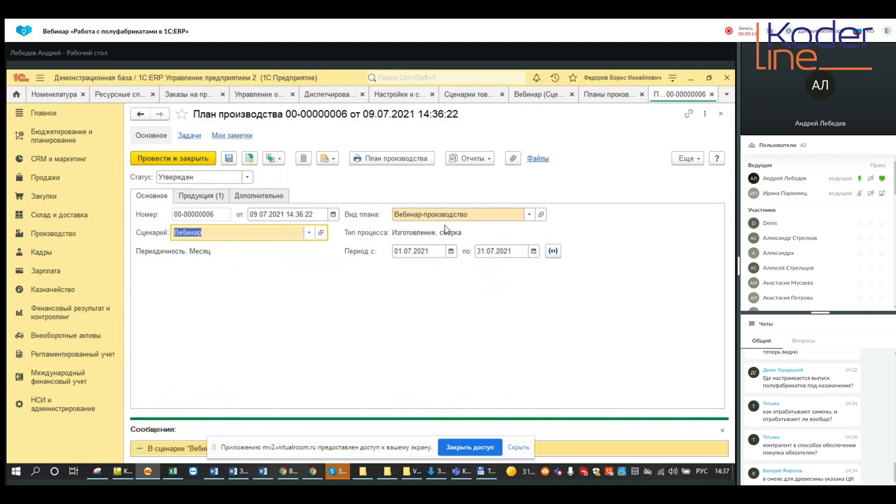
{"action": "left_click", "coordinate": [320, 232]}
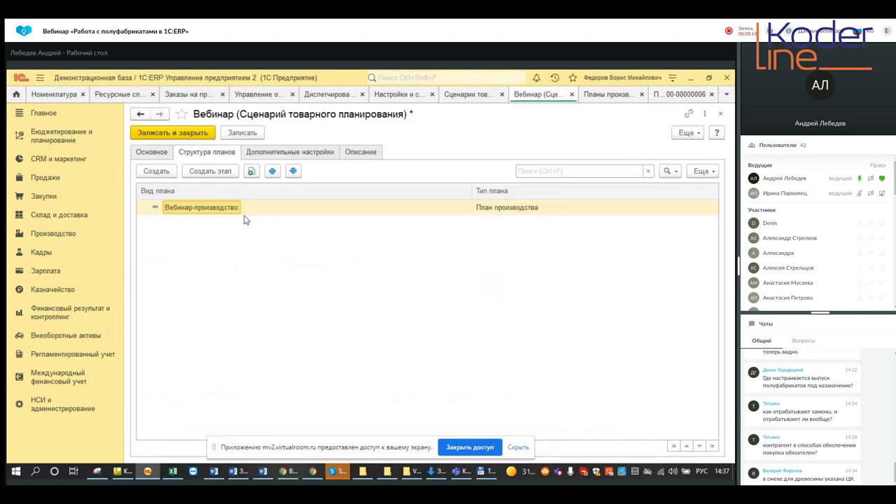
{"action": "left_click", "coordinate": [163, 156]}
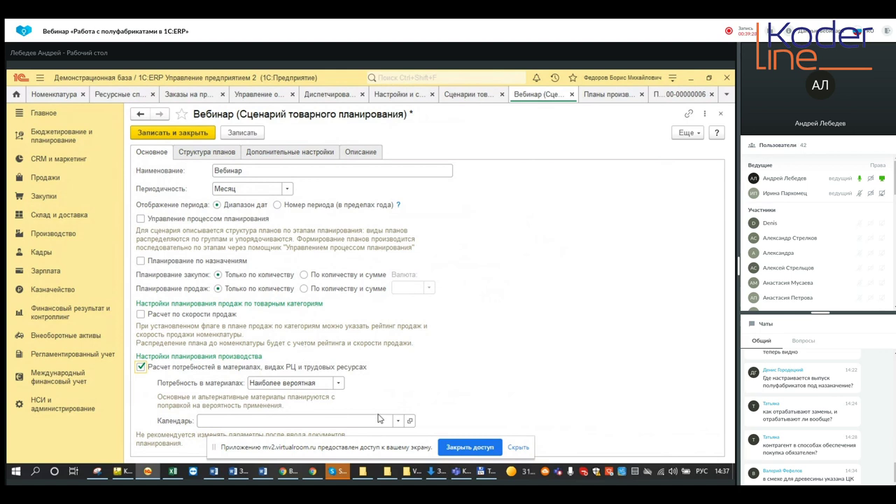
{"action": "left_click", "coordinate": [209, 152]}
{"action": "double_click", "coordinate": [202, 209]}
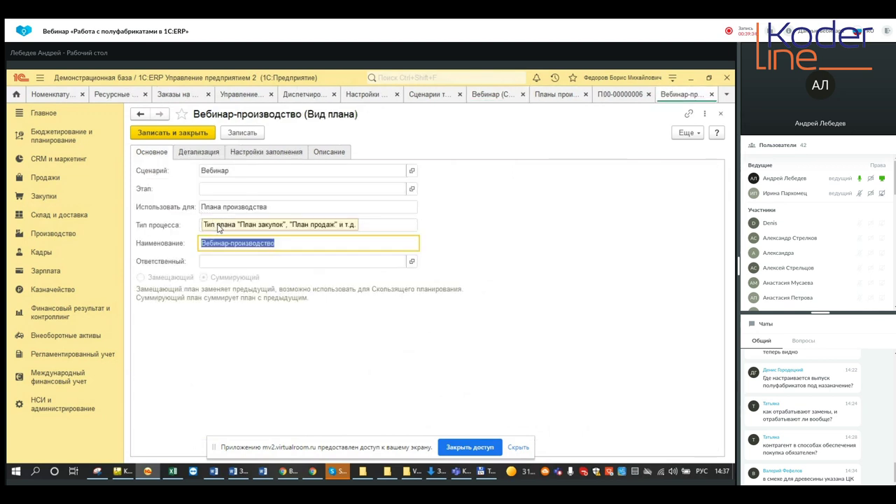
Examine the detailing, fill settings and description of the Вебинар-производство plan type, and close it without changes.
{"action": "left_click", "coordinate": [203, 152]}
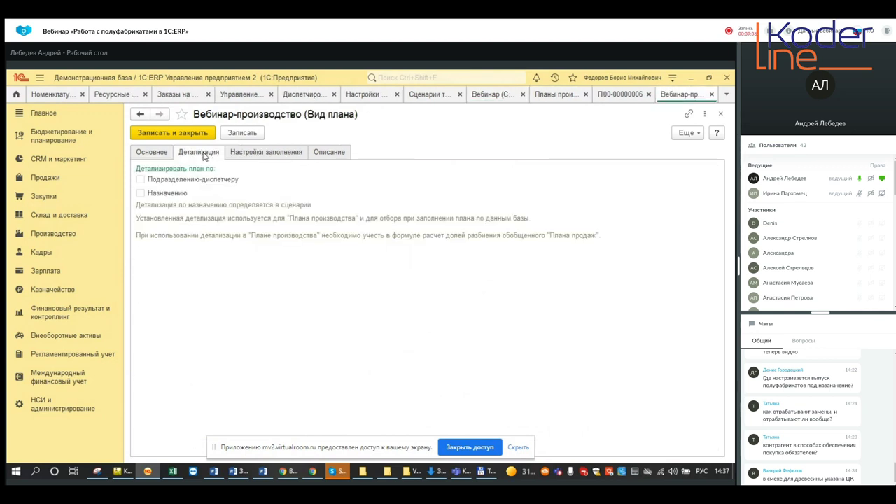
{"action": "left_click", "coordinate": [247, 154]}
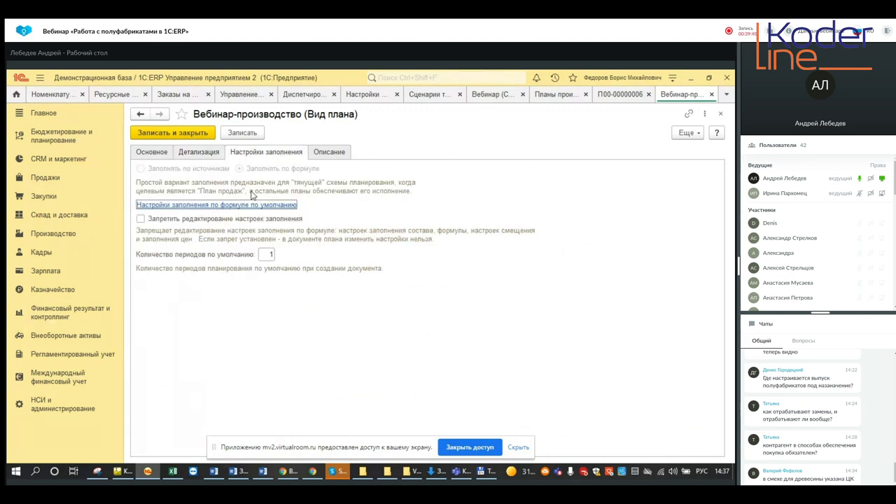
{"action": "left_click", "coordinate": [319, 155]}
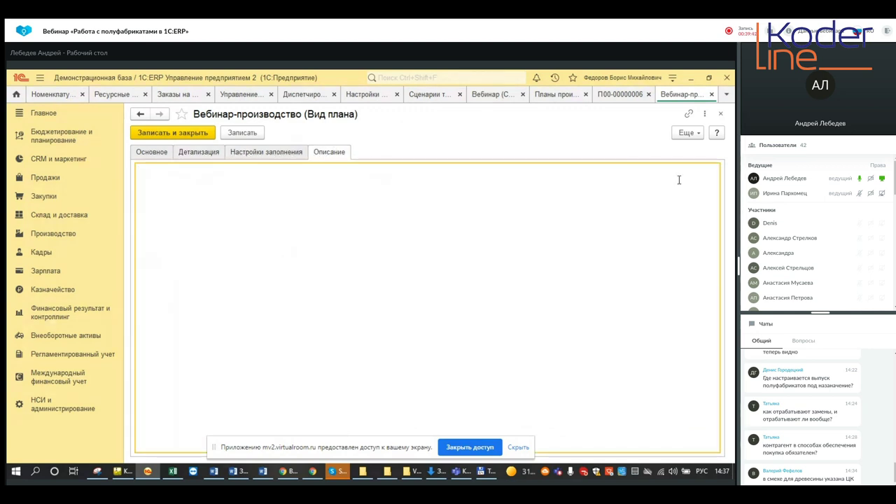
{"action": "left_click", "coordinate": [279, 153]}
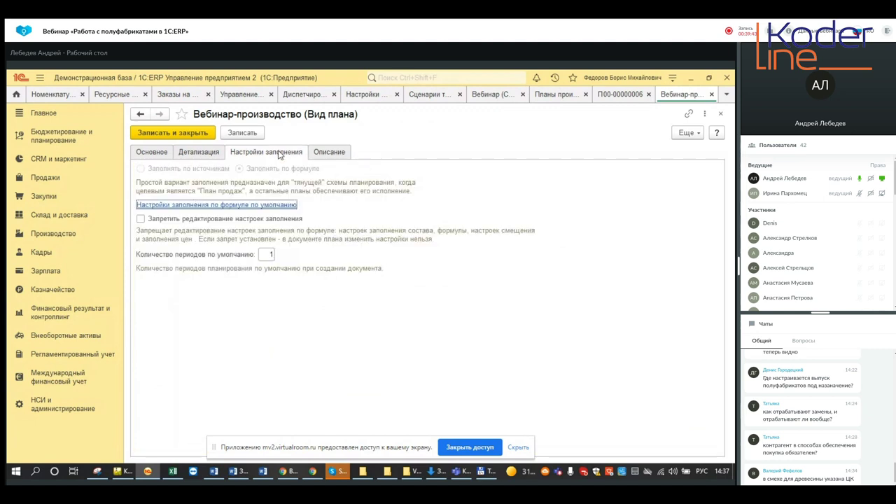
{"action": "left_click", "coordinate": [195, 154]}
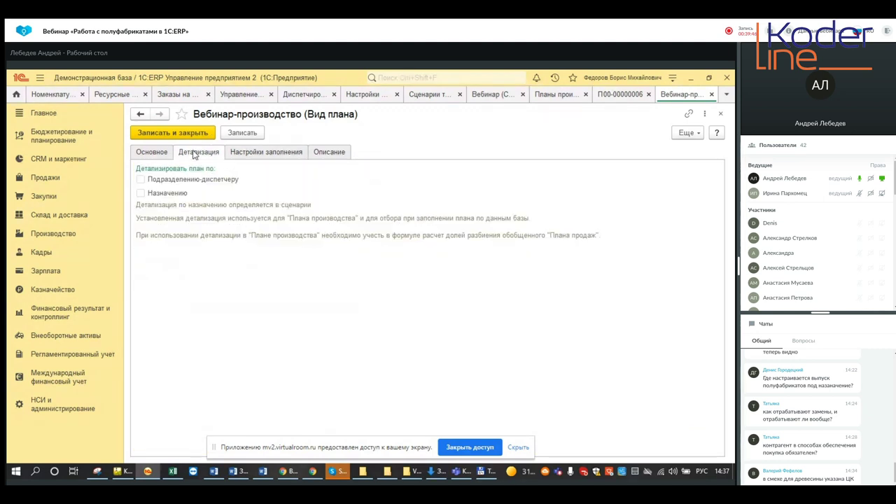
{"action": "left_click", "coordinate": [164, 154]}
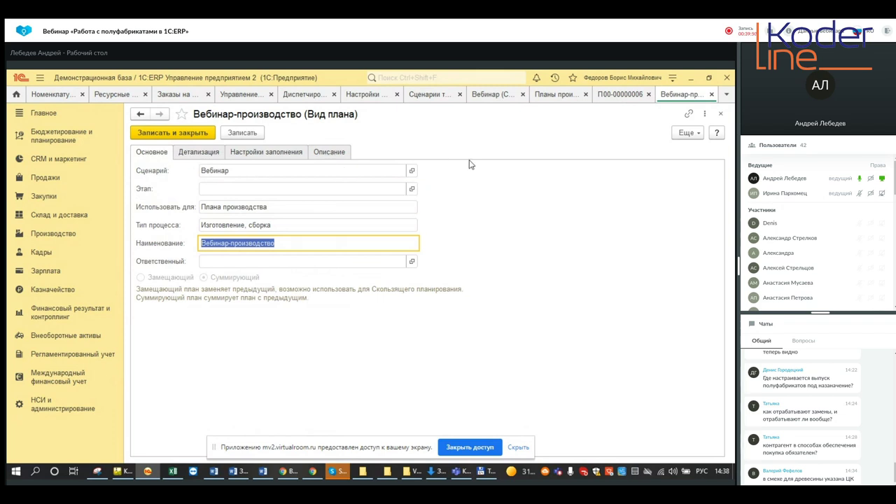
{"action": "left_click", "coordinate": [720, 114]}
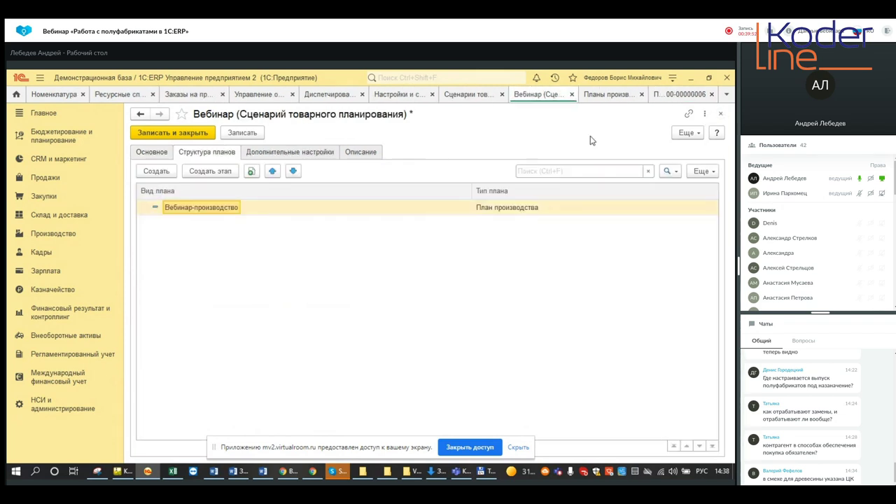
Review the Вебинар scenario's main settings, additional settings and description, and save and close the scenario.
{"action": "left_click", "coordinate": [155, 153]}
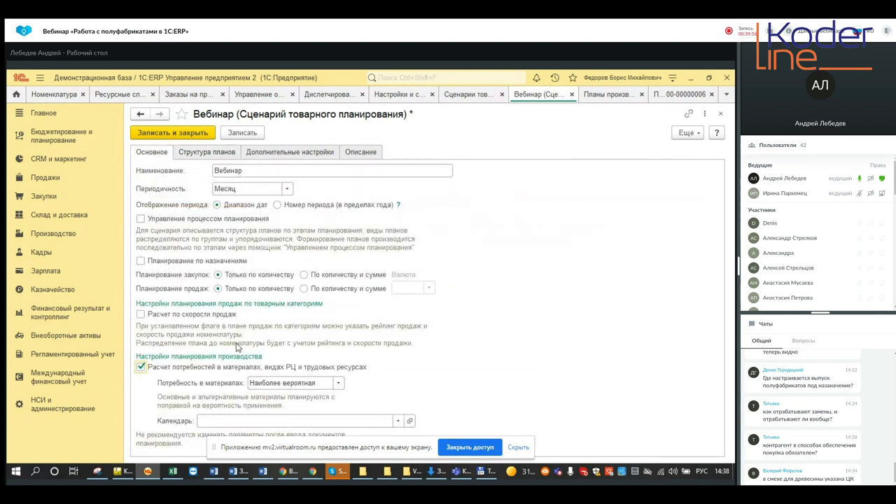
{"action": "left_click", "coordinate": [320, 152]}
{"action": "left_click", "coordinate": [359, 152]}
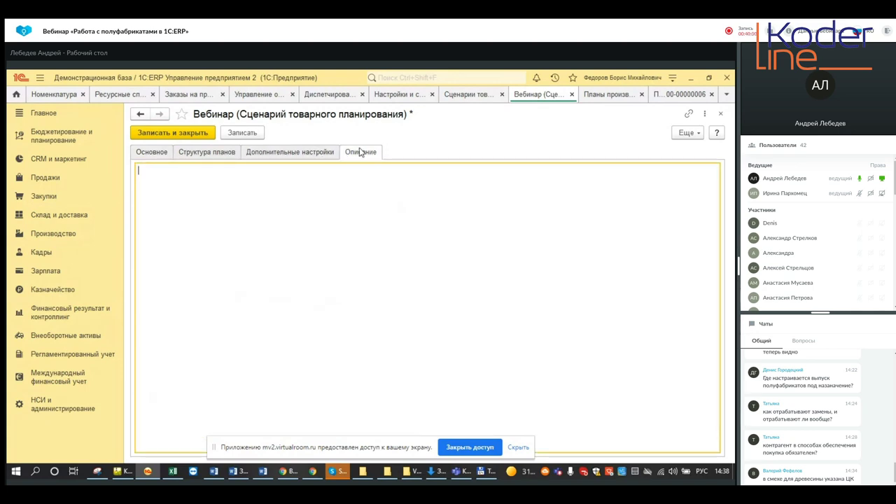
{"action": "left_click", "coordinate": [157, 151]}
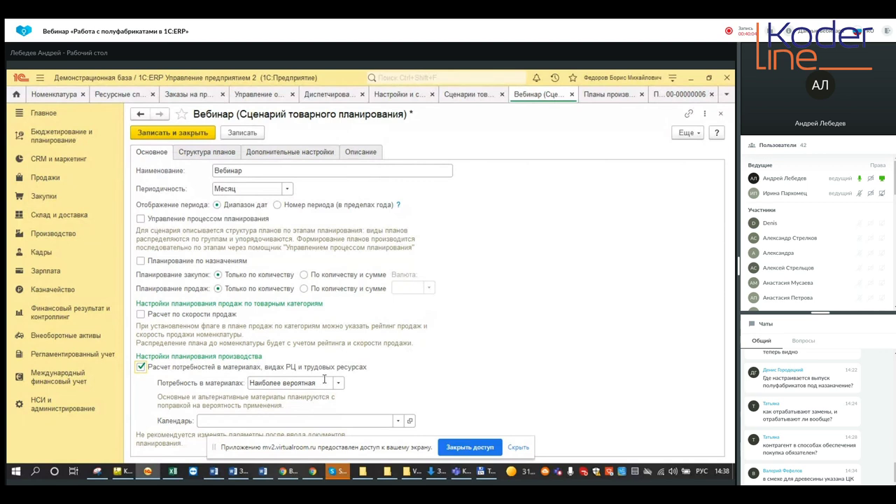
{"action": "left_click", "coordinate": [170, 137]}
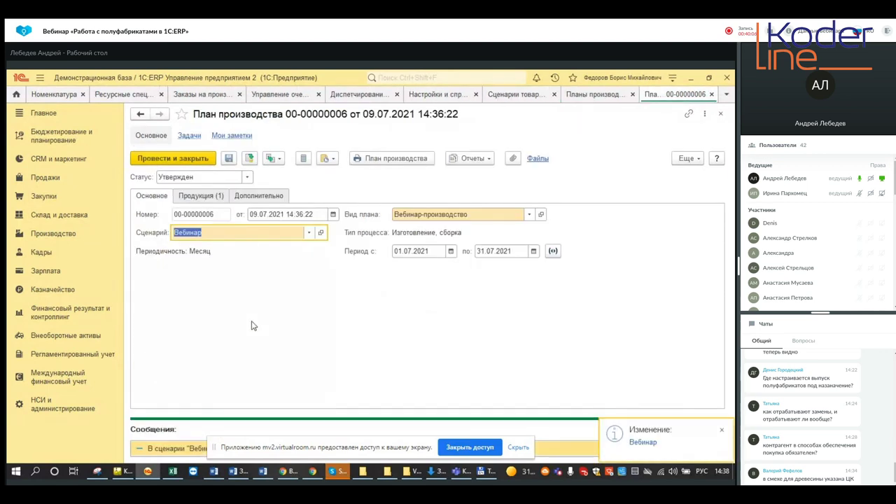
Recheck the plan's message about the scenario, reopen the Вебинар scenario, unlock its fields for editing and save it again.
{"action": "left_click", "coordinate": [162, 450]}
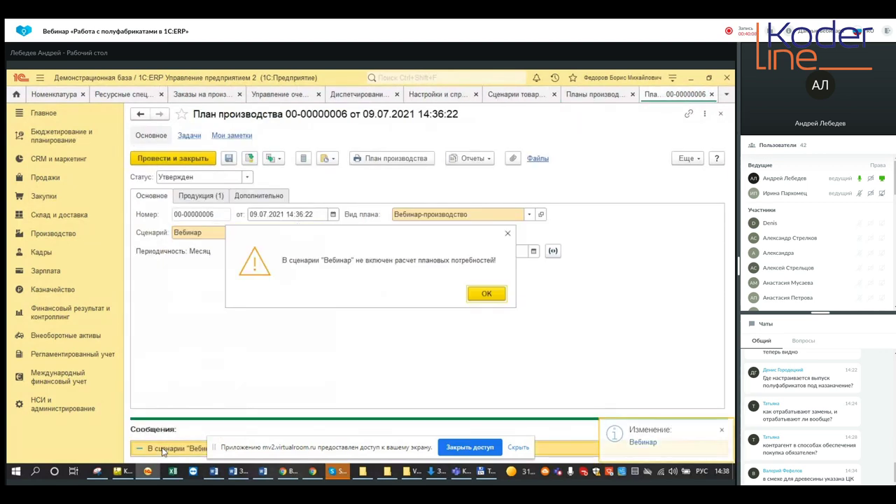
{"action": "left_click", "coordinate": [487, 294]}
{"action": "left_click", "coordinate": [320, 232]}
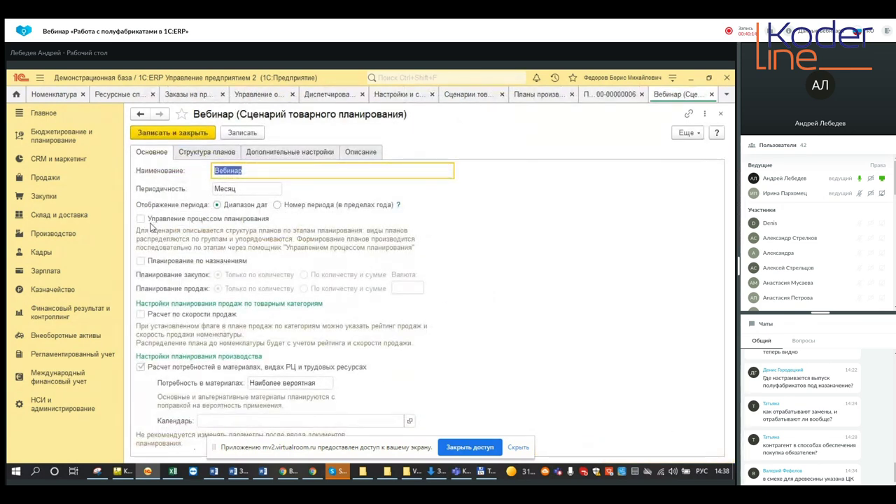
{"action": "left_click", "coordinate": [686, 132]}
{"action": "left_click", "coordinate": [635, 244]}
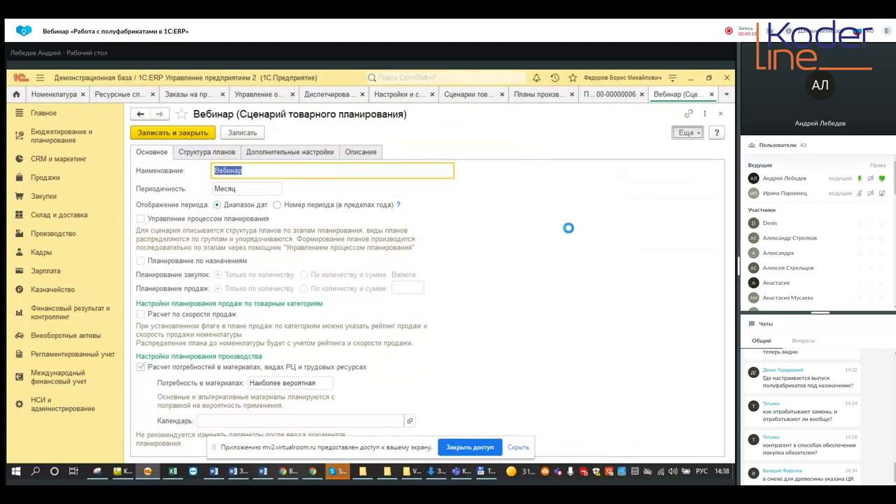
{"action": "left_click", "coordinate": [298, 178]}
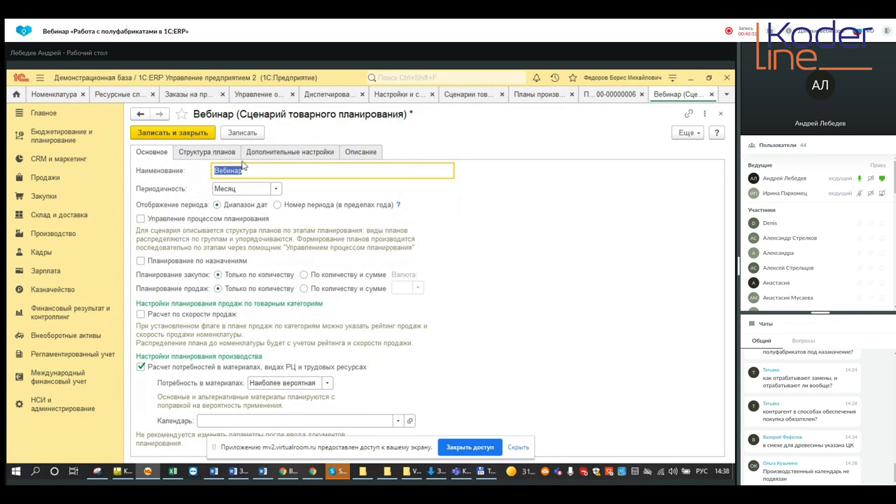
{"action": "left_click", "coordinate": [238, 134]}
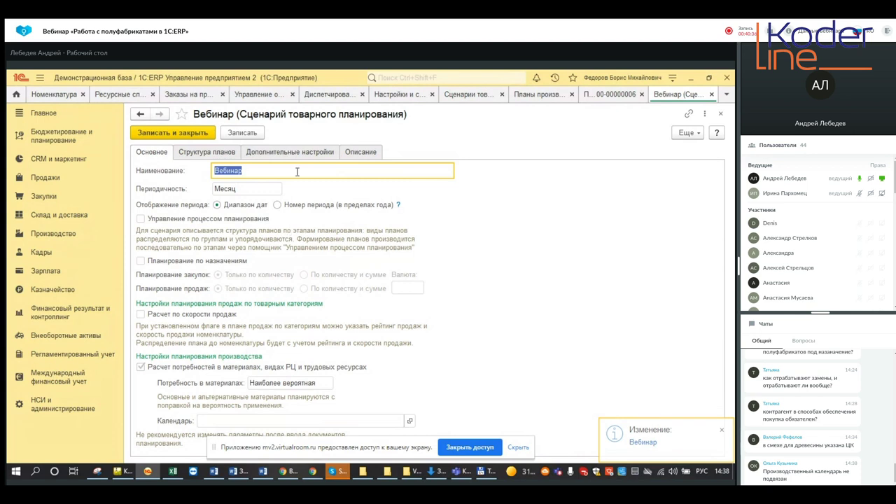
Check the Вебинар scenario's plan structure, then save and close it and recheck its main settings from the production plan.
{"action": "left_click", "coordinate": [206, 151]}
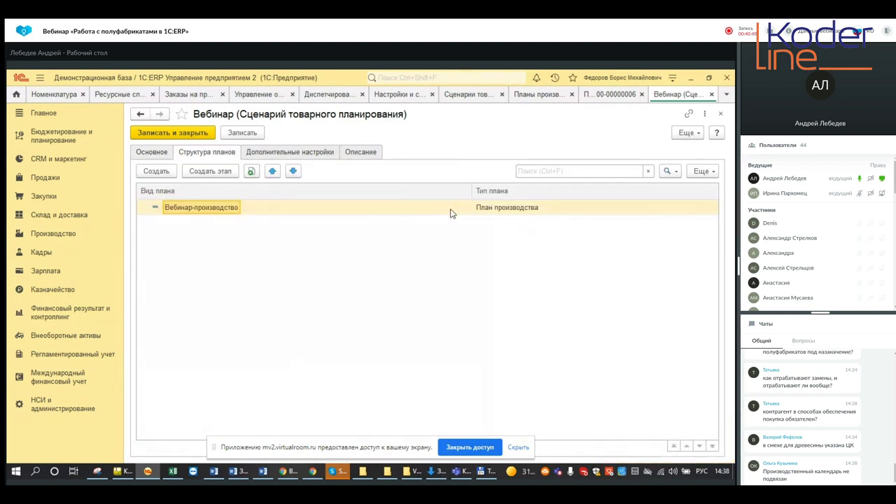
{"action": "left_click", "coordinate": [201, 133]}
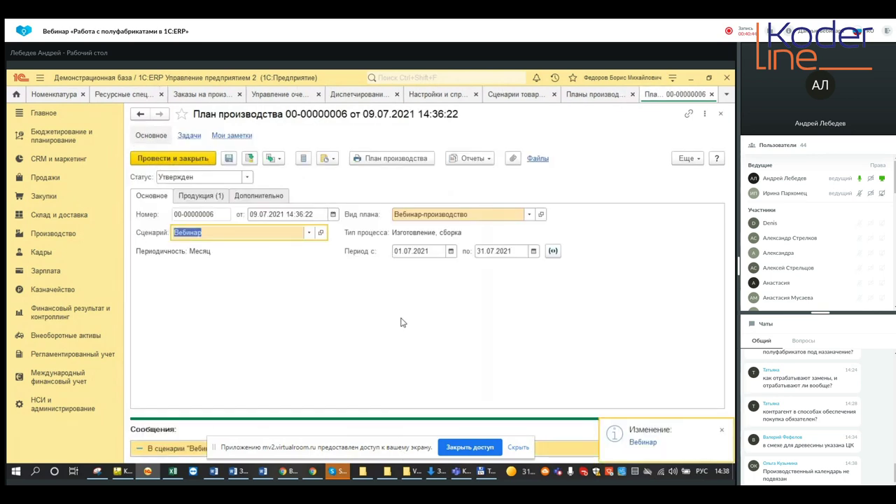
{"action": "left_click", "coordinate": [319, 232]}
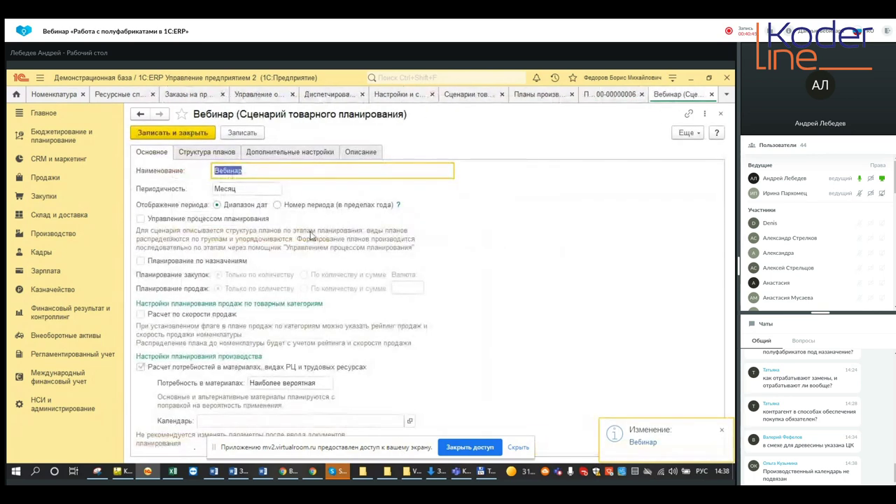
{"action": "left_click", "coordinate": [711, 94]}
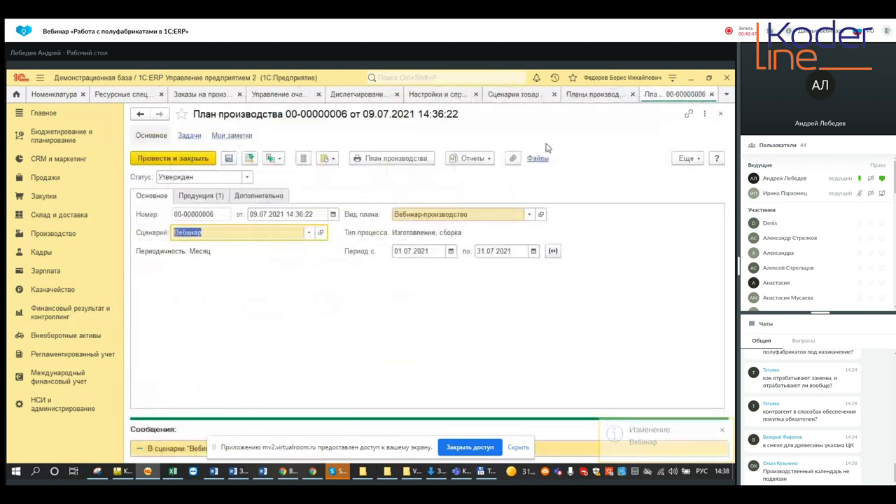
Reselect the Вебинар scenario in the production plan, update the fill rule and post the document.
{"action": "left_click", "coordinate": [309, 233]}
{"action": "left_click", "coordinate": [217, 256]}
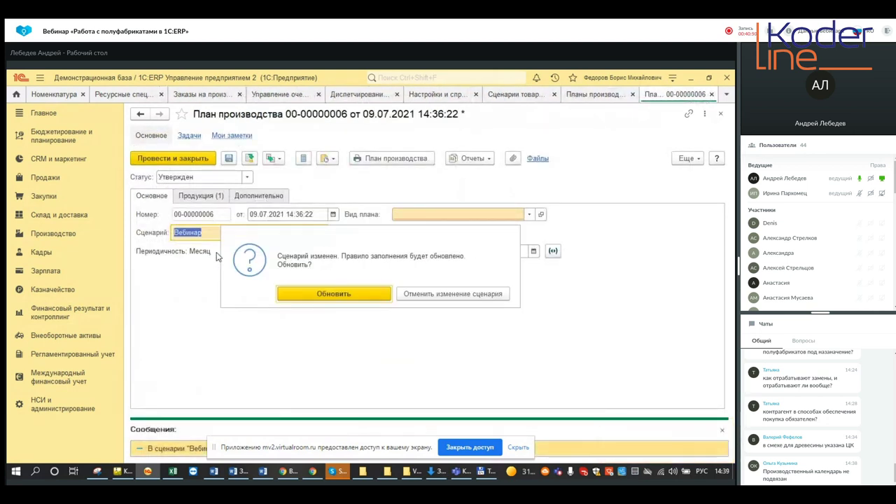
{"action": "left_click", "coordinate": [332, 295]}
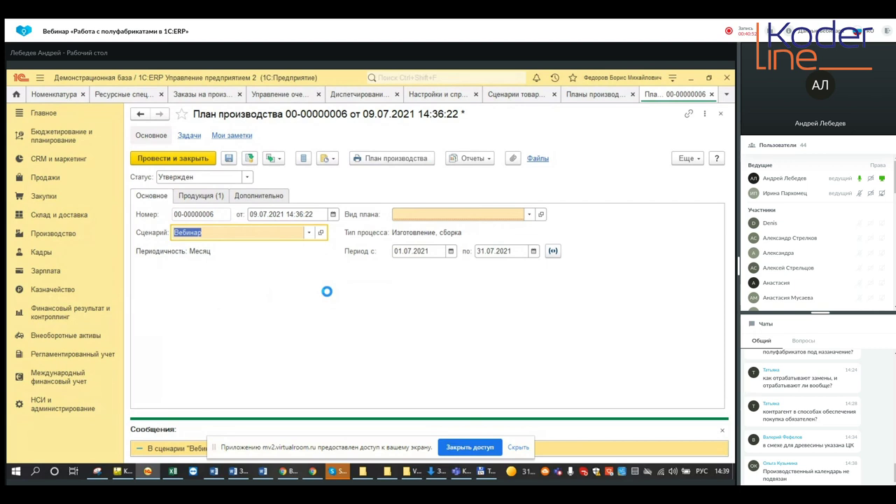
{"action": "left_click", "coordinate": [190, 196]}
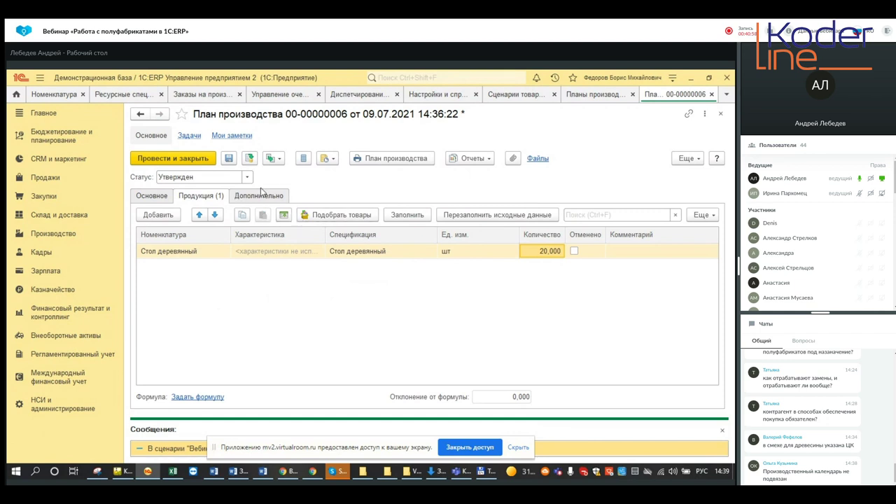
{"action": "left_click", "coordinate": [249, 159]}
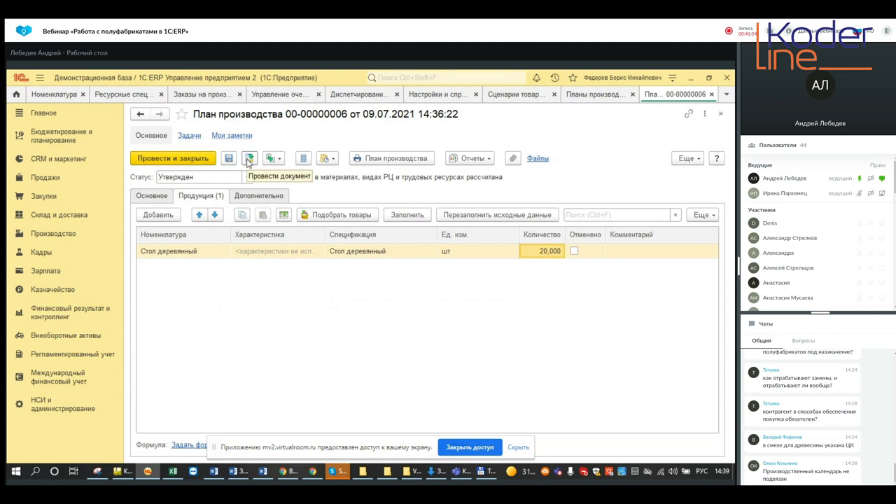
Generate the Потребность в материалах report for the production plan, examine the quantities of Древесина and close the report.
{"action": "left_click", "coordinate": [476, 159]}
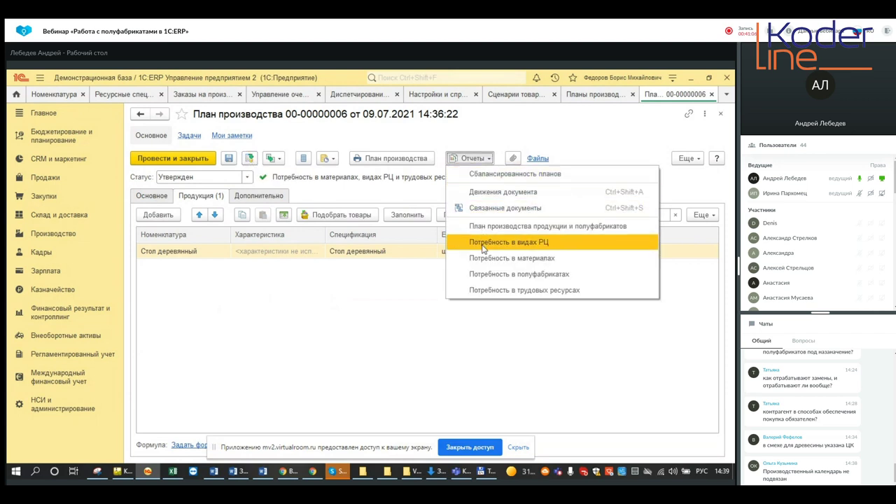
{"action": "left_click", "coordinate": [500, 258]}
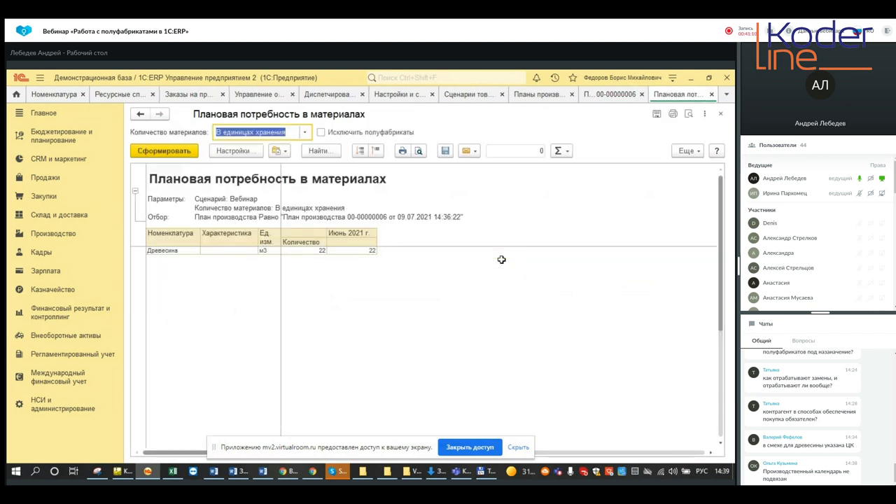
{"action": "mouse_move", "coordinate": [448, 280]}
{"action": "left_mouse_down"}
{"action": "mouse_move", "coordinate": [250, 156]}
{"action": "mouse_move", "coordinate": [301, 132]}
{"action": "left_mouse_up"}
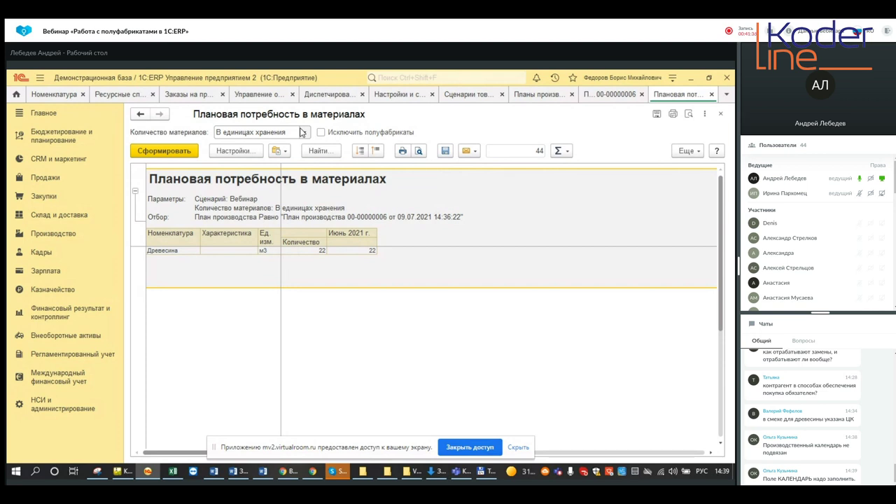
{"action": "left_click", "coordinate": [326, 249]}
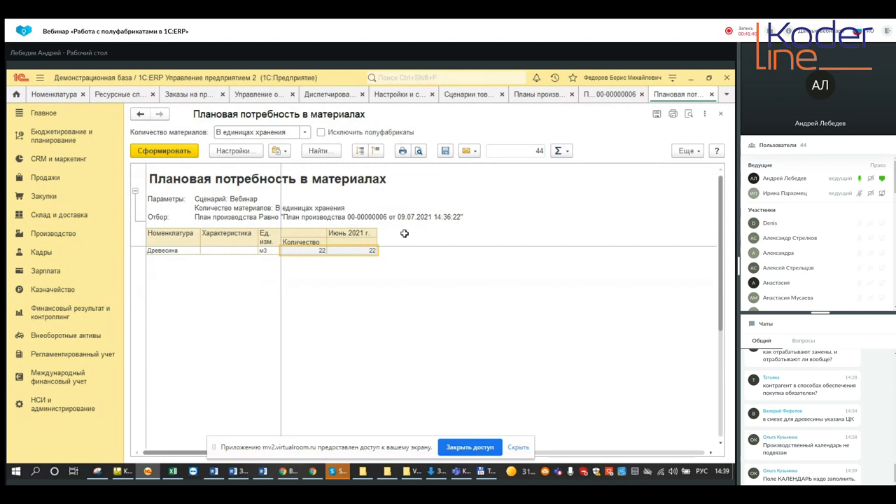
{"action": "left_click", "coordinate": [463, 312]}
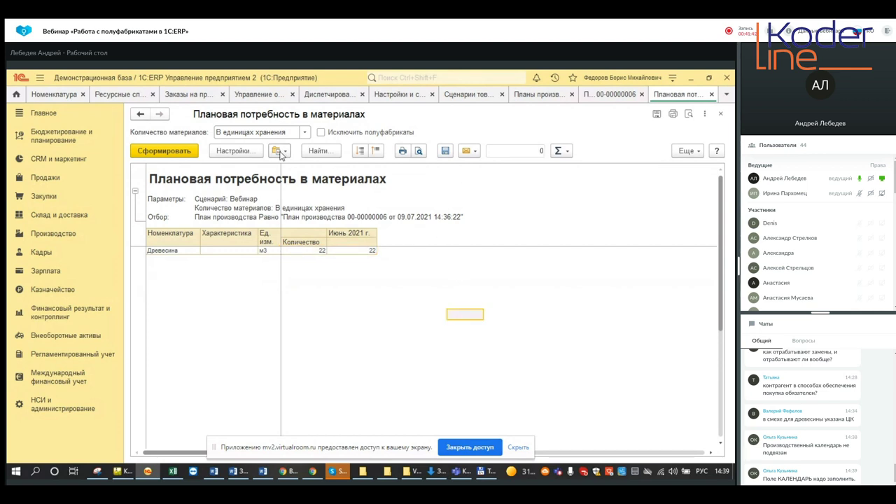
{"action": "left_click", "coordinate": [711, 94]}
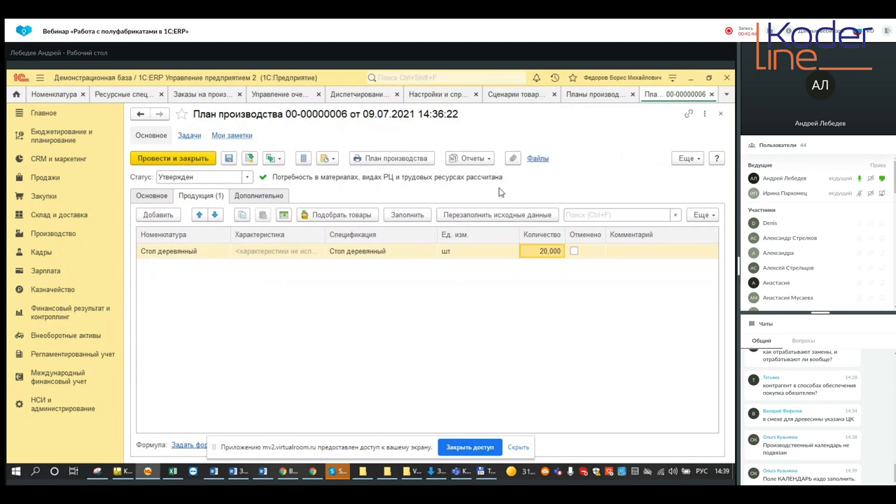
Generate the Потребность в полуфабрикатах report for the production plan, examine it and close it.
{"action": "left_click", "coordinate": [484, 164]}
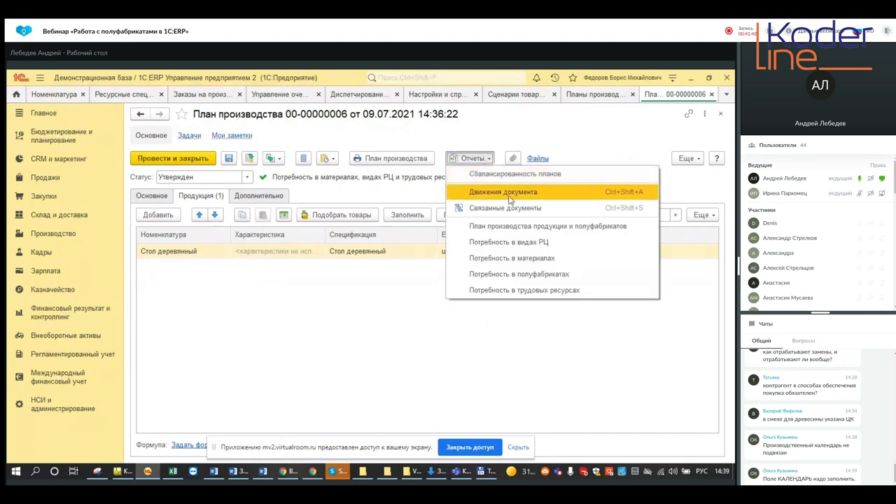
{"action": "left_click", "coordinate": [518, 274]}
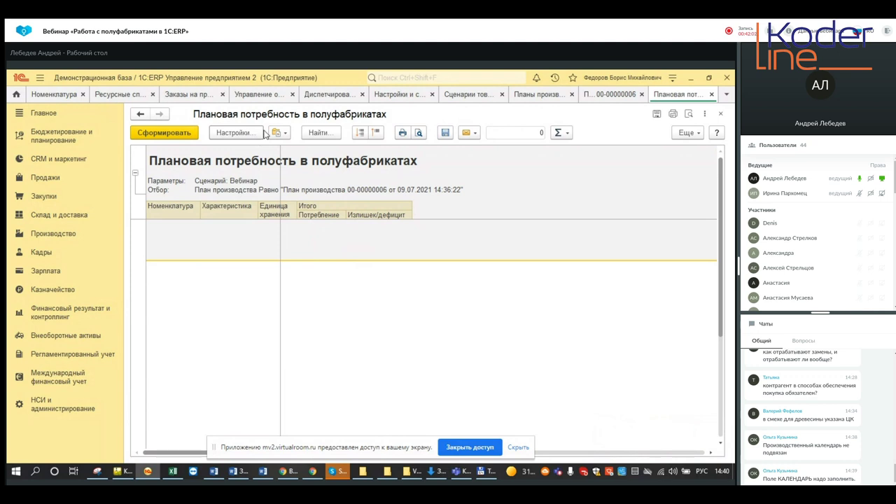
{"action": "left_click", "coordinate": [711, 94]}
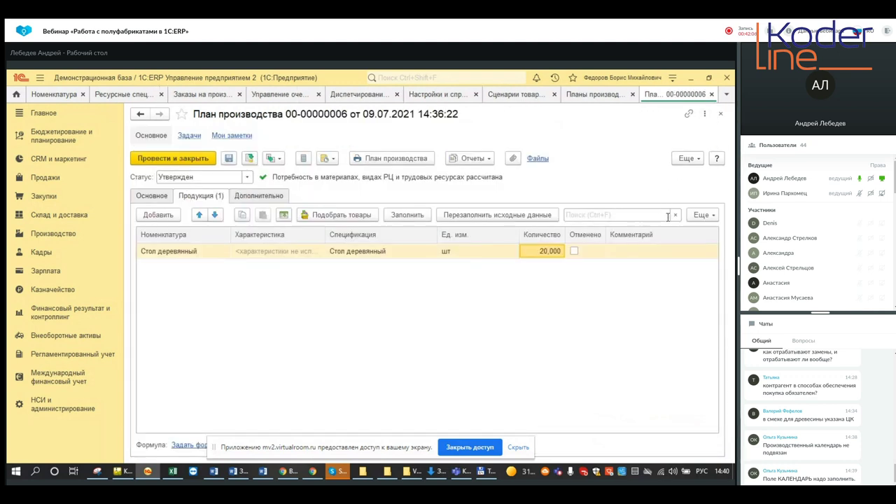
Run Запланировать полуфабрикаты for the product list containing Стол деревянный.
{"action": "left_click", "coordinate": [702, 215]}
{"action": "scroll", "coordinate": [635, 294], "scroll_direction": "down", "scroll_amount": 4}
{"action": "scroll", "coordinate": [634, 294], "scroll_direction": "down", "scroll_amount": 2}
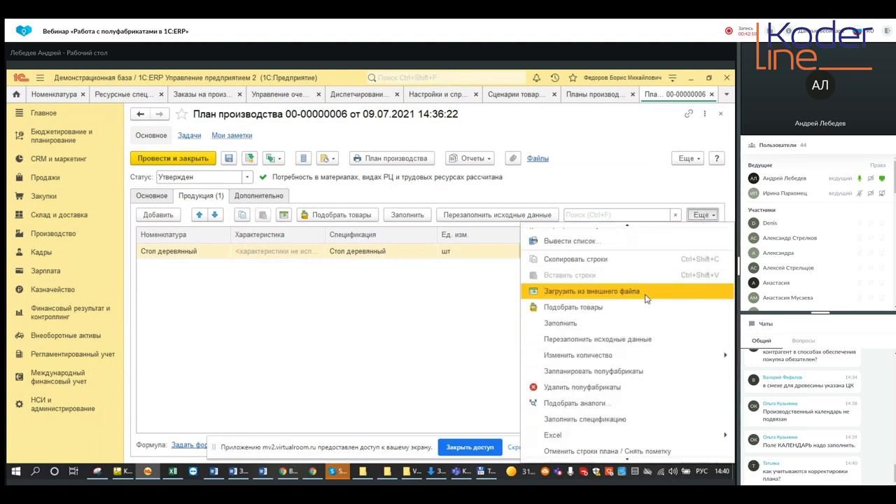
{"action": "left_click", "coordinate": [618, 374]}
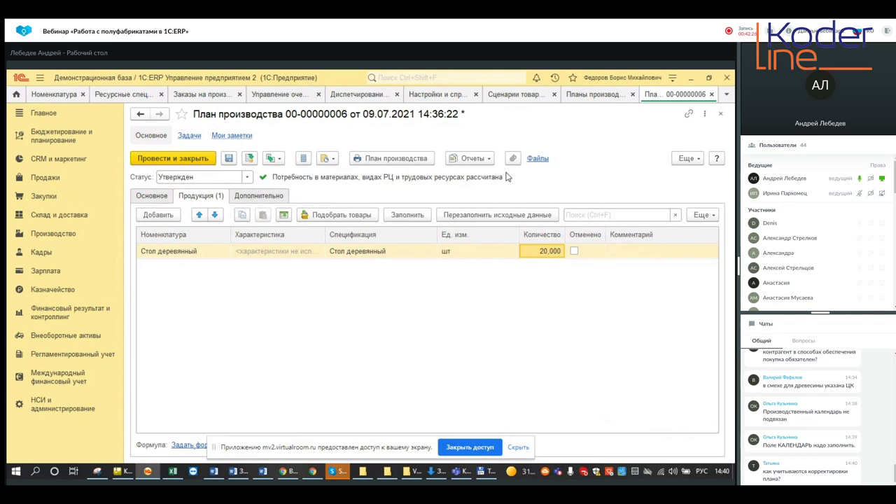
Close the production plan with its changes saved, and bring up the list of resource specifications (Ресурсные спецификации).
{"action": "left_click", "coordinate": [711, 95]}
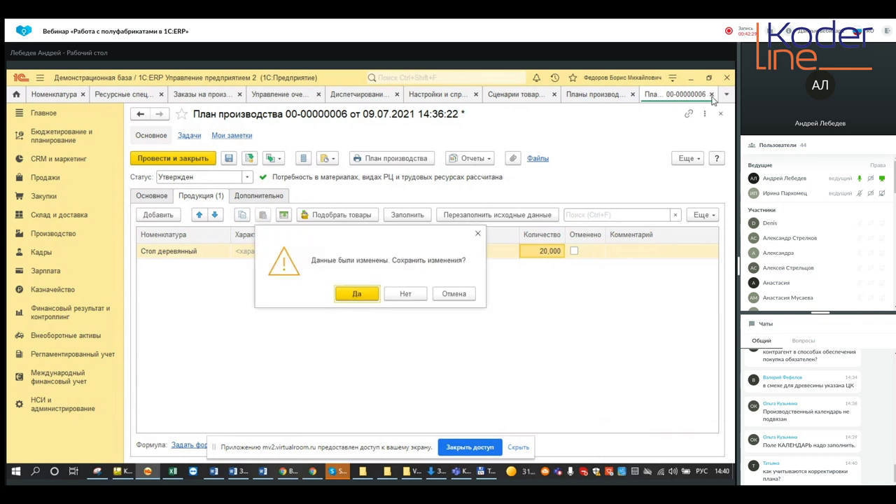
{"action": "left_click", "coordinate": [368, 295]}
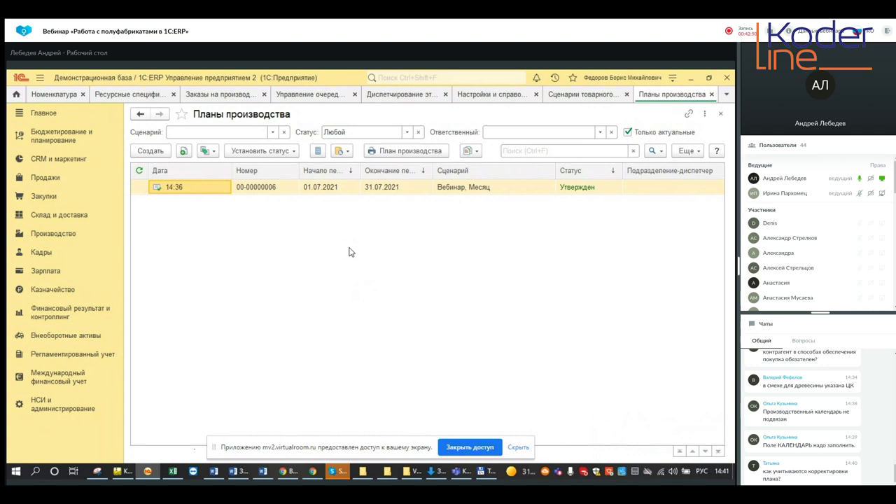
{"action": "left_click", "coordinate": [381, 95]}
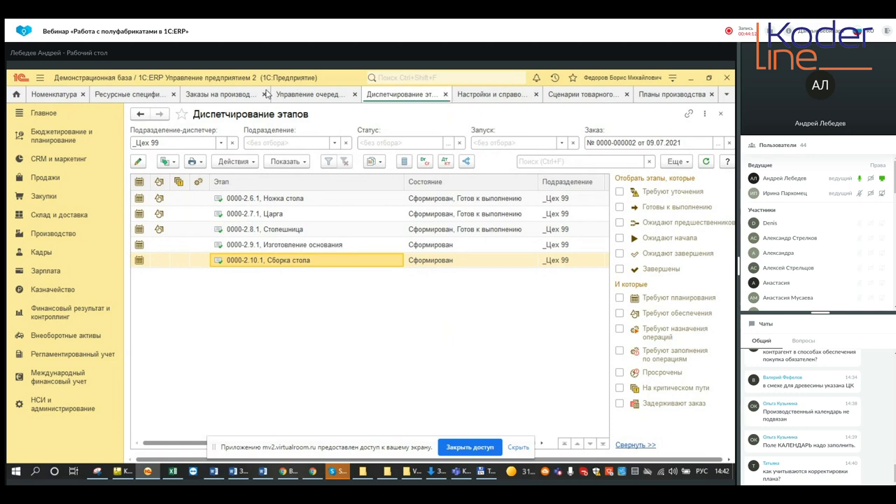
{"action": "left_click", "coordinate": [152, 99]}
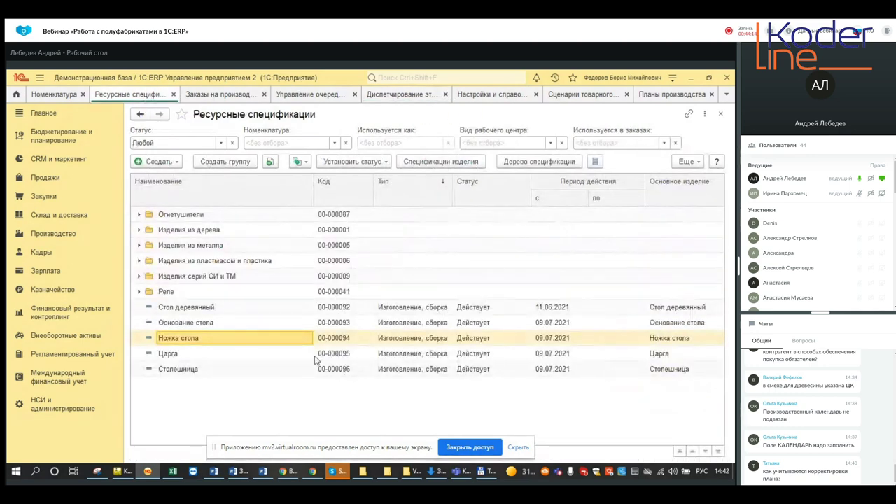
Open the Столешница resource specification, set its status to В разработке and examine its materials and works.
{"action": "left_click", "coordinate": [181, 370]}
{"action": "double_click", "coordinate": [181, 370]}
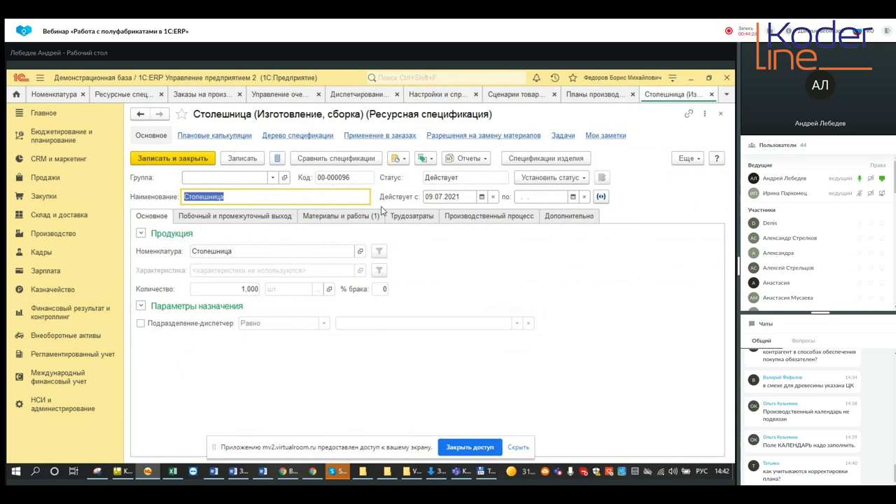
{"action": "left_click", "coordinate": [571, 177]}
{"action": "left_click", "coordinate": [558, 194]}
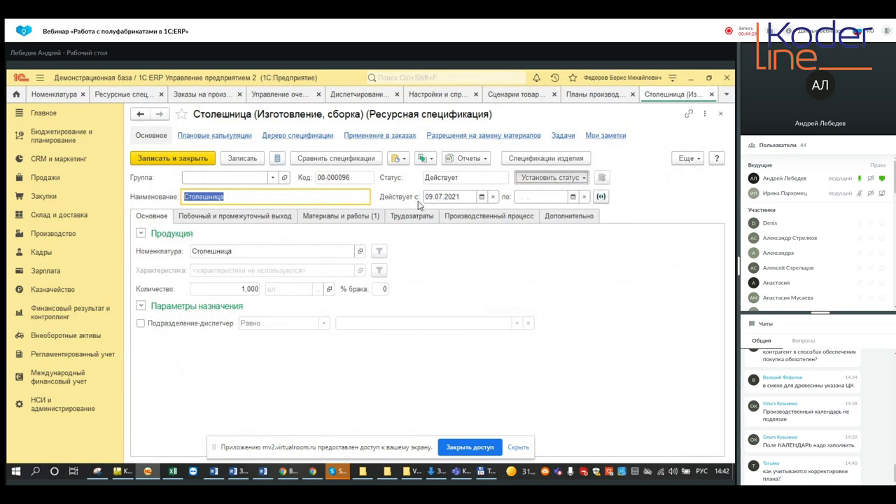
{"action": "left_click", "coordinate": [295, 244]}
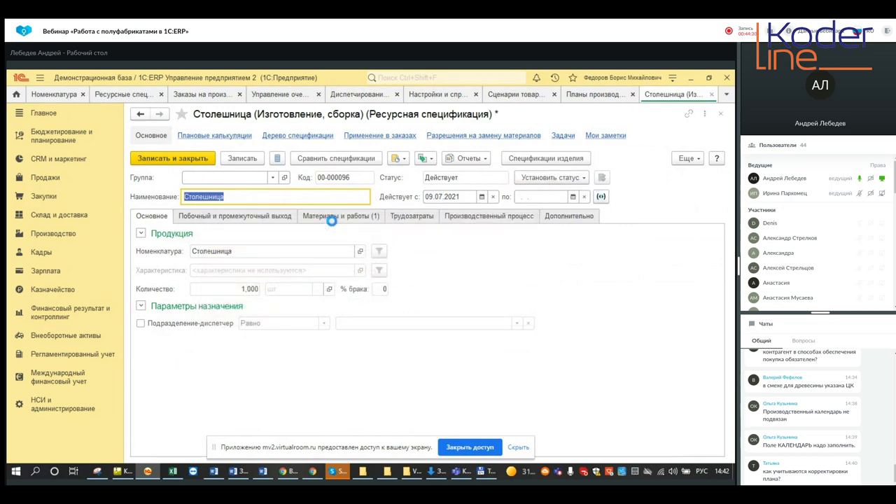
{"action": "left_click", "coordinate": [336, 219]}
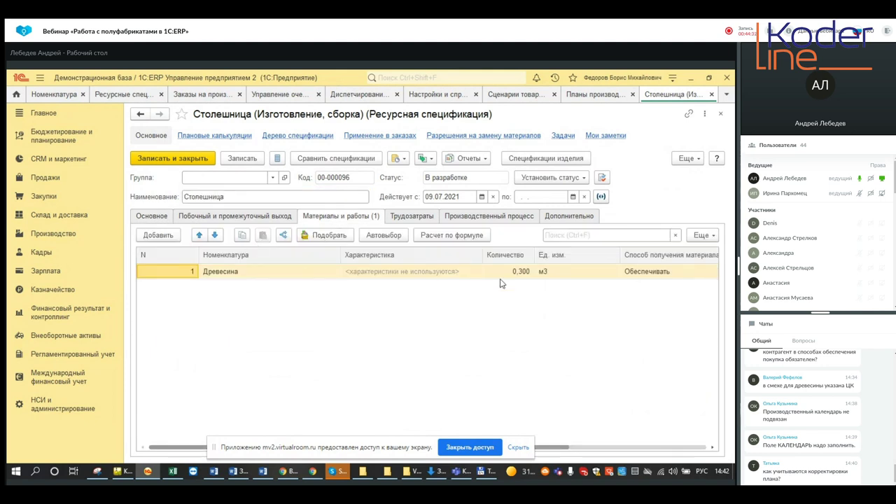
Return the Столешница specification to the status Действует, then save and close it.
{"action": "left_click", "coordinate": [551, 177]}
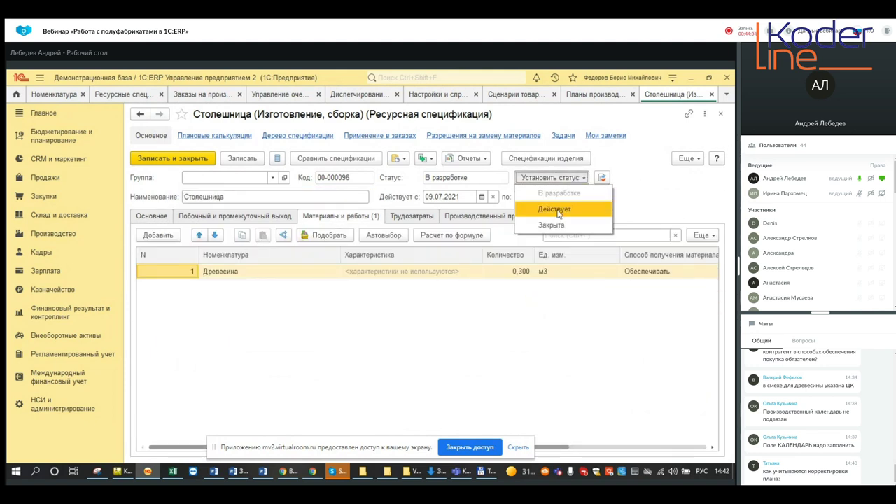
{"action": "left_click", "coordinate": [556, 213]}
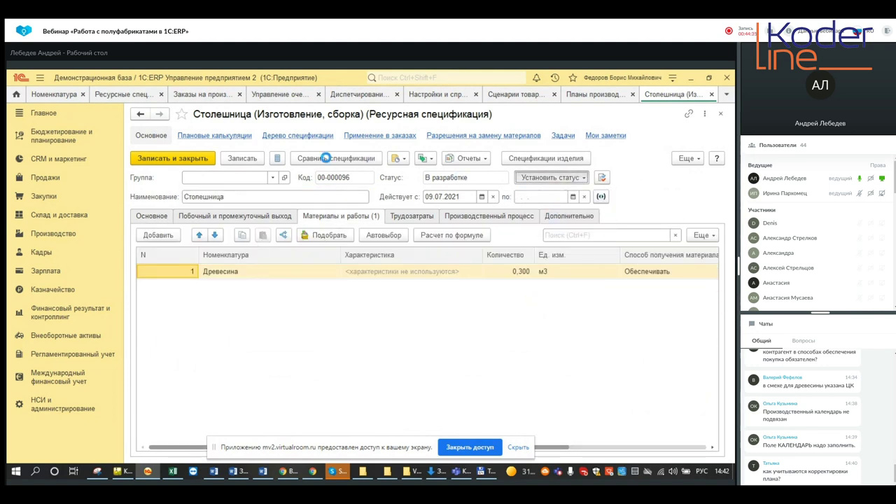
{"action": "left_click", "coordinate": [173, 160]}
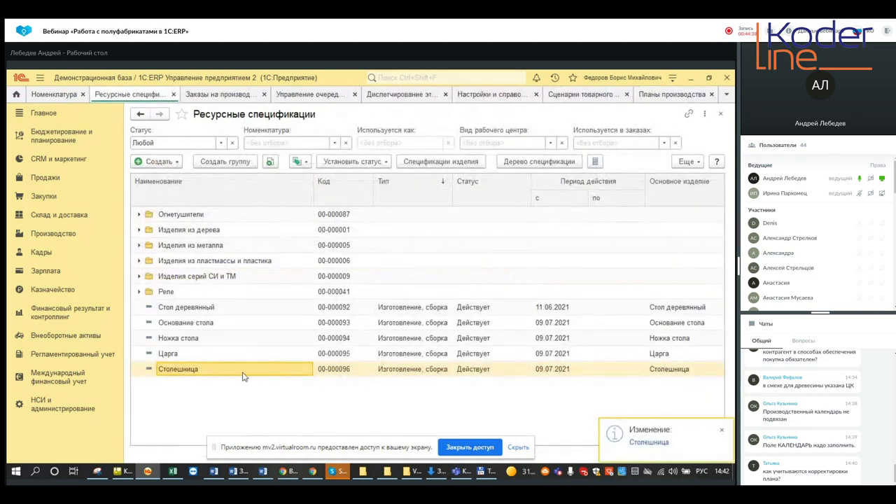
Open the Стол деревянный resource specification and set its status to В разработке.
{"action": "left_click", "coordinate": [196, 309]}
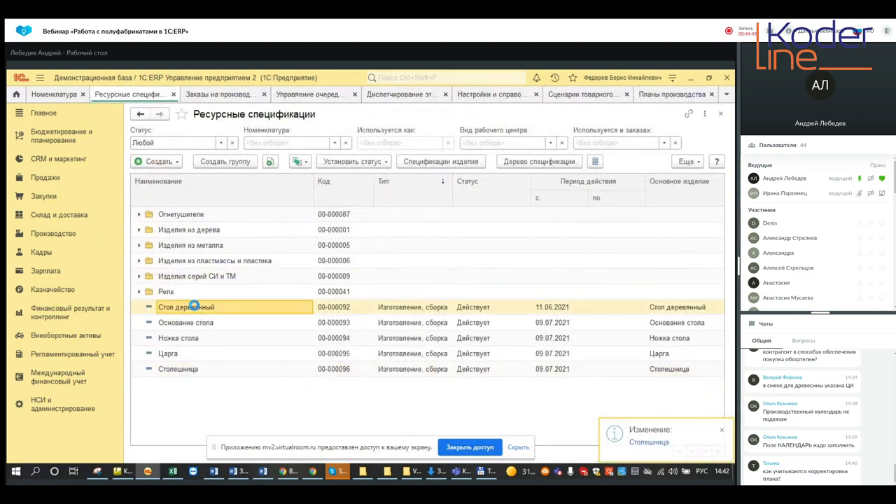
{"action": "double_click", "coordinate": [193, 307]}
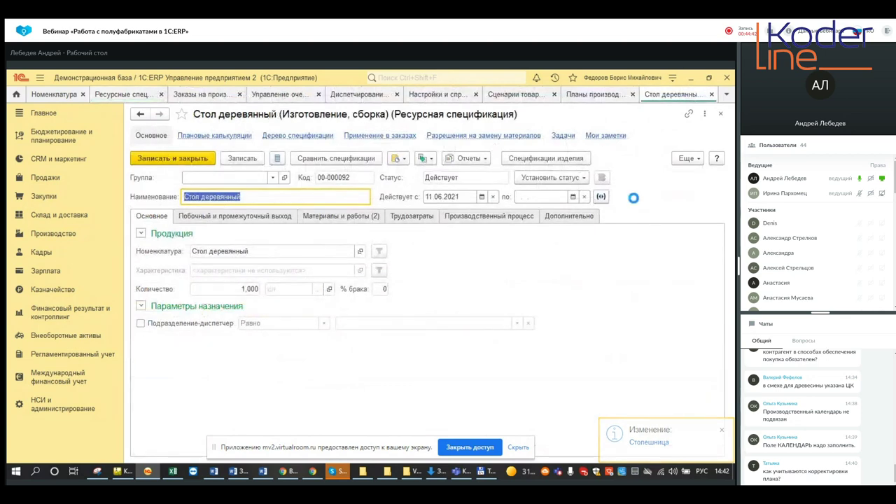
{"action": "left_click", "coordinate": [574, 178]}
{"action": "left_click", "coordinate": [560, 193]}
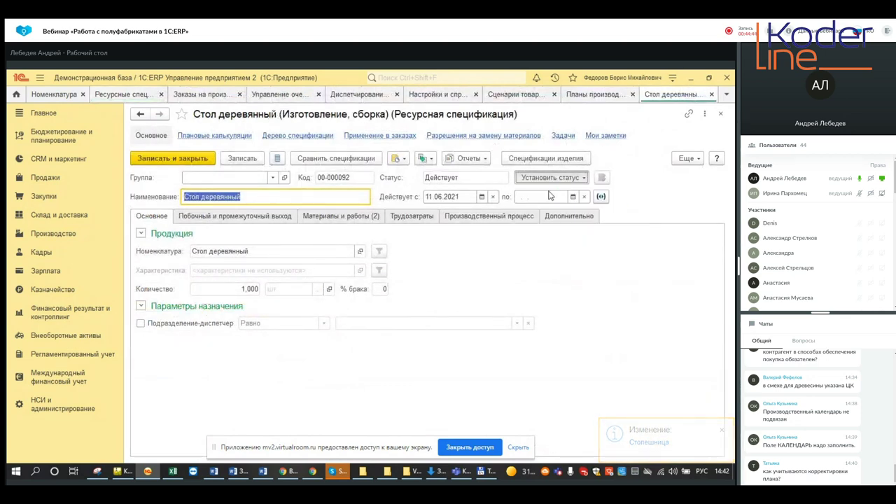
{"action": "left_click", "coordinate": [304, 245]}
Set Способ получения материала to Обеспечивать for both Столешница and Основание стола, and save and close the specification.
{"action": "left_click", "coordinate": [322, 219]}
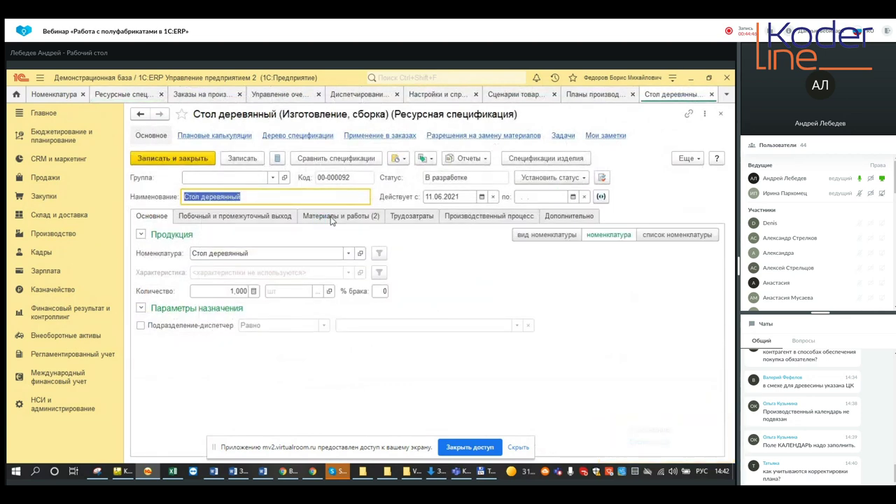
{"action": "double_click", "coordinate": [651, 271]}
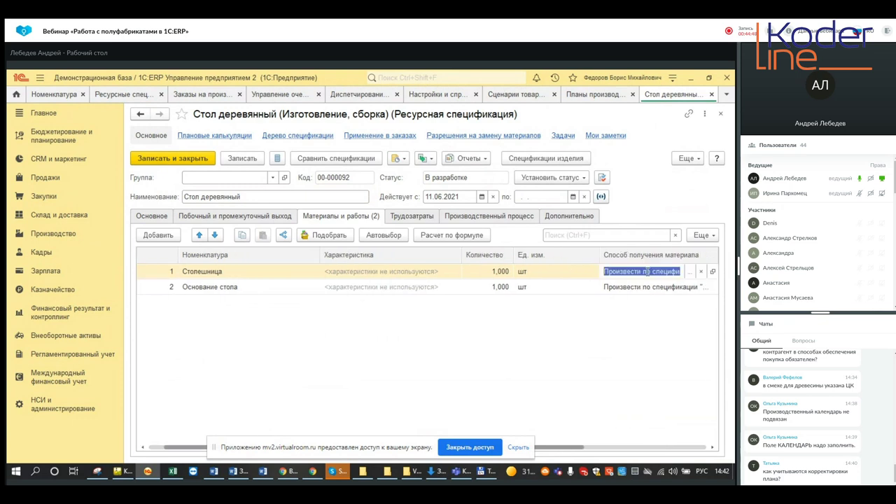
{"action": "left_click", "coordinate": [699, 272]}
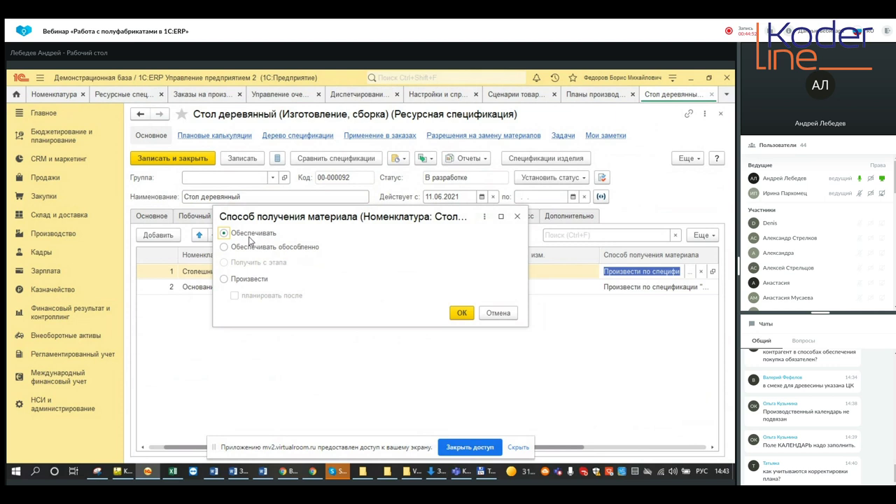
{"action": "left_click", "coordinate": [460, 314]}
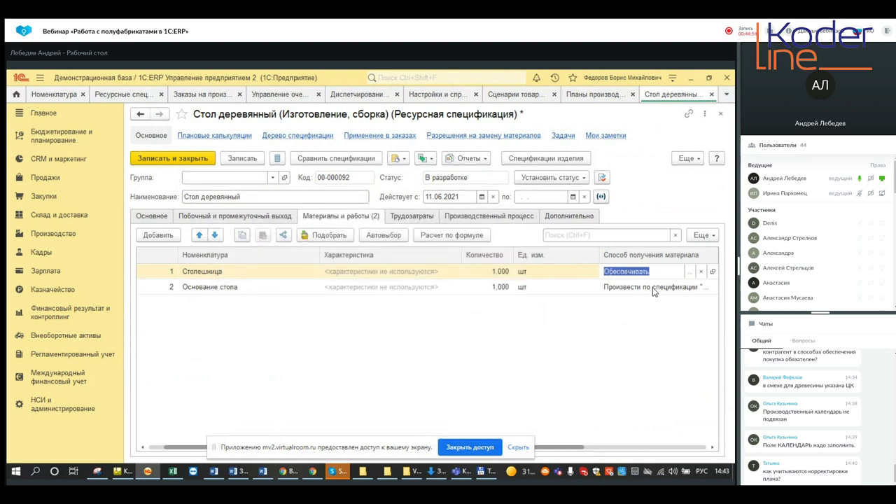
{"action": "double_click", "coordinate": [652, 288]}
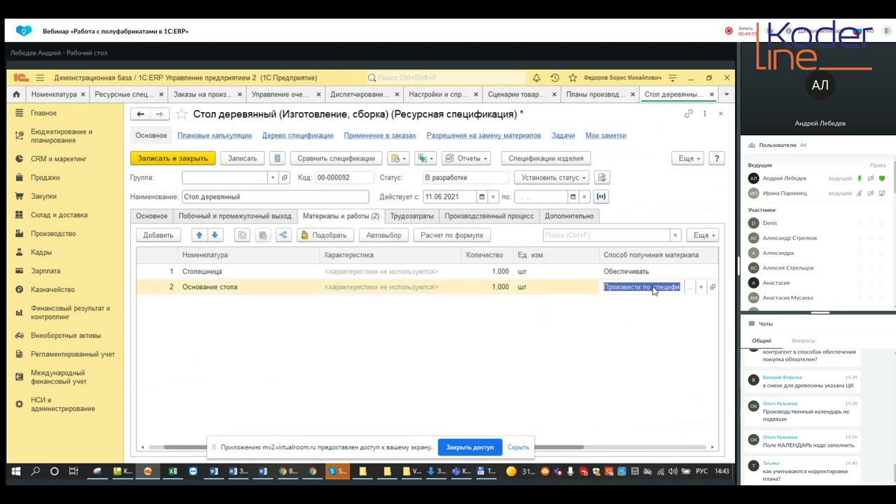
{"action": "left_click", "coordinate": [689, 287]}
{"action": "left_click", "coordinate": [263, 238]}
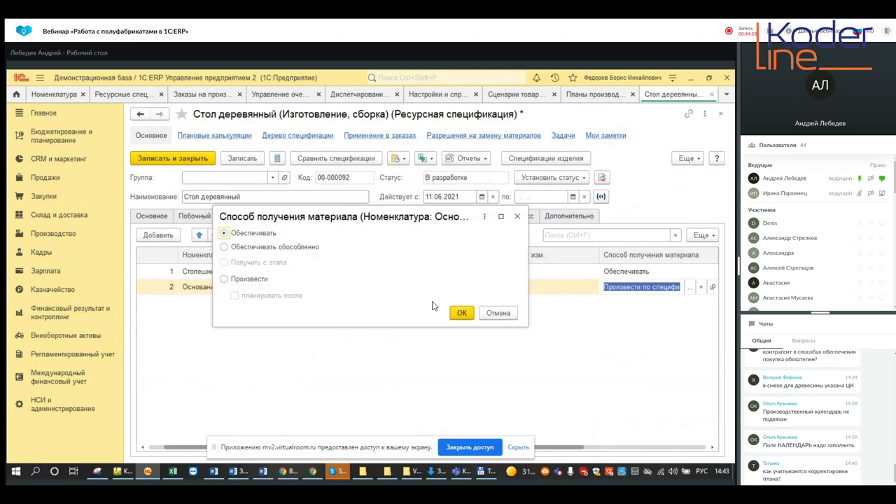
{"action": "left_click", "coordinate": [459, 314]}
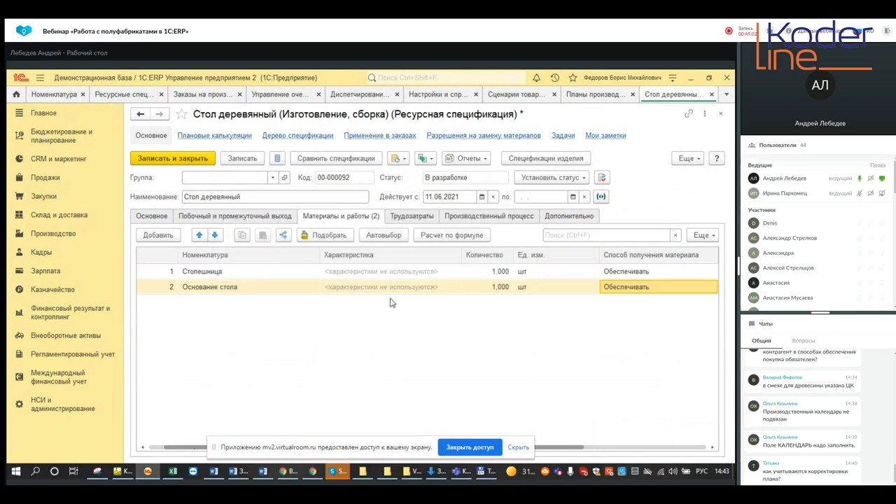
{"action": "left_click", "coordinate": [193, 159]}
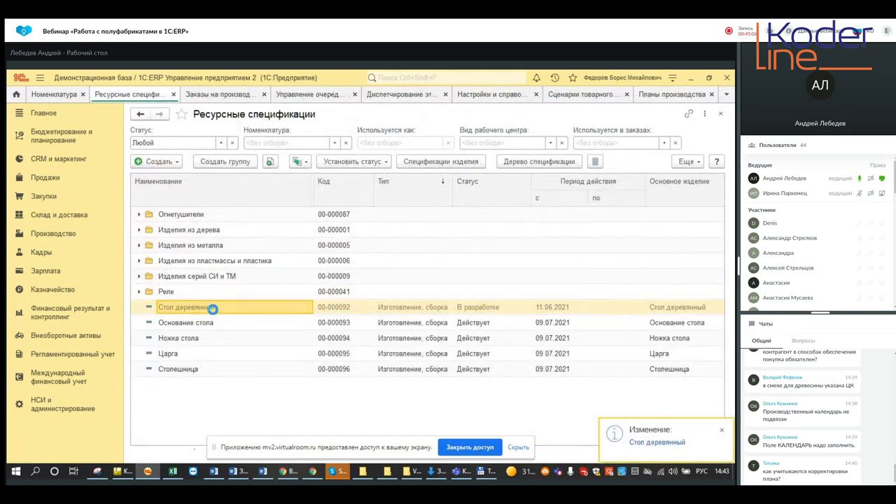
Reopen the Стол деревянный specification and try to set its status to Действует.
{"action": "key", "text": "Return"}
{"action": "left_click", "coordinate": [552, 177]}
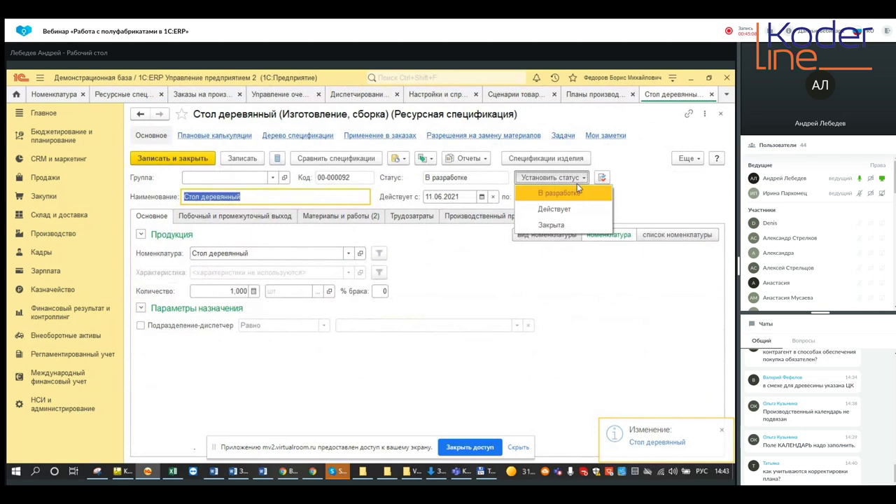
{"action": "left_click", "coordinate": [542, 206]}
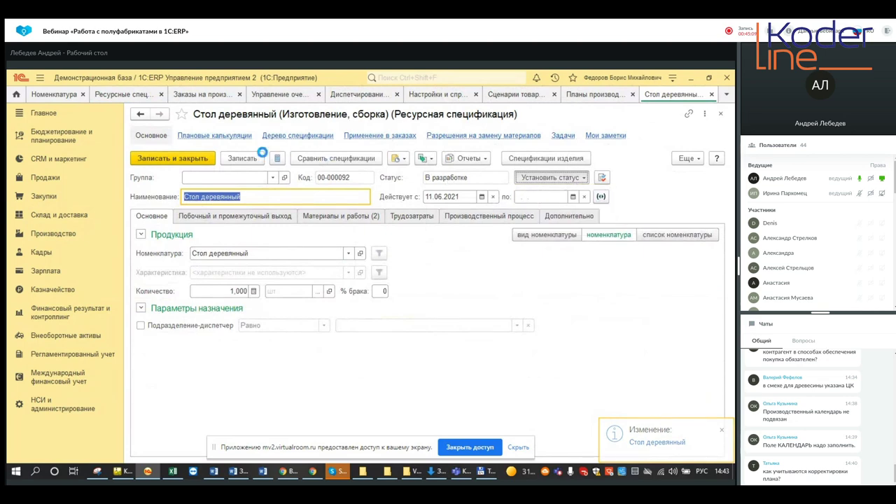
{"action": "left_click", "coordinate": [185, 158]}
{"action": "left_click", "coordinate": [288, 304]}
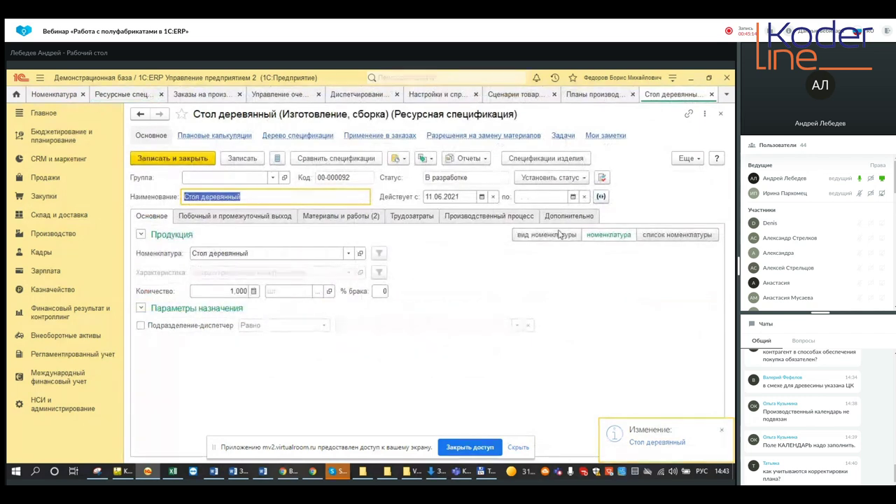
{"action": "left_click", "coordinate": [572, 178]}
{"action": "left_click", "coordinate": [554, 209]}
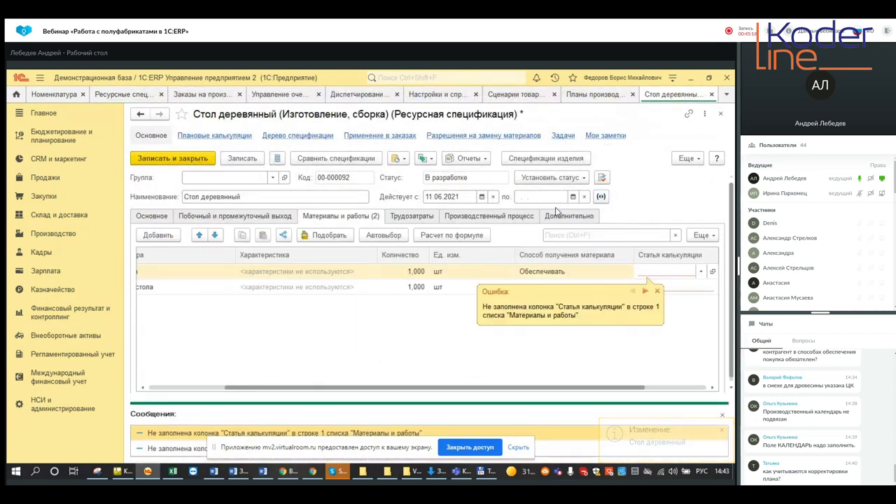
Fill in Статья калькуляции with Материалы основные for both material rows, Столешница and Основание стола.
{"action": "type", "text": "ма"}
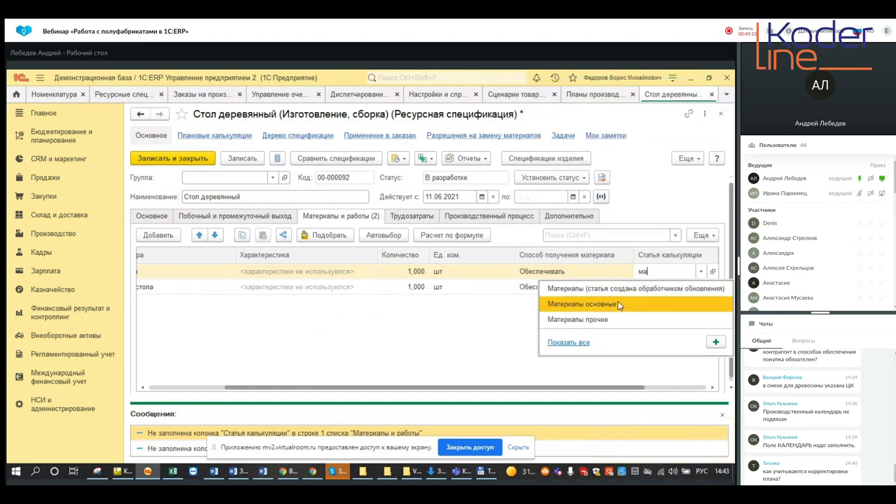
{"action": "left_click", "coordinate": [619, 304]}
{"action": "key", "text": "Return"}
{"action": "key", "text": "Return"}
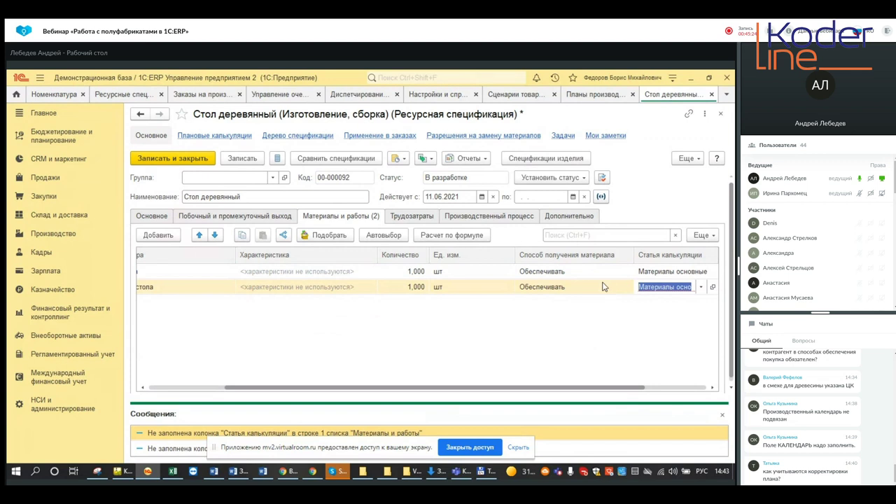
Set the Стол деревянный specification's status to Действует, then save and close it.
{"action": "left_click", "coordinate": [550, 177]}
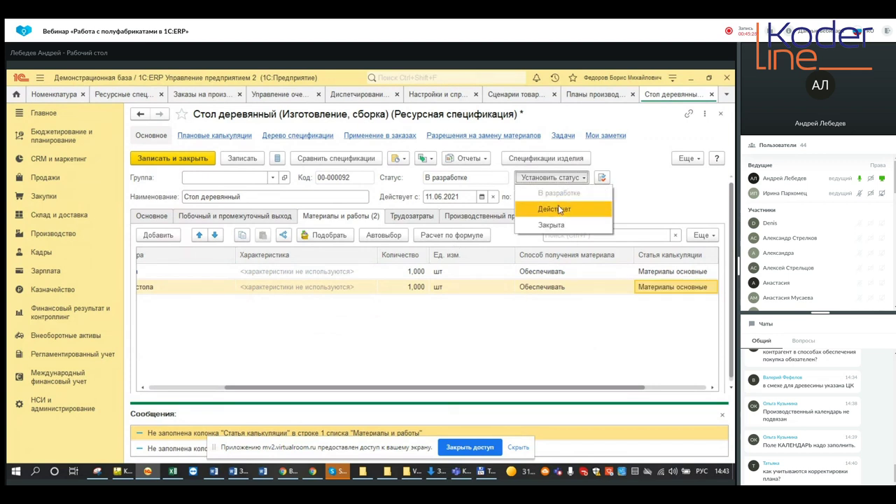
{"action": "left_click", "coordinate": [558, 205]}
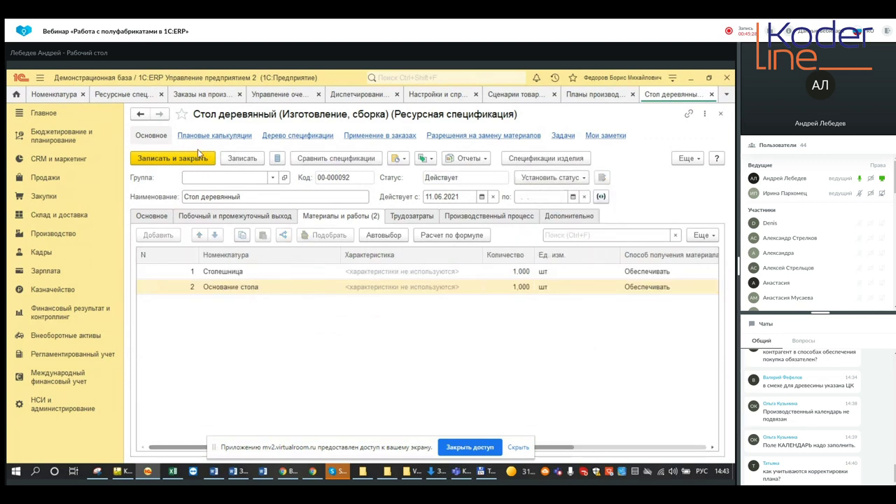
{"action": "left_click", "coordinate": [172, 158]}
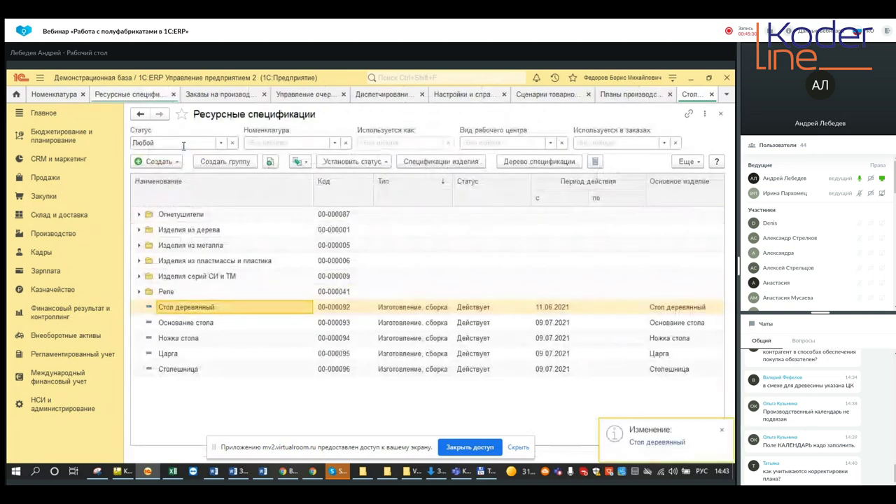
Reopen the Стол деревянный specification at its materials and set its status back to В разработке.
{"action": "double_click", "coordinate": [221, 307]}
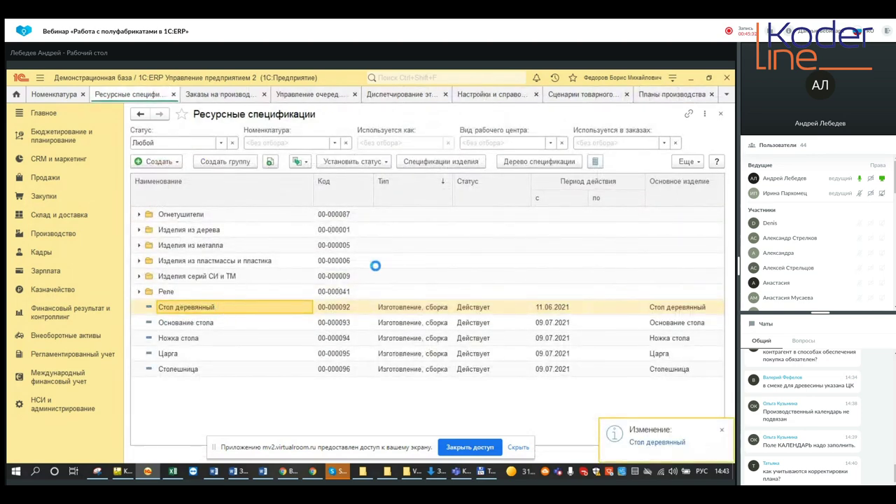
{"action": "left_click", "coordinate": [316, 217]}
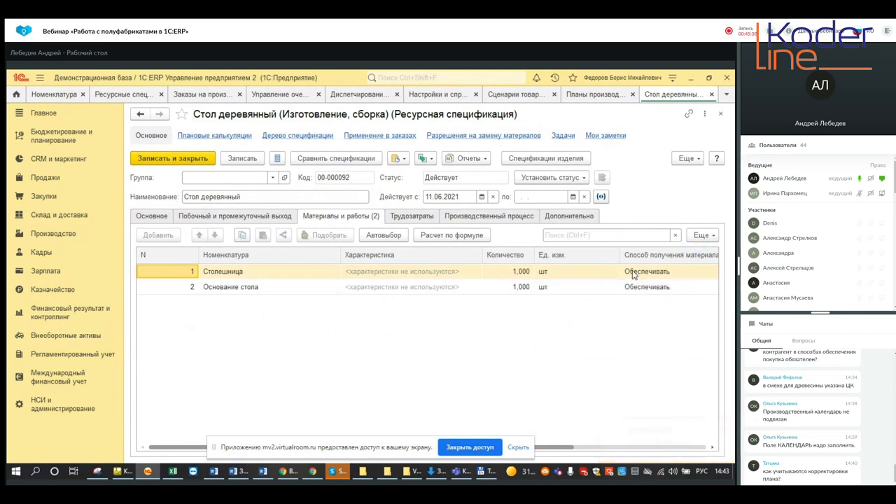
{"action": "left_click", "coordinate": [564, 180]}
{"action": "left_click", "coordinate": [558, 194]}
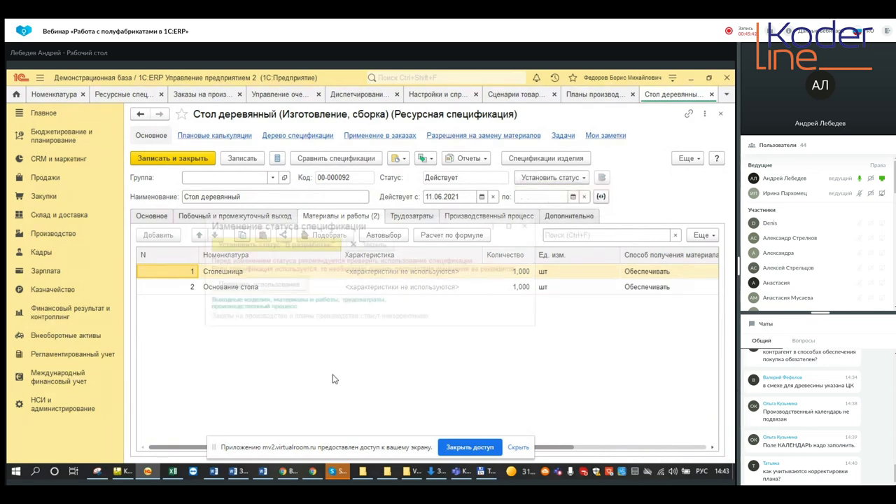
{"action": "left_click", "coordinate": [312, 244]}
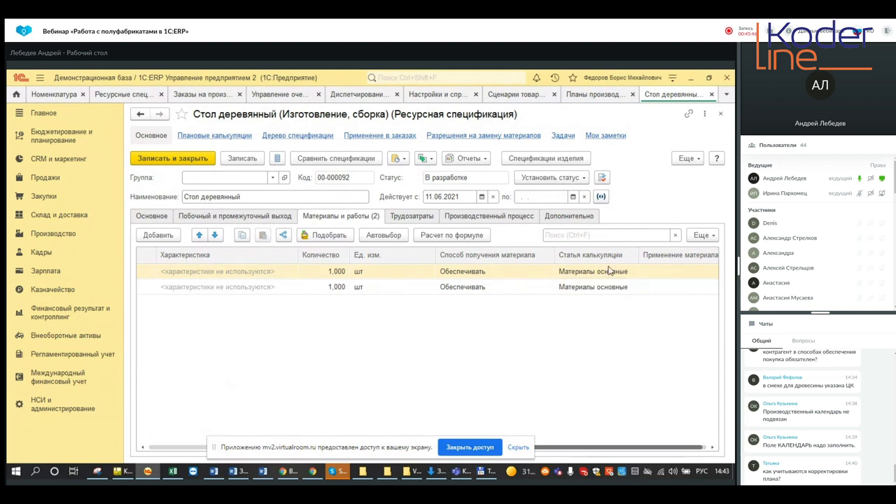
Change Статья калькуляции to Полуфабрикаты for both material rows of the Стол деревянный specification.
{"action": "double_click", "coordinate": [609, 269]}
{"action": "type", "text": "п"}
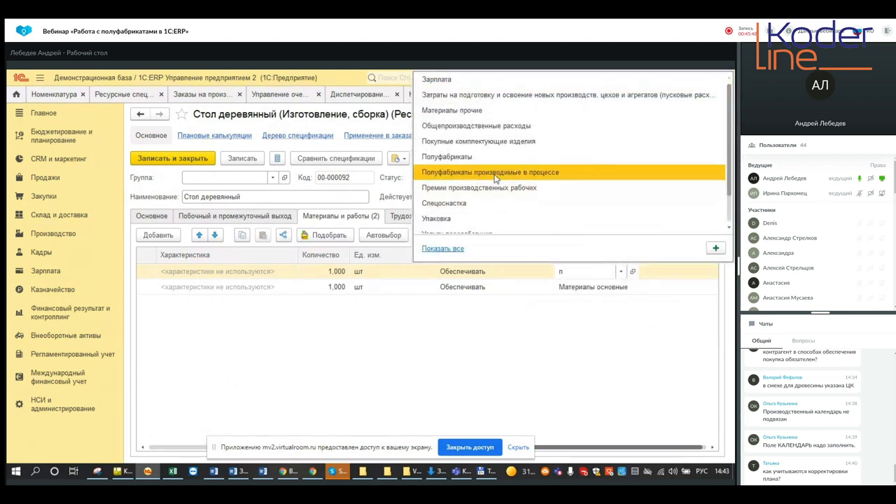
{"action": "left_click", "coordinate": [480, 158]}
{"action": "left_click", "coordinate": [585, 288]}
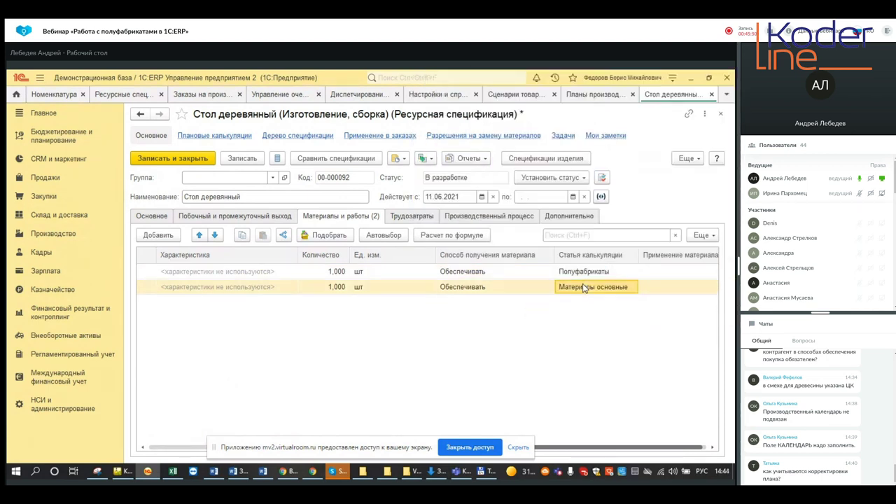
{"action": "left_click", "coordinate": [584, 288]}
{"action": "left_click", "coordinate": [584, 304]}
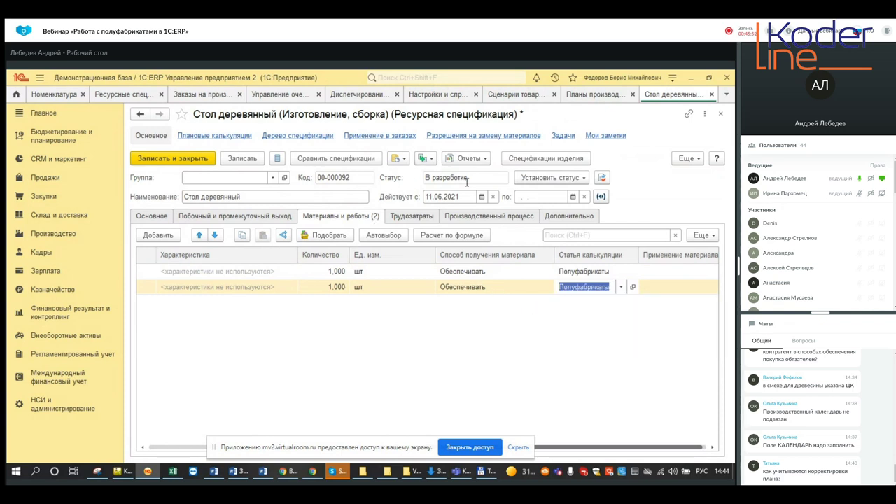
Return the Стол деревянный specification to the status Действует, then save and close it.
{"action": "left_click", "coordinate": [553, 177]}
{"action": "left_click", "coordinate": [529, 202]}
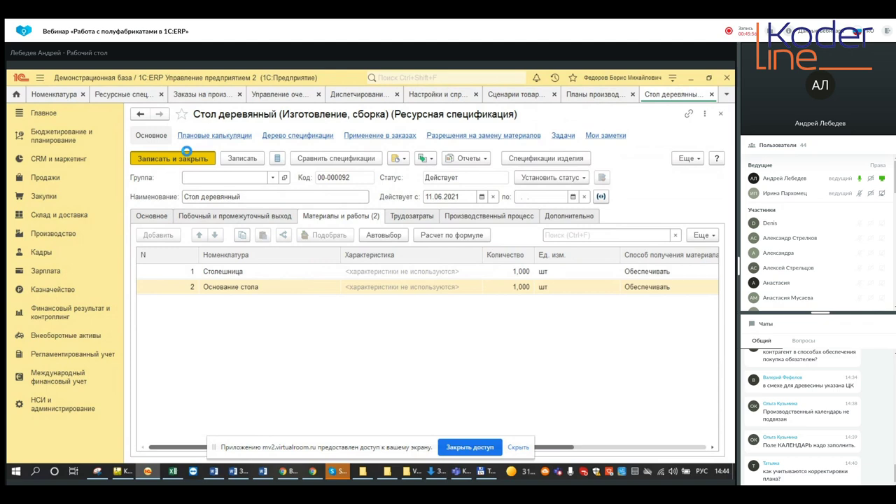
{"action": "left_click", "coordinate": [187, 158]}
Open the Основание стола specification, set its status to В разработке and show its materials.
{"action": "left_click", "coordinate": [210, 323]}
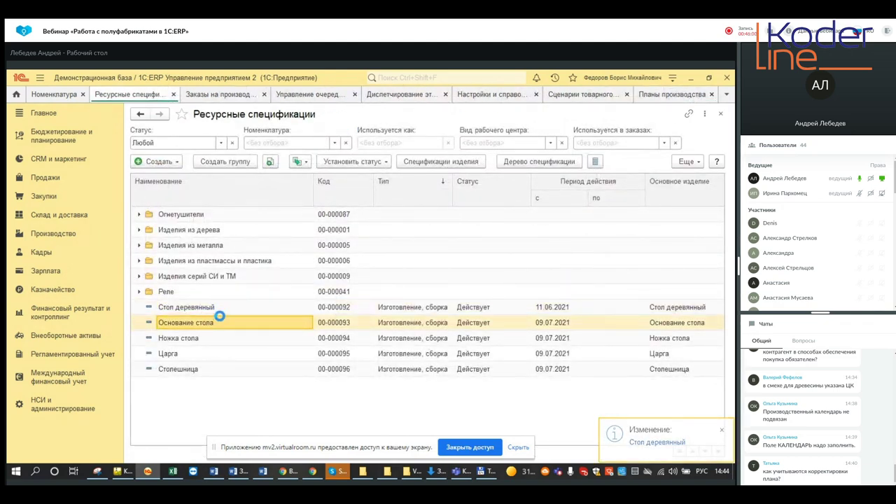
{"action": "left_click", "coordinate": [553, 178]}
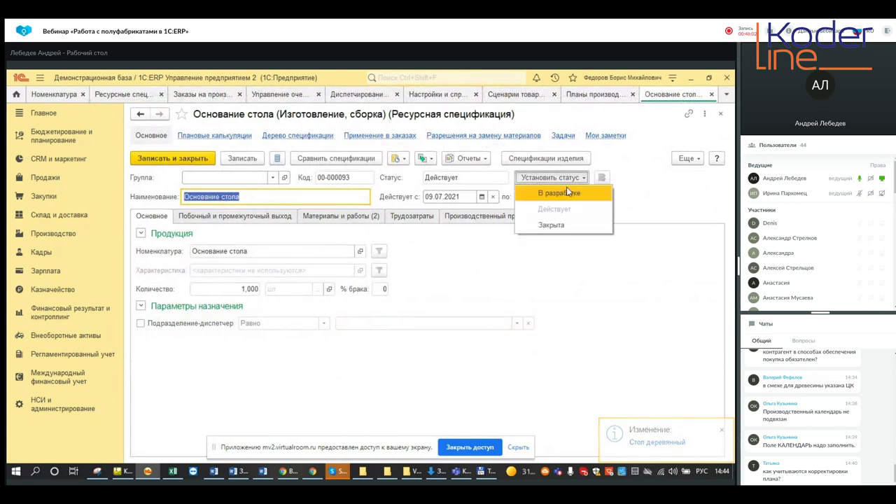
{"action": "left_click", "coordinate": [566, 194]}
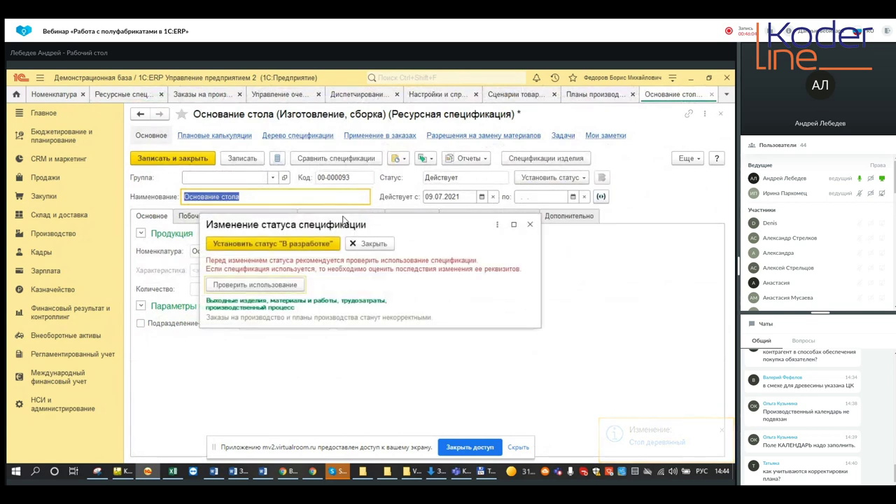
{"action": "left_click", "coordinate": [326, 246]}
{"action": "left_click", "coordinate": [350, 217]}
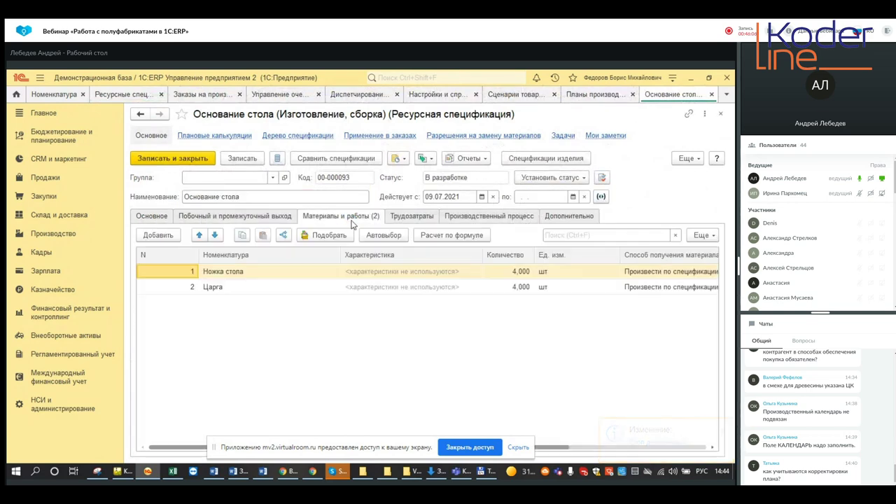
Set Способ получения материала to Обеспечивать for Ножка стола and Царга.
{"action": "left_click", "coordinate": [652, 275]}
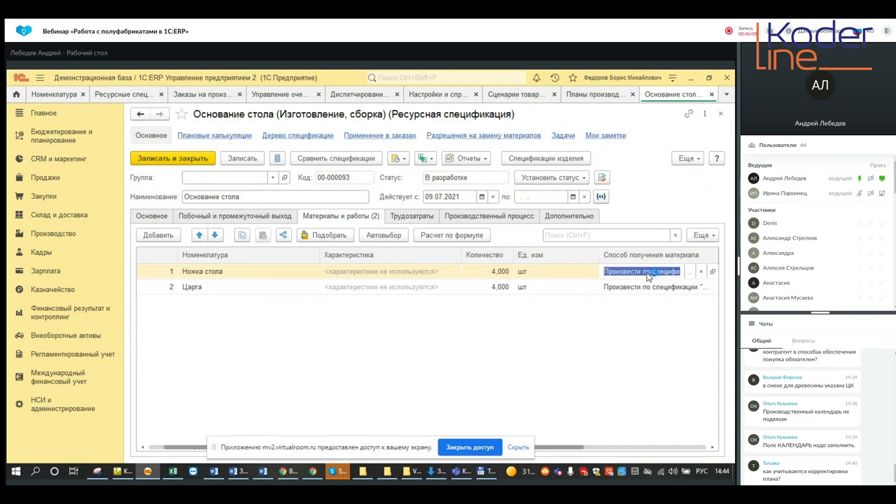
{"action": "left_click", "coordinate": [691, 272]}
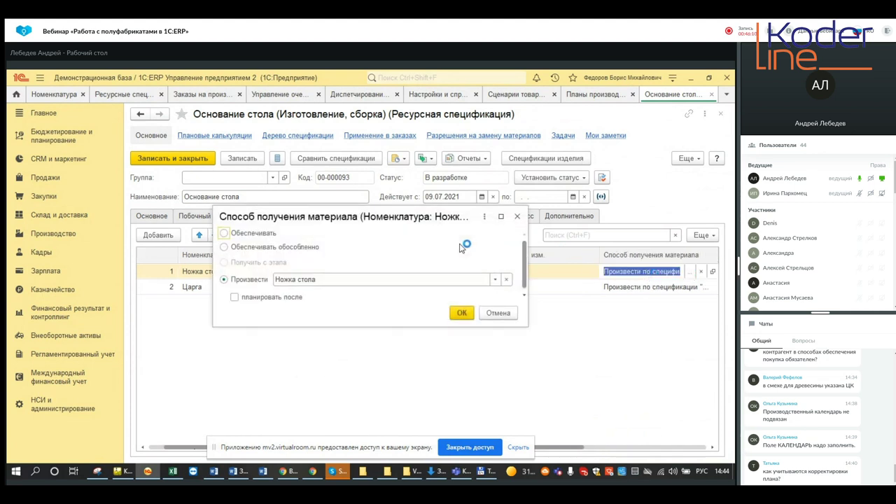
{"action": "left_click", "coordinate": [270, 238]}
{"action": "left_click", "coordinate": [461, 313]}
{"action": "left_click", "coordinate": [649, 294]}
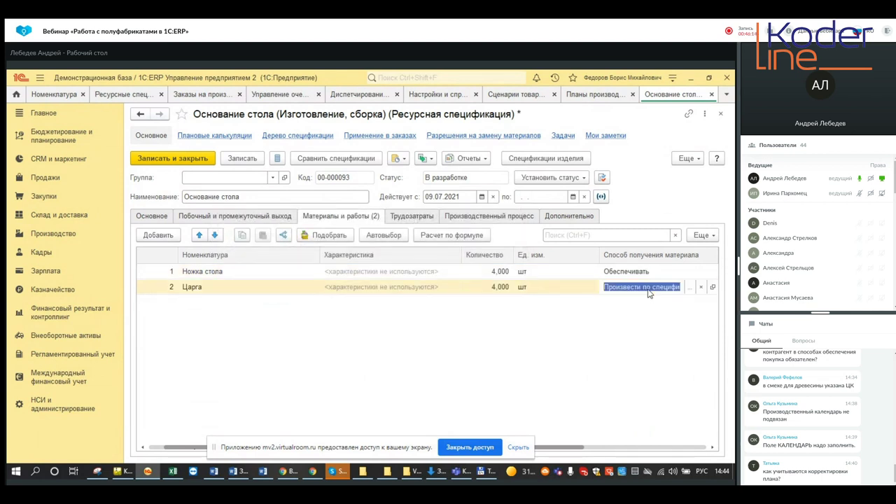
{"action": "left_click", "coordinate": [690, 288]}
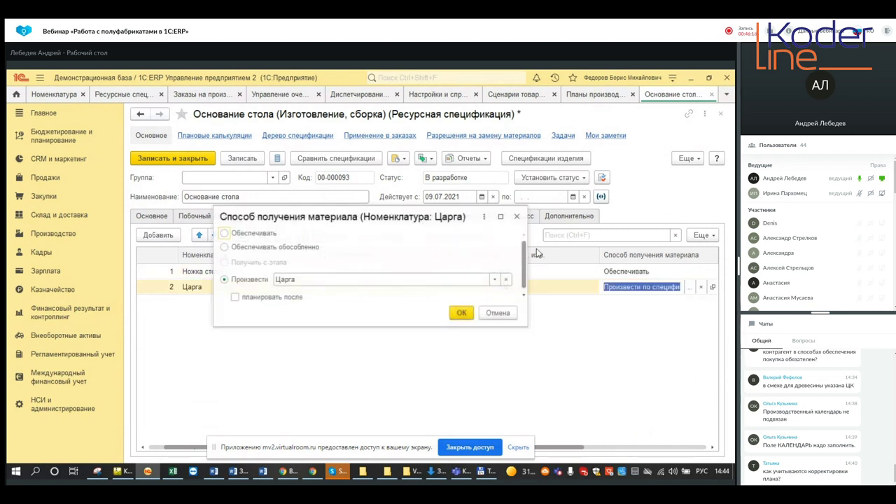
{"action": "left_click", "coordinate": [264, 238]}
{"action": "left_click", "coordinate": [459, 313]}
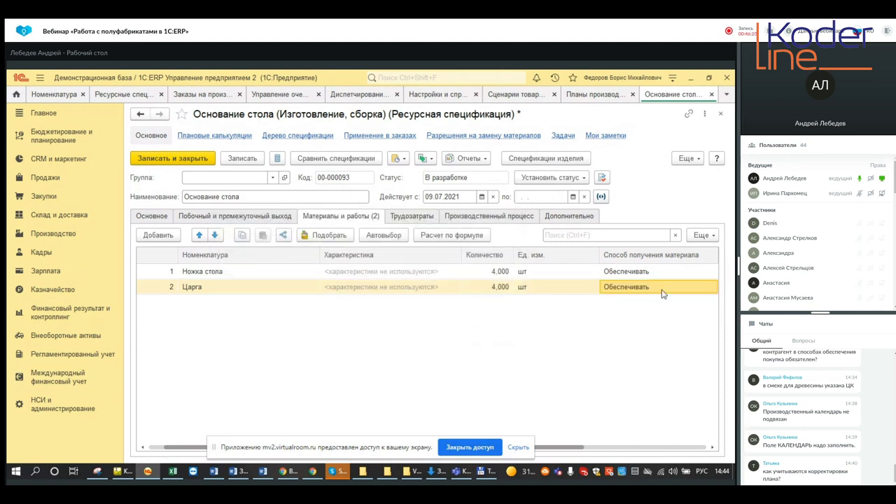
Fill in Статья калькуляции with Полуфабрикаты for the Ножка стола and Царга rows.
{"action": "left_click", "coordinate": [679, 272]}
{"action": "key", "text": "Tab"}
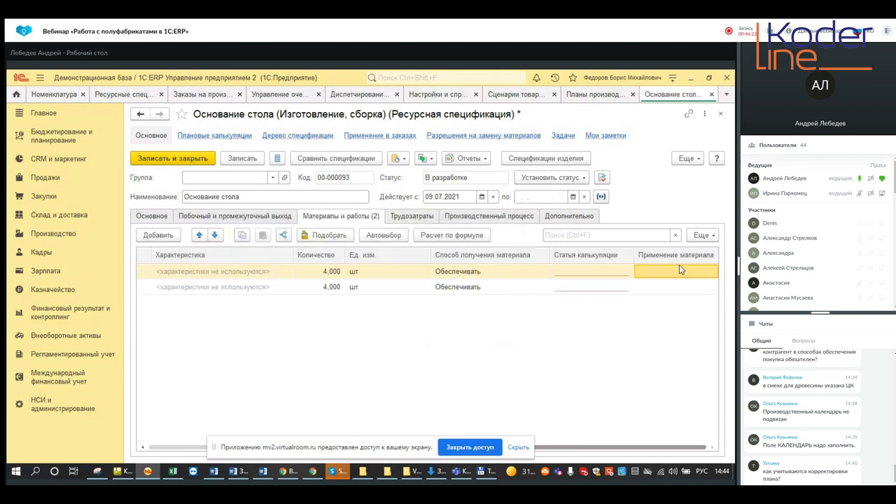
{"action": "left_click", "coordinate": [609, 272]}
{"action": "left_click", "coordinate": [615, 272]}
{"action": "left_click", "coordinate": [587, 289]}
{"action": "left_click", "coordinate": [588, 287]}
{"action": "left_click", "coordinate": [615, 287]}
{"action": "left_click", "coordinate": [587, 304]}
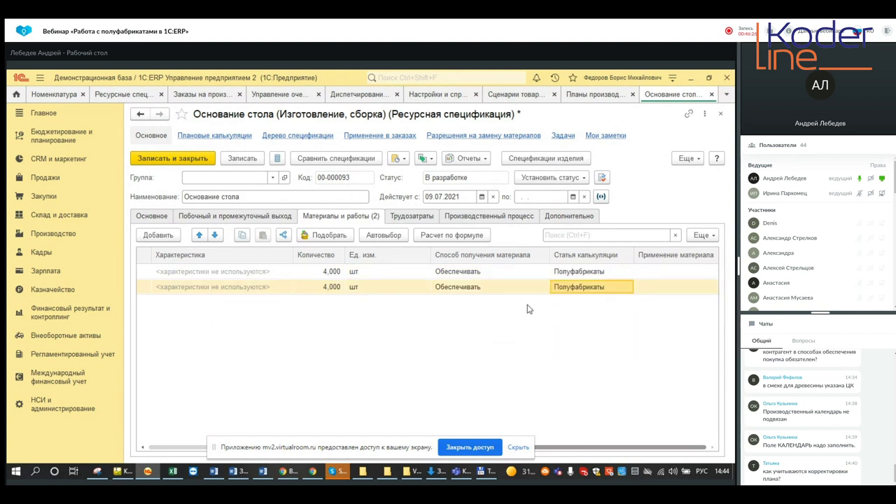
Set the Основание стола specification's status to Действует, then save and close it.
{"action": "left_click", "coordinate": [550, 177]}
{"action": "left_click", "coordinate": [537, 204]}
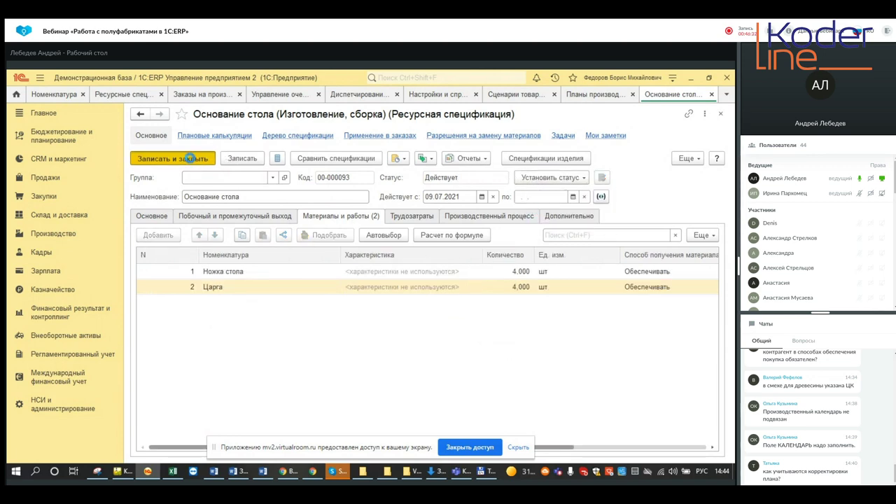
{"action": "left_click", "coordinate": [189, 159]}
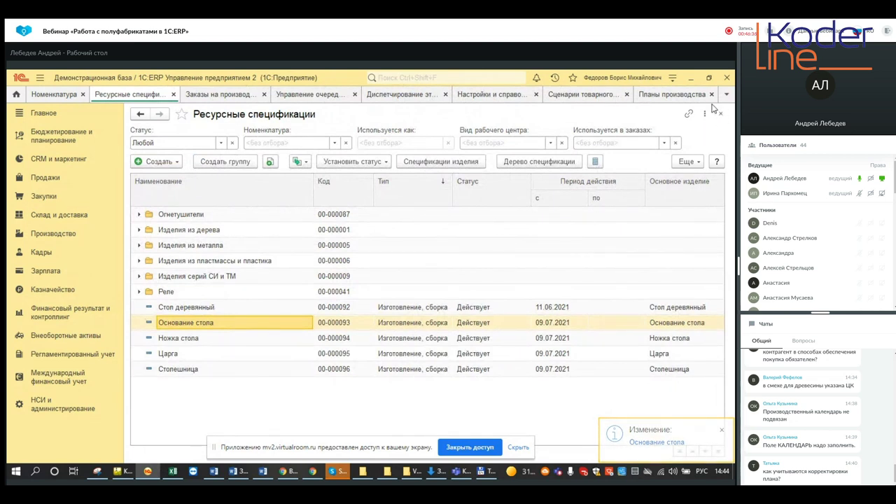
Close the production plans list and mark for deletion the production stages of the order starting 09.07.2021 in the order queue.
{"action": "left_click", "coordinate": [584, 93]}
{"action": "left_click", "coordinate": [672, 95]}
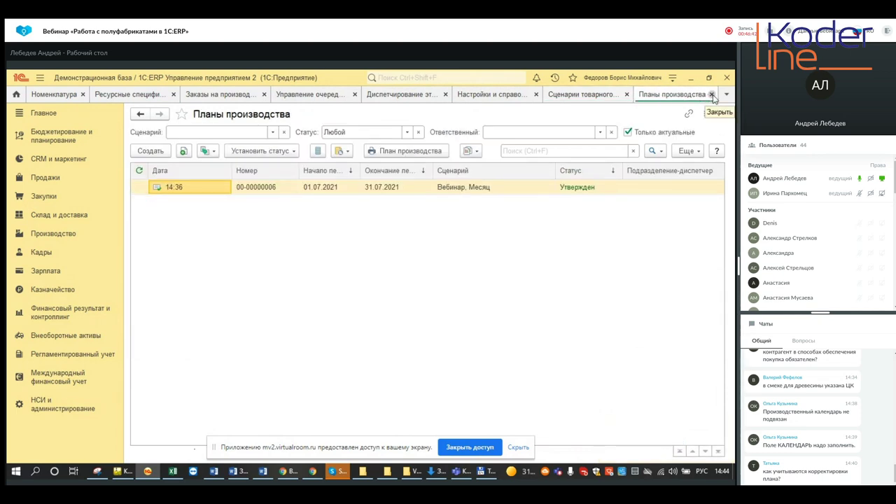
{"action": "left_click", "coordinate": [712, 96]}
{"action": "left_click", "coordinate": [464, 95]}
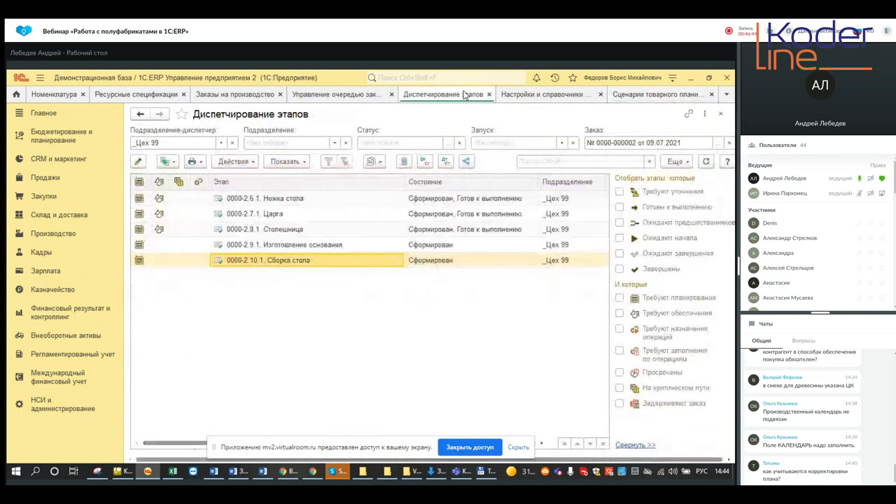
{"action": "left_click", "coordinate": [364, 98]}
{"action": "right_click", "coordinate": [224, 219]}
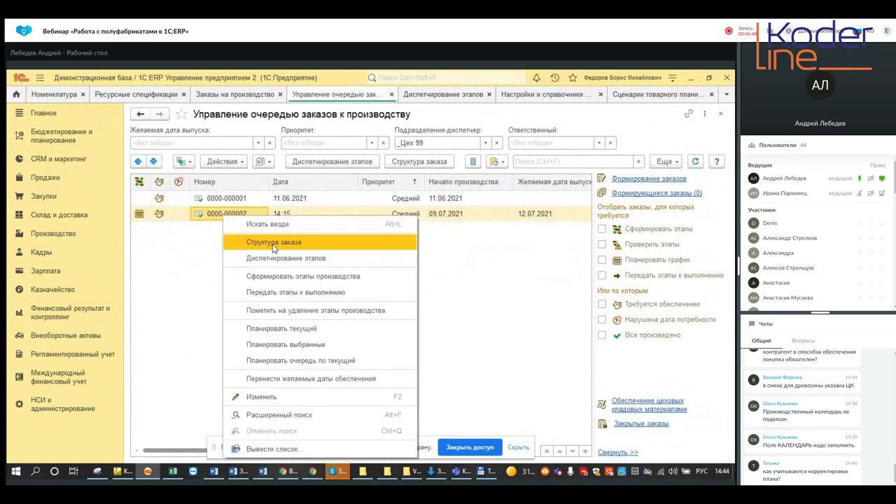
{"action": "left_click", "coordinate": [315, 311]}
{"action": "left_click", "coordinate": [434, 294]}
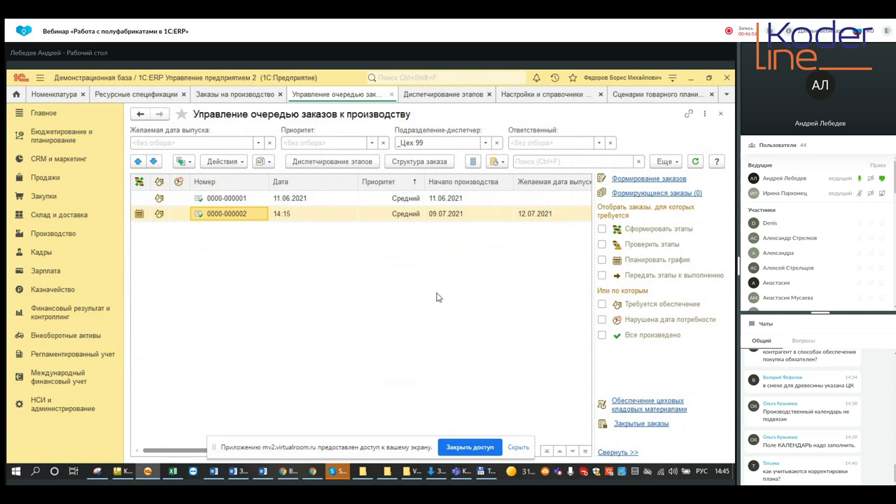
Form the production stages again for the order starting 09.07.2021, leaving all reservation and scheduling options off.
{"action": "right_click", "coordinate": [223, 215]}
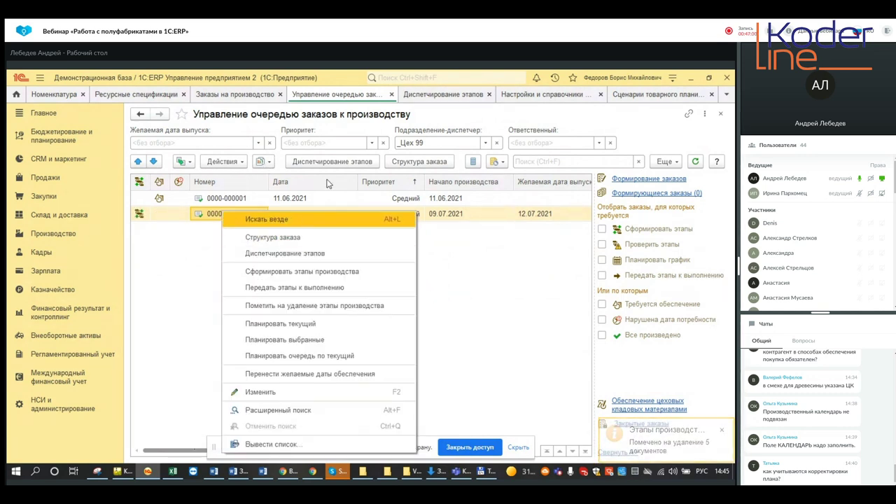
{"action": "left_click", "coordinate": [306, 273]}
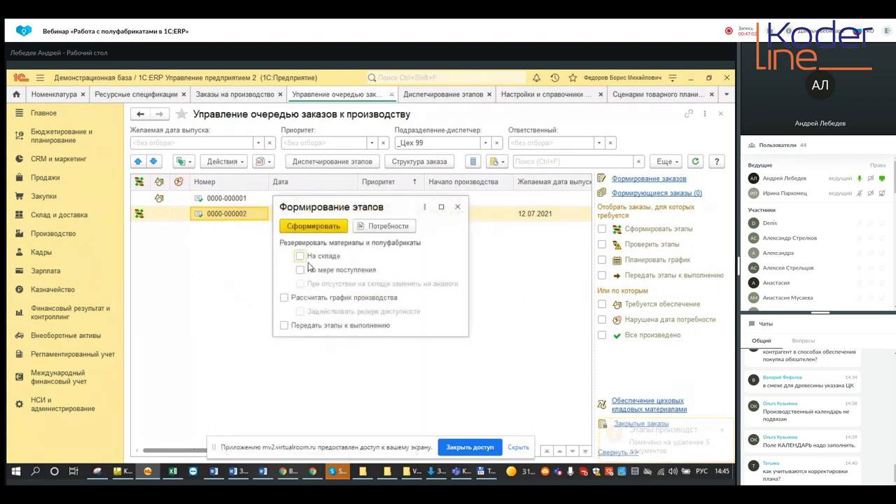
{"action": "left_click", "coordinate": [326, 222]}
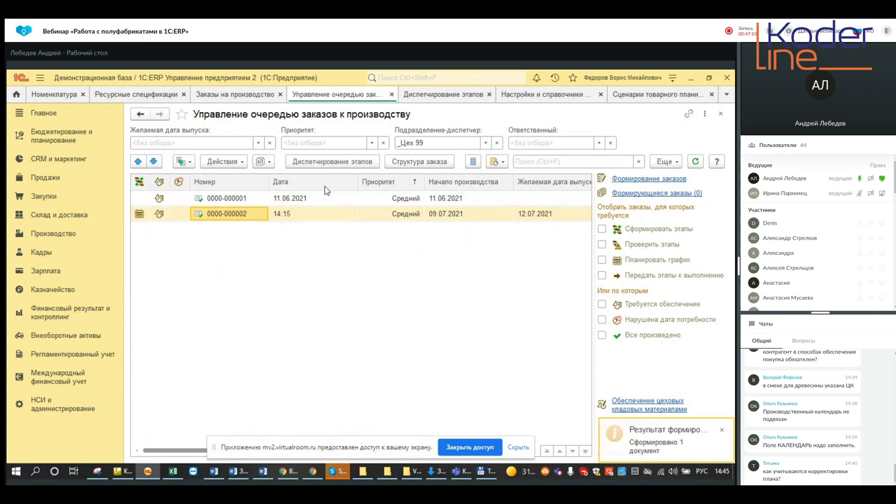
Open the order's Сборка стола stage from stage dispatching, review its supply and output details, then close it.
{"action": "left_click", "coordinate": [361, 162]}
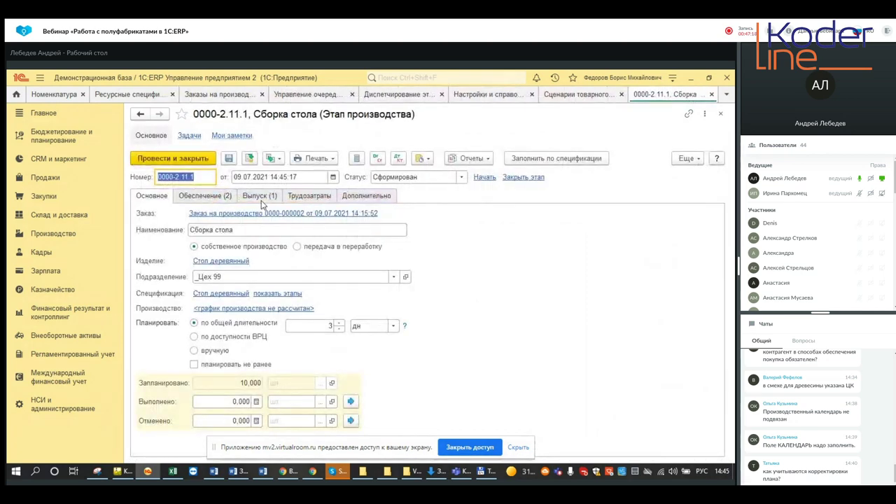
{"action": "left_click", "coordinate": [228, 197]}
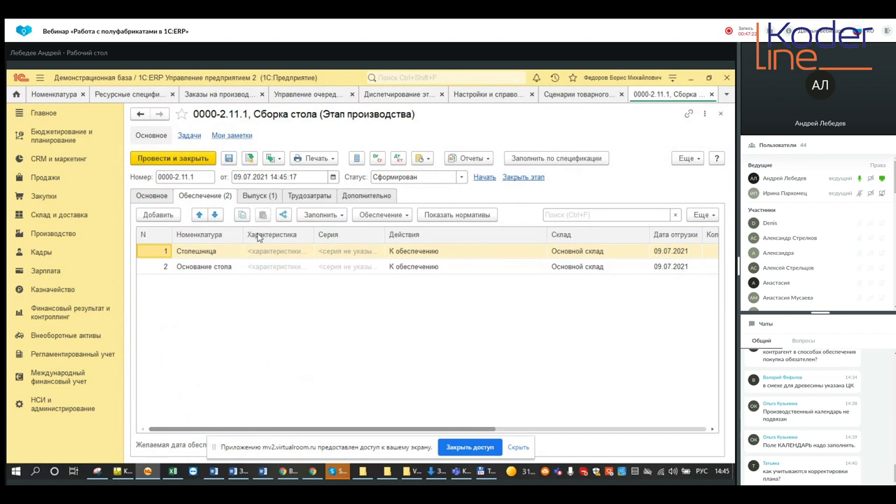
{"action": "left_click", "coordinate": [263, 198]}
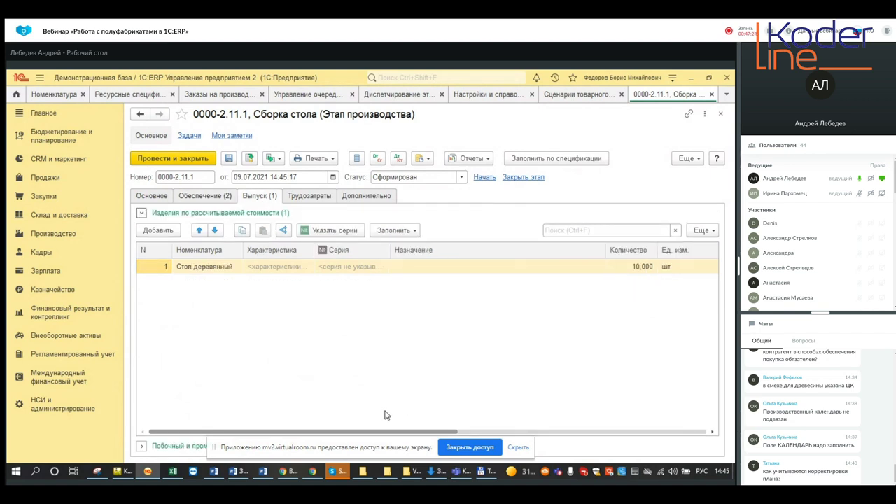
{"action": "left_click_drag", "start_coordinate": [373, 432], "coordinate": [584, 432]}
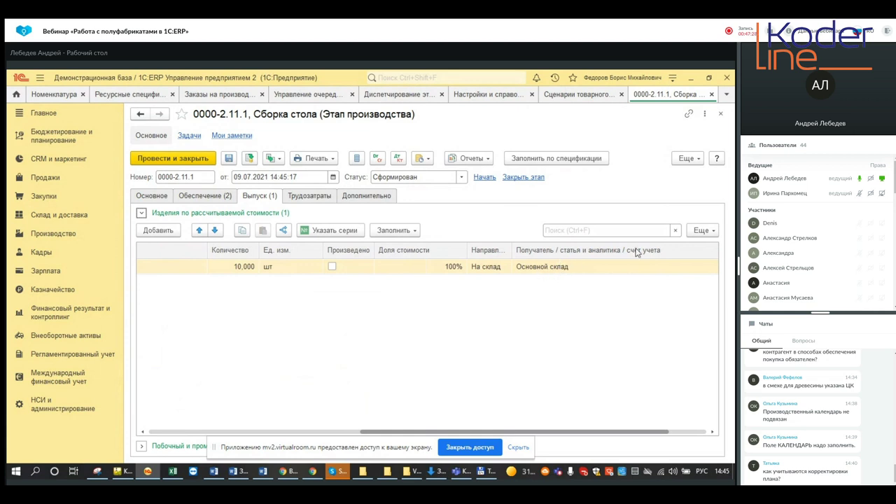
{"action": "left_click", "coordinate": [721, 114]}
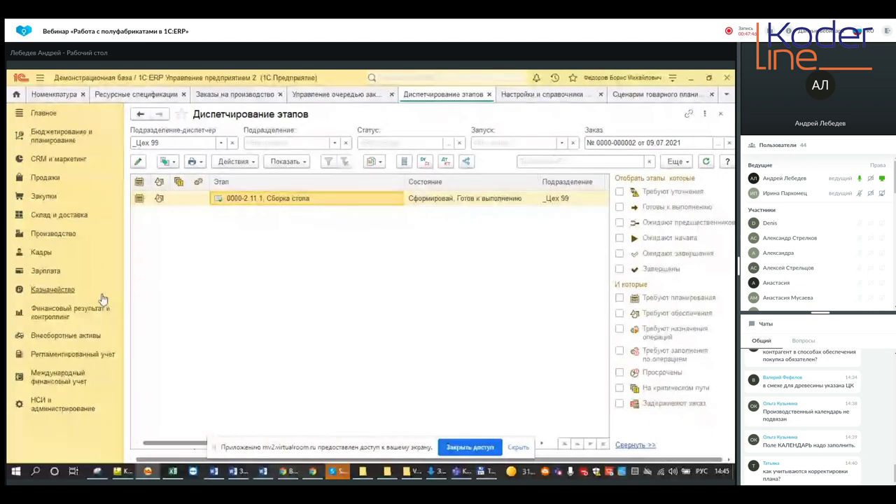
Open Схема обеспечения полуфабрикатов from the warehouse supply schemes, examine the supply methods per warehouse including Основной склад, then close it.
{"action": "left_click", "coordinate": [58, 215]}
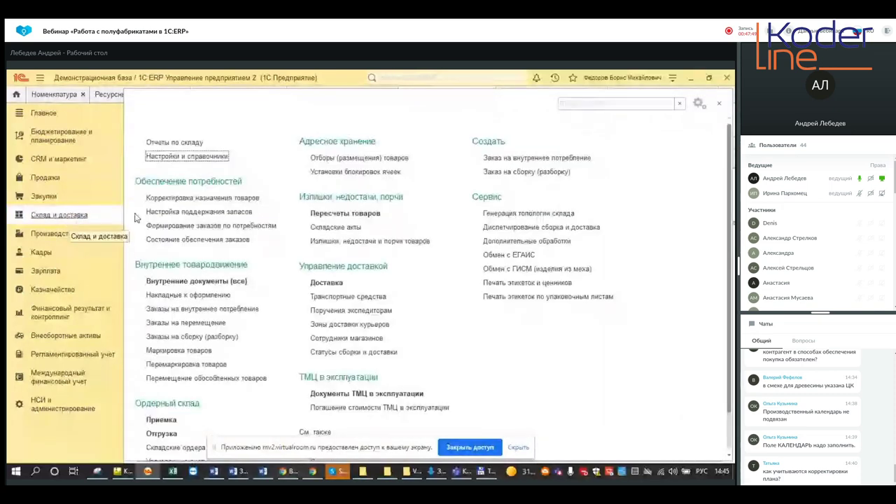
{"action": "left_click", "coordinate": [184, 157]}
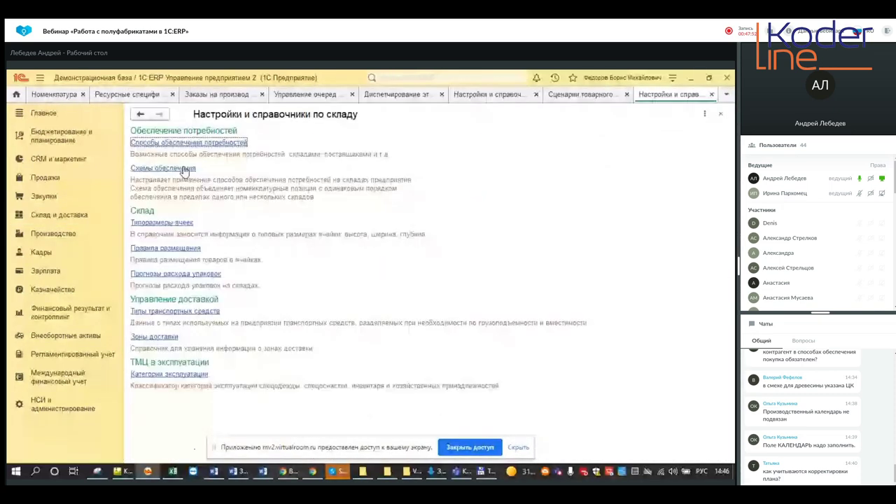
{"action": "left_click", "coordinate": [185, 168]}
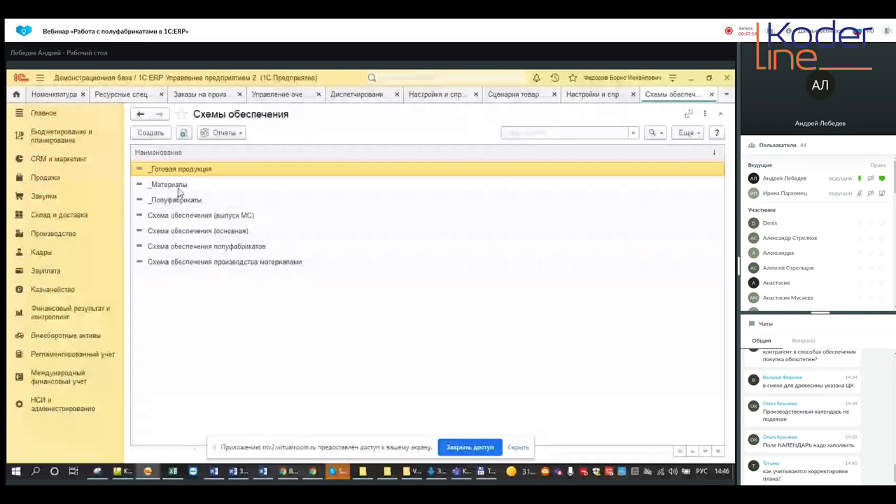
{"action": "double_click", "coordinate": [187, 247]}
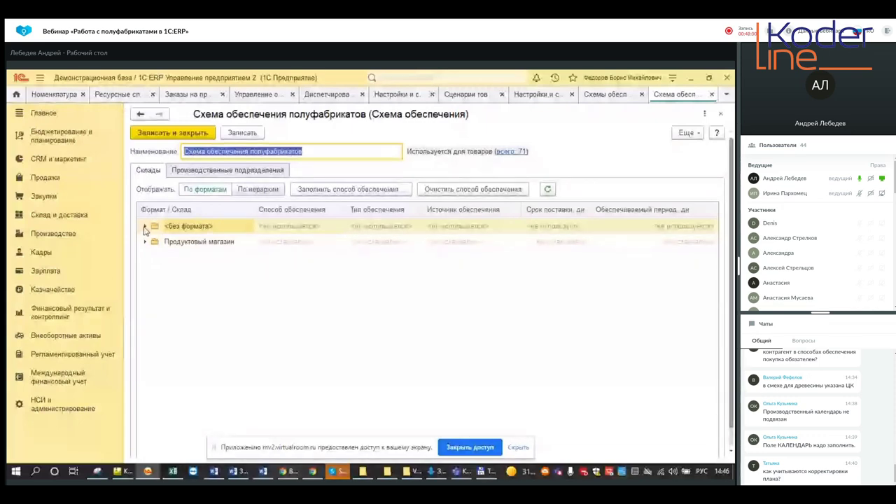
{"action": "left_click", "coordinate": [146, 226]}
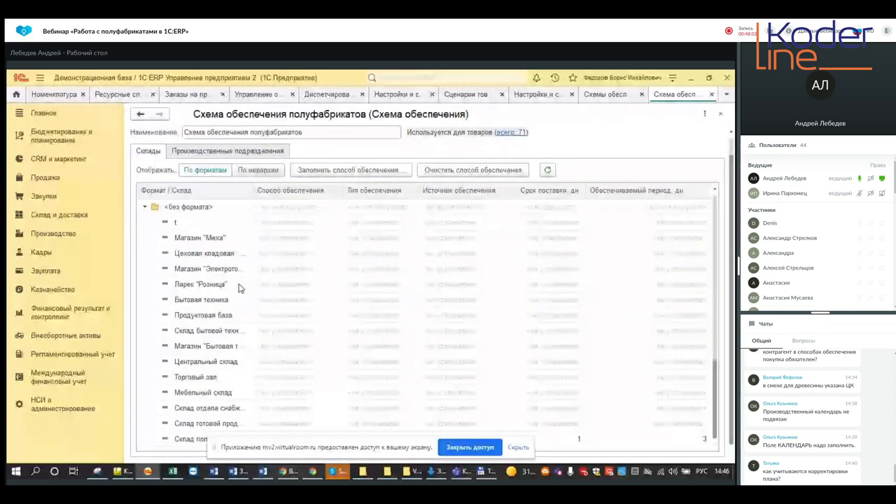
{"action": "scroll", "coordinate": [239, 293], "scroll_direction": "up", "scroll_amount": 5}
{"action": "scroll", "coordinate": [239, 284], "scroll_direction": "up", "scroll_amount": 5}
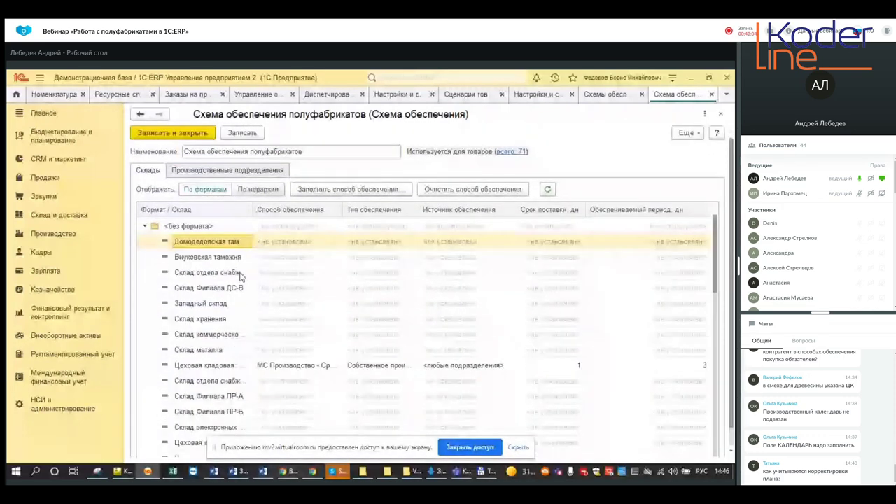
{"action": "scroll", "coordinate": [231, 283], "scroll_direction": "down", "scroll_amount": 2}
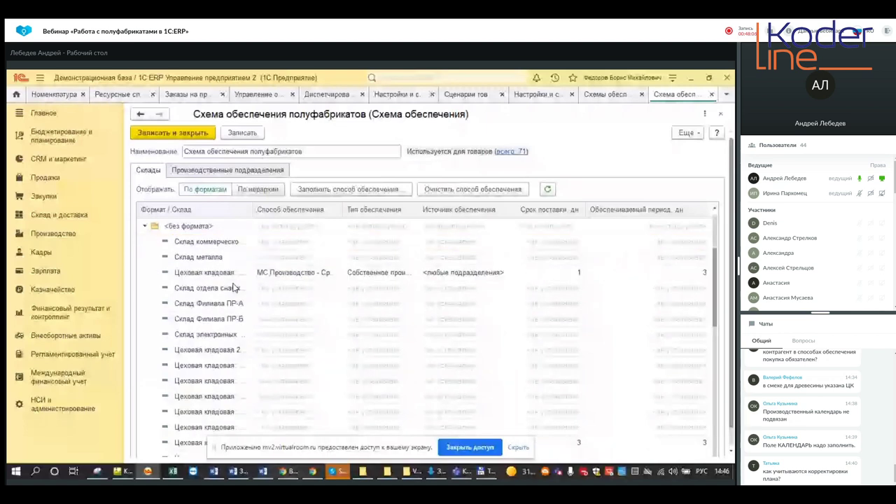
{"action": "scroll", "coordinate": [234, 287], "scroll_direction": "down", "scroll_amount": 5}
{"action": "left_click", "coordinate": [205, 366]}
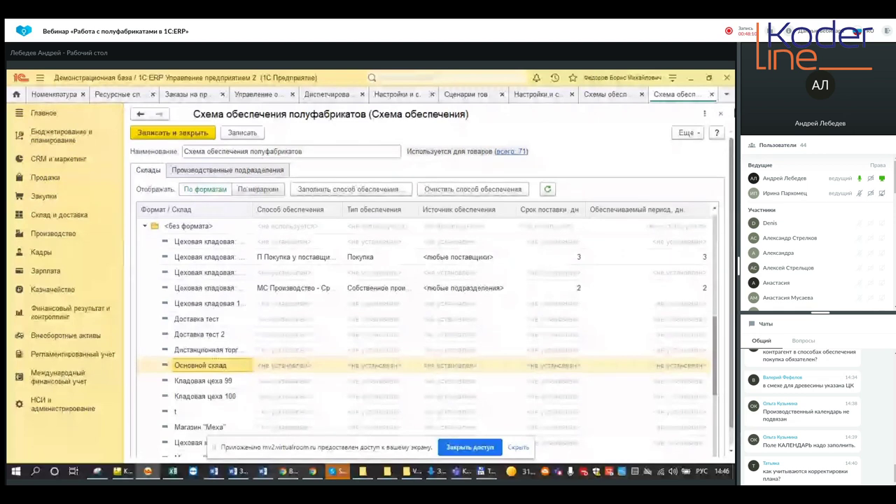
{"action": "left_click", "coordinate": [721, 114]}
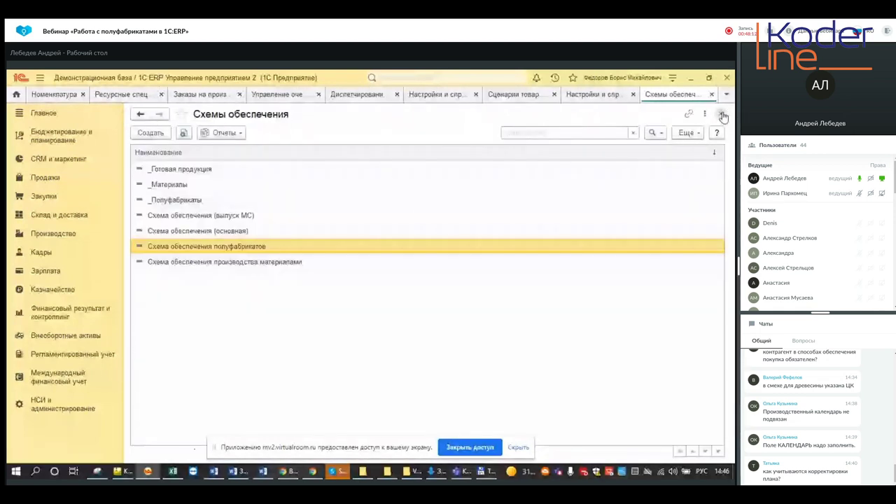
In the _Полуфабрикаты supply scheme, assign the _Собственное производство supply method to Основной склад, then save it and close the schemes list.
{"action": "left_click", "coordinate": [176, 200]}
{"action": "double_click", "coordinate": [177, 200]}
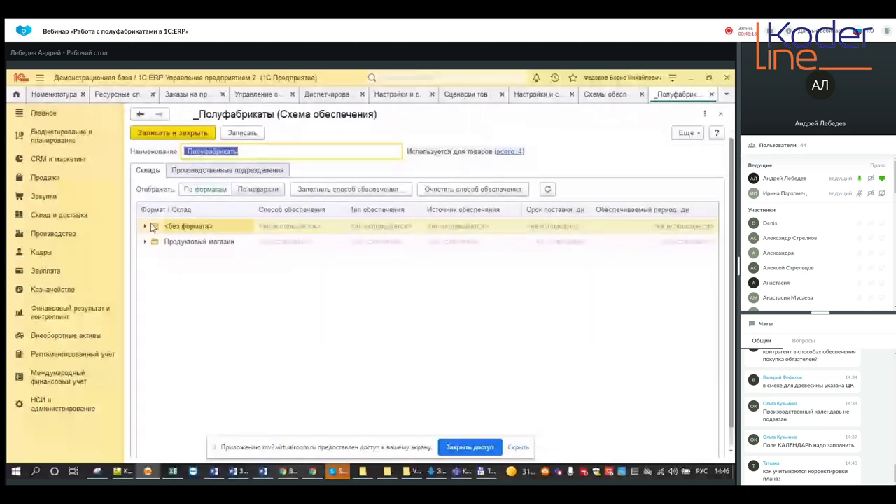
{"action": "left_click", "coordinate": [152, 227]}
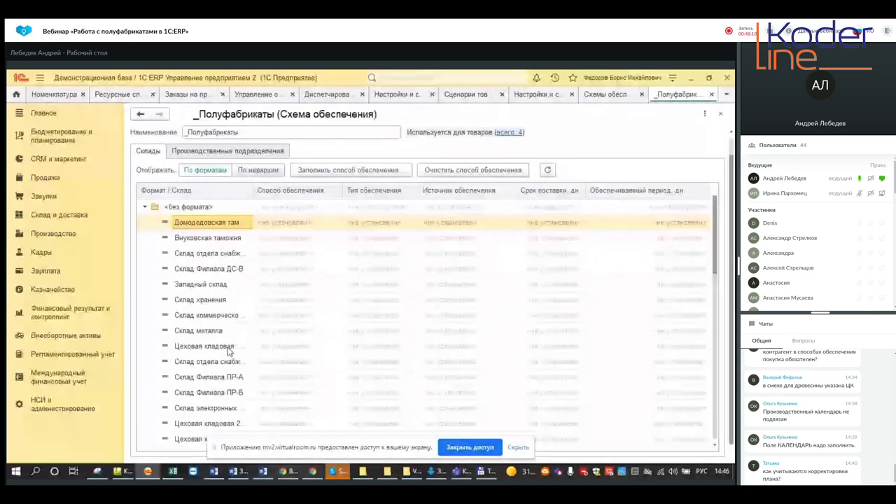
{"action": "scroll", "coordinate": [228, 352], "scroll_direction": "down", "scroll_amount": 5}
{"action": "left_click", "coordinate": [274, 394]}
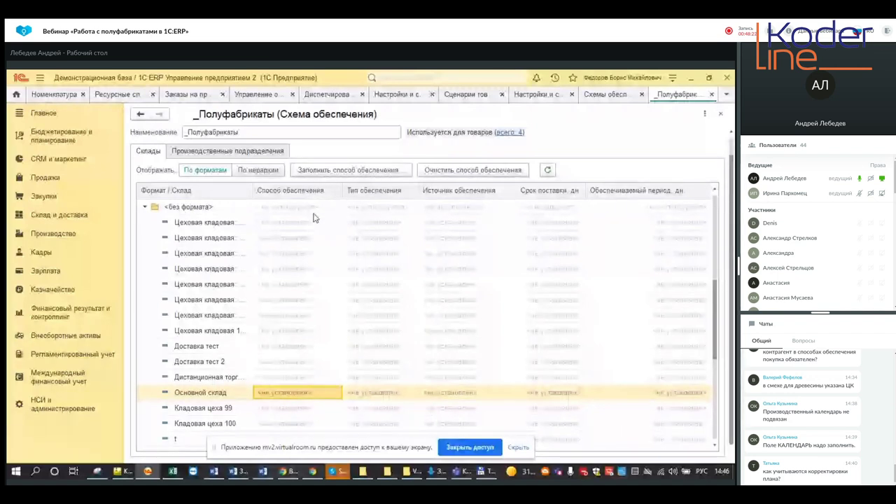
{"action": "left_click", "coordinate": [367, 170]}
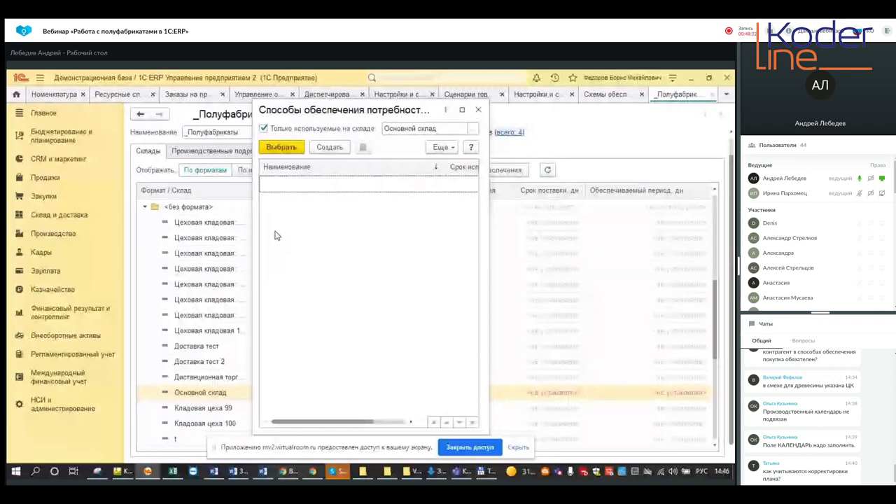
{"action": "left_click", "coordinate": [289, 131]}
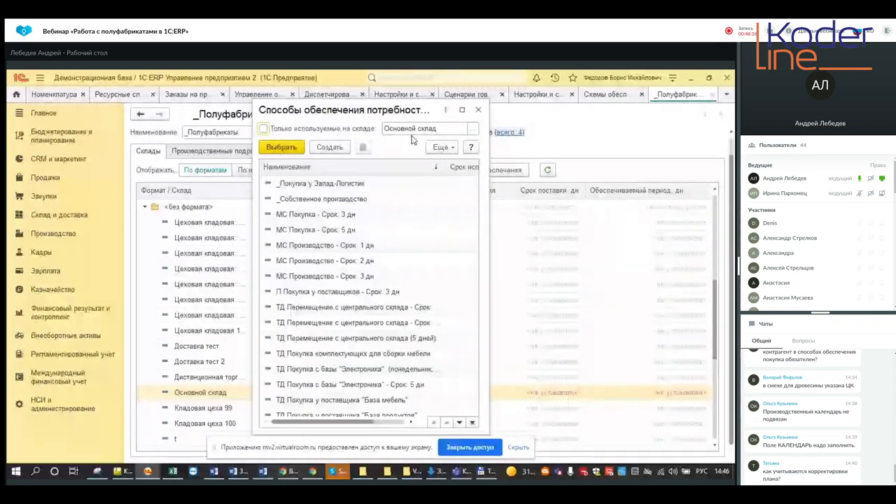
{"action": "double_click", "coordinate": [338, 198]}
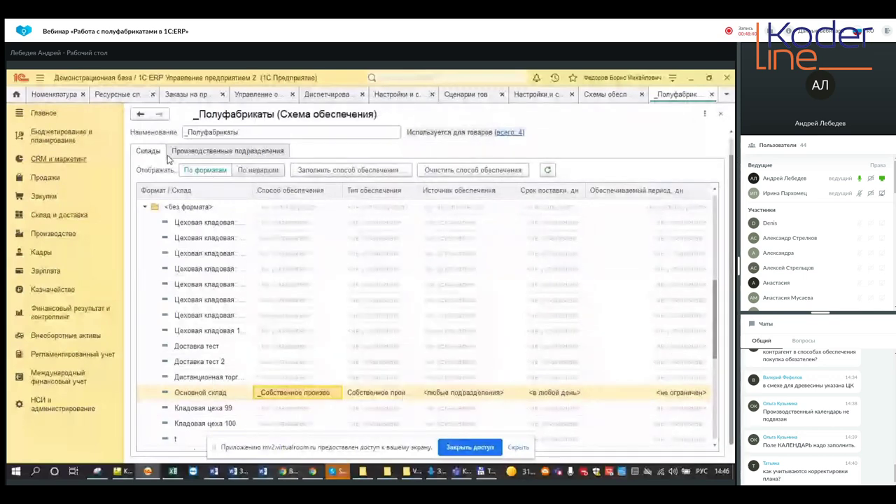
{"action": "left_click", "coordinate": [179, 135]}
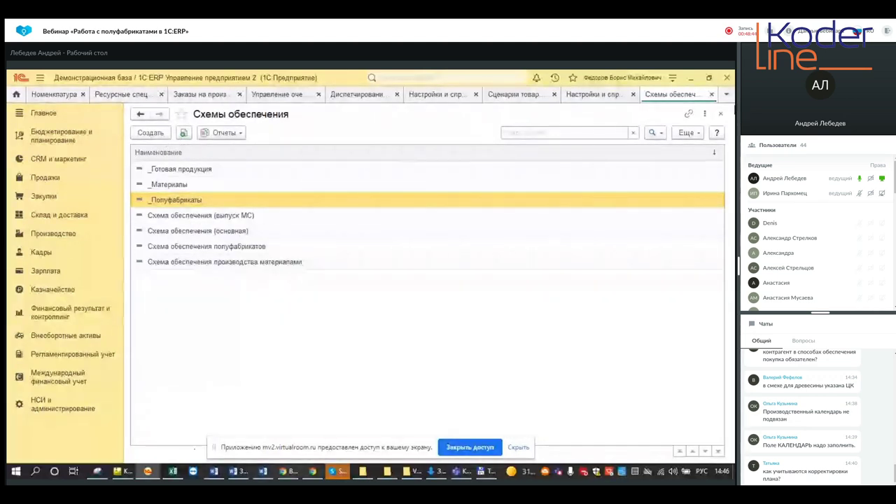
{"action": "left_click", "coordinate": [712, 94]}
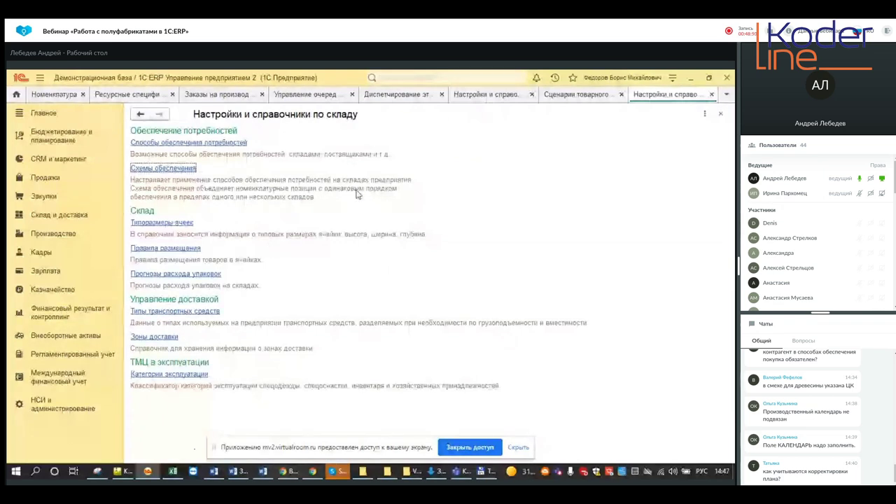
Start forming production orders by needs (По потребностям) and filter the needs by warehouse Основной склад.
{"action": "left_click", "coordinate": [395, 95]}
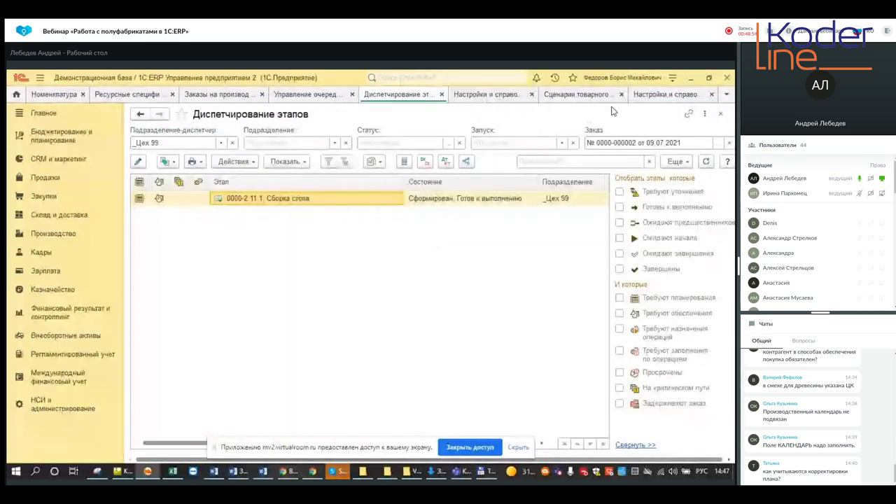
{"action": "left_click", "coordinate": [673, 95]}
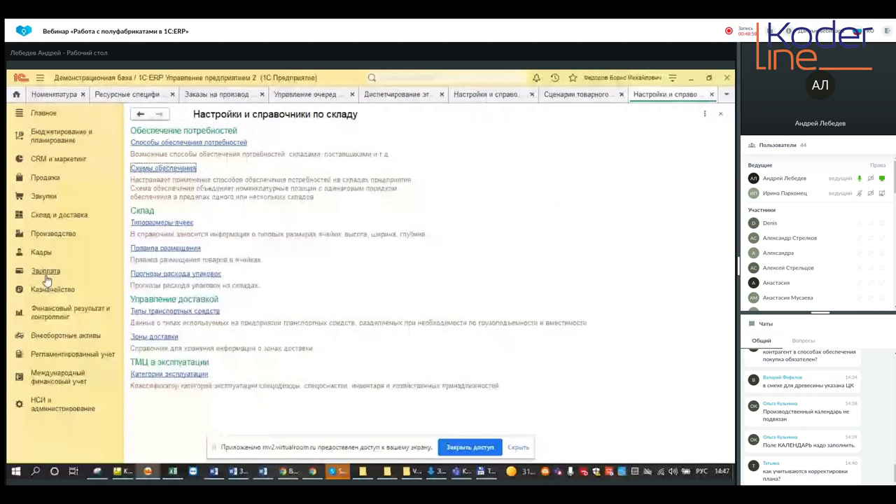
{"action": "left_click", "coordinate": [59, 234]}
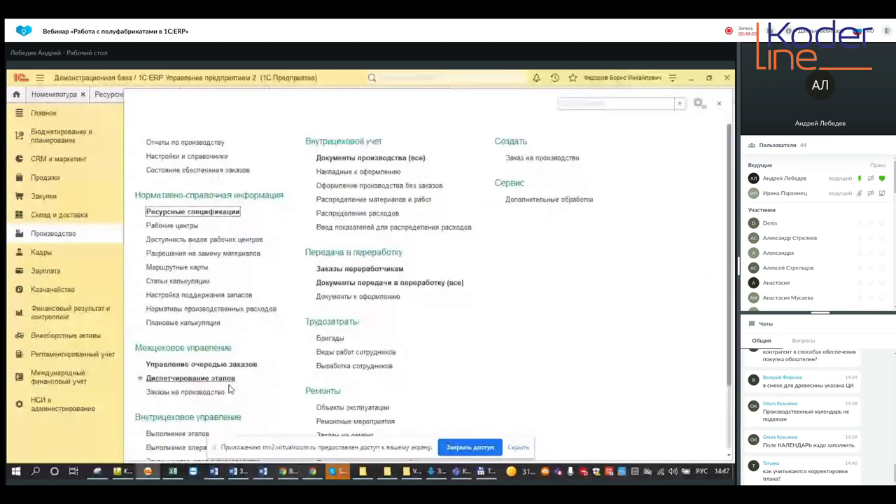
{"action": "left_click", "coordinate": [206, 393]}
{"action": "left_click", "coordinate": [176, 162]}
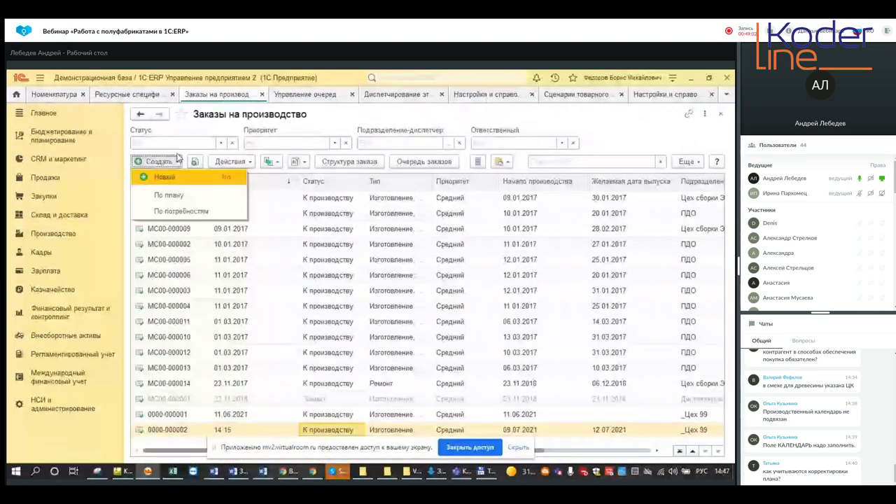
{"action": "left_click", "coordinate": [178, 215]}
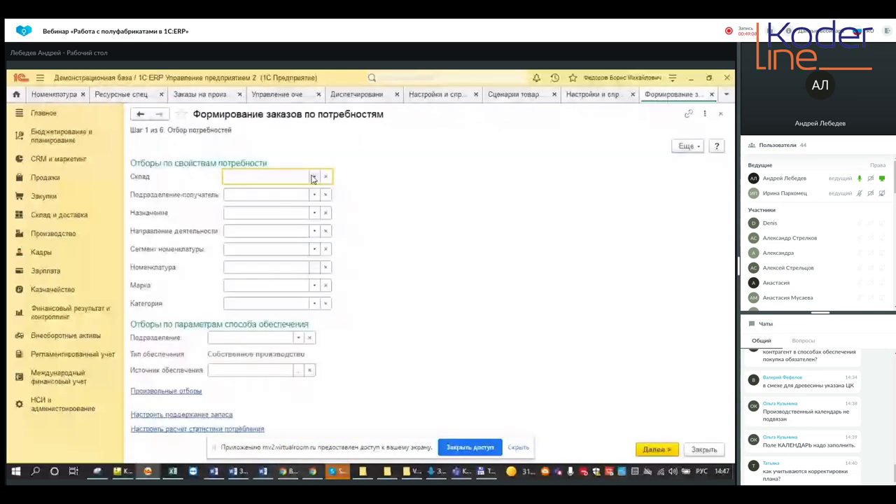
{"action": "left_click", "coordinate": [314, 176]}
{"action": "left_click", "coordinate": [280, 205]}
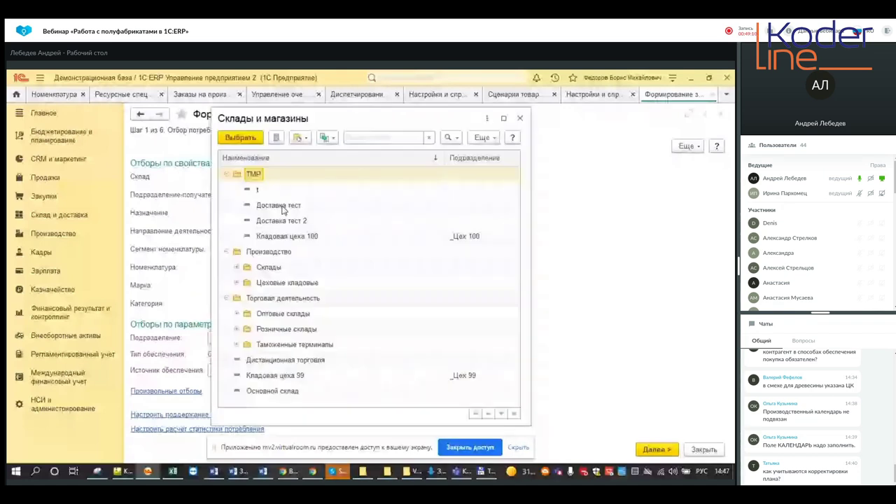
{"action": "double_click", "coordinate": [272, 391]}
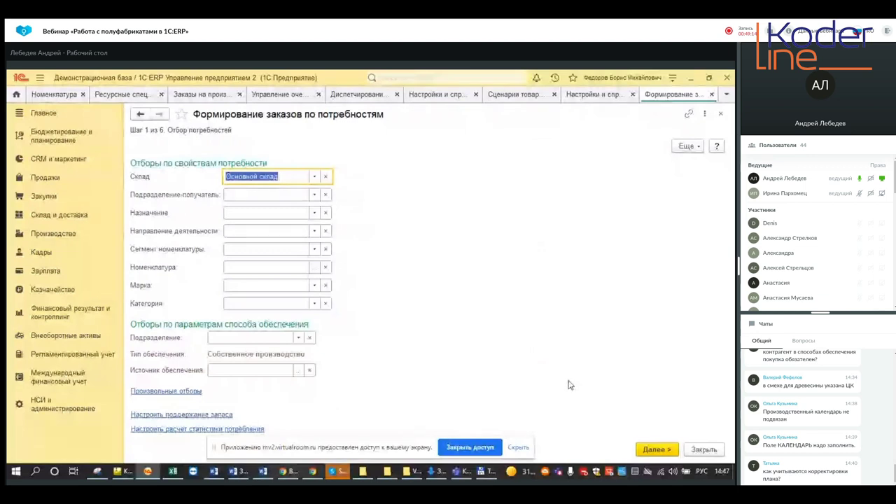
Form the production order by needs for Основание стола and Столешница, keeping the proposed _Собственное производство supply method and quantities.
{"action": "left_click", "coordinate": [654, 448]}
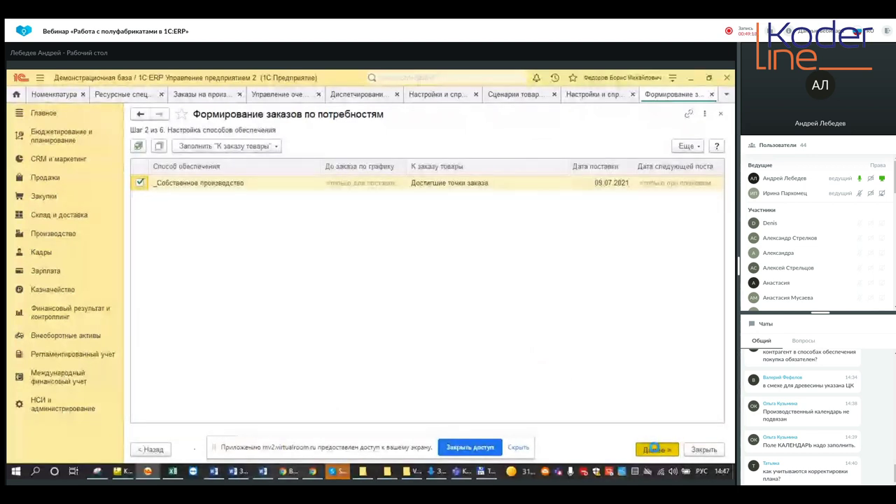
{"action": "left_click", "coordinate": [655, 449]}
{"action": "left_click", "coordinate": [655, 449]}
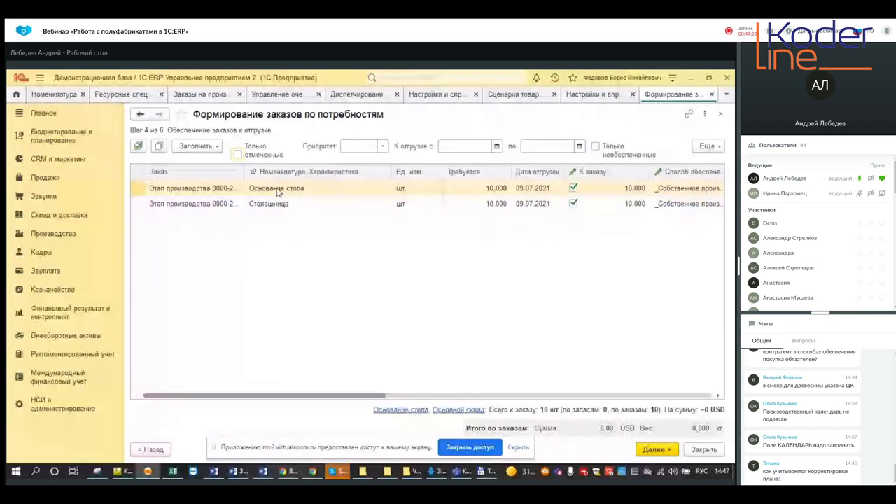
{"action": "left_click", "coordinate": [660, 450]}
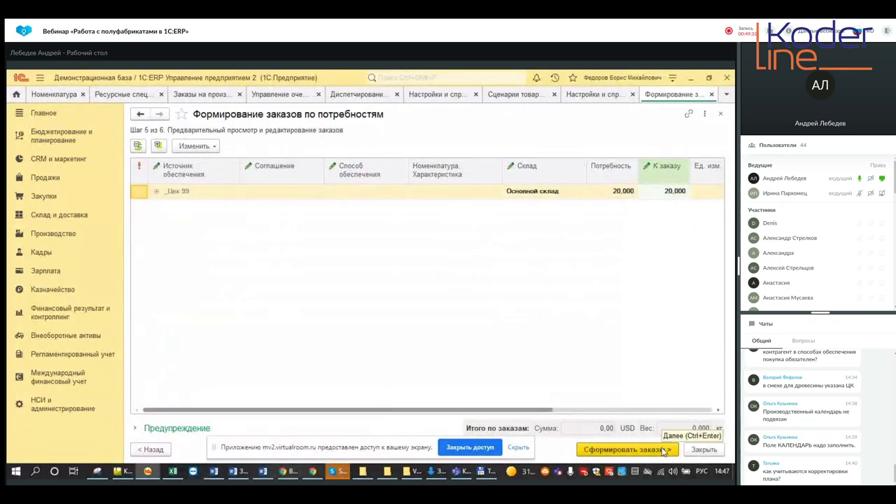
{"action": "left_click", "coordinate": [662, 450]}
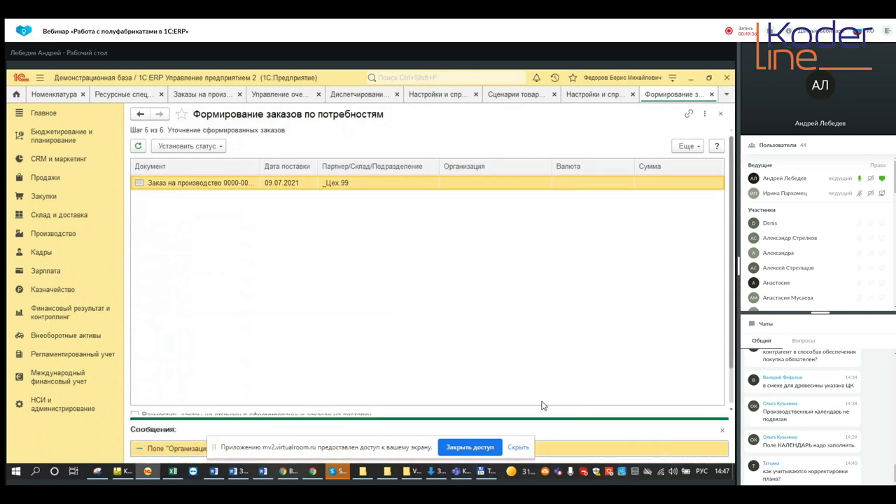
Review the products in the newly formed production order, close it, and open the earlier order of 09.07.2021 14:15 from the production orders list.
{"action": "double_click", "coordinate": [346, 183]}
{"action": "left_click", "coordinate": [213, 197]}
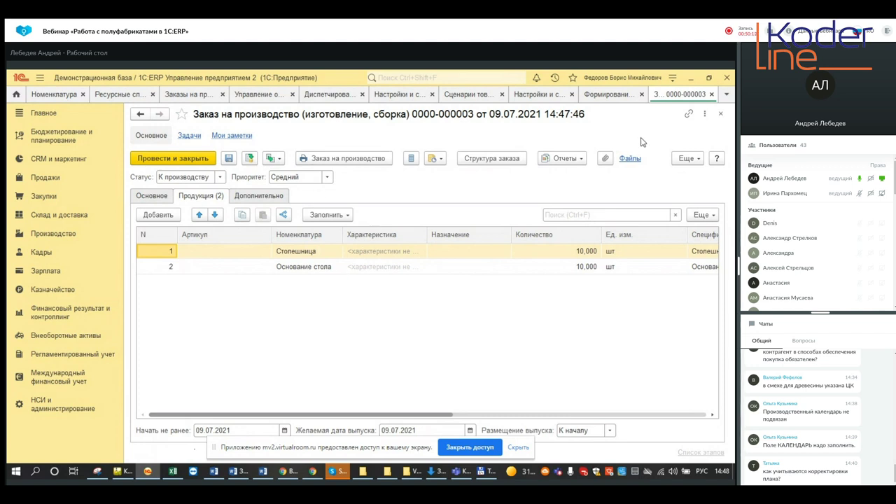
{"action": "left_click", "coordinate": [711, 94]}
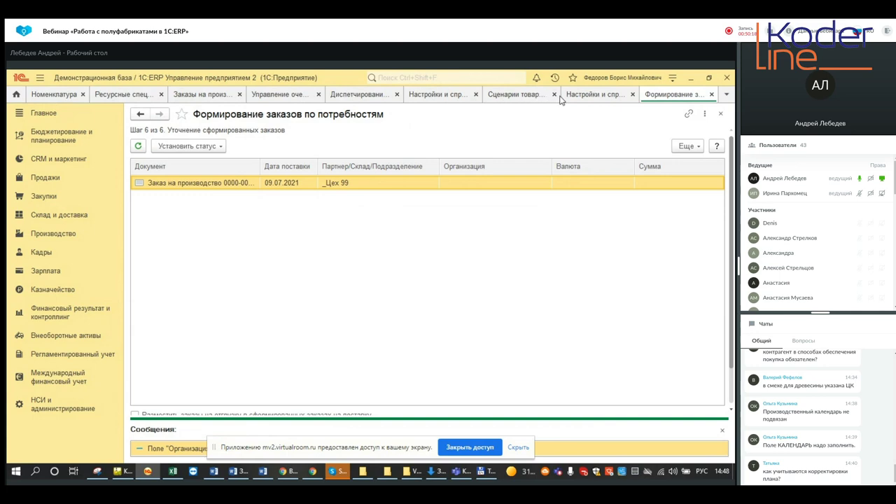
{"action": "left_click", "coordinate": [201, 94]}
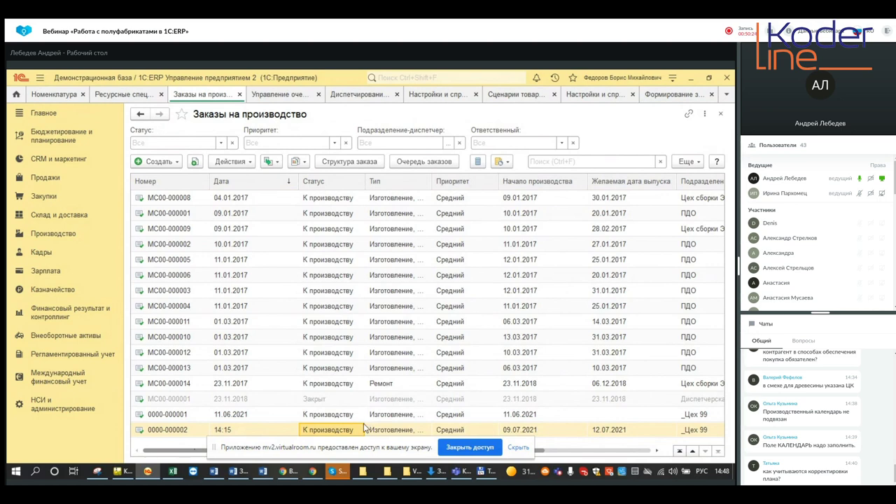
{"action": "double_click", "coordinate": [328, 430]}
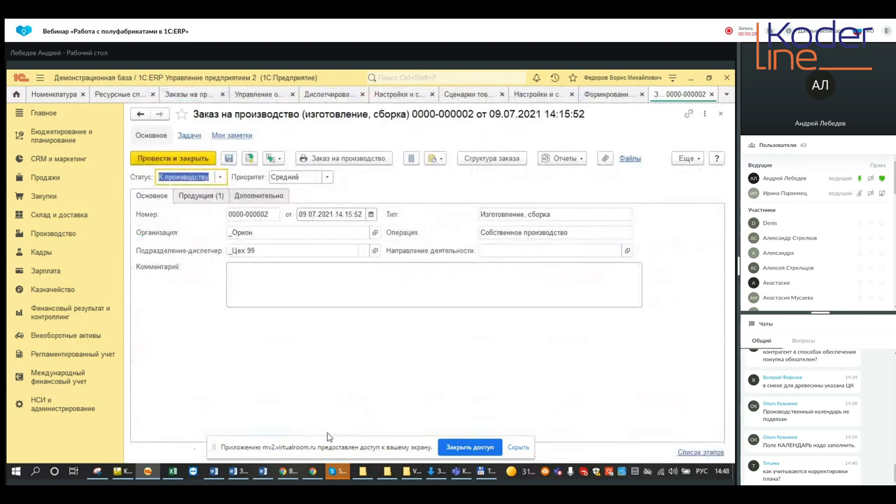
Close all open windows and open the production plans list.
{"action": "right_click", "coordinate": [48, 97]}
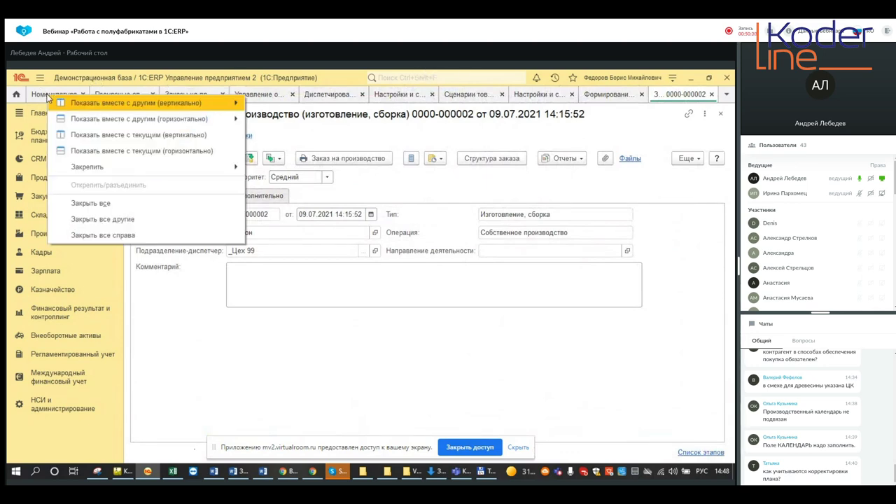
{"action": "left_click", "coordinate": [110, 205]}
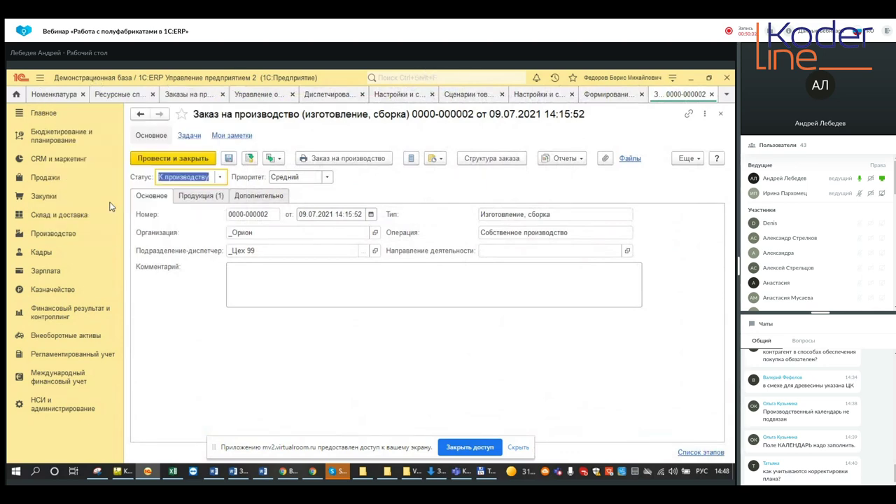
{"action": "left_click", "coordinate": [64, 139]}
{"action": "left_click", "coordinate": [360, 202]}
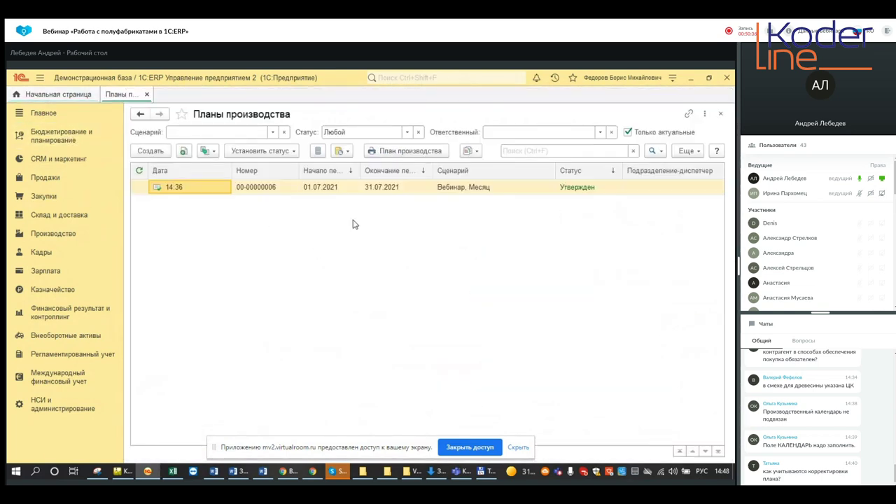
Open the production plan of 09.07.2021 14:36, set its status to Отменен, post it and show its products.
{"action": "left_click", "coordinate": [256, 189]}
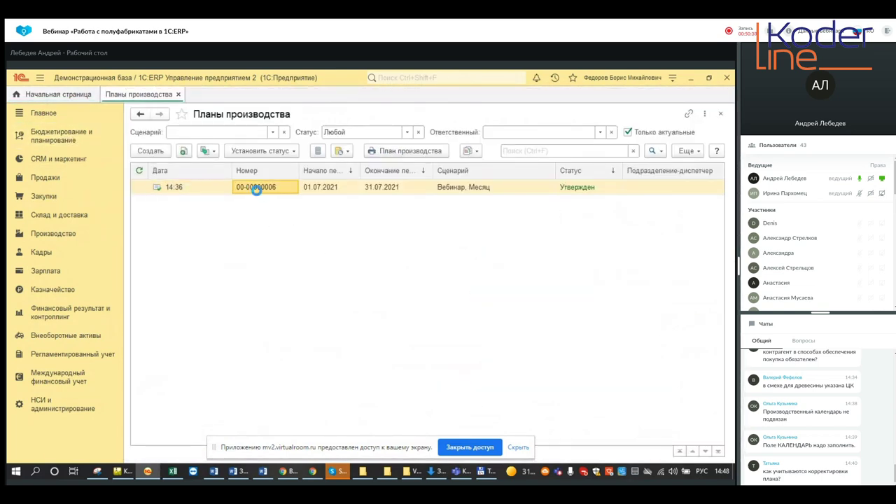
{"action": "double_click", "coordinate": [257, 188]}
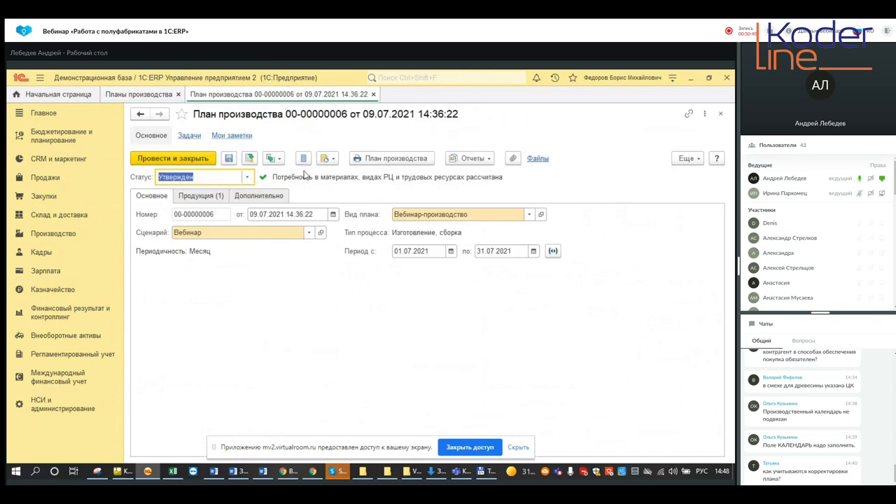
{"action": "left_click", "coordinate": [246, 177]}
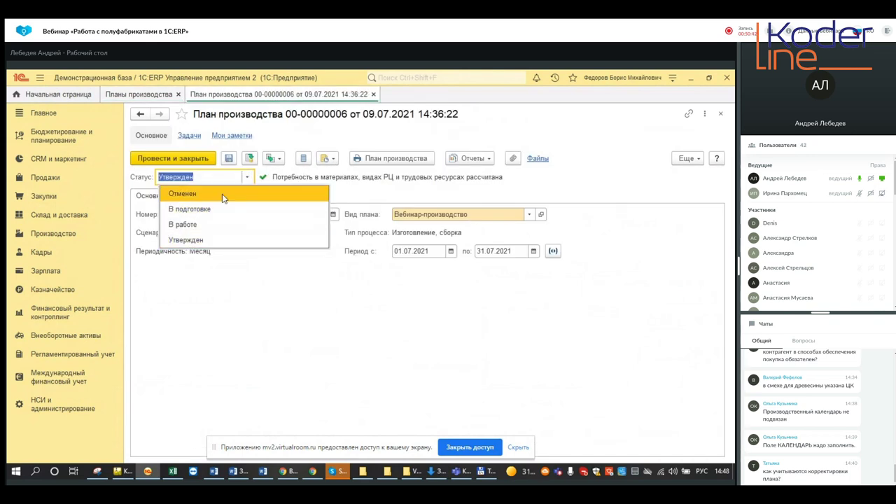
{"action": "left_click", "coordinate": [222, 196]}
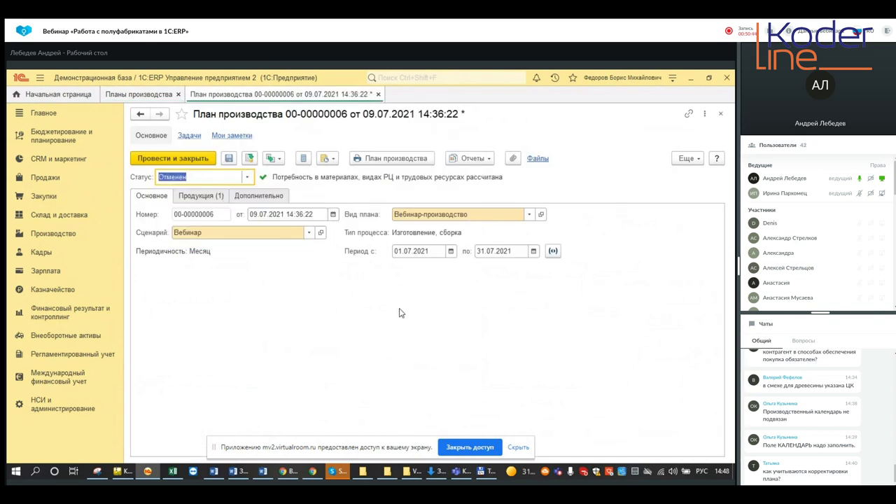
{"action": "left_click", "coordinate": [249, 160]}
{"action": "left_click", "coordinate": [217, 197]}
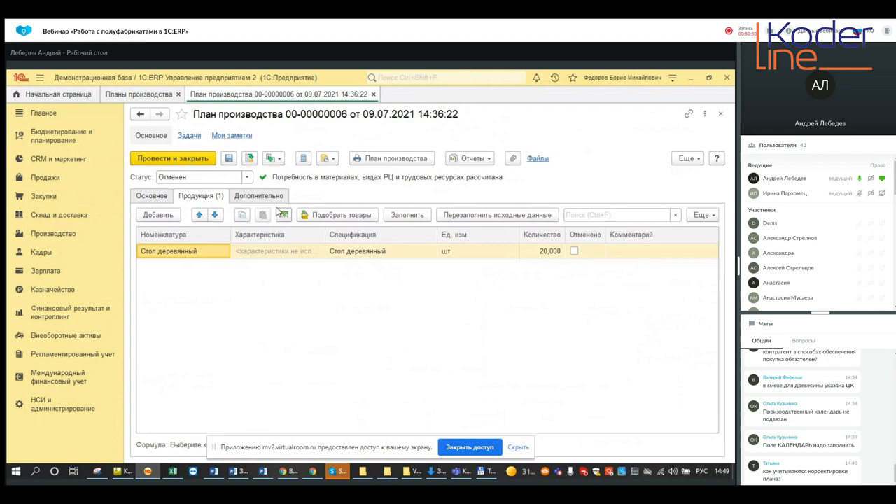
Set the production plan's status to Утвержден and post it.
{"action": "left_click", "coordinate": [247, 177]}
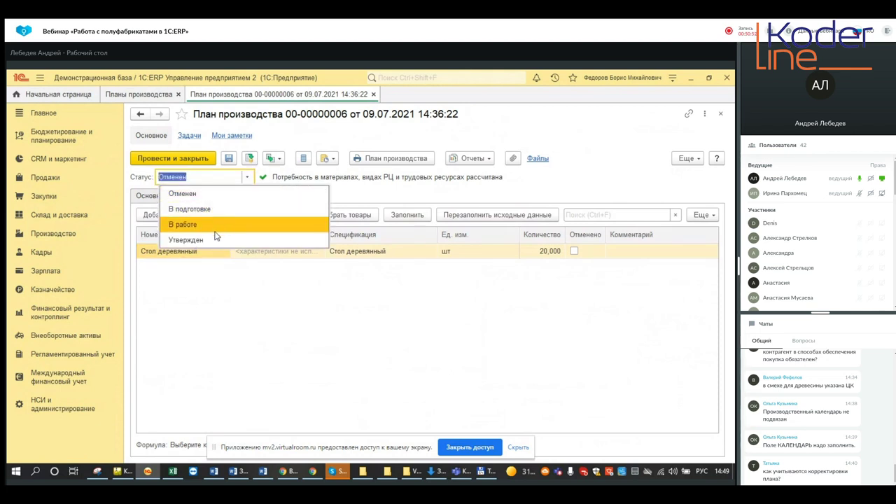
{"action": "left_click", "coordinate": [212, 237]}
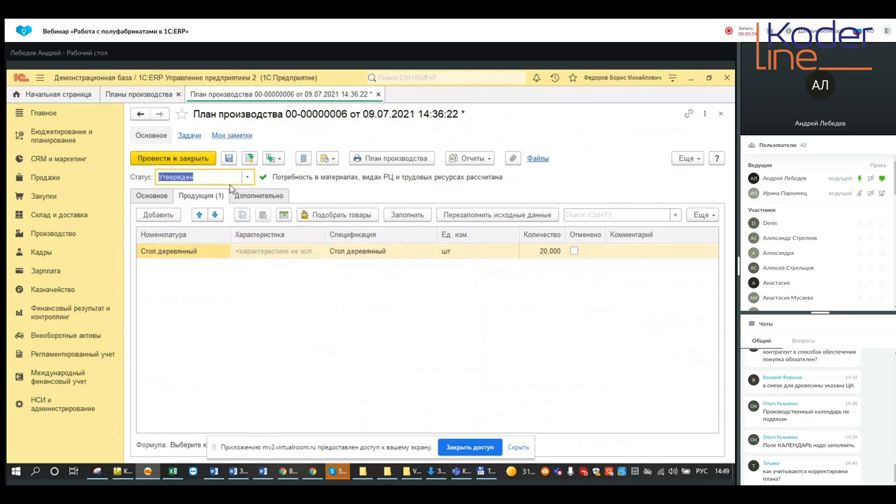
{"action": "left_click", "coordinate": [251, 159]}
{"action": "left_click", "coordinate": [252, 161]}
Generate the plan's Потребность в материалах report and examine the planned needs for Основание стола and Столешница.
{"action": "left_click", "coordinate": [470, 158]}
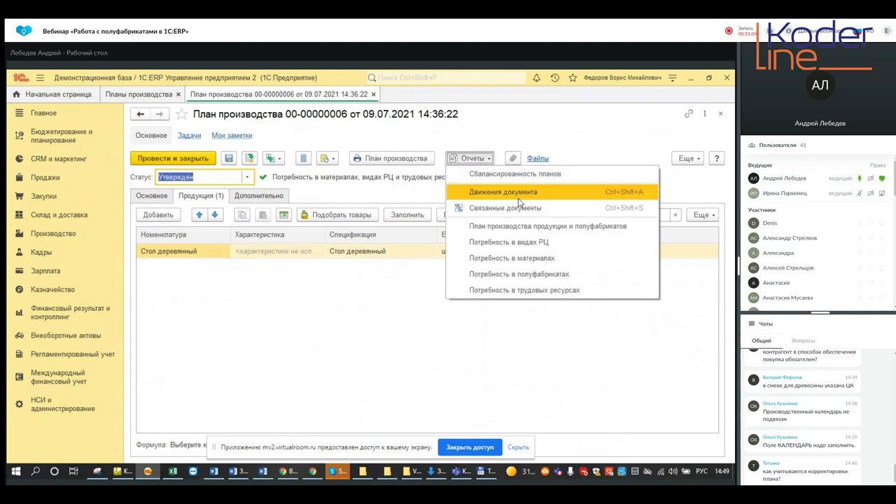
{"action": "left_click", "coordinate": [511, 265]}
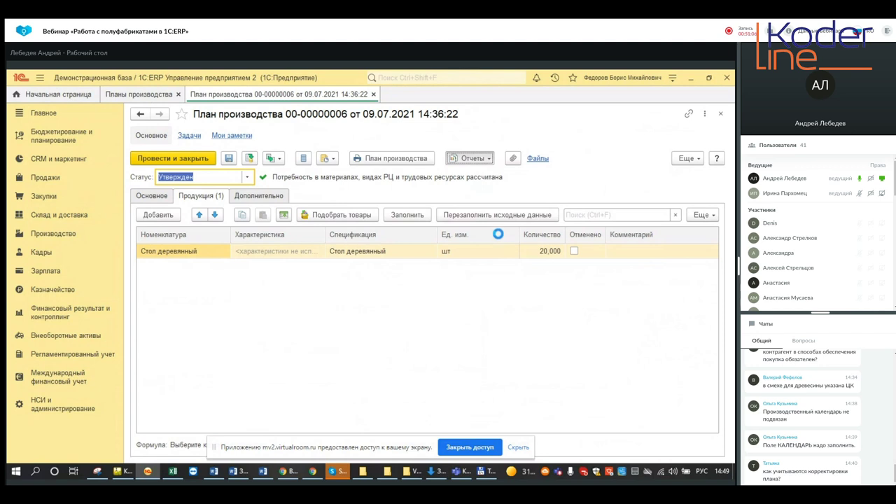
{"action": "left_click_drag", "start_coordinate": [217, 245], "coordinate": [217, 263]}
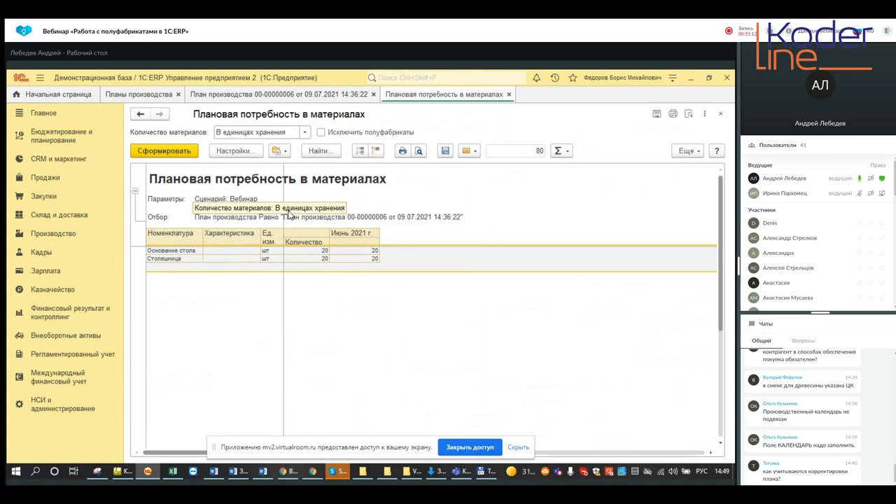
{"action": "left_click", "coordinate": [236, 250]}
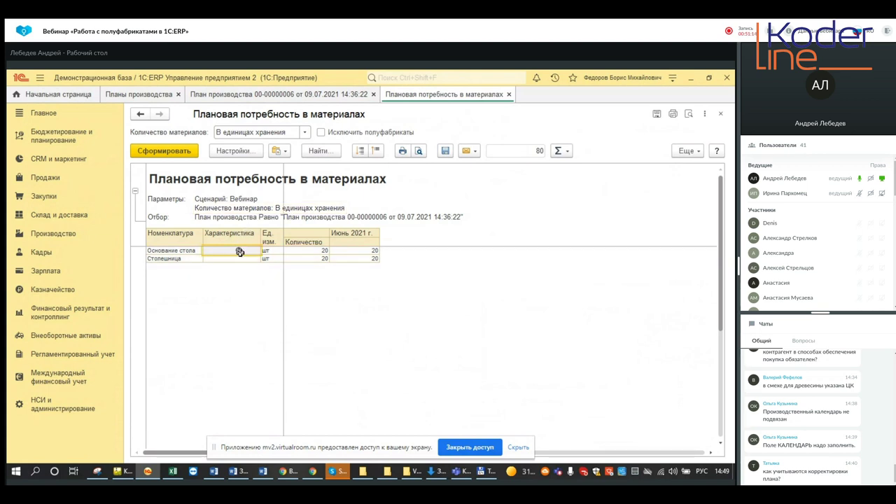
{"action": "left_click", "coordinate": [310, 258]}
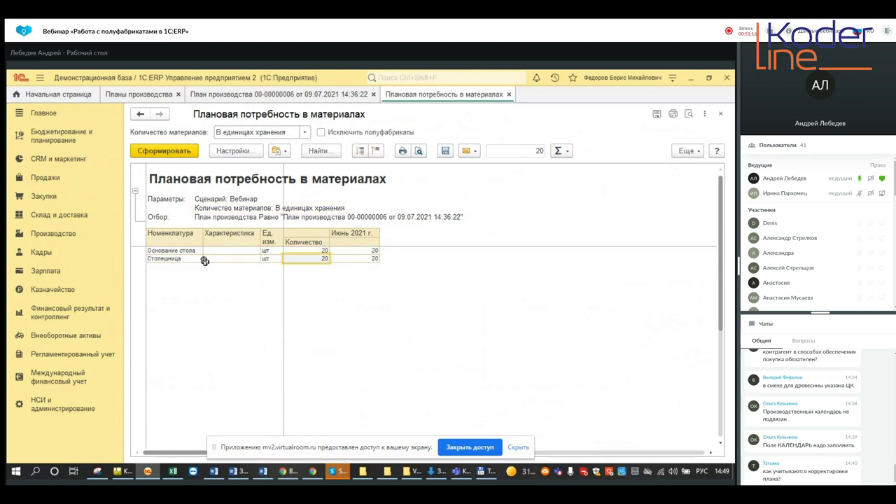
{"action": "left_click_drag", "start_coordinate": [185, 250], "coordinate": [191, 254]}
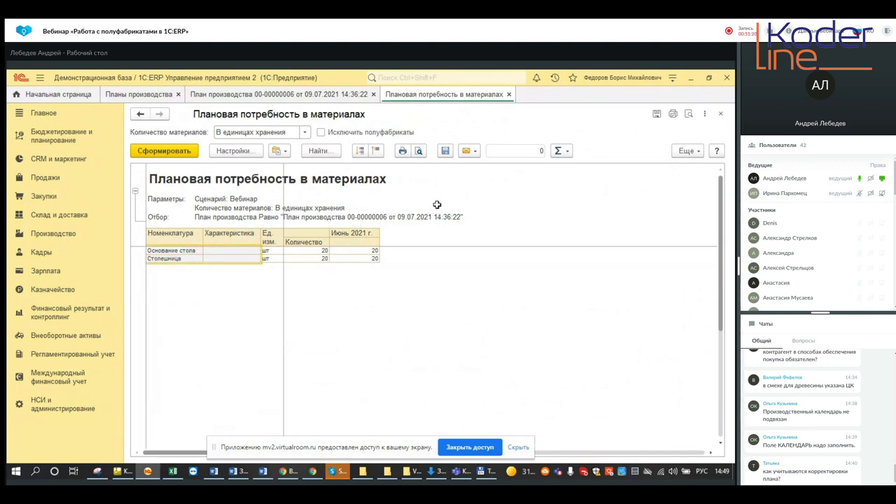
Regenerate the material needs report with Исключить полуфабрикаты enabled, examine it, and close the report.
{"action": "left_click", "coordinate": [322, 133]}
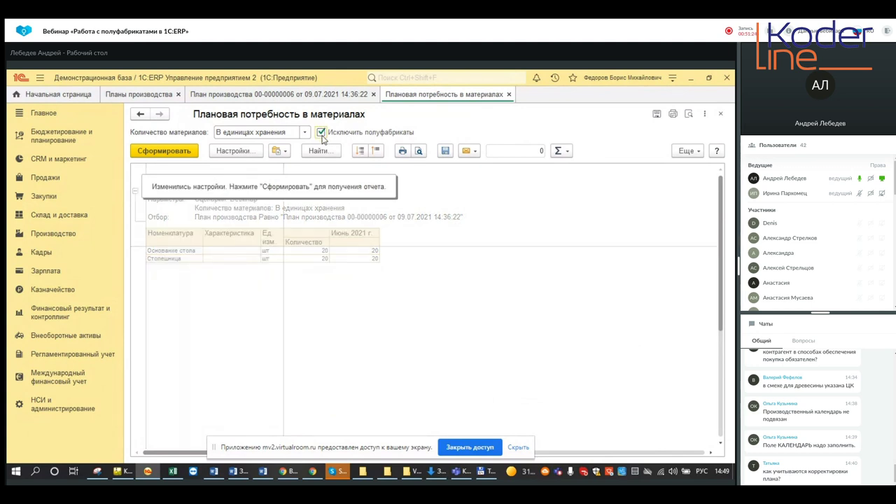
{"action": "left_click", "coordinate": [177, 152]}
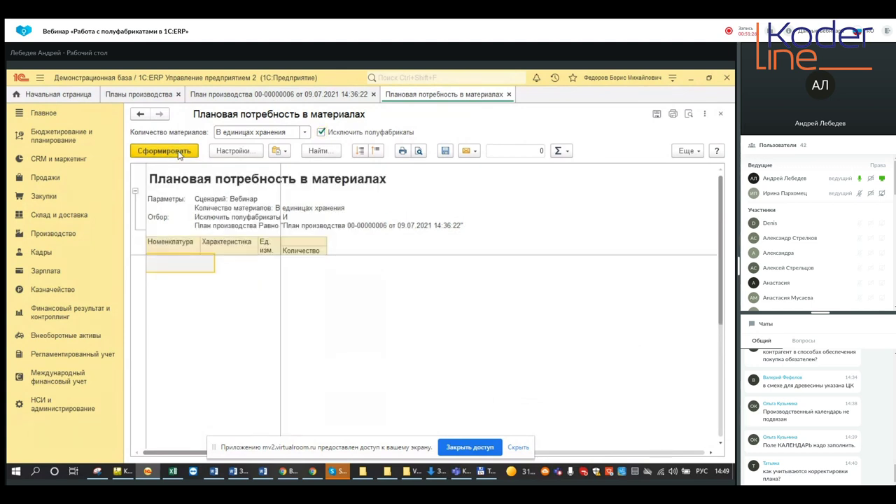
{"action": "left_click_drag", "start_coordinate": [268, 287], "coordinate": [266, 217]}
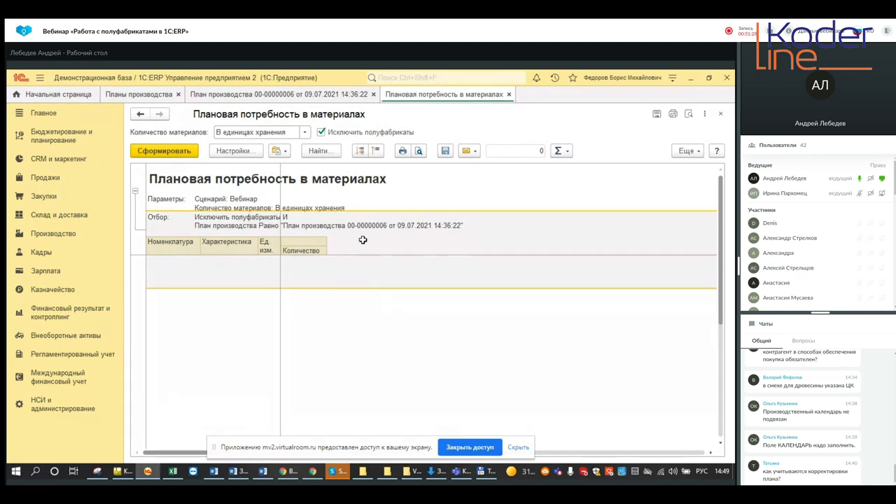
{"action": "left_click", "coordinate": [322, 253]}
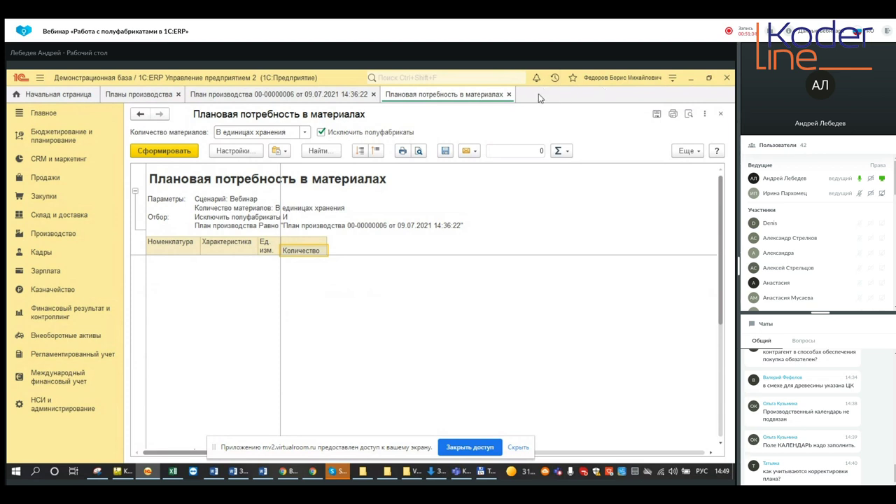
{"action": "left_click", "coordinate": [508, 95]}
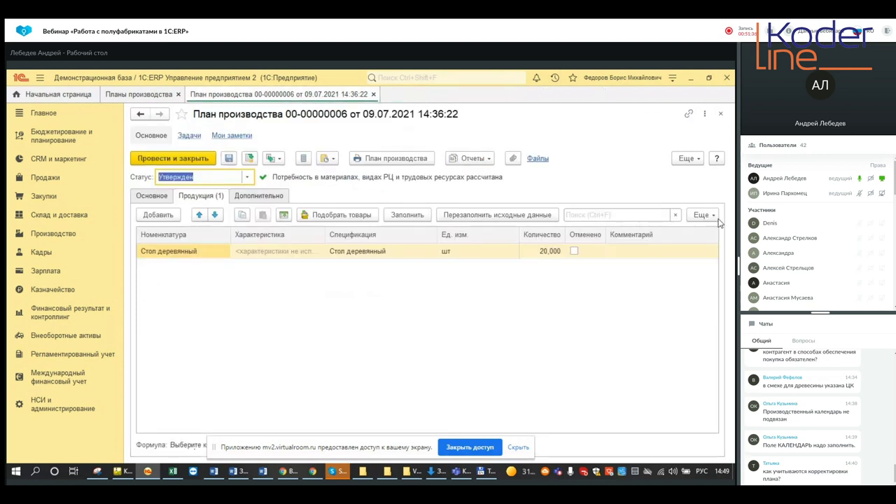
Fill the production plan's product lines with the semi-finished products needed for Стол деревянный using Запланировать полуфабрикаты.
{"action": "left_click", "coordinate": [702, 215]}
{"action": "scroll", "coordinate": [686, 327], "scroll_direction": "down", "scroll_amount": 3}
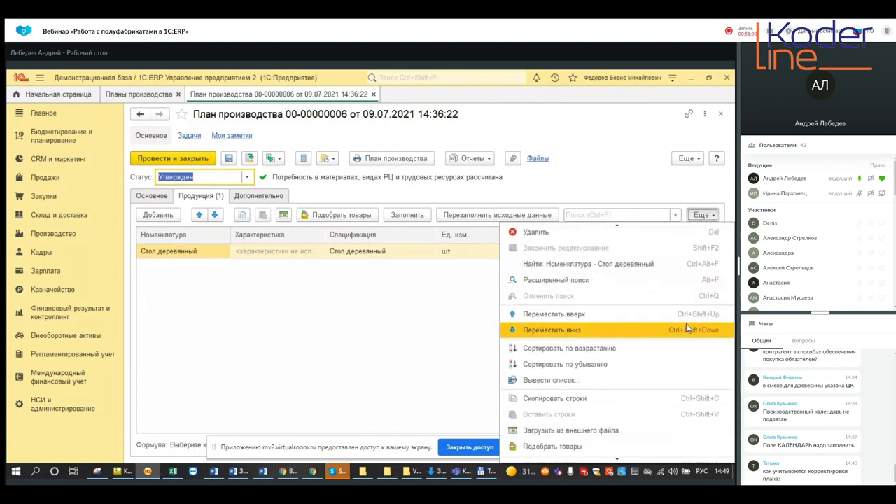
{"action": "scroll", "coordinate": [685, 327], "scroll_direction": "down", "scroll_amount": 2}
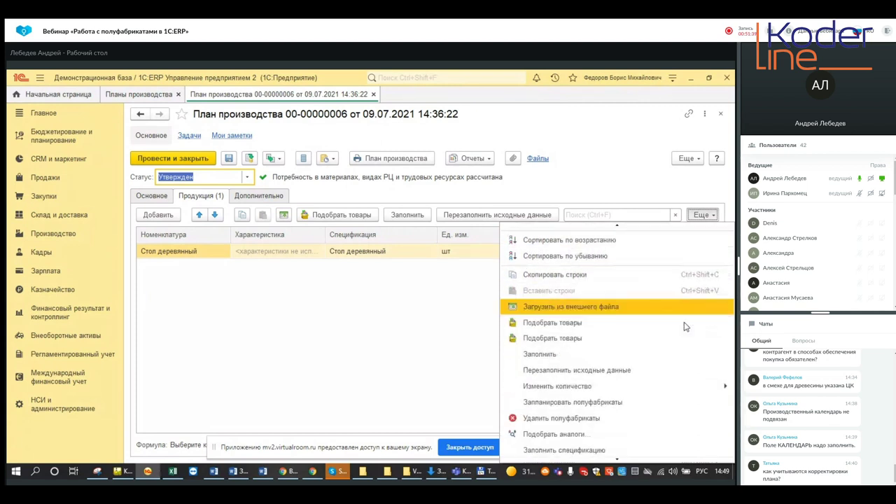
{"action": "left_click", "coordinate": [606, 382]}
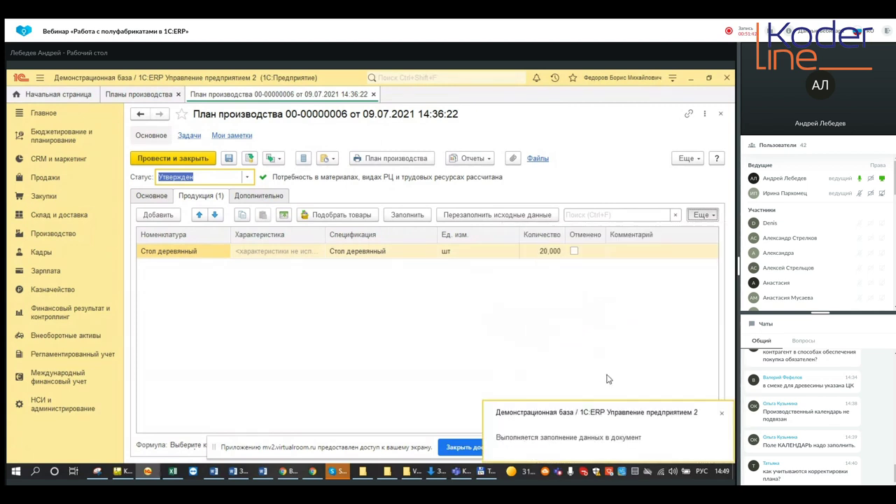
{"action": "left_click", "coordinate": [325, 289]}
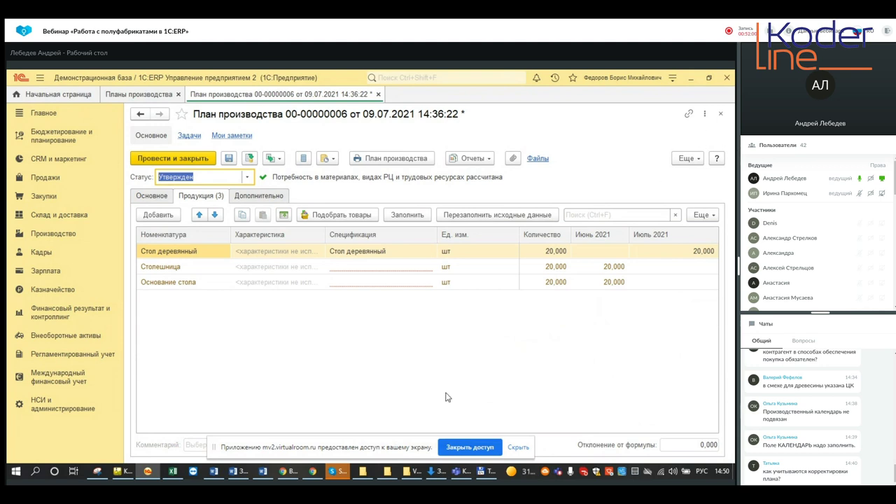
Compare the June 2021 quantities of Столешница and Основание стола with the July 2021 quantity of Стол деревянный.
{"action": "left_click", "coordinate": [609, 272]}
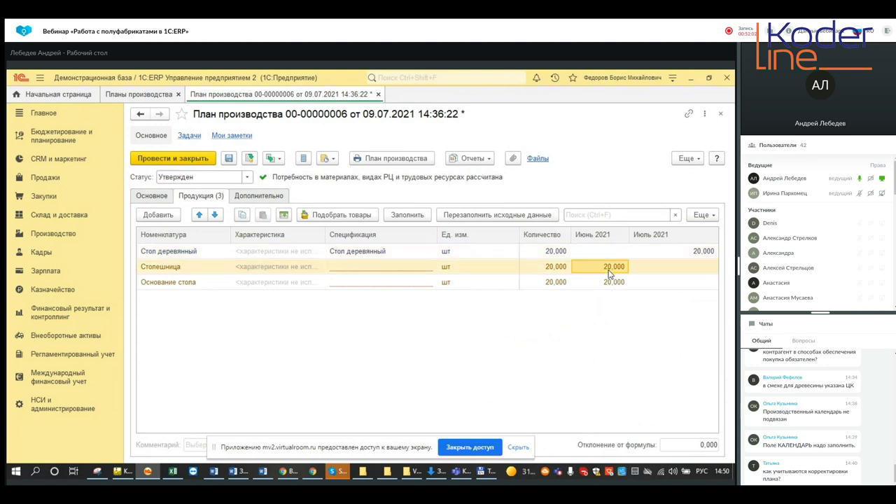
{"action": "left_click", "coordinate": [610, 283]}
{"action": "left_click", "coordinate": [612, 271]}
{"action": "left_click", "coordinate": [612, 283]}
{"action": "left_click", "coordinate": [608, 264]}
{"action": "left_click", "coordinate": [610, 282]}
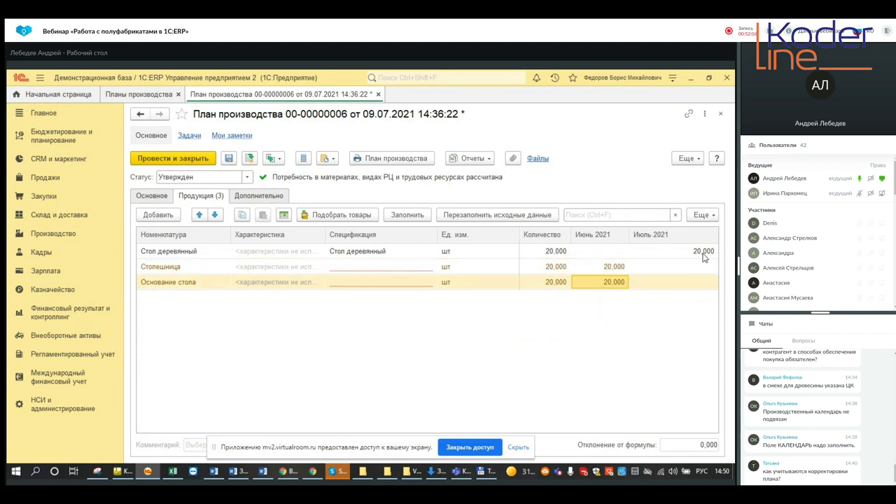
{"action": "left_click", "coordinate": [702, 252]}
{"action": "left_click", "coordinate": [615, 273]}
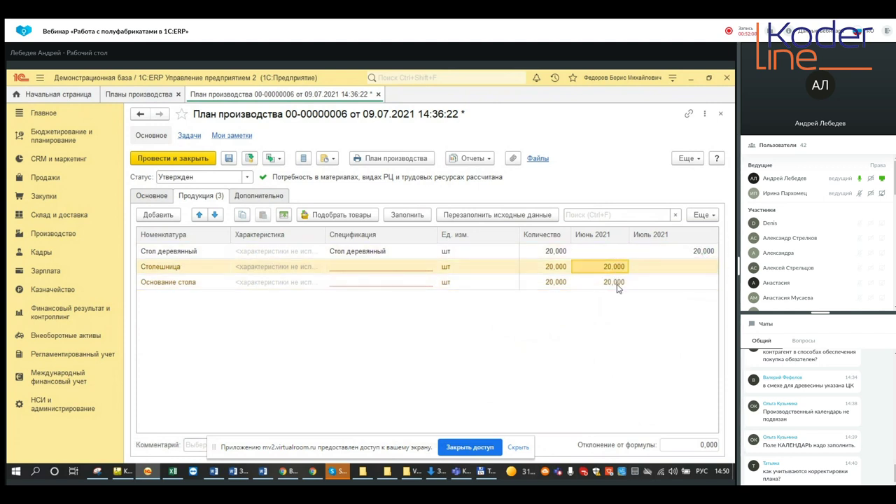
{"action": "left_click", "coordinate": [617, 281]}
{"action": "left_click", "coordinate": [617, 271]}
{"action": "left_click", "coordinate": [616, 282]}
{"action": "left_click", "coordinate": [614, 270]}
{"action": "left_click", "coordinate": [618, 285]}
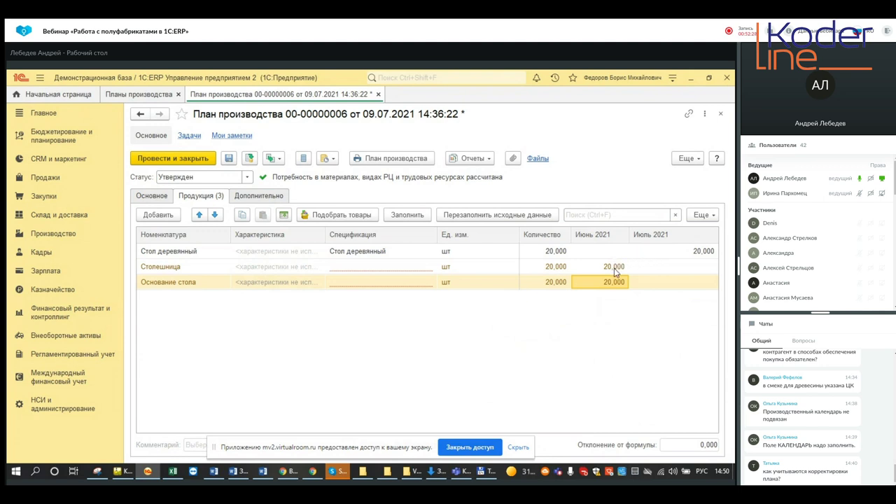
Check the plan's period and periodicity in its main details against the product lines, ending on the product lines.
{"action": "left_click", "coordinate": [151, 199]}
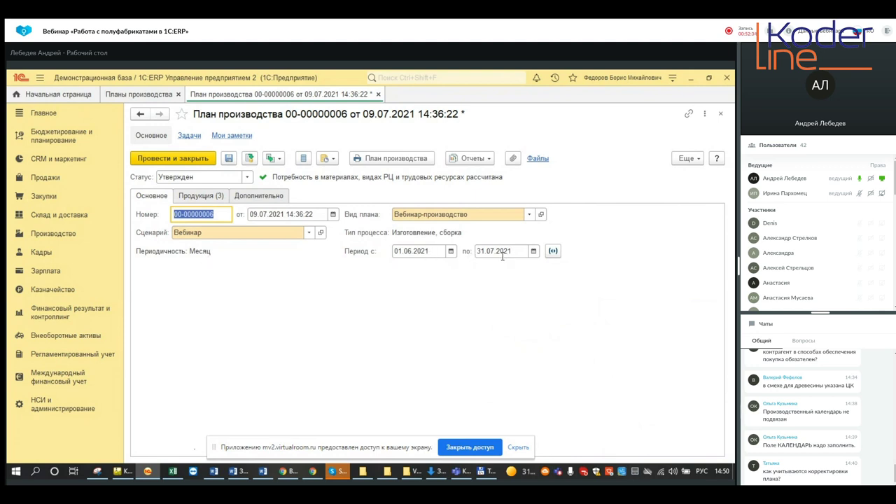
{"action": "left_click", "coordinate": [221, 197]}
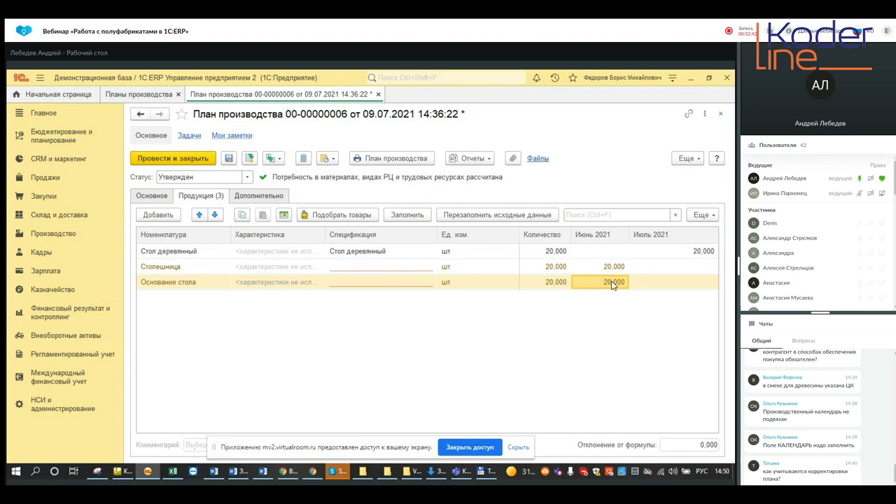
{"action": "left_click", "coordinate": [153, 197]}
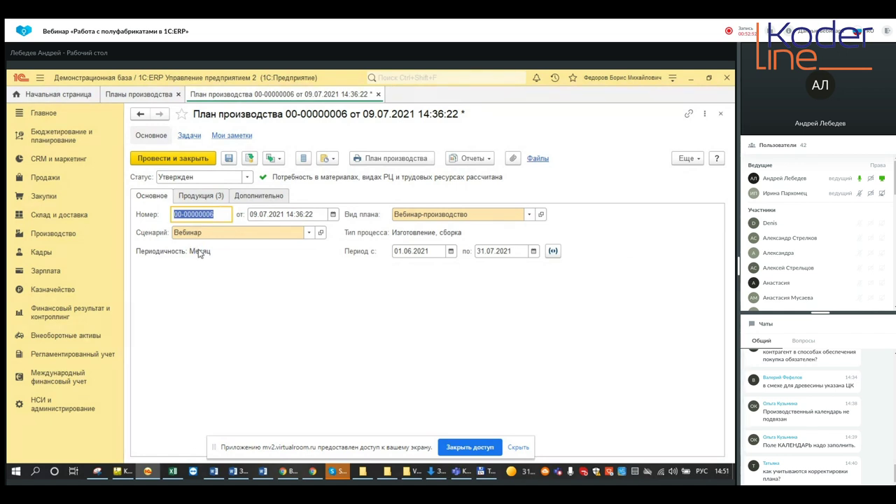
{"action": "left_click", "coordinate": [207, 197]}
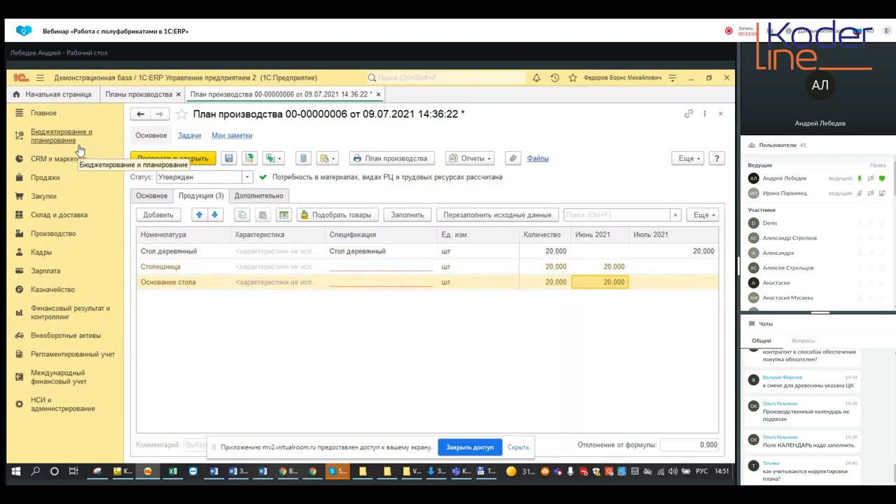
Open the _Полуфабрикаты supply scheme from the warehouse settings, check the supply method and delivery time for Основной склад, and close the scheme.
{"action": "left_click", "coordinate": [61, 216]}
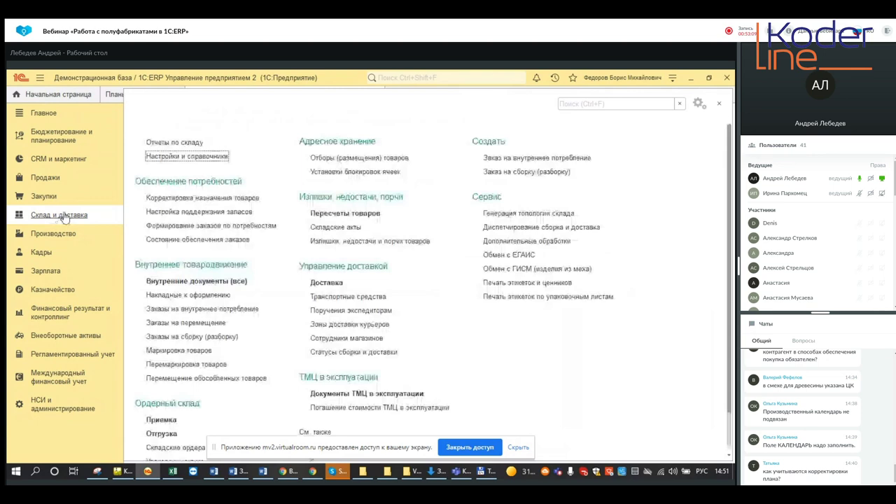
{"action": "left_click", "coordinate": [187, 158]}
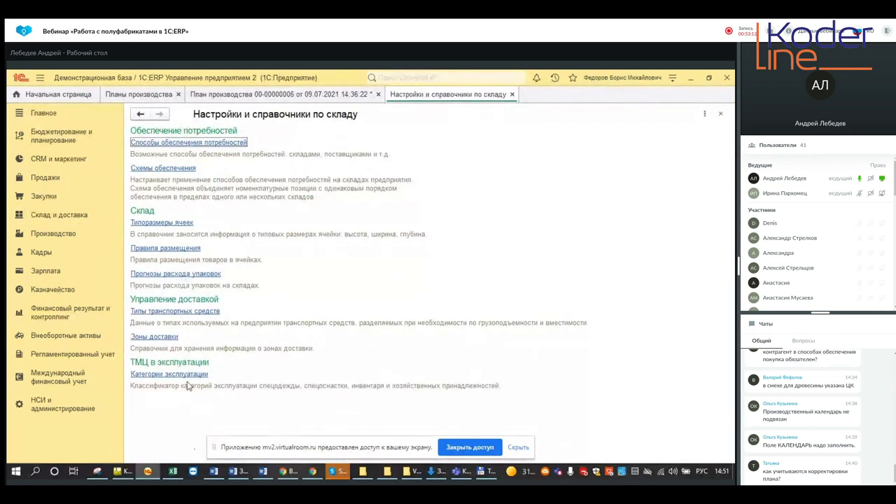
{"action": "left_click", "coordinate": [176, 169]}
{"action": "double_click", "coordinate": [185, 199]}
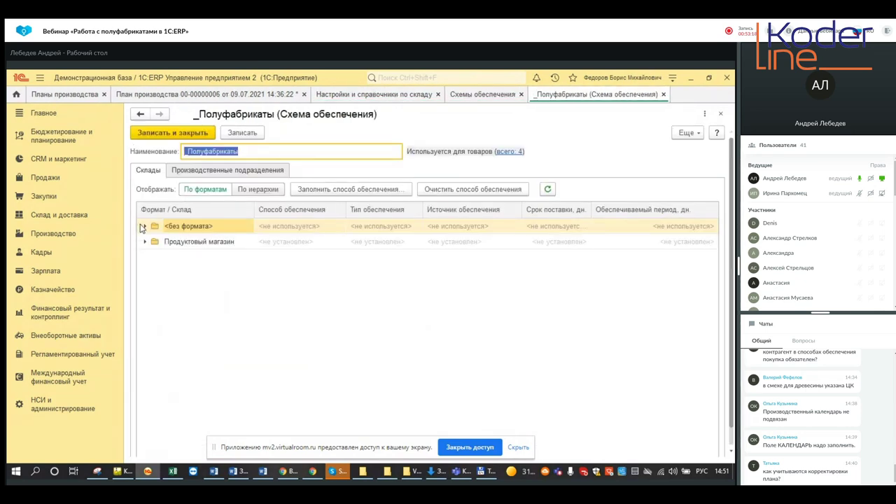
{"action": "left_click", "coordinate": [145, 226]}
{"action": "left_click", "coordinate": [294, 346]}
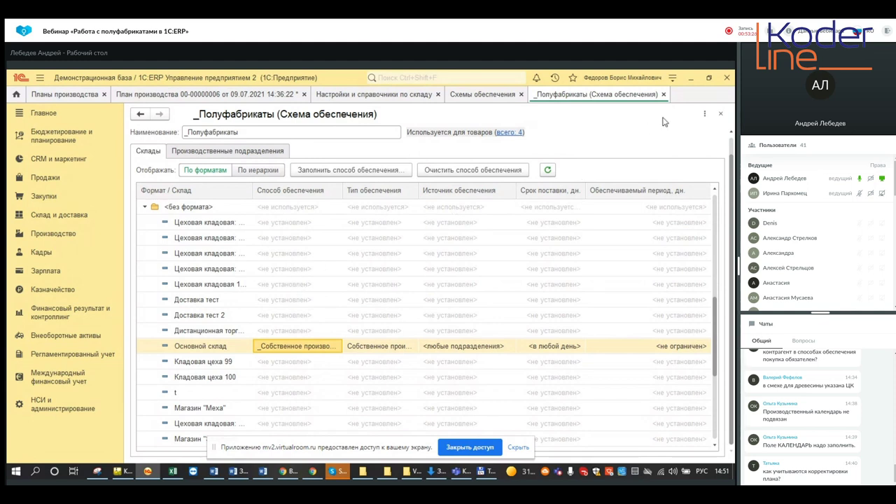
{"action": "left_click", "coordinate": [664, 95]}
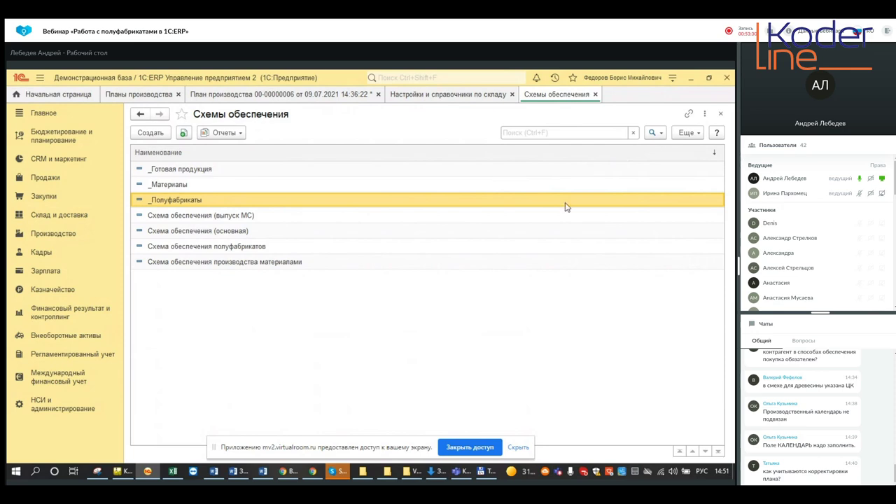
Switch to the webinar room in Chrome and read through the participants' earlier questions in the general chat.
{"action": "left_click", "coordinate": [305, 466]}
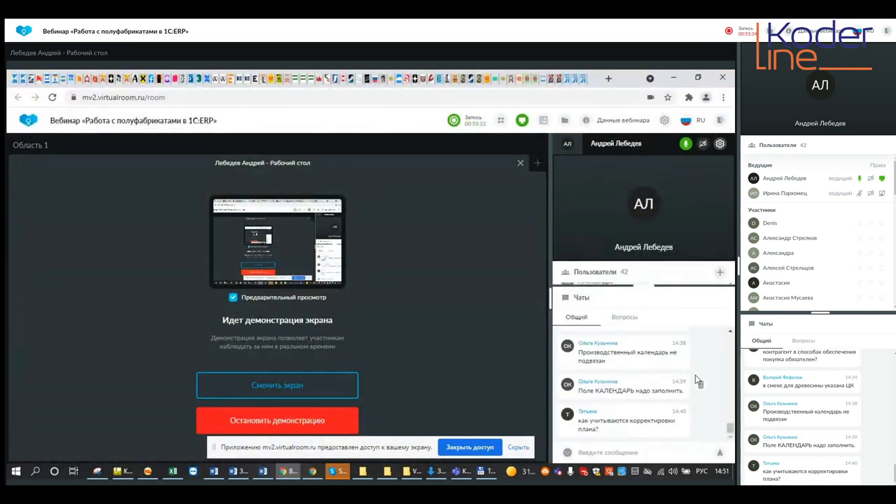
{"action": "scroll", "coordinate": [695, 374], "scroll_direction": "up", "scroll_amount": 1}
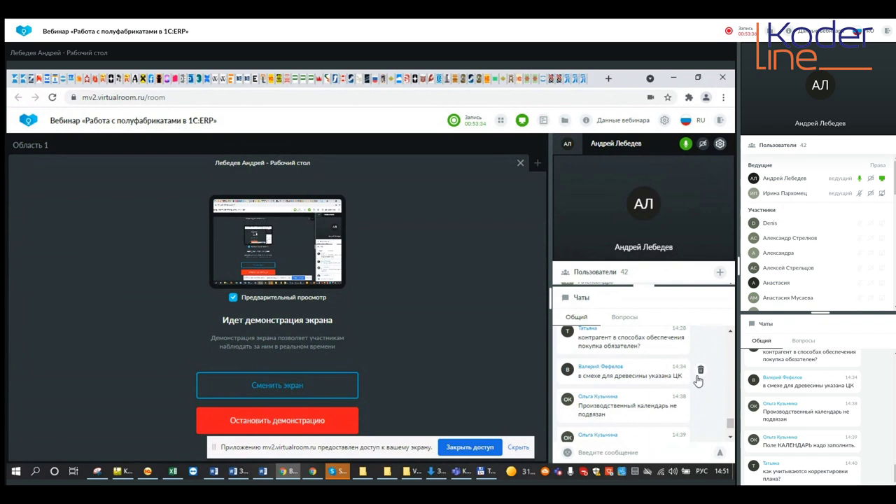
{"action": "scroll", "coordinate": [700, 378], "scroll_direction": "up", "scroll_amount": 1}
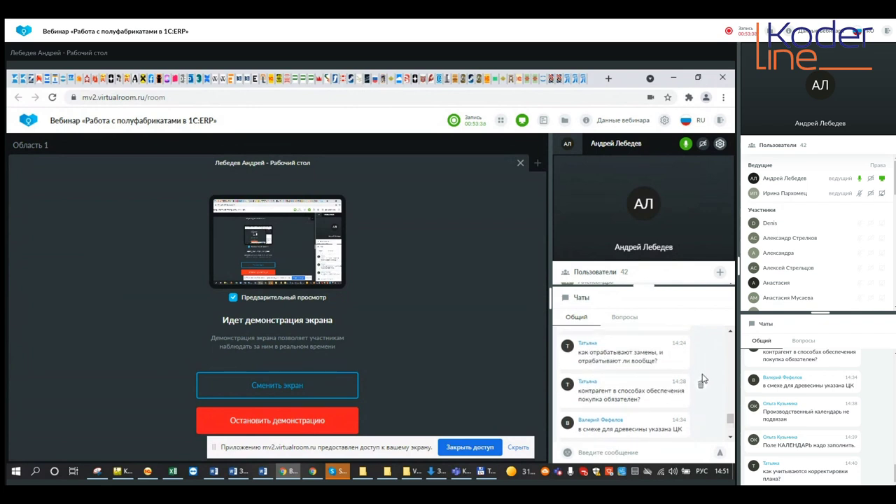
{"action": "scroll", "coordinate": [702, 379], "scroll_direction": "up", "scroll_amount": 4}
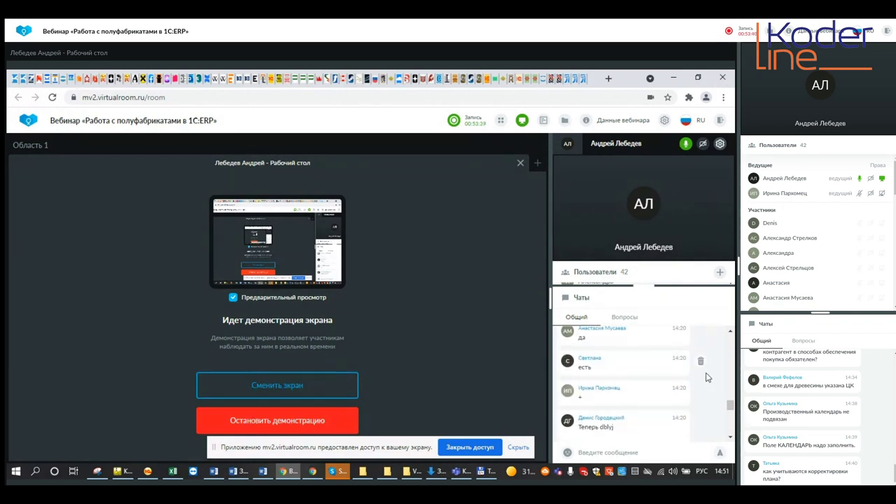
{"action": "scroll", "coordinate": [706, 378], "scroll_direction": "down", "scroll_amount": 1}
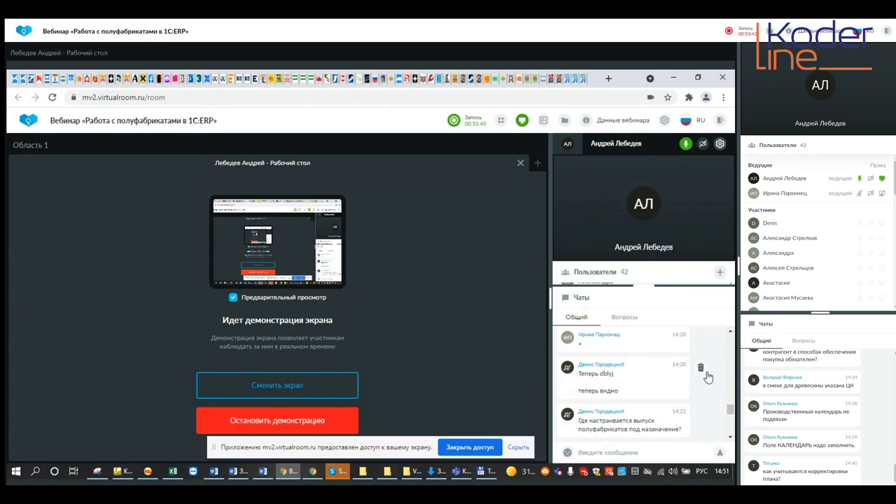
{"action": "scroll", "coordinate": [708, 377], "scroll_direction": "down", "scroll_amount": 2}
{"action": "scroll", "coordinate": [709, 377], "scroll_direction": "down", "scroll_amount": 1}
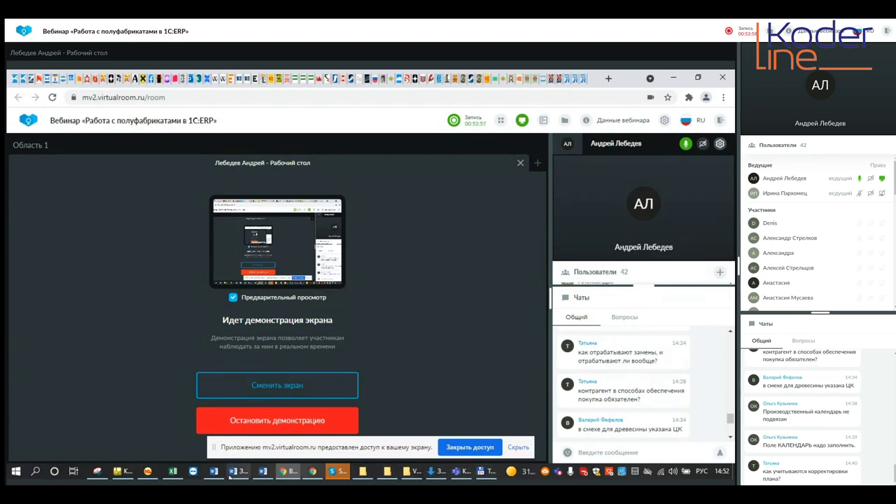
Switch back to 1C:ERP and open the supply method _Покупка у Запад-Логистик from the warehouse settings to examine its supplier and planning parameters.
{"action": "left_click", "coordinate": [149, 473]}
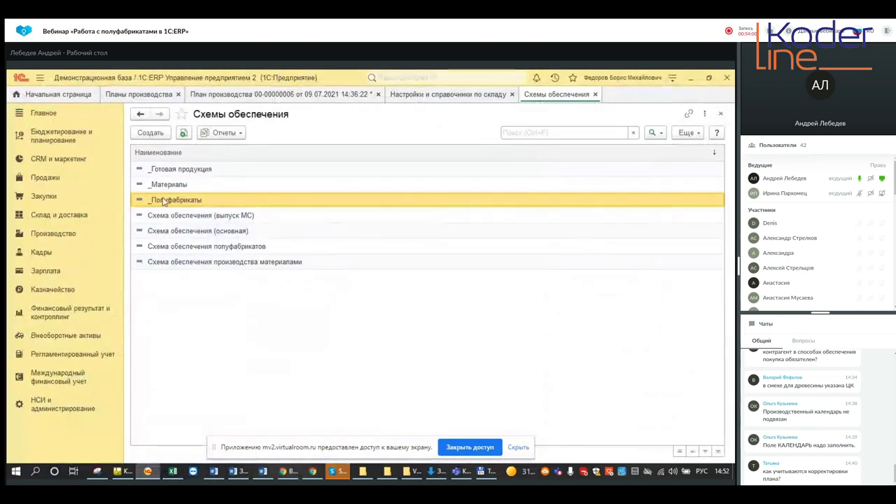
{"action": "left_click", "coordinate": [63, 238]}
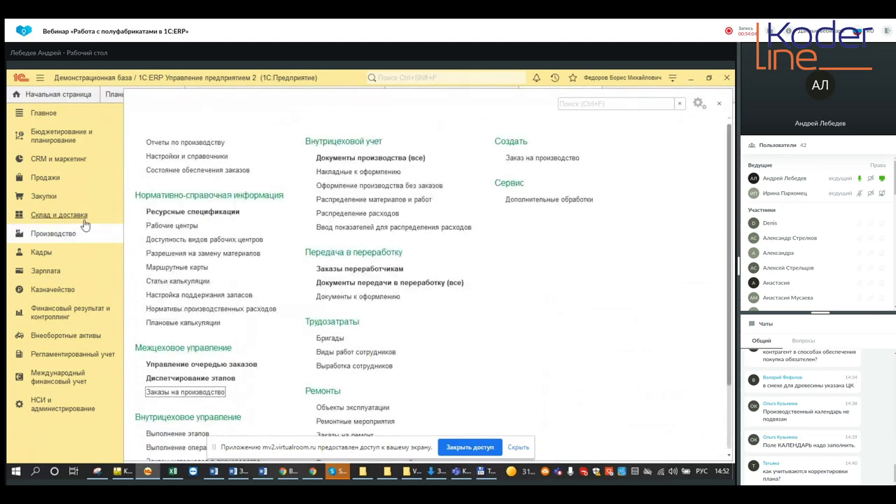
{"action": "left_click", "coordinate": [70, 217]}
{"action": "left_click", "coordinate": [192, 159]}
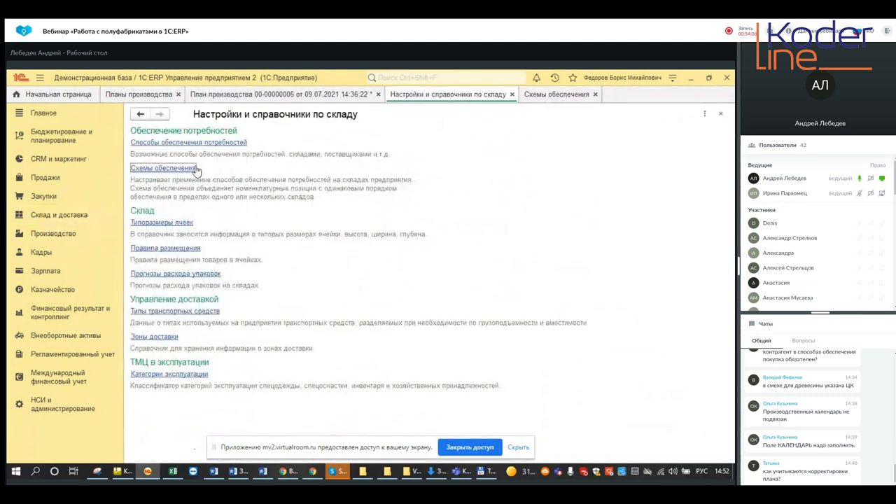
{"action": "left_click", "coordinate": [182, 142]}
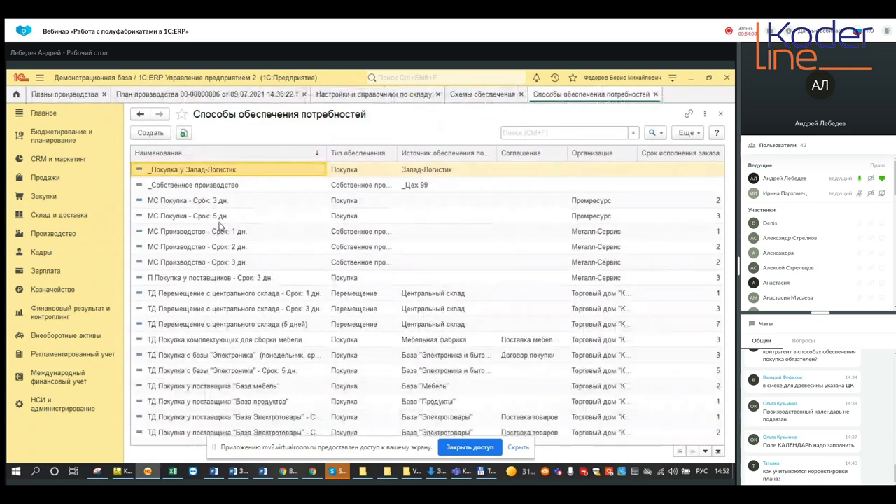
{"action": "double_click", "coordinate": [208, 169]}
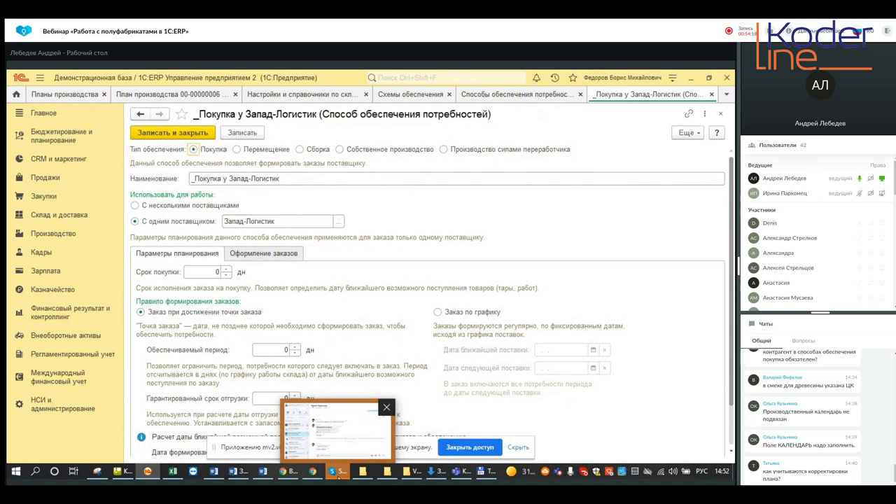
Return to the webinar room in Chrome and read the latest questions in the general chat.
{"action": "mouse_move", "coordinate": [312, 472]}
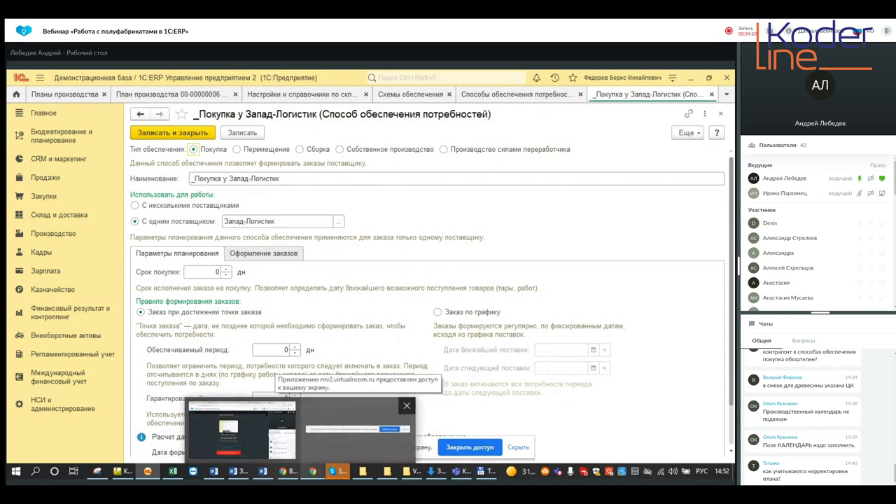
{"action": "left_click", "coordinate": [253, 439]}
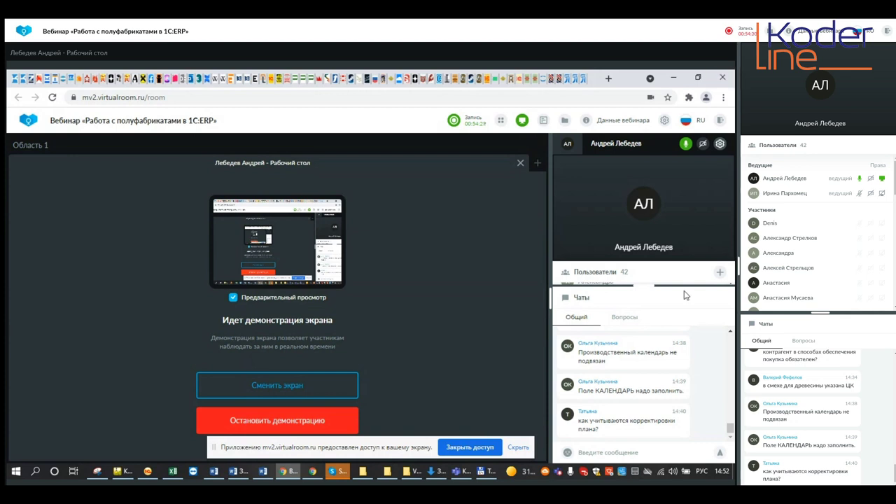
{"action": "scroll", "coordinate": [601, 384], "scroll_direction": "up", "scroll_amount": 1}
{"action": "scroll", "coordinate": [600, 383], "scroll_direction": "down", "scroll_amount": 1}
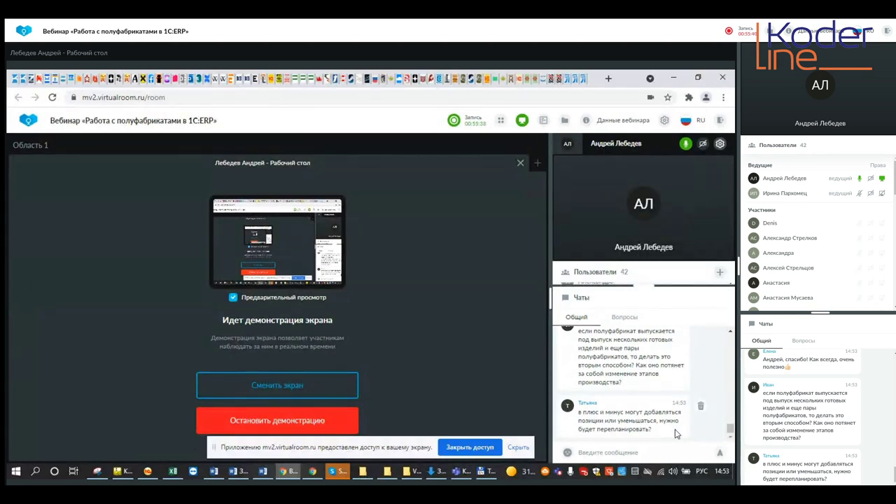
Switch to 1C:ERP and open the goods planning scenario Вебинар from the inventory planning settings.
{"action": "left_click", "coordinate": [148, 473]}
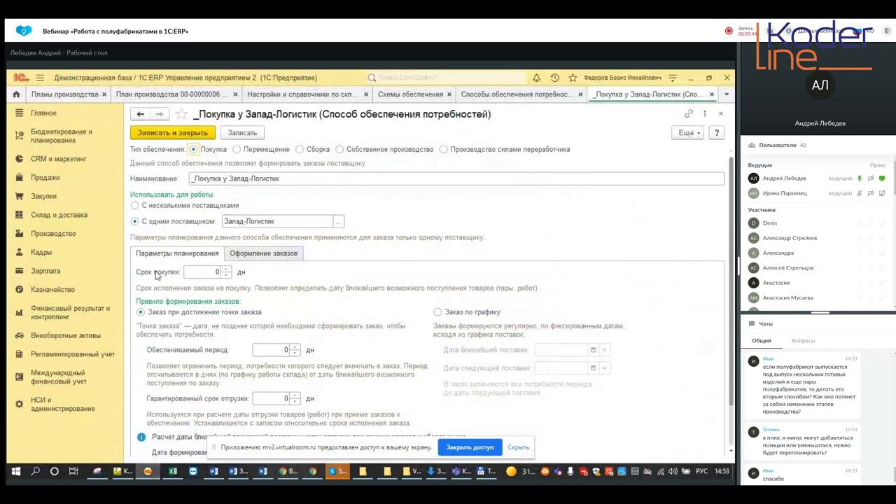
{"action": "left_click", "coordinate": [61, 136]}
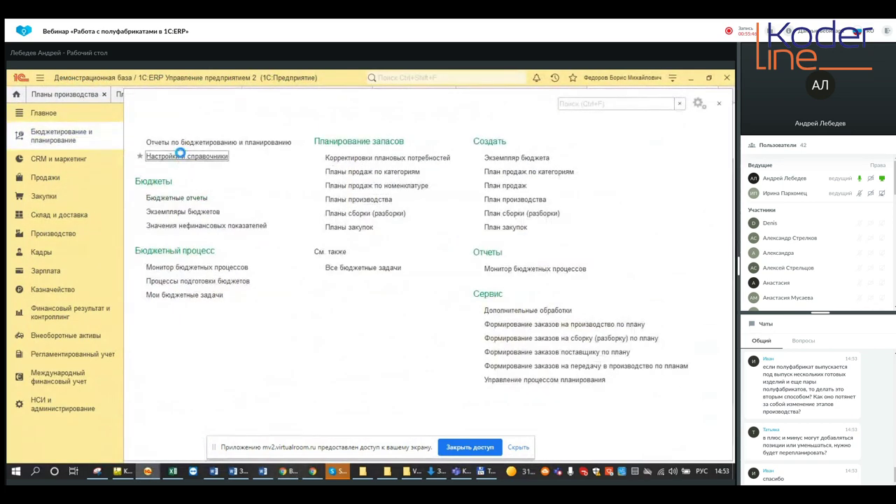
{"action": "left_click", "coordinate": [178, 156]}
{"action": "left_click", "coordinate": [184, 339]}
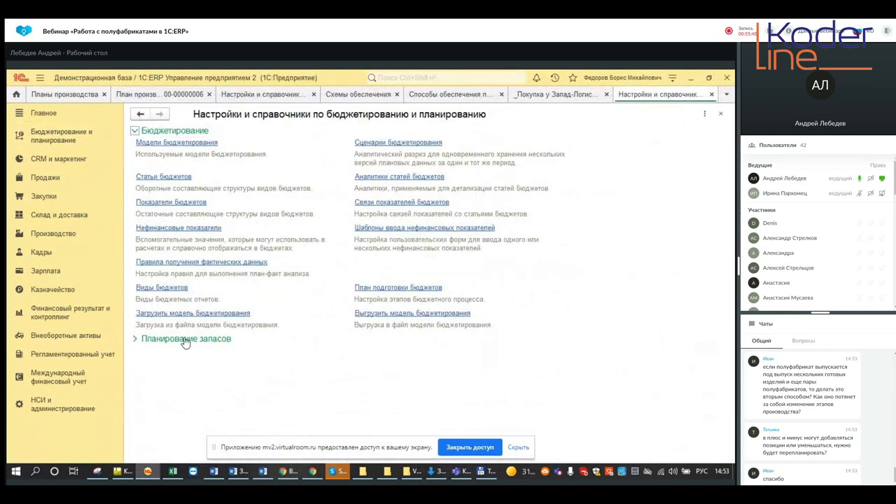
{"action": "left_click", "coordinate": [186, 351]}
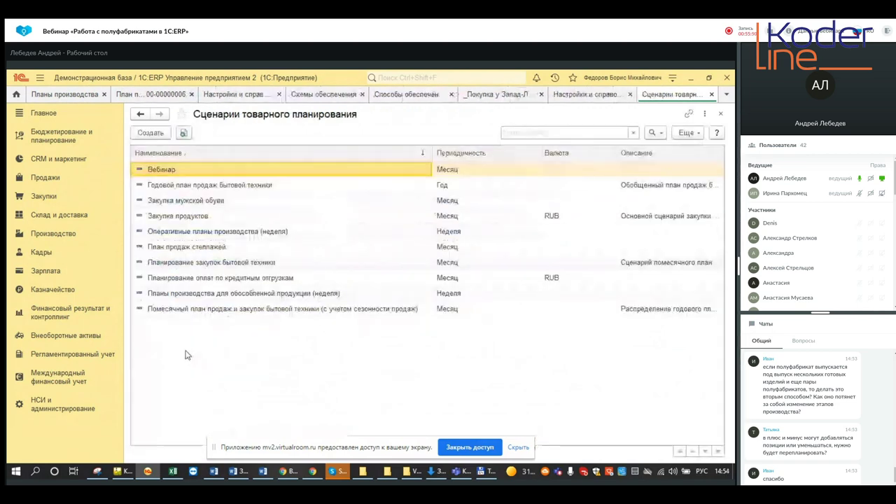
{"action": "double_click", "coordinate": [192, 169]}
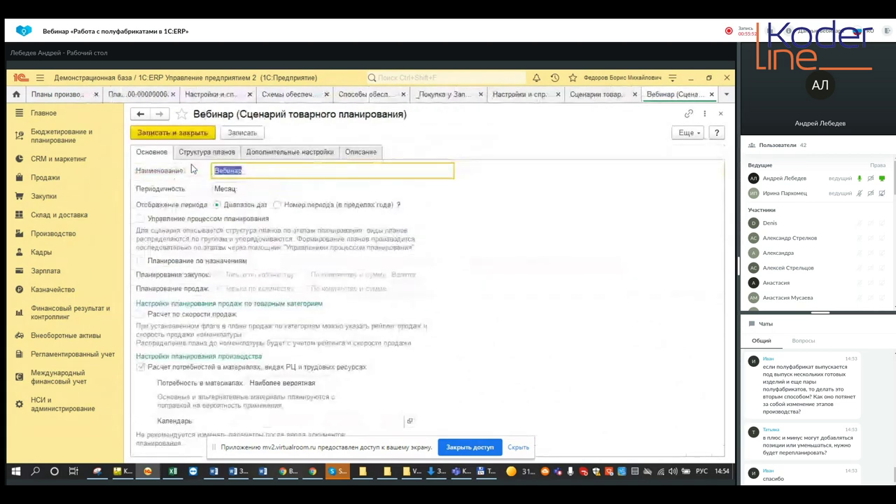
Open the plan type Вебинар-производство from the scenario's plan structure and review its detailing, filling and main settings.
{"action": "left_click", "coordinate": [229, 152]}
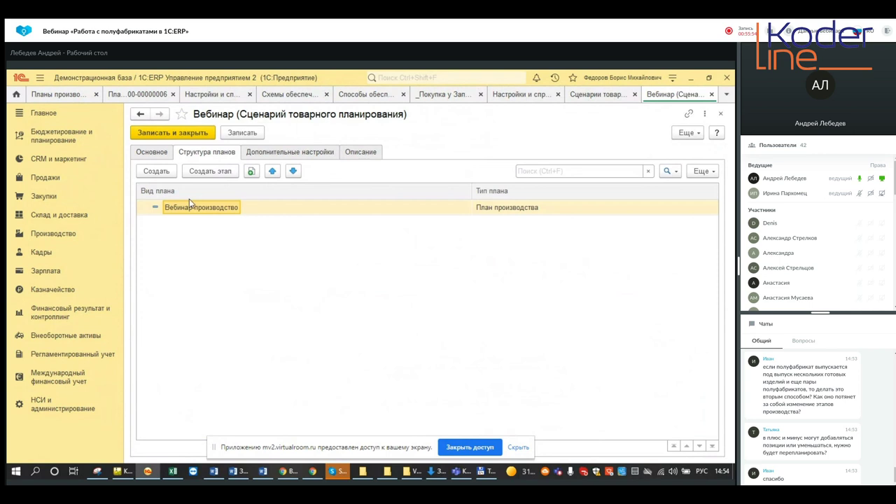
{"action": "double_click", "coordinate": [188, 208]}
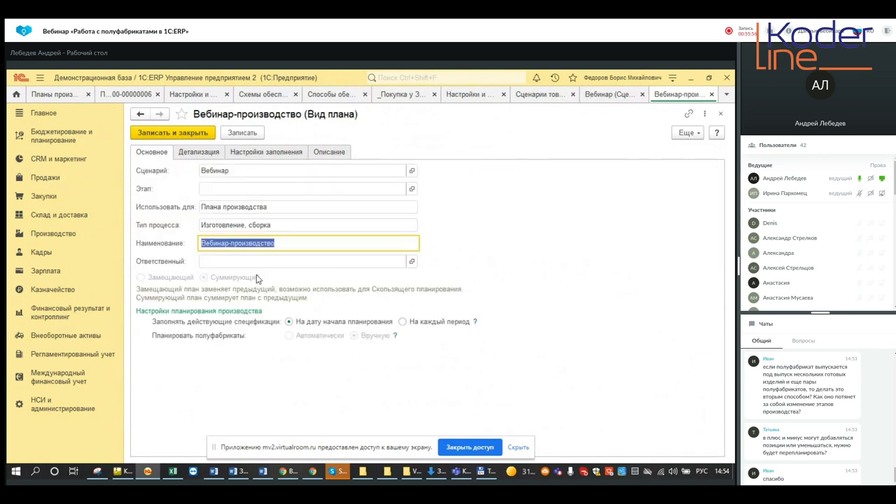
{"action": "left_click", "coordinate": [203, 154]}
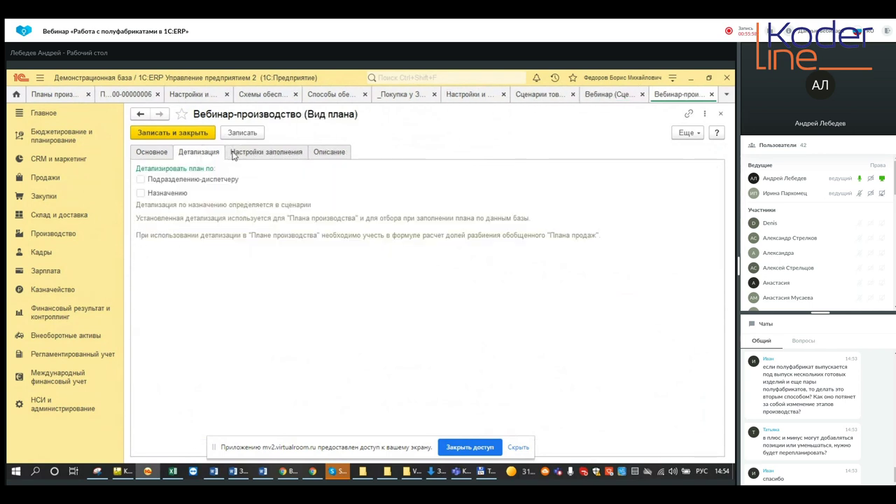
{"action": "left_click", "coordinate": [254, 153]}
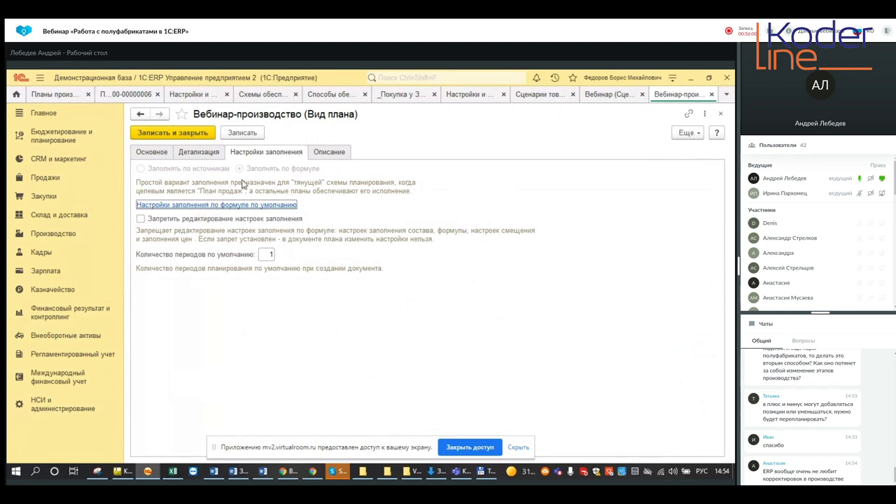
{"action": "left_click", "coordinate": [199, 153]}
{"action": "left_click", "coordinate": [159, 153]}
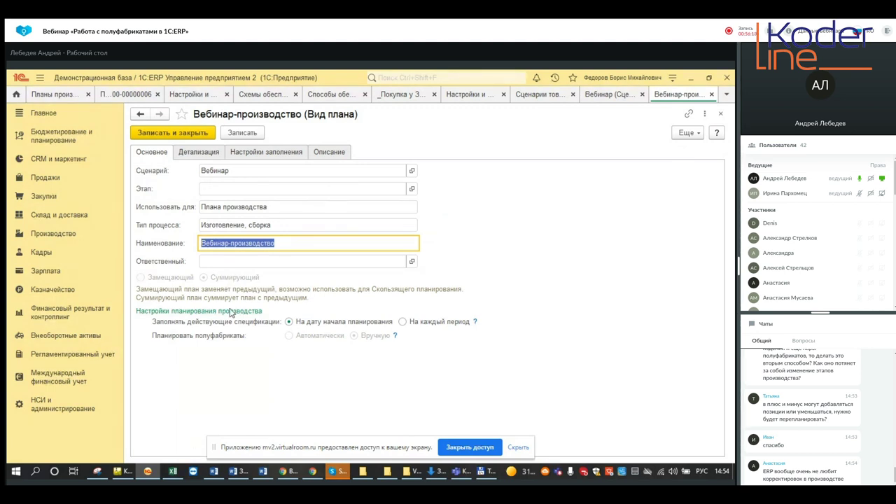
Switch to the webinar room in Chrome and read the new chat questions about adjusting production plans.
{"action": "mouse_move", "coordinate": [294, 476]}
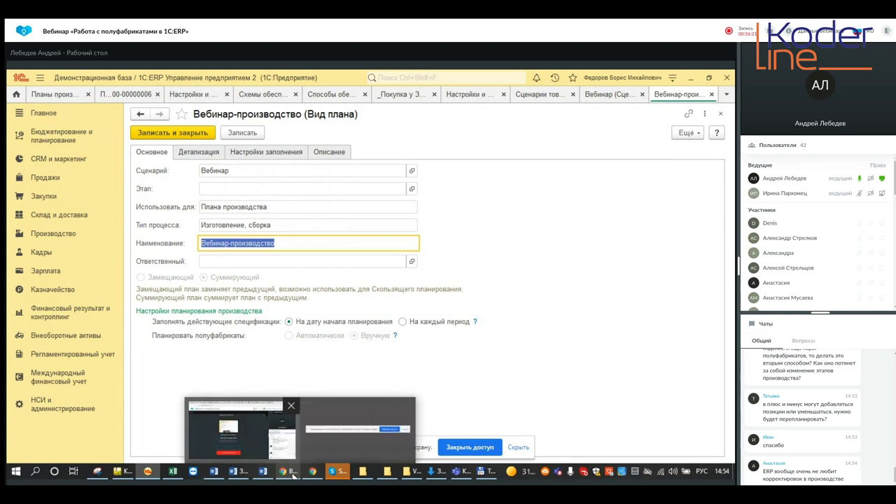
{"action": "left_click", "coordinate": [241, 428]}
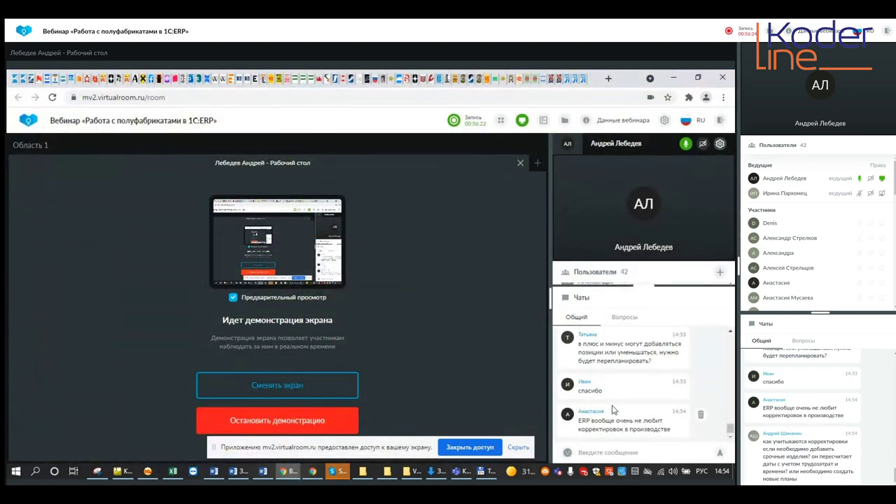
{"action": "scroll", "coordinate": [639, 430], "scroll_direction": "down", "scroll_amount": 2}
{"action": "scroll", "coordinate": [638, 430], "scroll_direction": "up", "scroll_amount": 3}
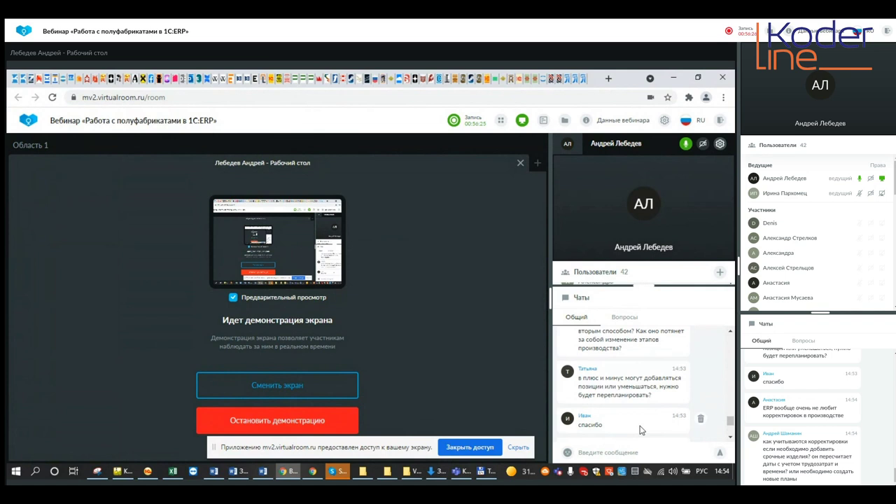
{"action": "scroll", "coordinate": [639, 430], "scroll_direction": "down", "scroll_amount": 3}
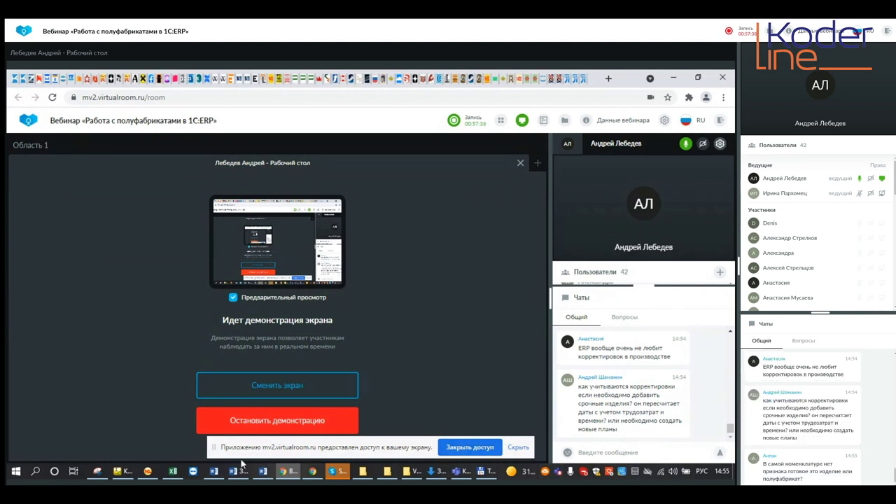
Switch back to 1C:ERP and close all open forms without saving the changes to the production plan.
{"action": "mouse_move", "coordinate": [153, 475]}
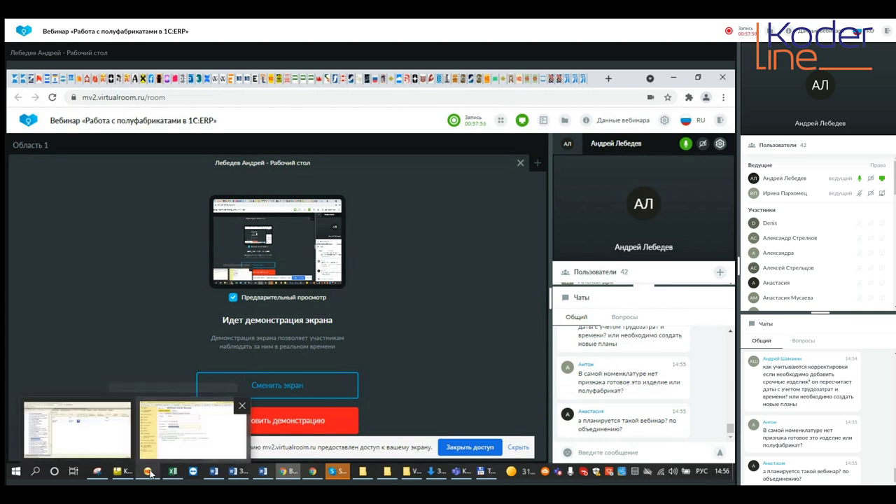
{"action": "left_click", "coordinate": [148, 473]}
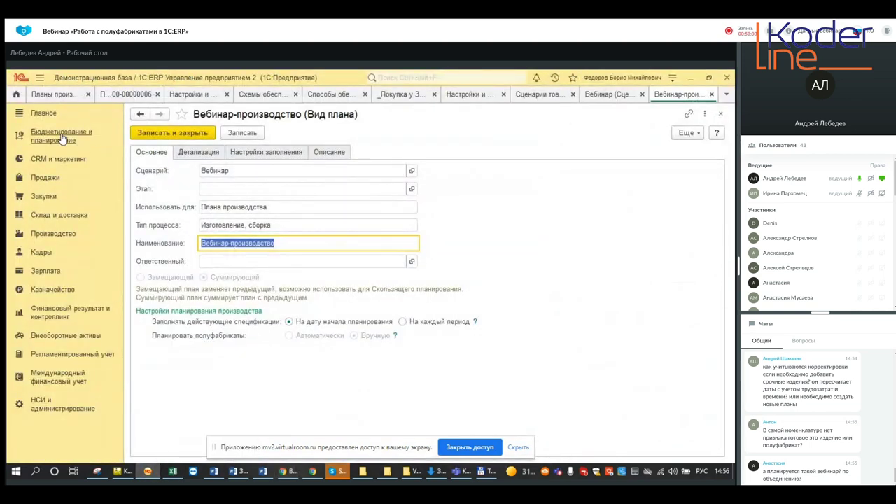
{"action": "right_click", "coordinate": [49, 96]}
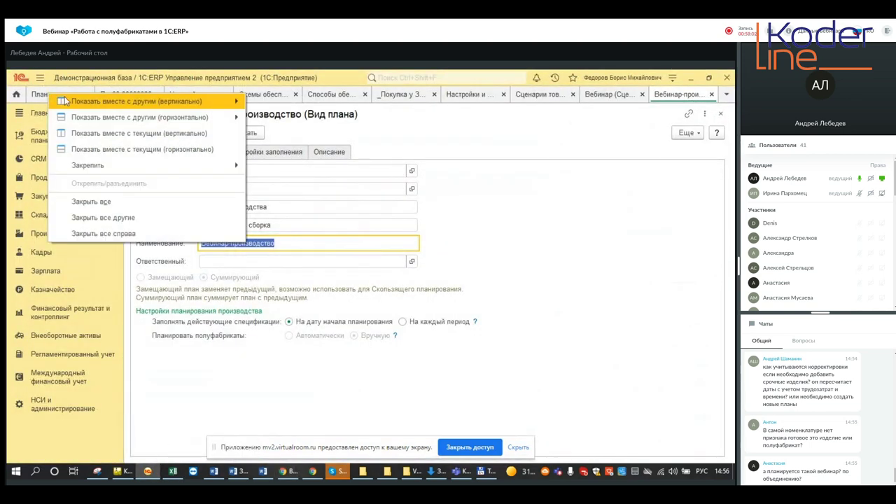
{"action": "left_click", "coordinate": [133, 202]}
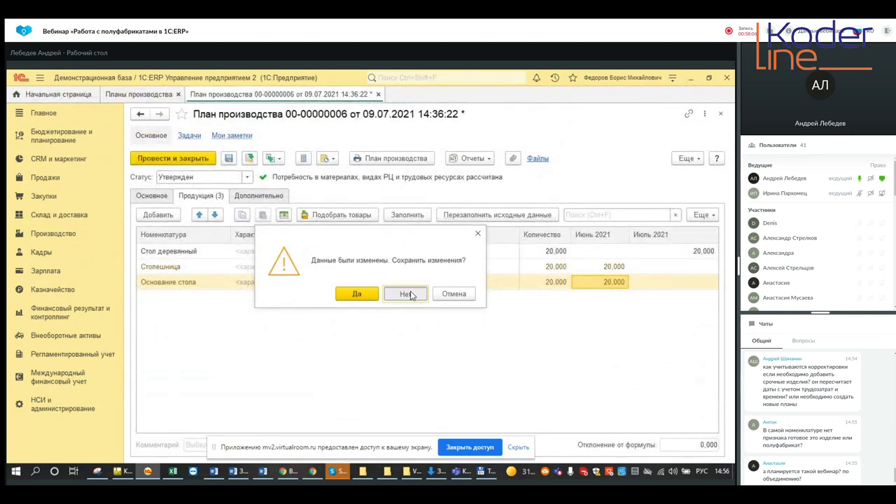
{"action": "left_click", "coordinate": [411, 294]}
Open the Номенклатура list from the master data section, view the card of Древесина, and close the card.
{"action": "left_click", "coordinate": [46, 401]}
{"action": "left_click", "coordinate": [168, 213]}
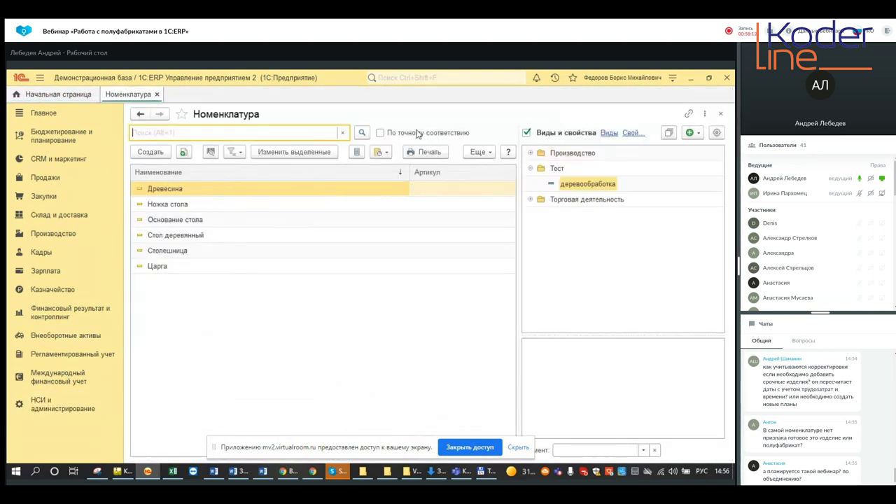
{"action": "double_click", "coordinate": [202, 188]}
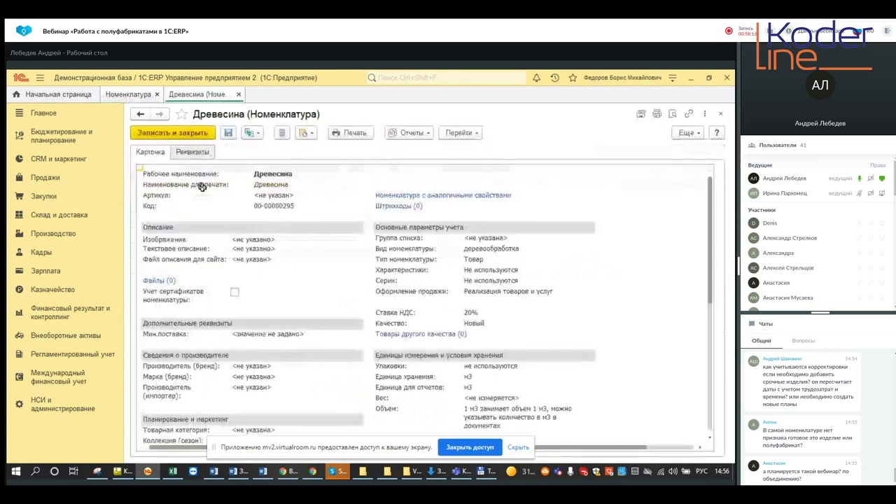
{"action": "left_click", "coordinate": [721, 115]}
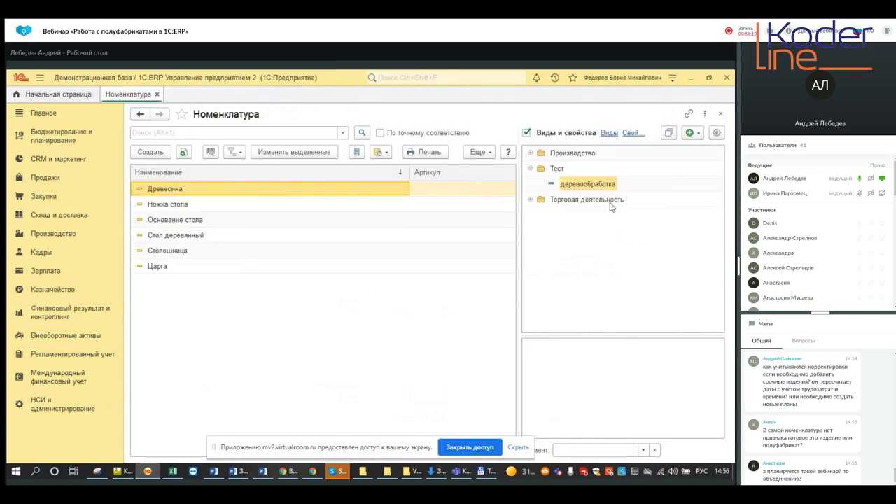
Open the item kind деревообработка and add a new kind-specific additional attribute named Роль в производстве.
{"action": "left_click", "coordinate": [581, 200]}
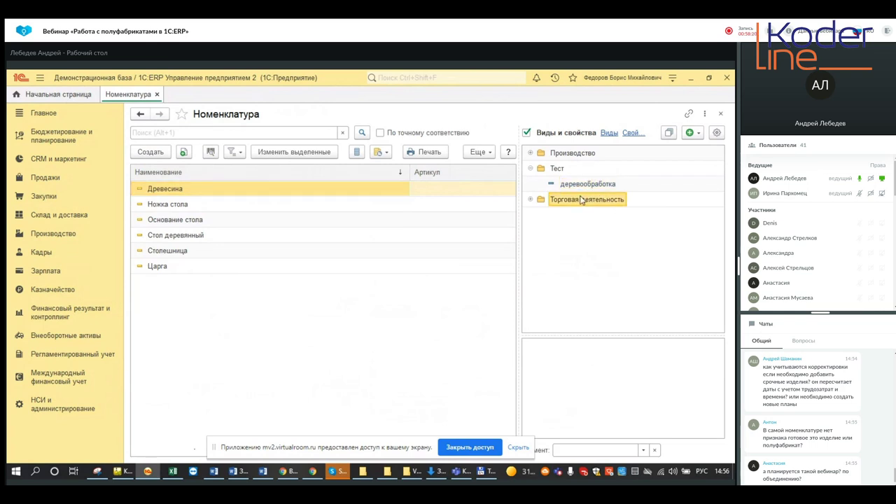
{"action": "left_click", "coordinate": [576, 185]}
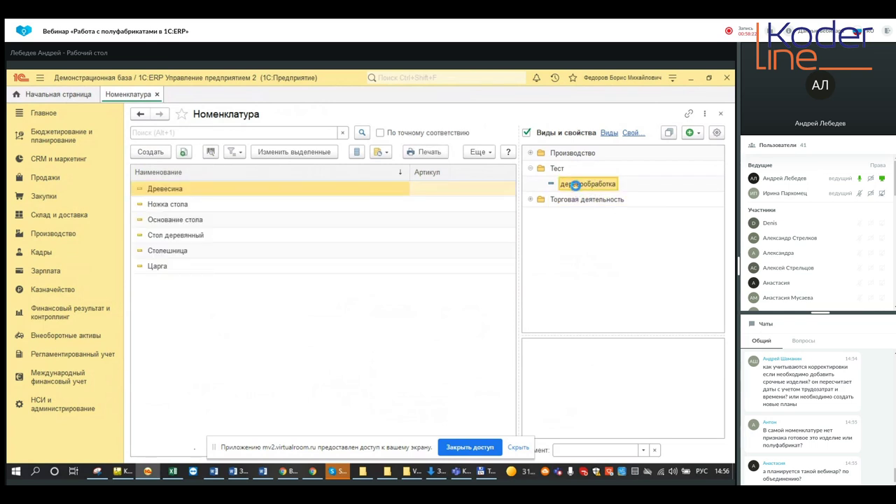
{"action": "double_click", "coordinate": [575, 185]}
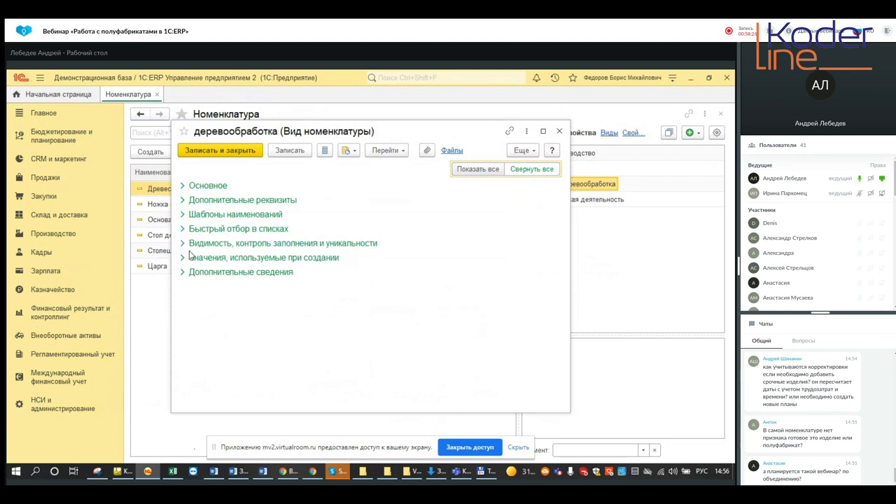
{"action": "left_click", "coordinate": [188, 200]}
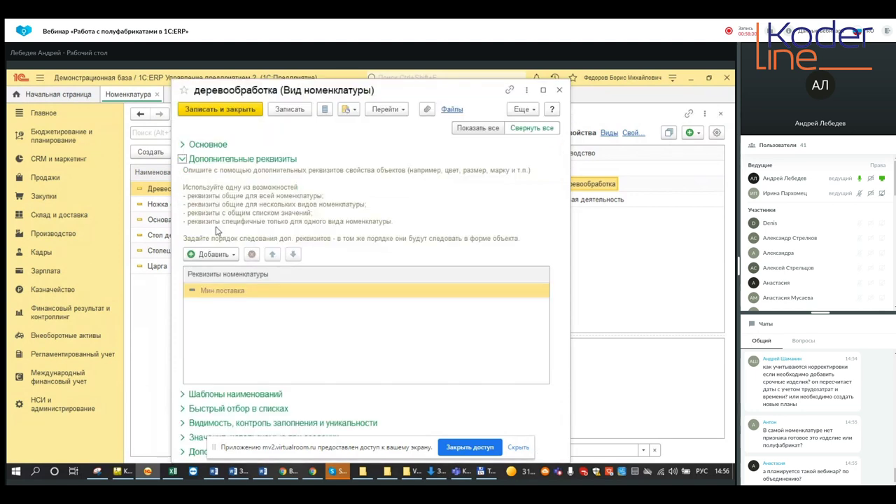
{"action": "left_click", "coordinate": [233, 255]}
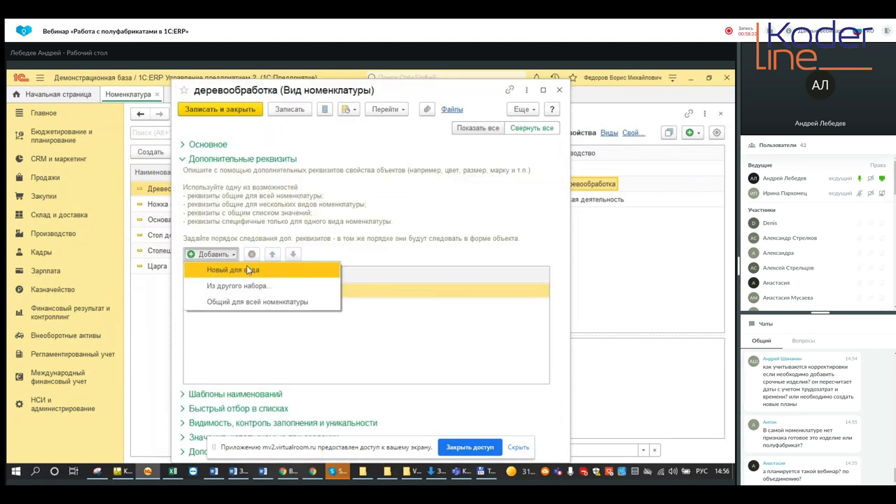
{"action": "left_click", "coordinate": [246, 271]}
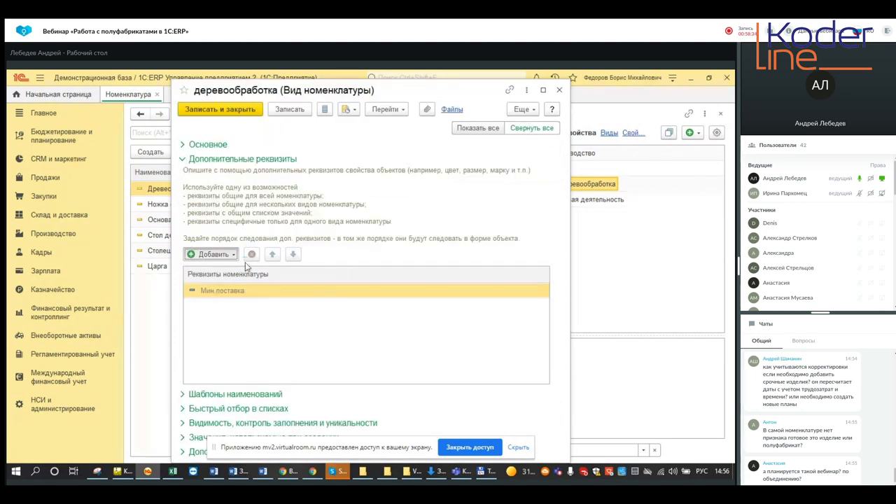
{"action": "type", "text": "Роль"}
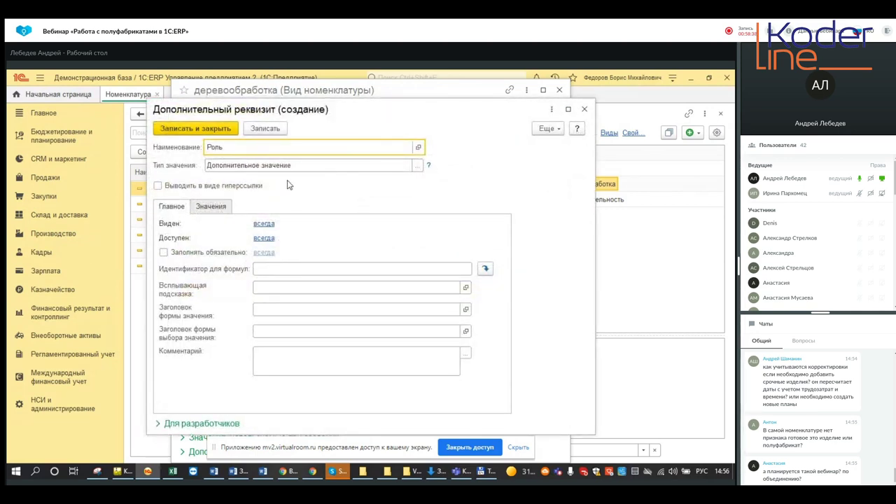
{"action": "type", "text": " в производстве"}
Create the values Материал and Полуфабрикат for the new attribute, and save and close both the attribute and the item kind.
{"action": "left_click", "coordinate": [217, 209]}
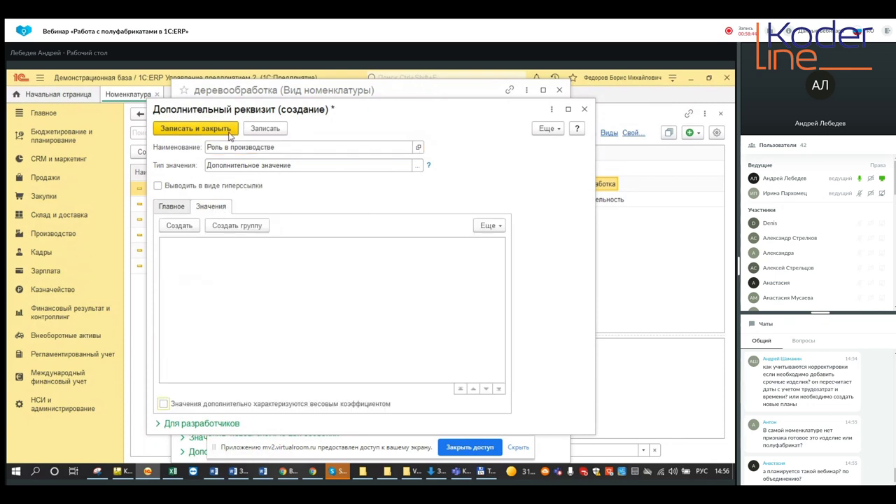
{"action": "left_click", "coordinate": [184, 226]}
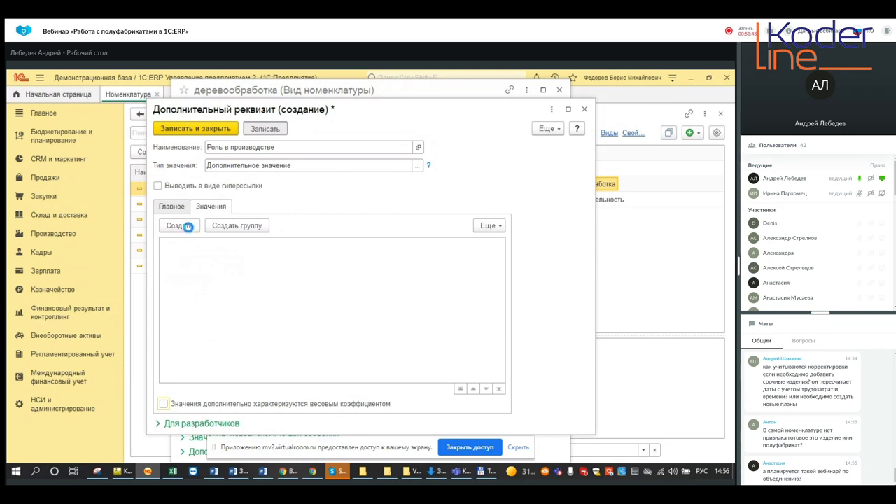
{"action": "type", "text": "Материал"}
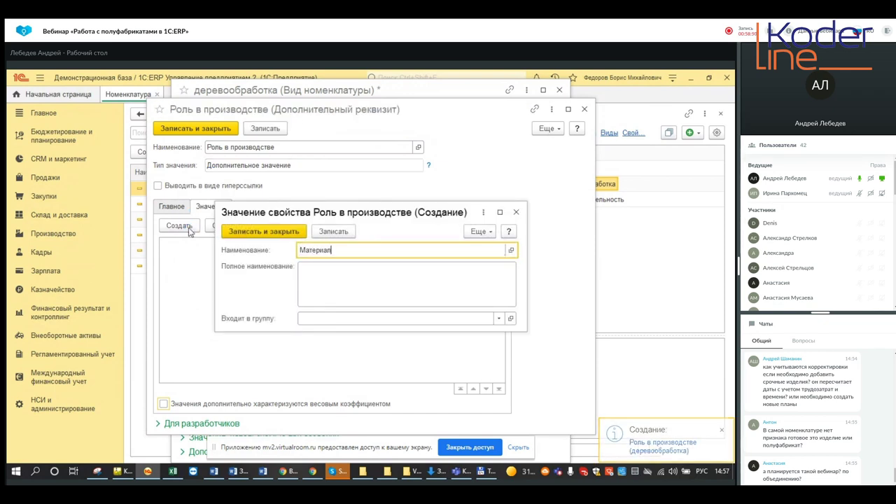
{"action": "left_click", "coordinate": [228, 231]}
{"action": "left_click", "coordinate": [186, 227]}
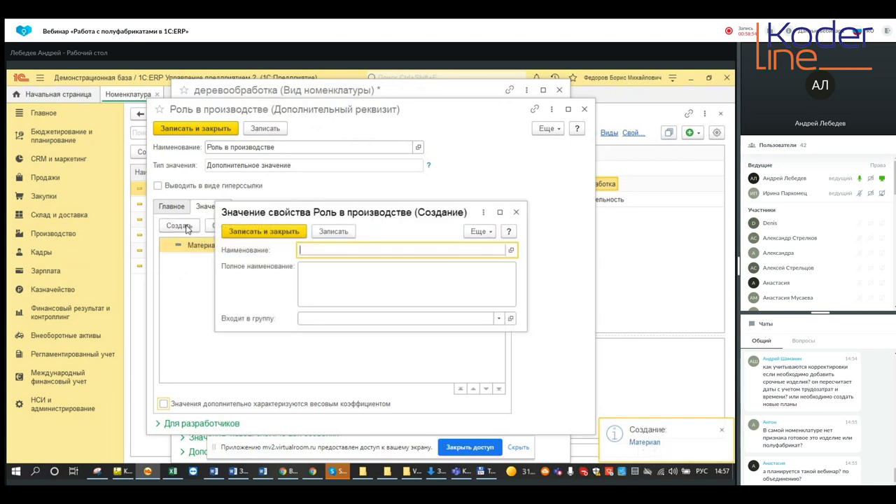
{"action": "type", "text": "Полуфабрикат"}
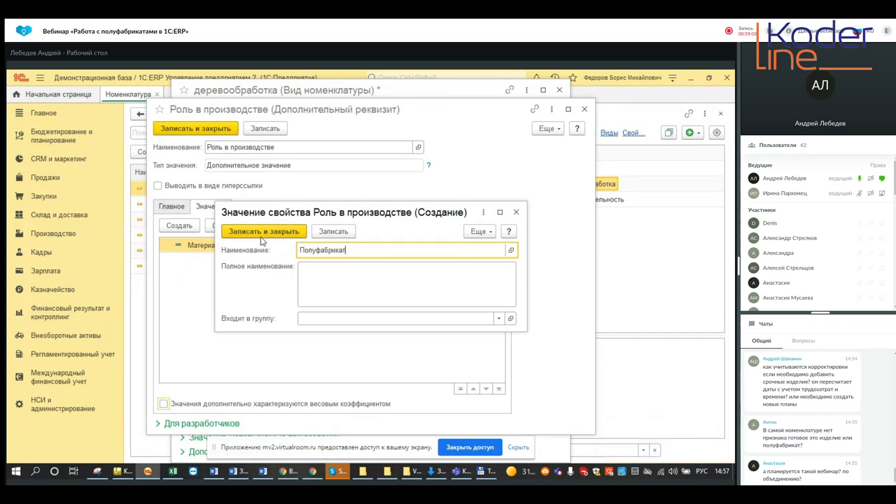
{"action": "left_click", "coordinate": [263, 232]}
{"action": "left_click", "coordinate": [228, 129]}
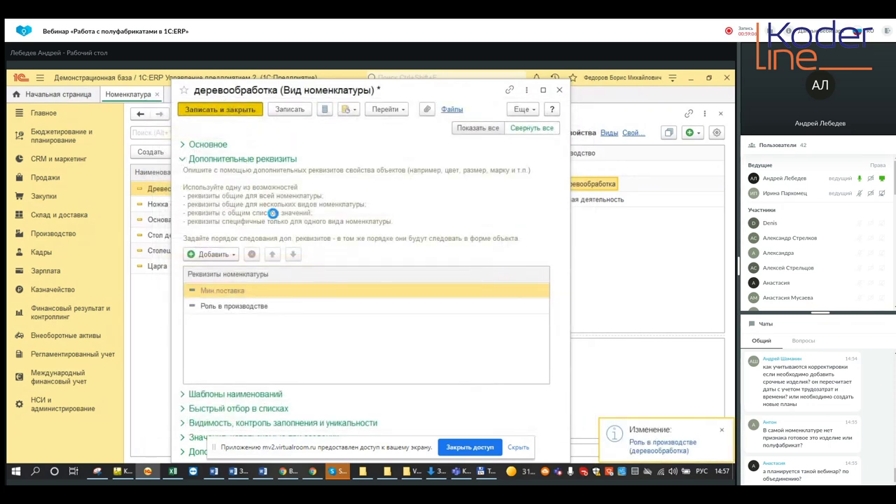
{"action": "key", "text": "ctrl+Return"}
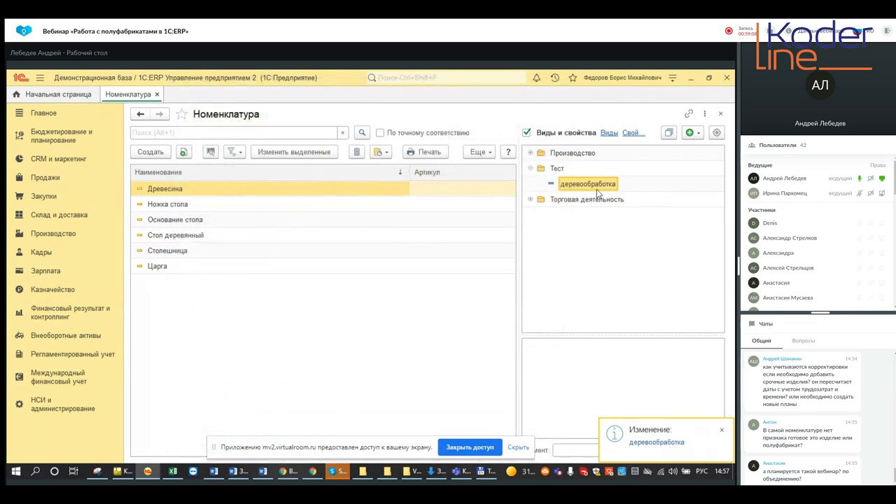
Open the item card of Столешница and select its Роль в производстве field among the additional attributes.
{"action": "left_click", "coordinate": [175, 255]}
{"action": "double_click", "coordinate": [176, 255]}
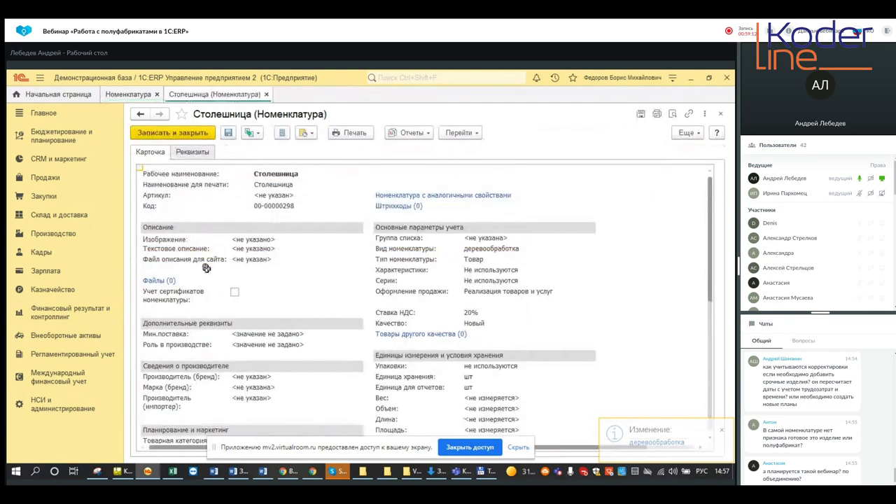
{"action": "left_click", "coordinate": [252, 345]}
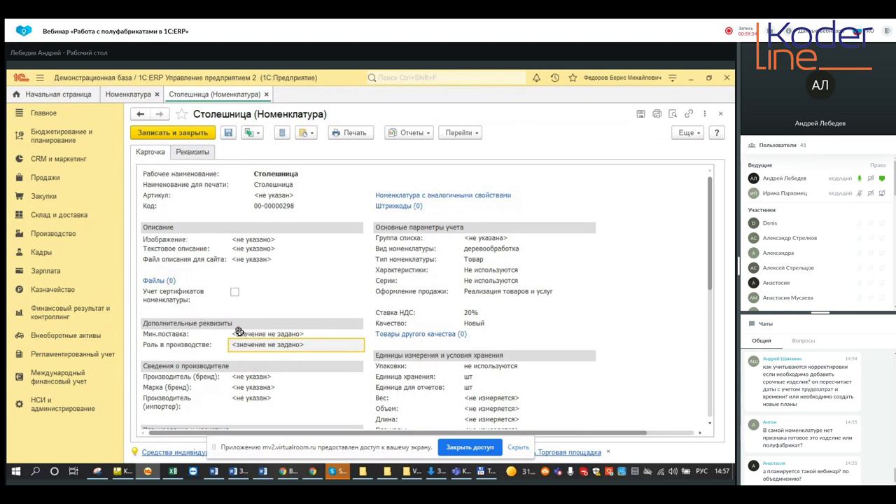
{"action": "left_click", "coordinate": [63, 144]}
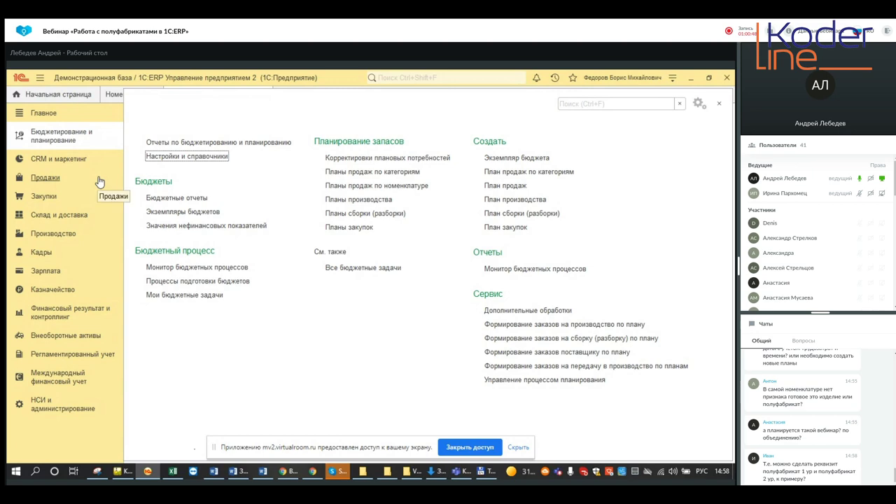
{"action": "left_click", "coordinate": [70, 146]}
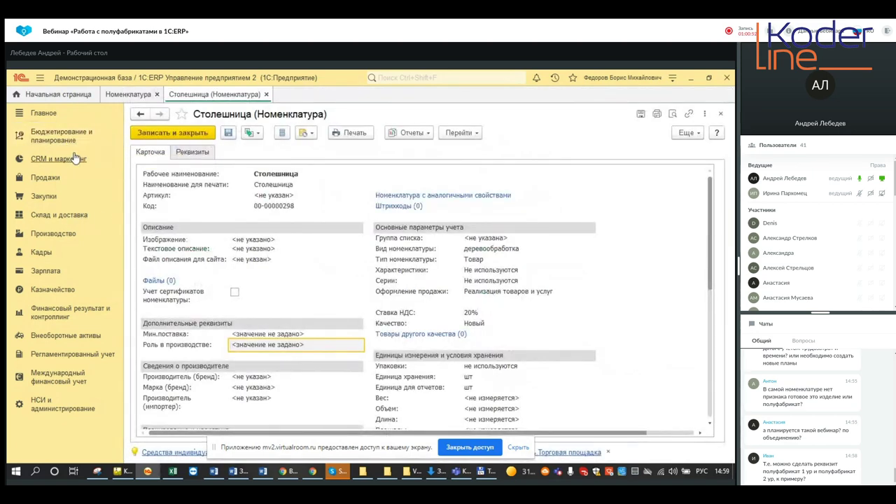
Open the resource specification of Стол деревянный from the production section and view the supply method of its first material.
{"action": "left_click", "coordinate": [59, 234]}
{"action": "left_click", "coordinate": [223, 212]}
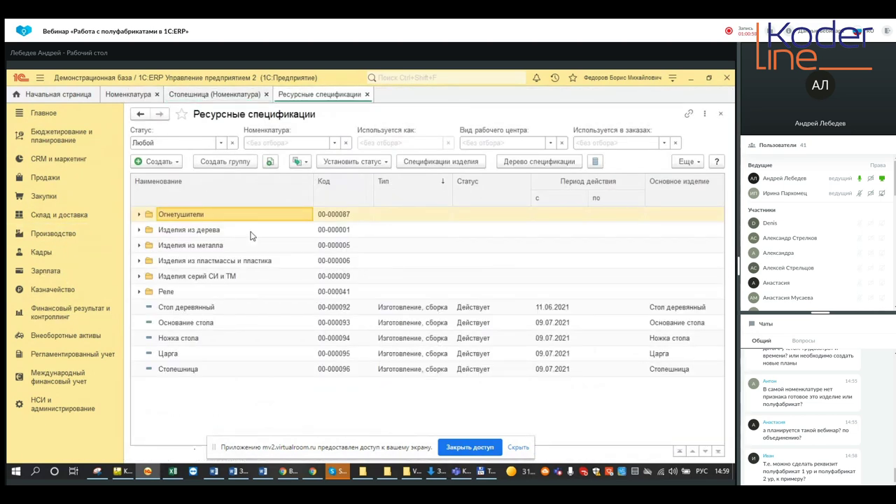
{"action": "left_click", "coordinate": [426, 307]}
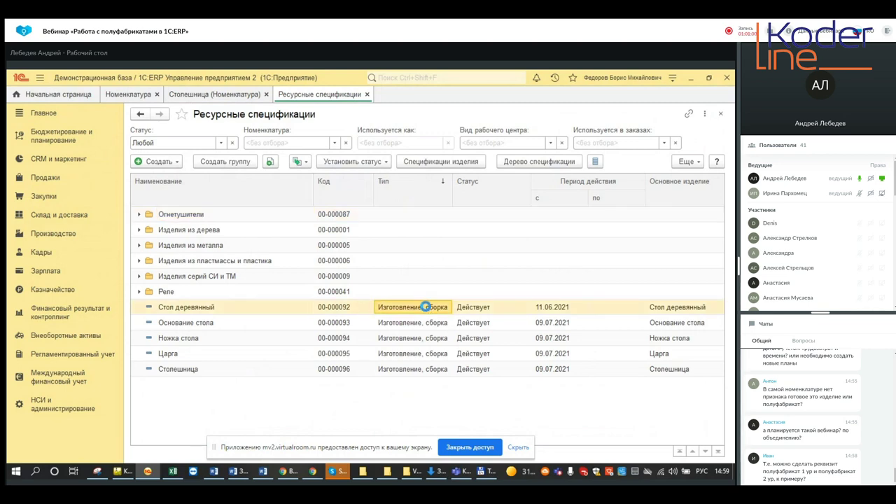
{"action": "double_click", "coordinate": [426, 306]}
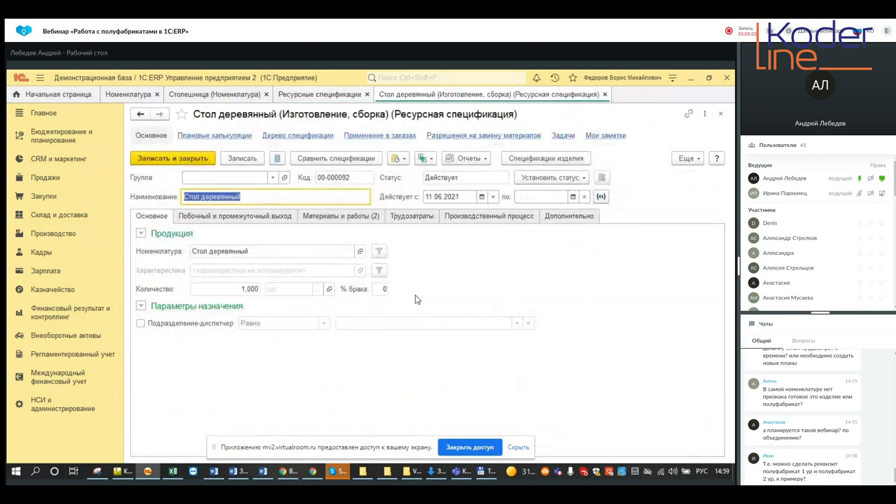
{"action": "left_click", "coordinate": [353, 216]}
{"action": "double_click", "coordinate": [644, 274]}
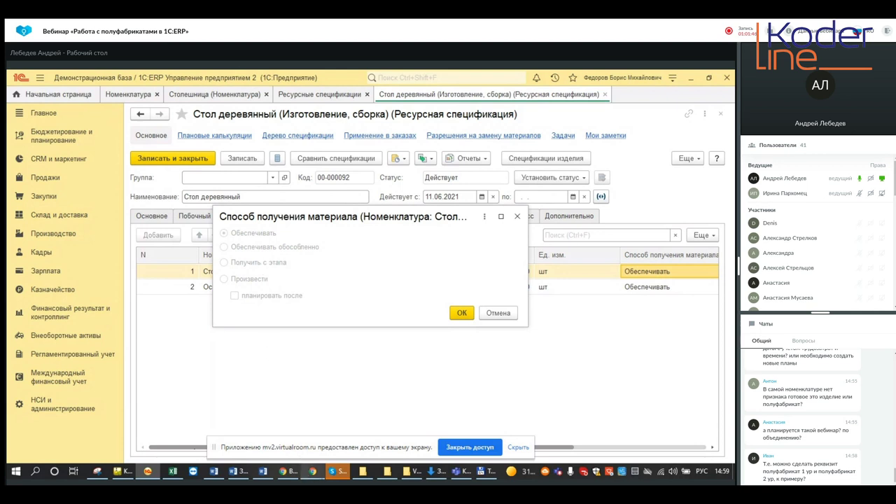
Switch to the webinar room in Chrome and read through the chat for new and unanswered questions.
{"action": "mouse_move", "coordinate": [312, 476]}
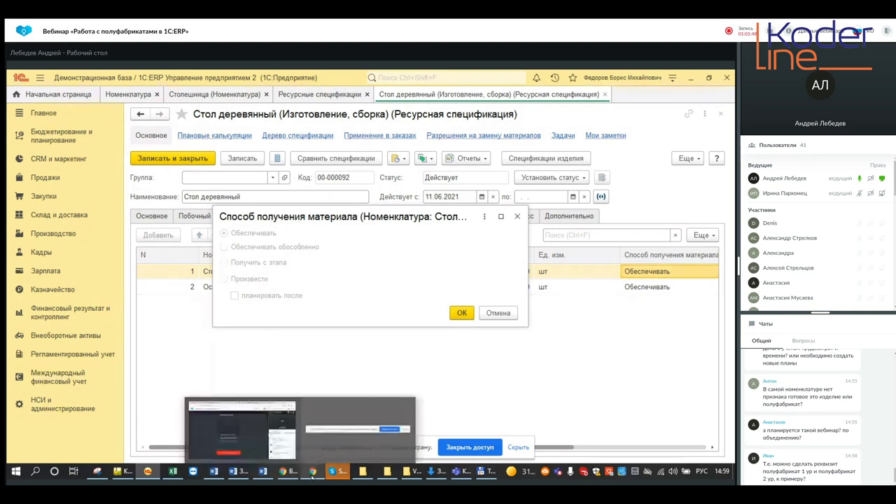
{"action": "left_click", "coordinate": [284, 450]}
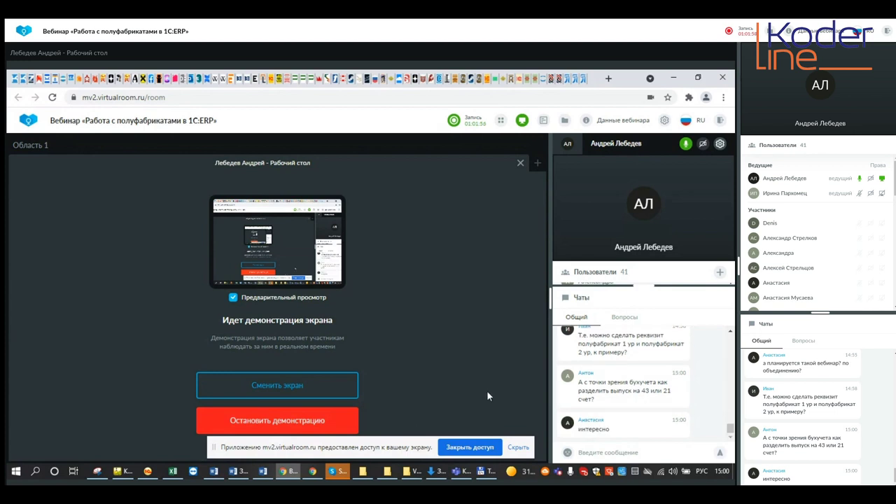
{"action": "scroll", "coordinate": [642, 386], "scroll_direction": "up", "scroll_amount": 1}
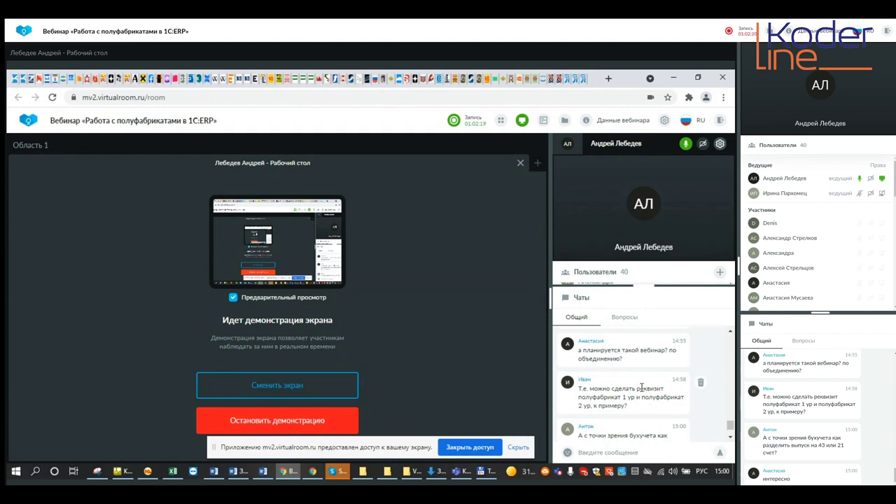
{"action": "scroll", "coordinate": [690, 418], "scroll_direction": "down", "scroll_amount": 2}
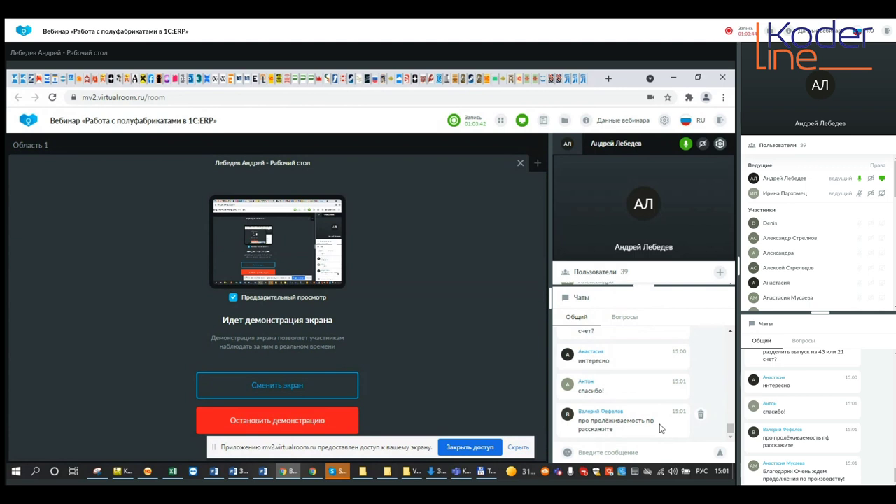
{"action": "scroll", "coordinate": [670, 402], "scroll_direction": "up", "scroll_amount": 5}
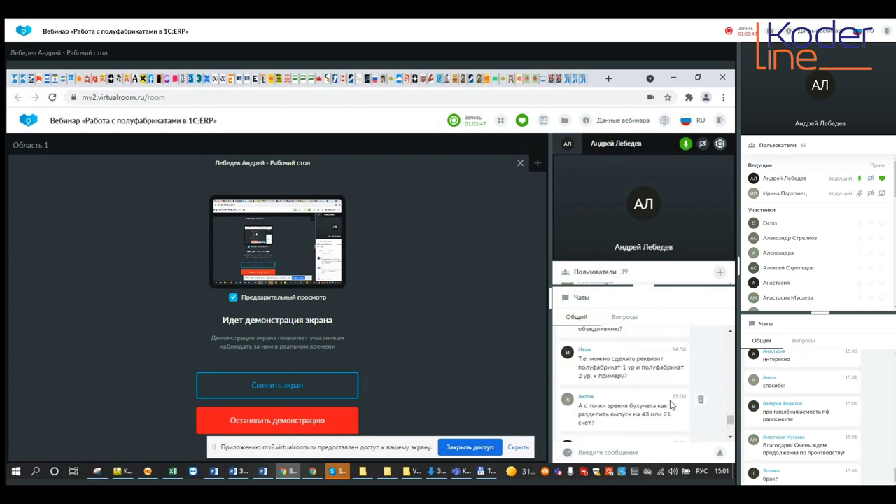
{"action": "scroll", "coordinate": [670, 405], "scroll_direction": "up", "scroll_amount": 2}
{"action": "scroll", "coordinate": [669, 404], "scroll_direction": "up", "scroll_amount": 3}
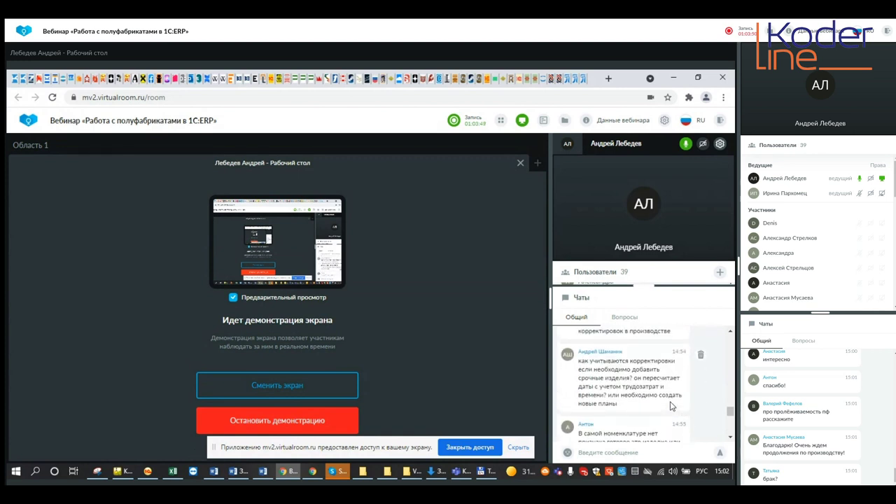
{"action": "scroll", "coordinate": [670, 404], "scroll_direction": "up", "scroll_amount": 1}
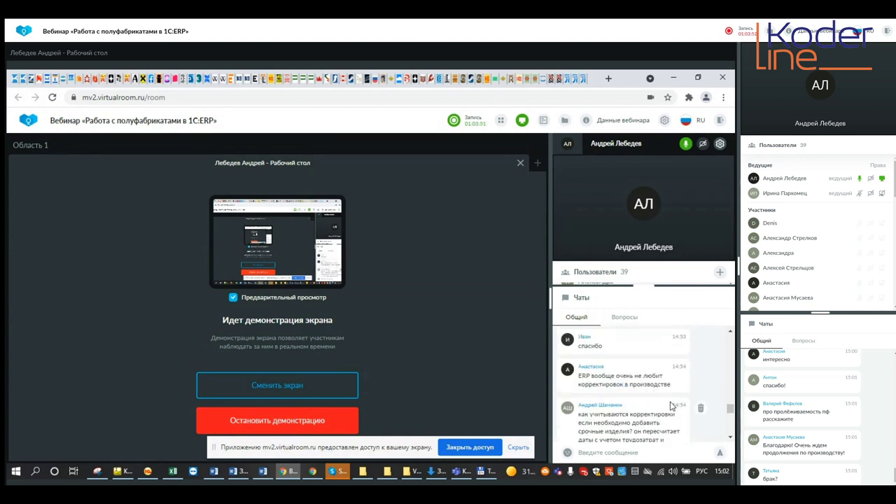
{"action": "scroll", "coordinate": [670, 404], "scroll_direction": "up", "scroll_amount": 1}
{"action": "scroll", "coordinate": [670, 406], "scroll_direction": "up", "scroll_amount": 3}
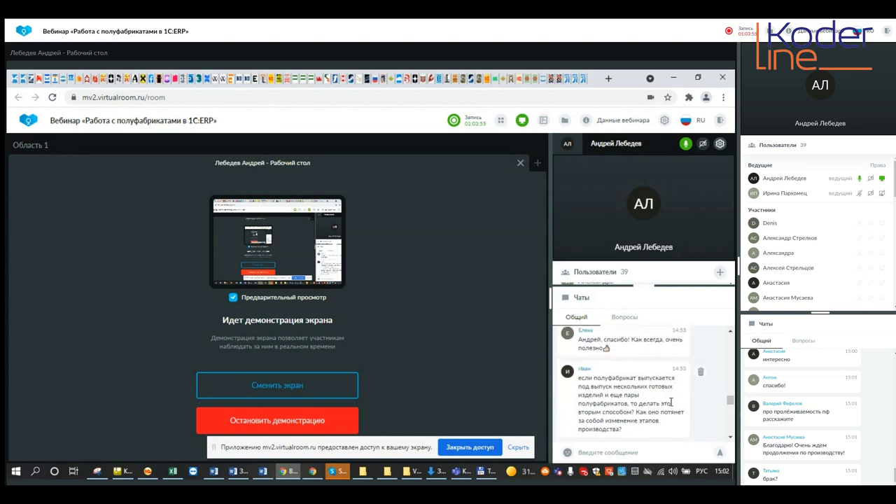
{"action": "scroll", "coordinate": [670, 404], "scroll_direction": "up", "scroll_amount": 1}
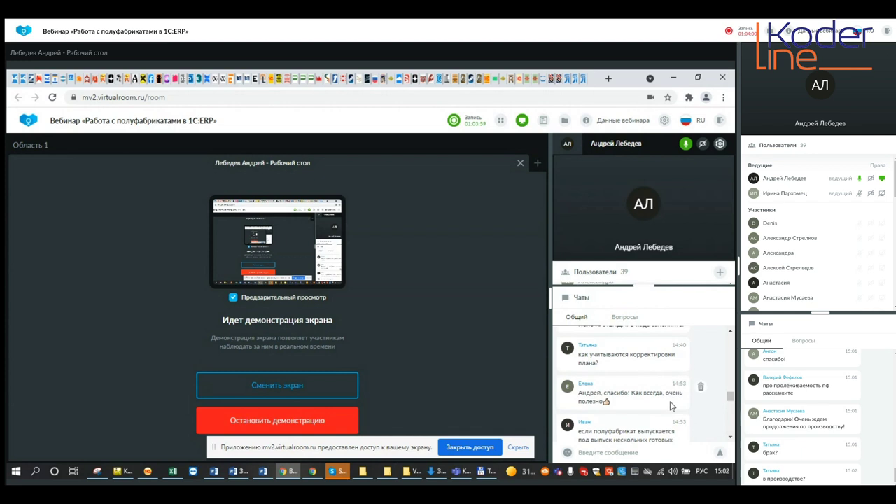
{"action": "scroll", "coordinate": [670, 405], "scroll_direction": "down", "scroll_amount": 8}
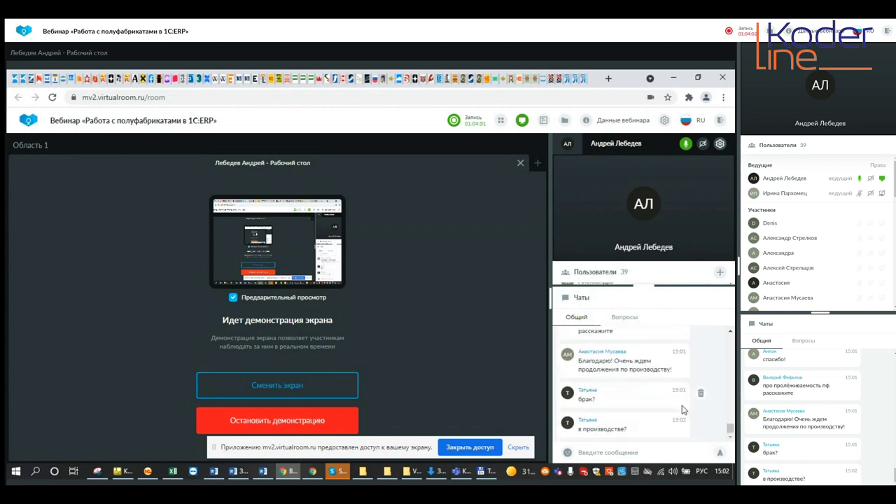